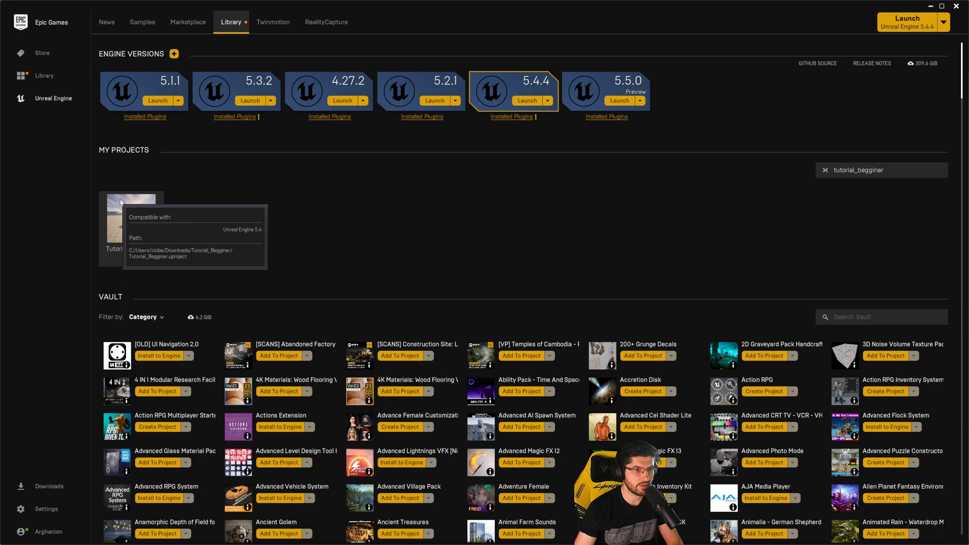
# - Open the Tutorial_Begginer project from the library and maximize its editor window
pyautogui.doubleClick(134, 222)
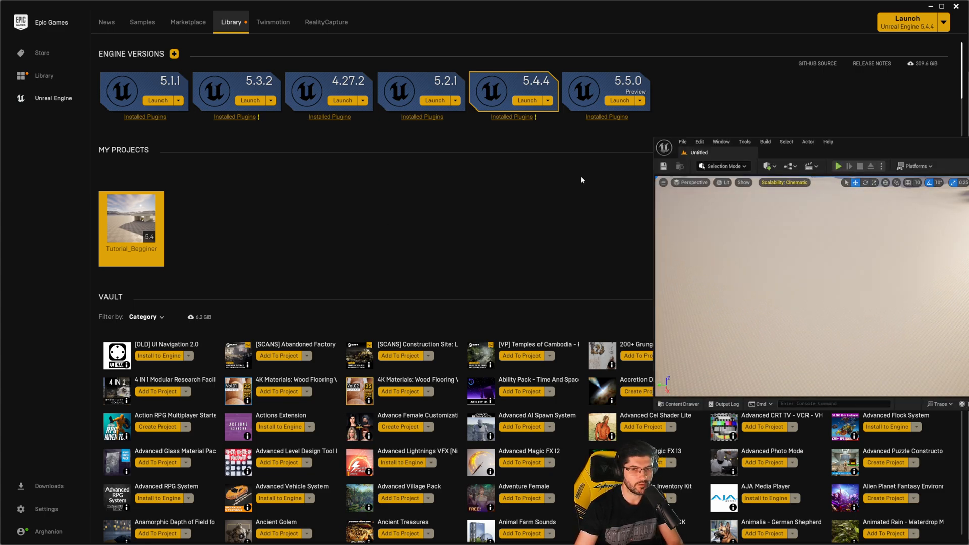
pyautogui.moveTo(840, 147); pyautogui.dragTo(628, 145)
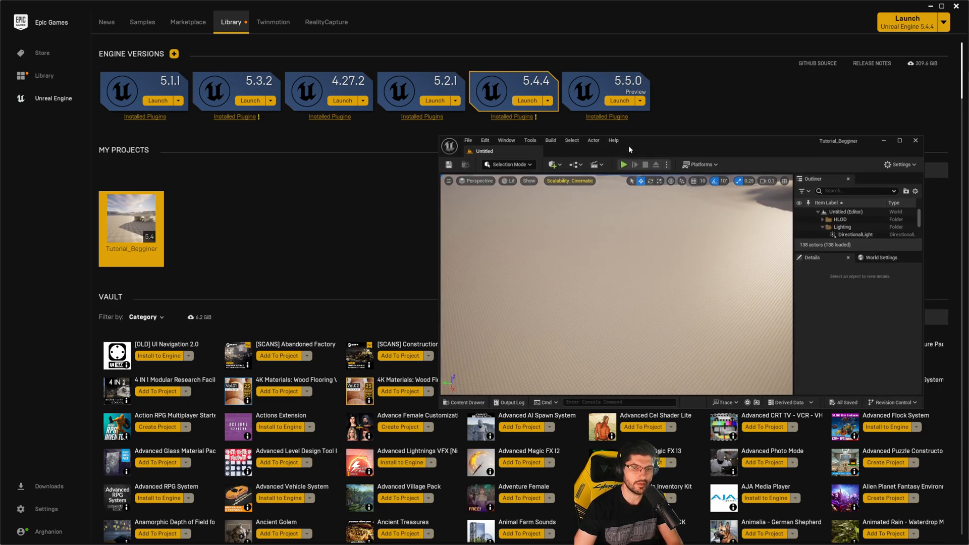
pyautogui.doubleClick(628, 145)
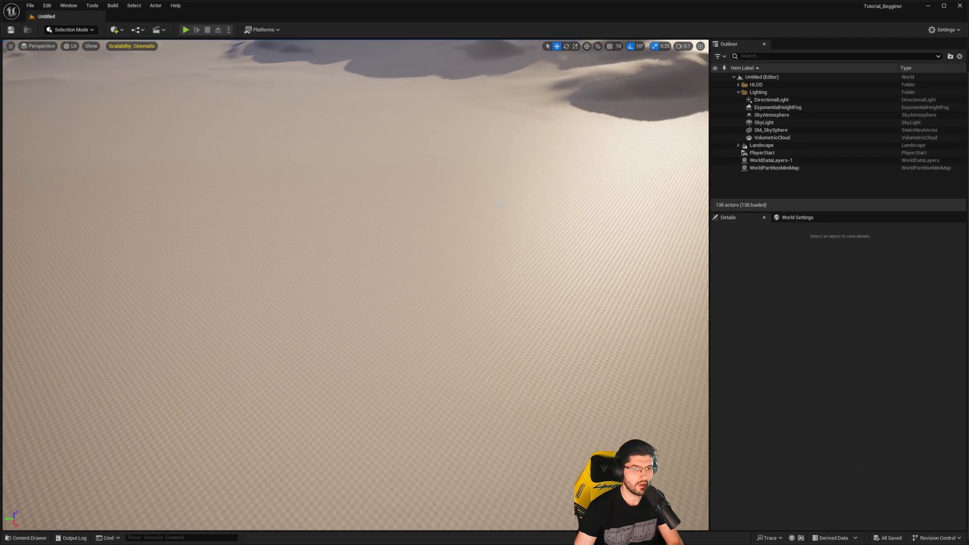
# - Look around the desert landscape of the untitled startup level in the viewport
pyautogui.moveTo(499, 205); pyautogui.dragTo(565, 187, button='right')
pyautogui.moveTo(573, 247); pyautogui.dragTo(424, 251, button='right')
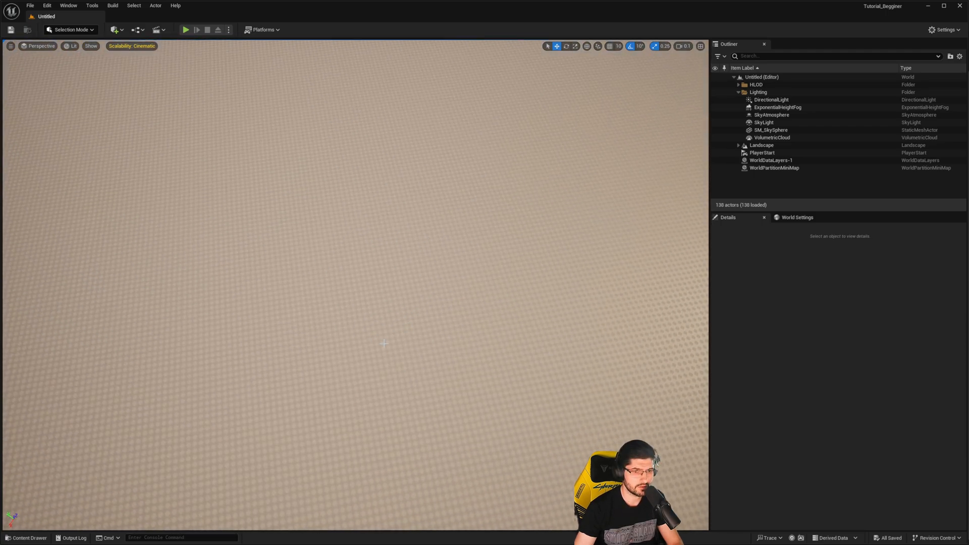
pyautogui.moveTo(383, 343)
pyautogui.mouseDown(button='right')
pyautogui.moveTo(405, 303)
pyautogui.moveTo(379, 302)
pyautogui.moveTo(386, 348)
pyautogui.mouseUp(button='right')
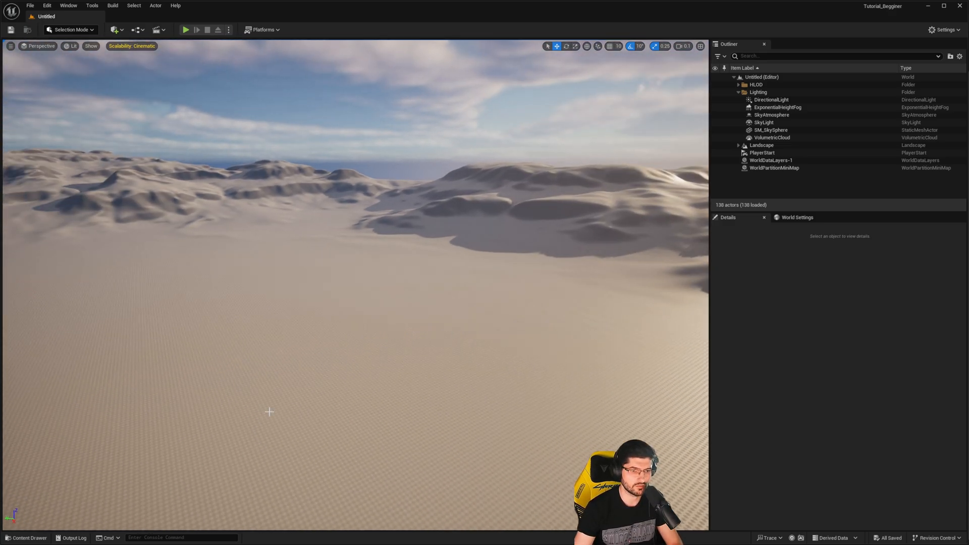
pyautogui.moveTo(269, 412); pyautogui.dragTo(310, 420, button='right')
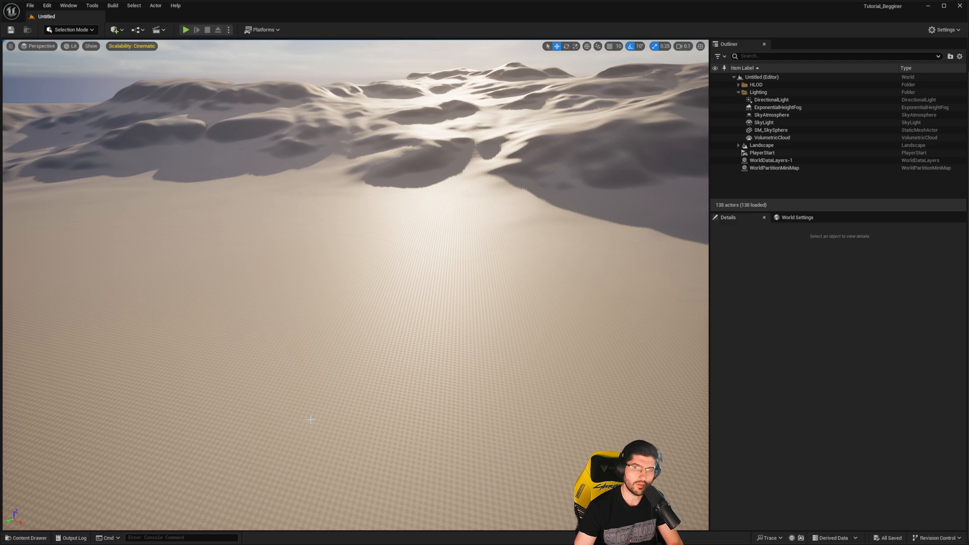
pyautogui.moveTo(337, 361); pyautogui.dragTo(316, 290, button='right')
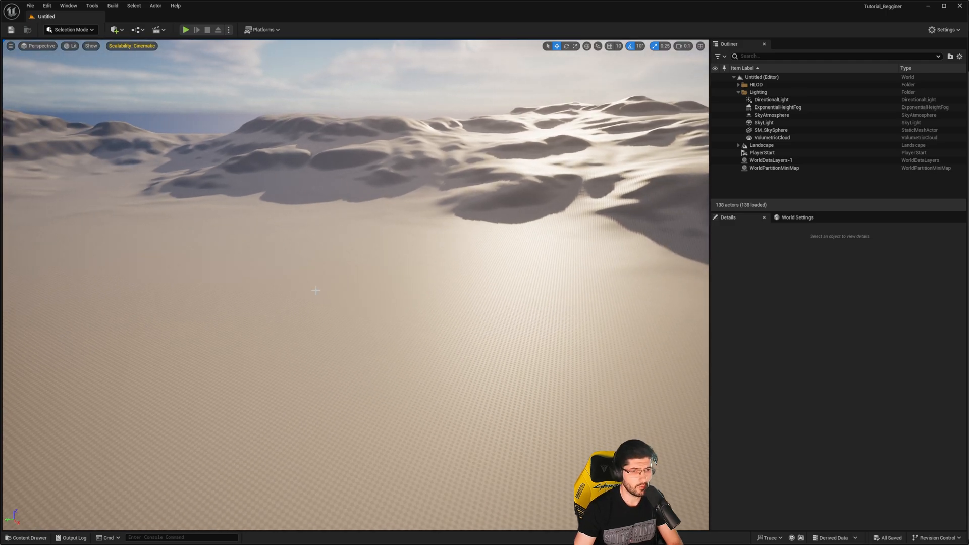
pyautogui.moveTo(307, 333); pyautogui.dragTo(285, 321, button='right')
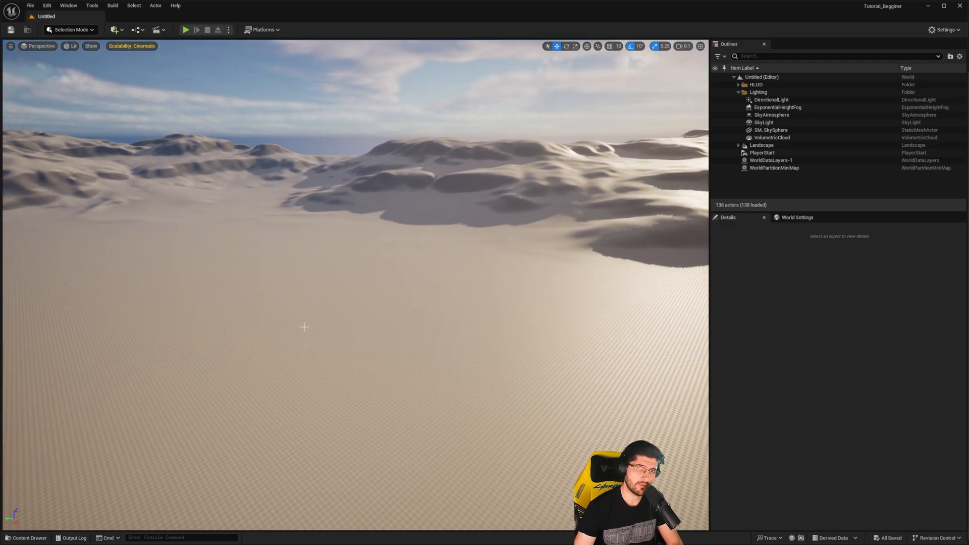
pyautogui.moveTo(410, 295); pyautogui.dragTo(459, 272, button='right')
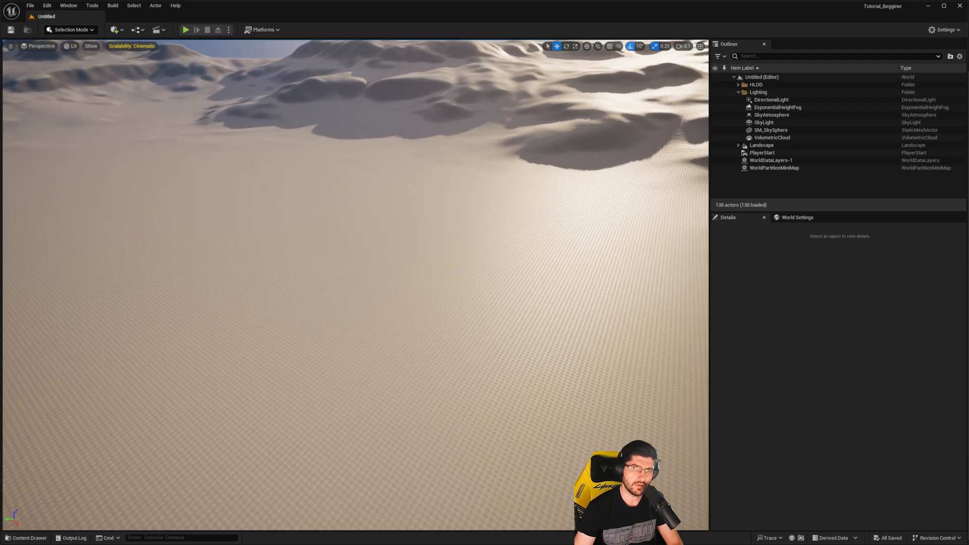
pyautogui.moveTo(386, 315)
pyautogui.mouseDown(button='right')
pyautogui.moveTo(398, 328)
pyautogui.moveTo(389, 320)
pyautogui.mouseUp(button='right')
# - Open the Tutorial_Level map from the project's Content folder and face its building
pyautogui.hotkey('ctrl', 'space')
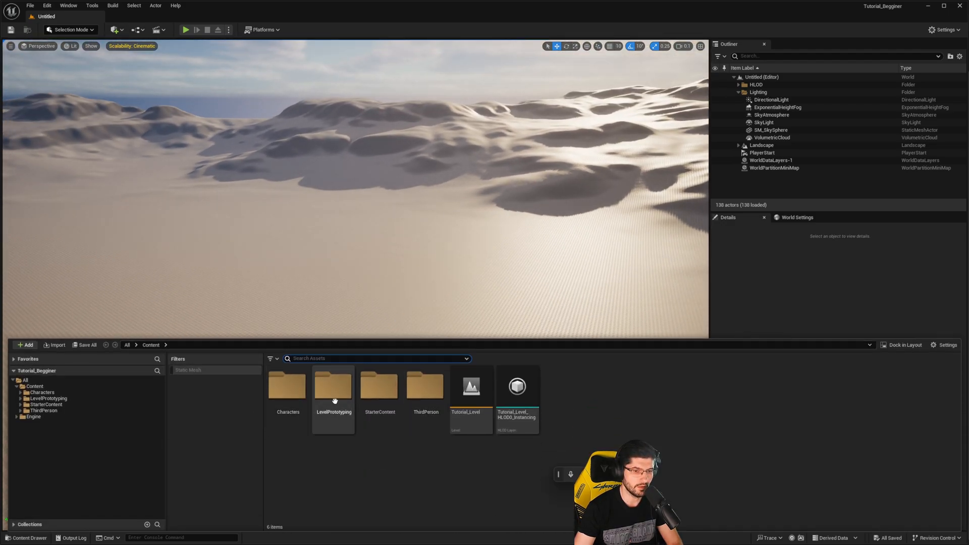
pyautogui.click(476, 408)
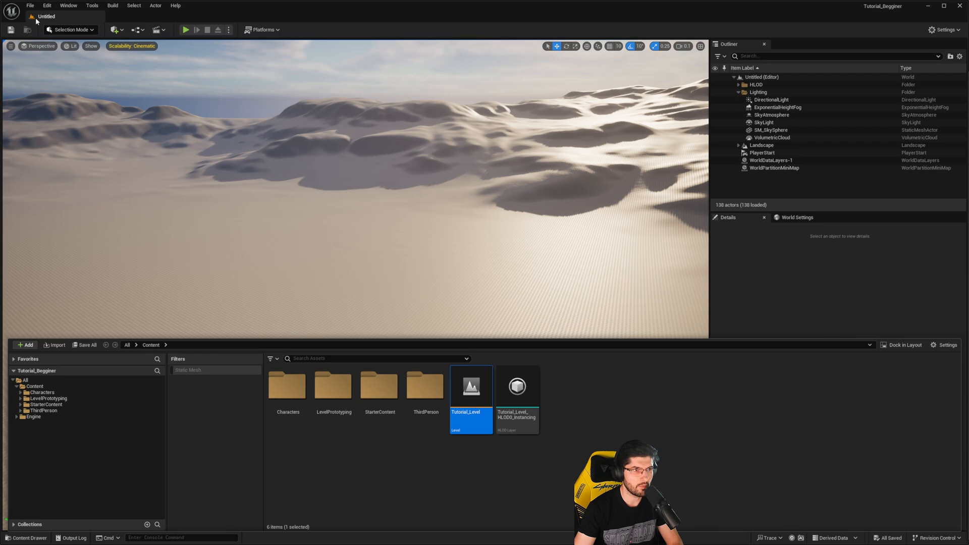
pyautogui.doubleClick(470, 389)
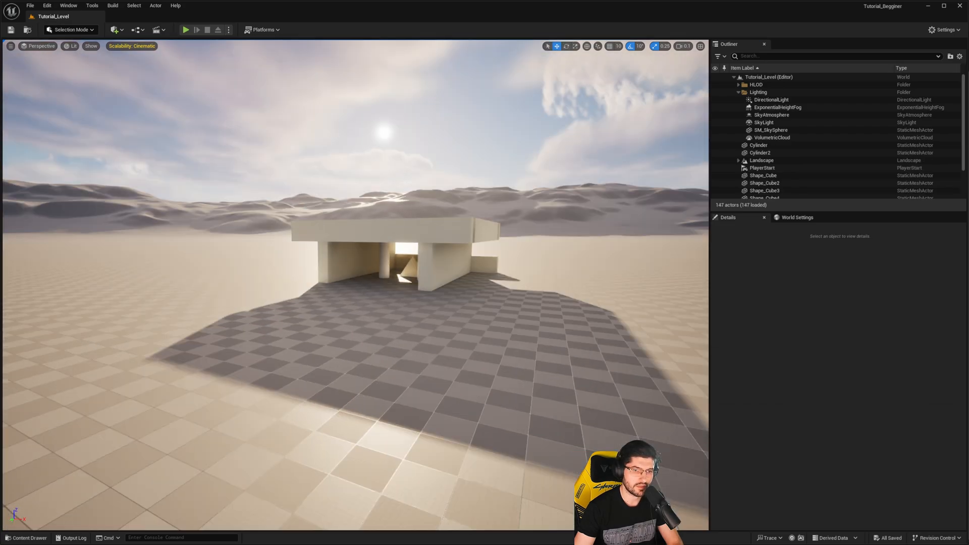
pyautogui.moveTo(314, 271); pyautogui.dragTo(347, 251, button='right')
pyautogui.press('w')
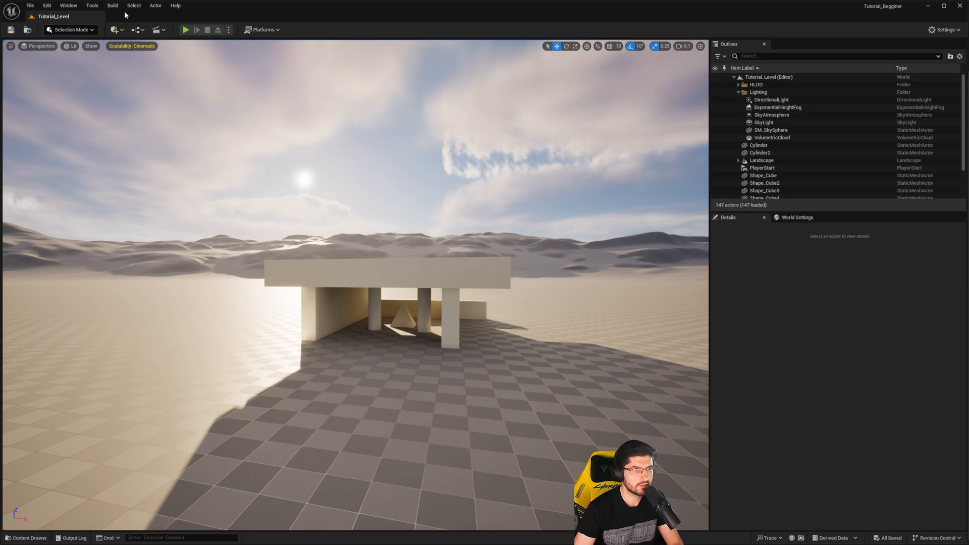
# - Set the Editor Startup Map to Tutorial_Level in the Maps & Modes project settings
pyautogui.click(47, 6)
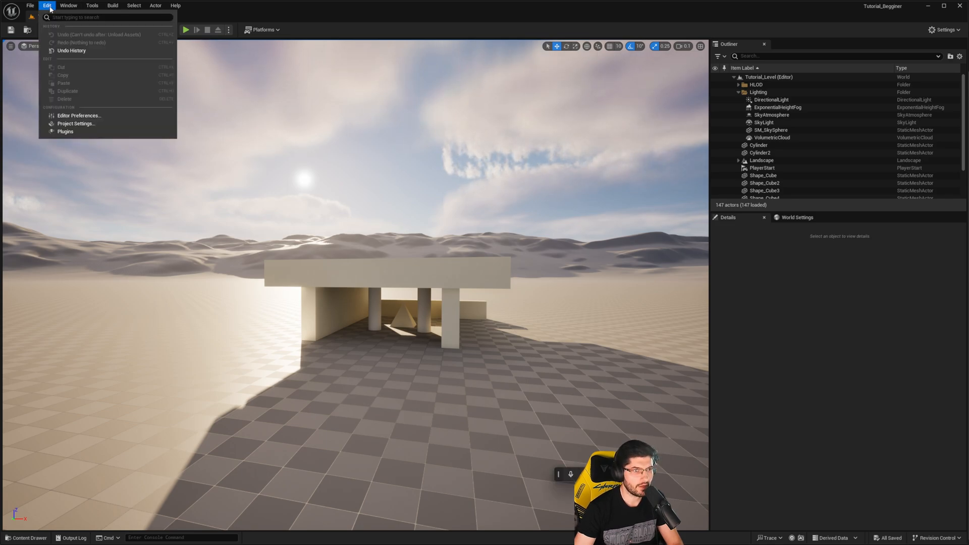
pyautogui.click(74, 123)
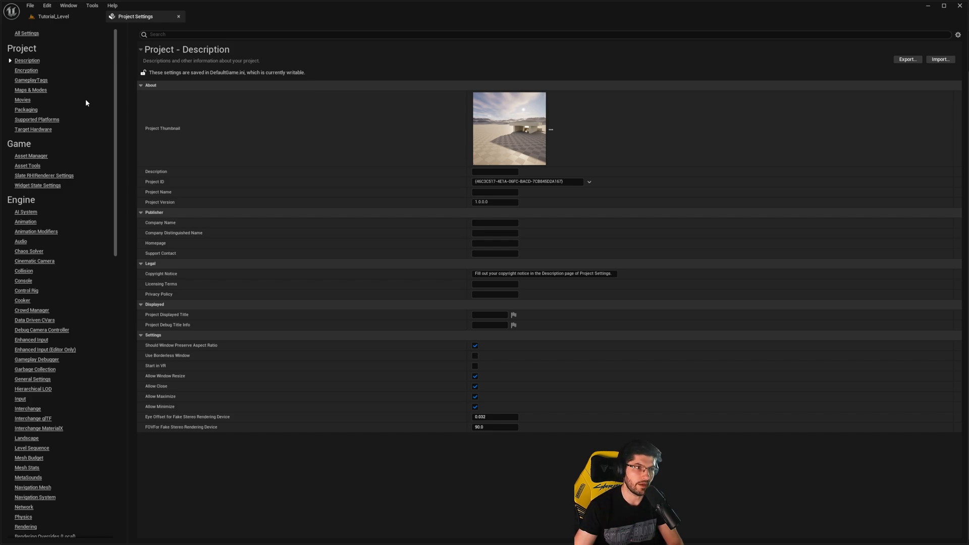
pyautogui.click(40, 90)
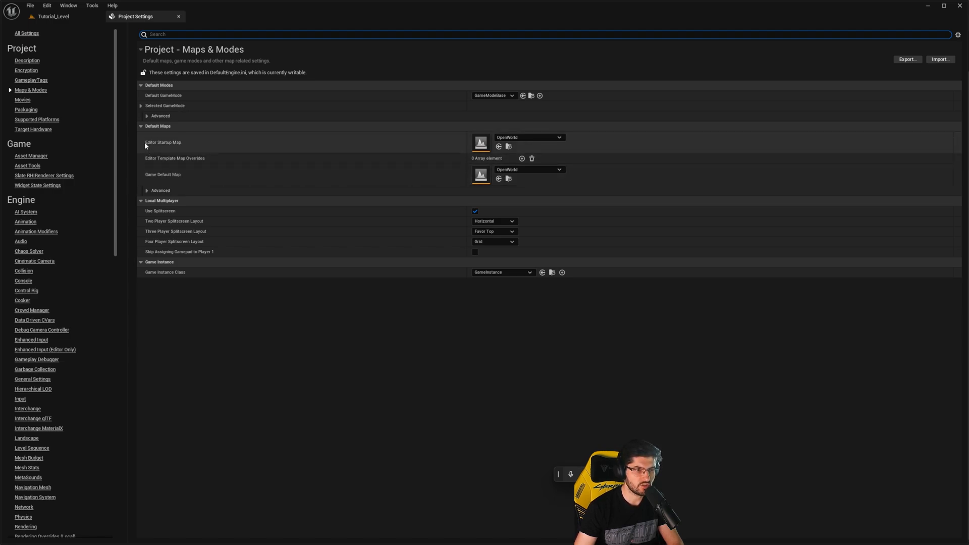
pyautogui.click(525, 135)
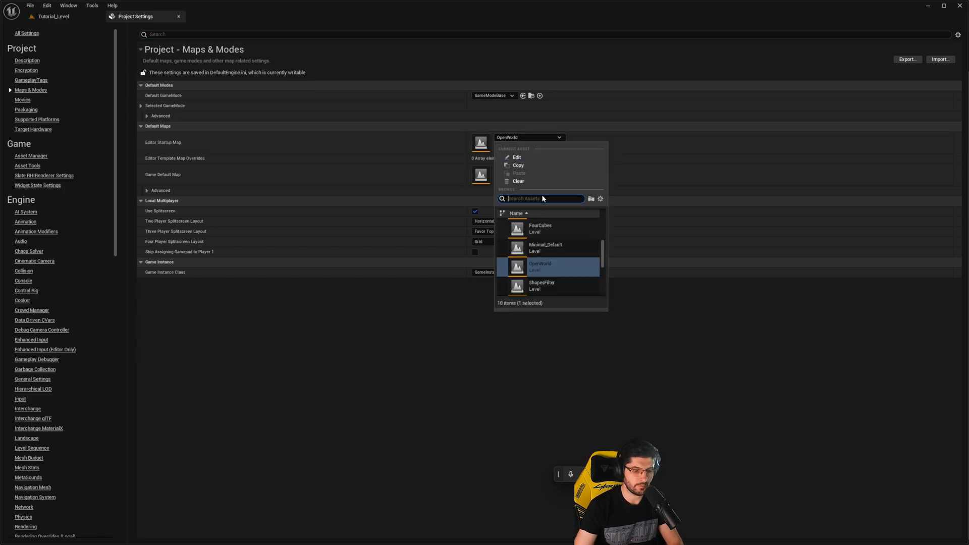
pyautogui.write('tutori')
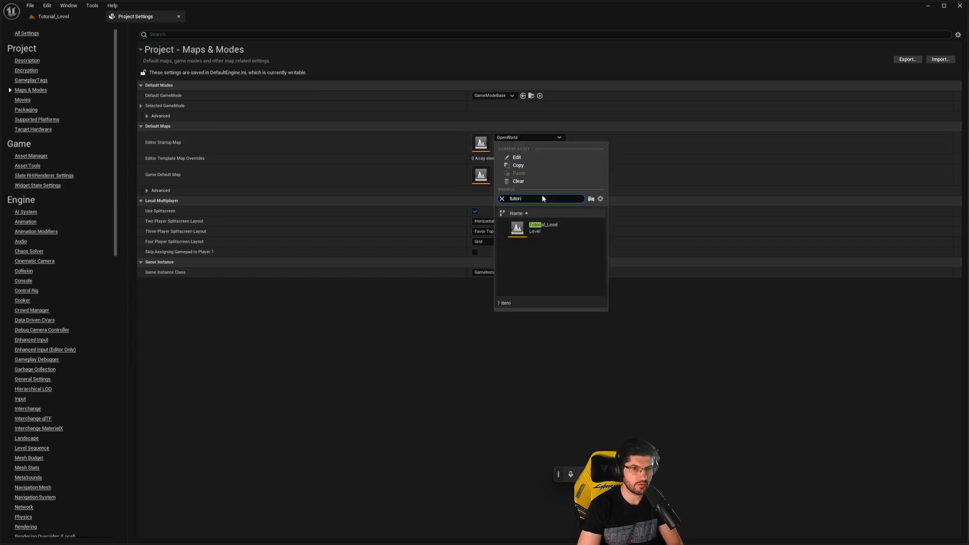
pyautogui.click(544, 228)
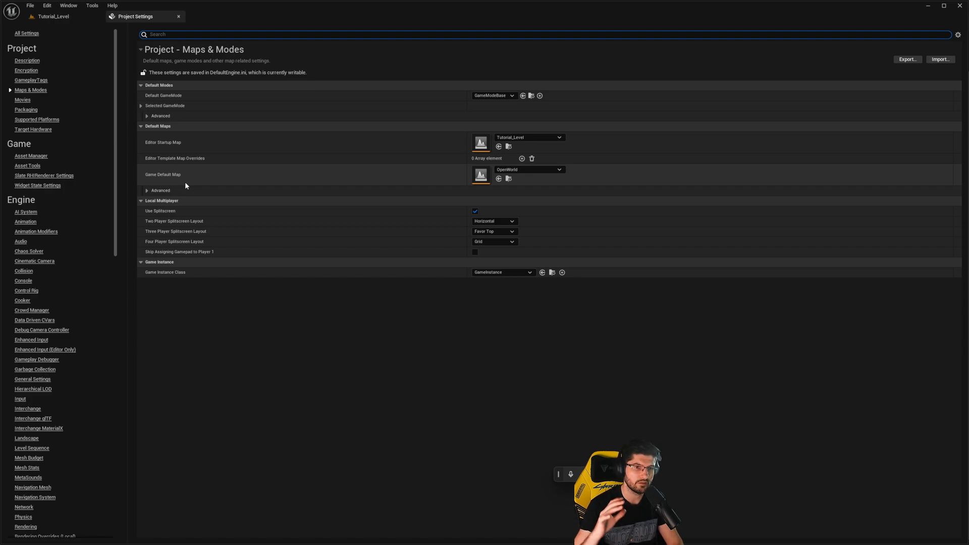
pyautogui.click(53, 17)
pyautogui.moveTo(266, 210); pyautogui.dragTo(265, 210, button='right')
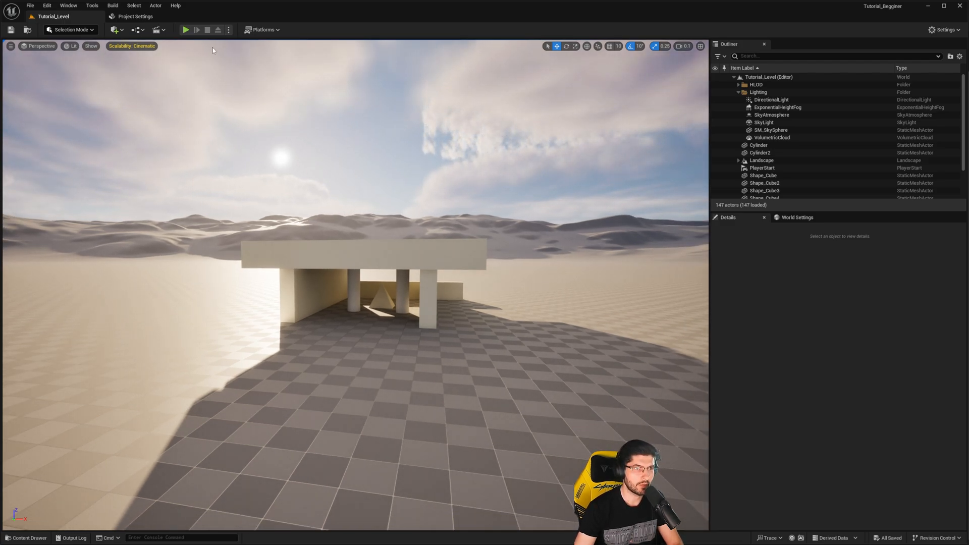
pyautogui.click(161, 16)
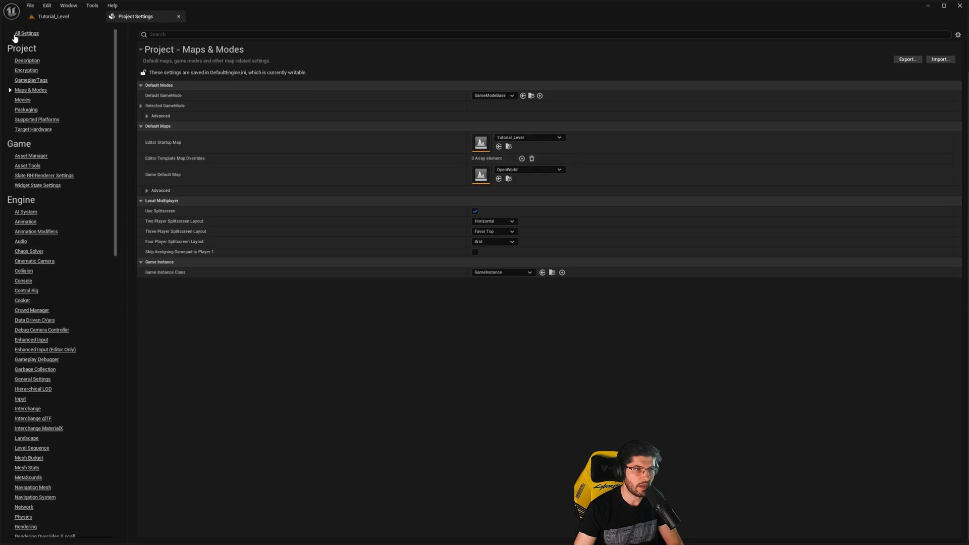
pyautogui.click(55, 17)
pyautogui.click(30, 6)
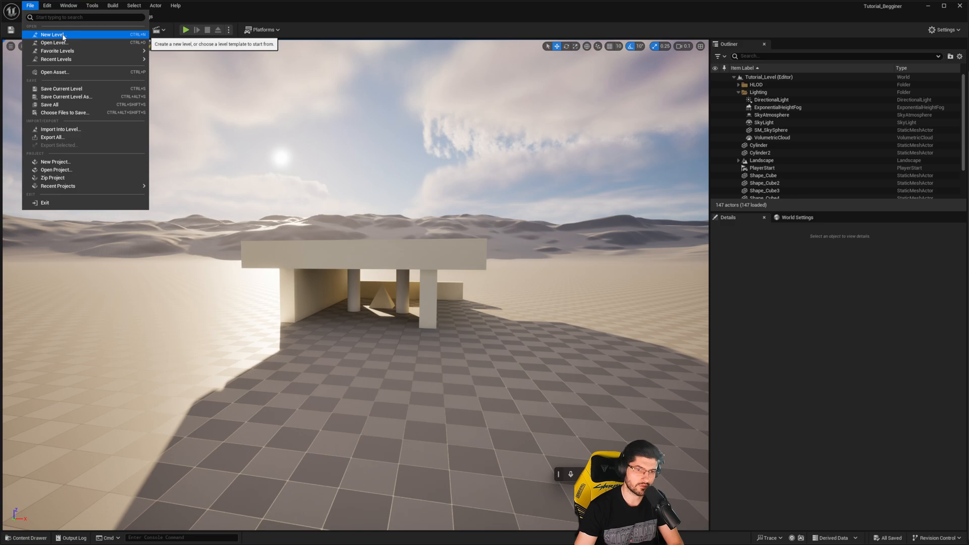
pyautogui.moveTo(307, 323); pyautogui.dragTo(265, 320, button='right')
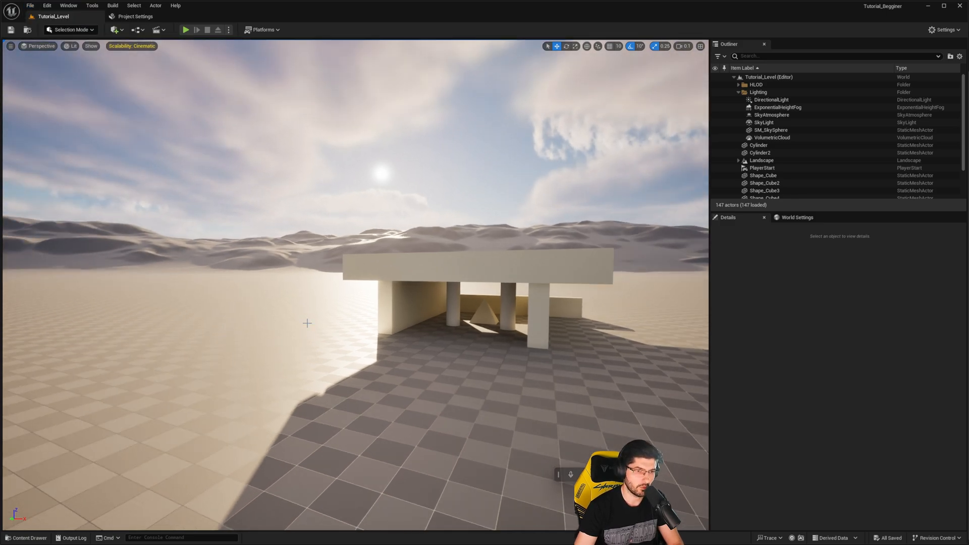
pyautogui.moveTo(518, 348); pyautogui.dragTo(583, 370, button='right')
pyautogui.moveTo(164, 285); pyautogui.dragTo(213, 300, button='right')
pyautogui.moveTo(310, 207); pyautogui.dragTo(353, 248, button='right')
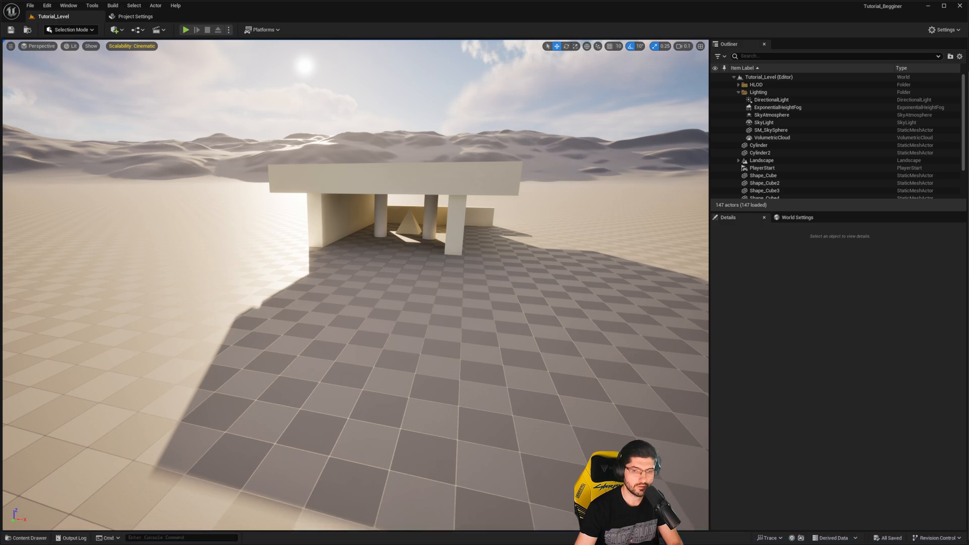
pyautogui.moveTo(528, 320); pyautogui.dragTo(449, 298, button='right')
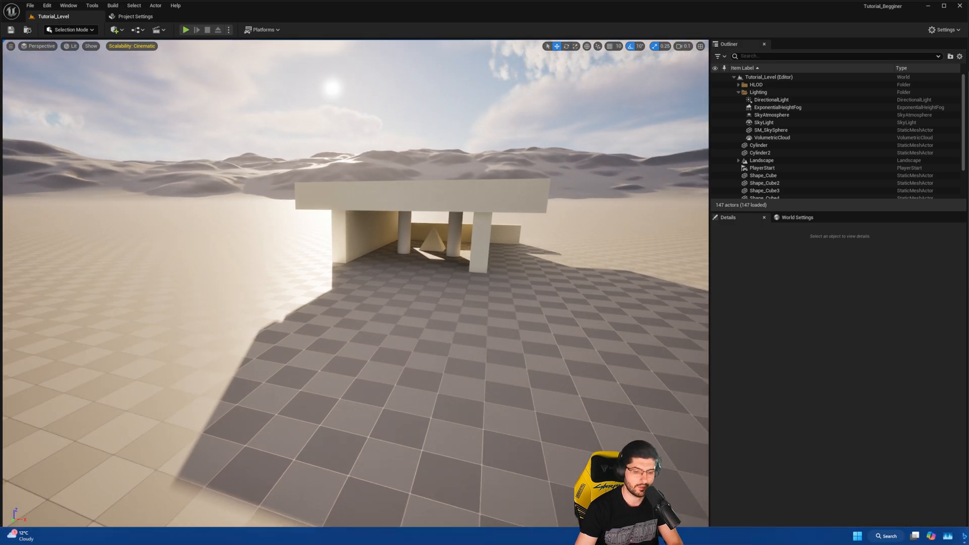
pyautogui.moveTo(622, 350); pyautogui.dragTo(552, 312, button='right')
# - Switch to the Epic Games Launcher and show the Unreal Engine library
pyautogui.press('super')
pyautogui.write('epic')
pyautogui.press('Return')
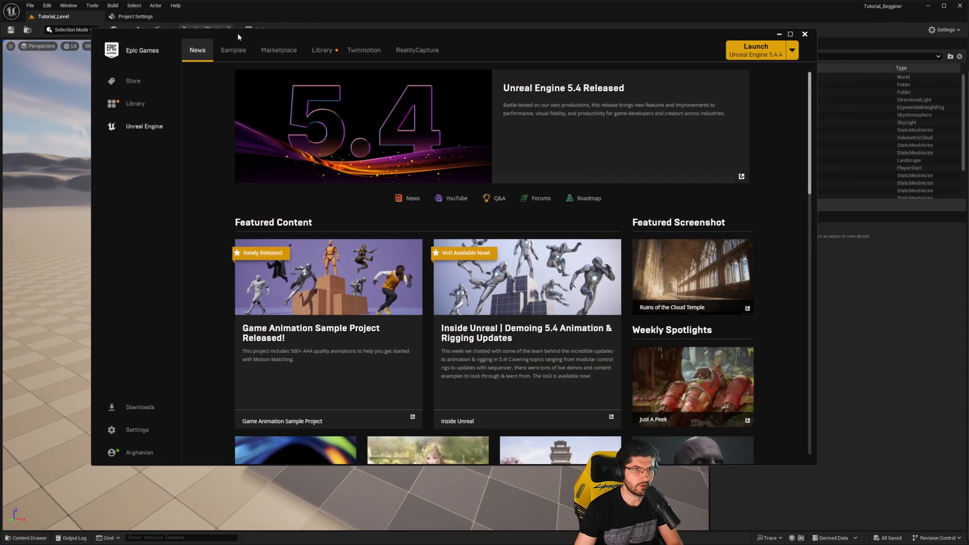
pyautogui.click(322, 50)
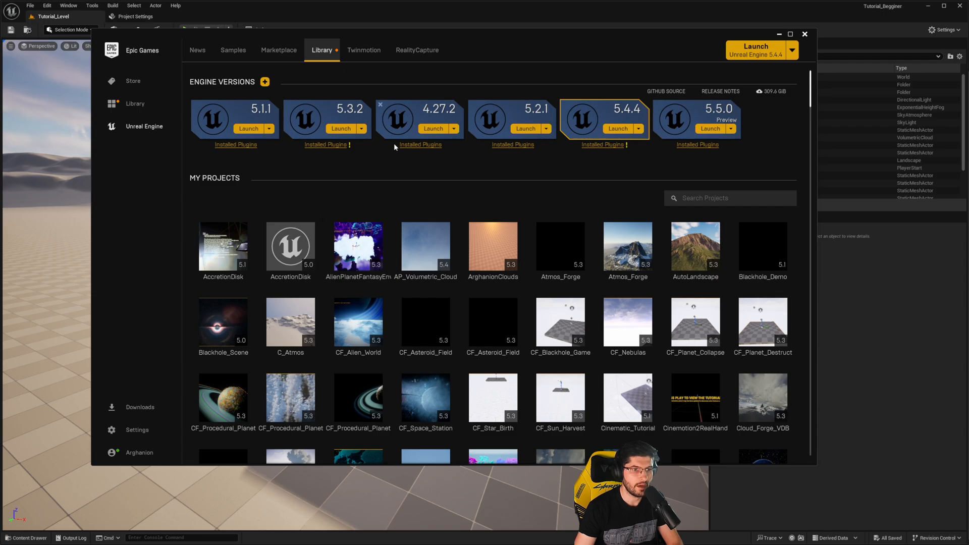
# - Browse the library down to the vault and search the vault for "atmos"
pyautogui.scroll(-3, 606, 227)
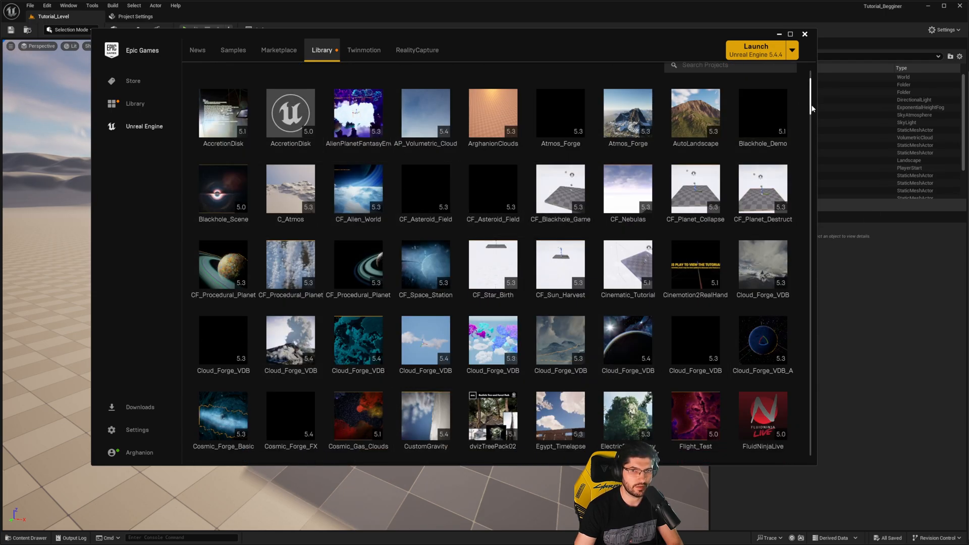
pyautogui.scroll(-1, 811, 113)
pyautogui.moveTo(811, 111); pyautogui.dragTo(812, 168)
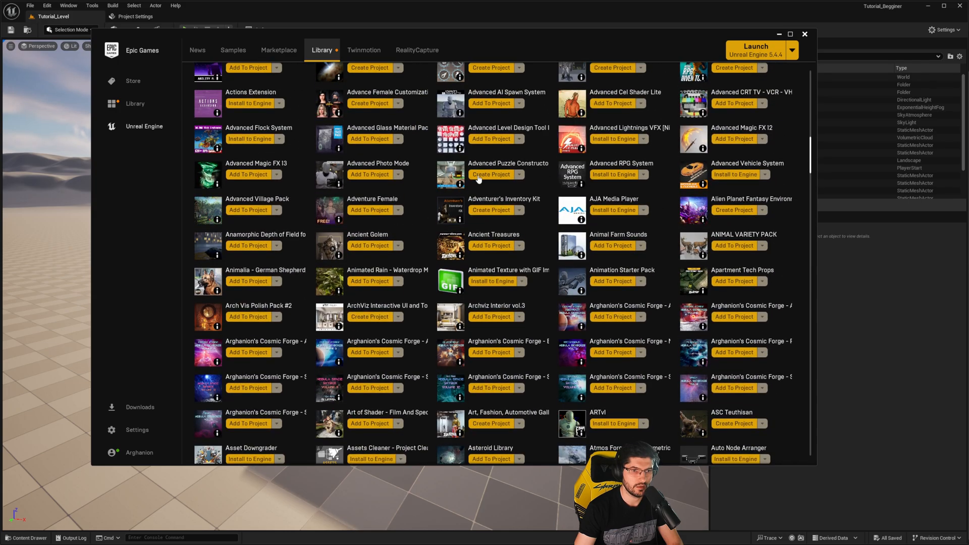
pyautogui.scroll(3, 476, 175)
pyautogui.scroll(2, 476, 175)
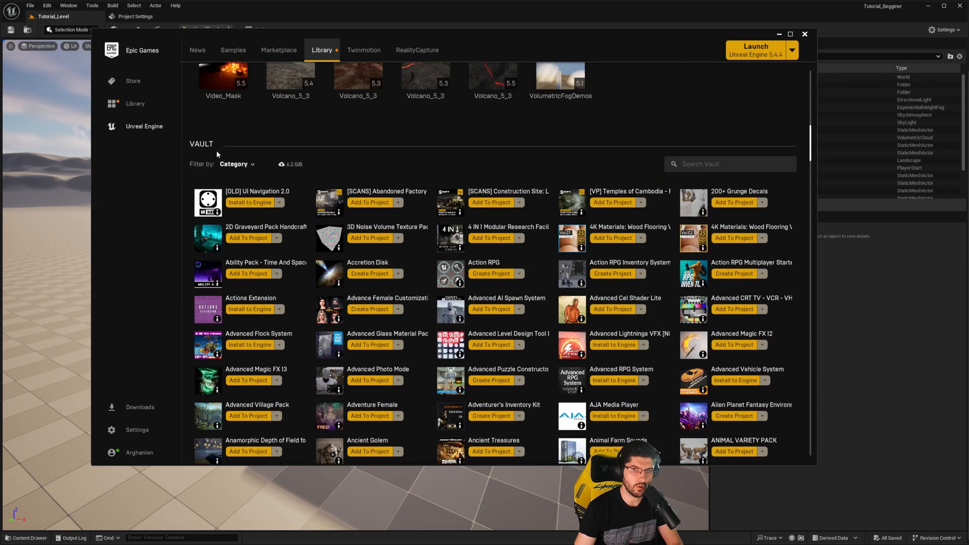
pyautogui.scroll(-1, 218, 153)
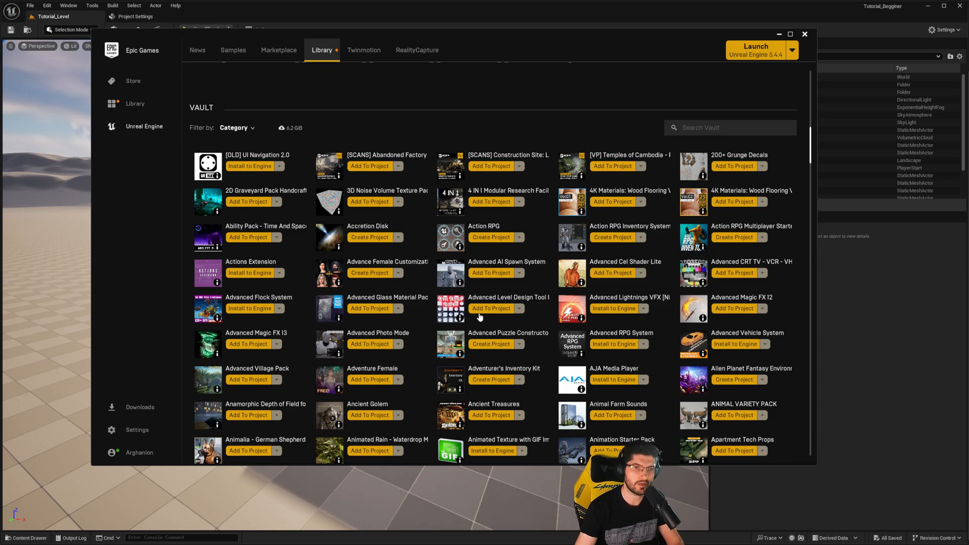
pyautogui.click(750, 126)
pyautogui.write('atmos')
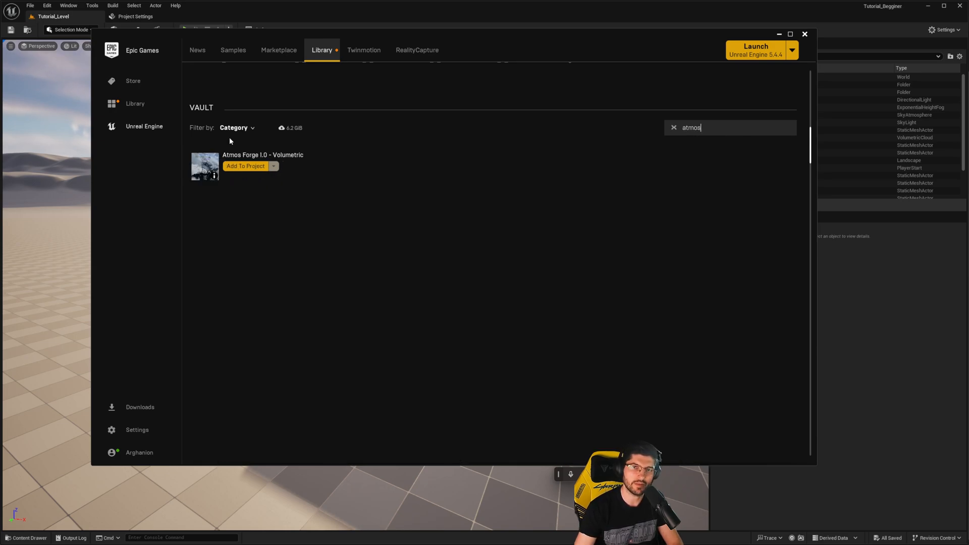
# - Add Atmos Forge 1.0 - Volumetric to the Tutorial_Begginer project, finding it with "tutorial" and all projects shown
pyautogui.click(232, 170)
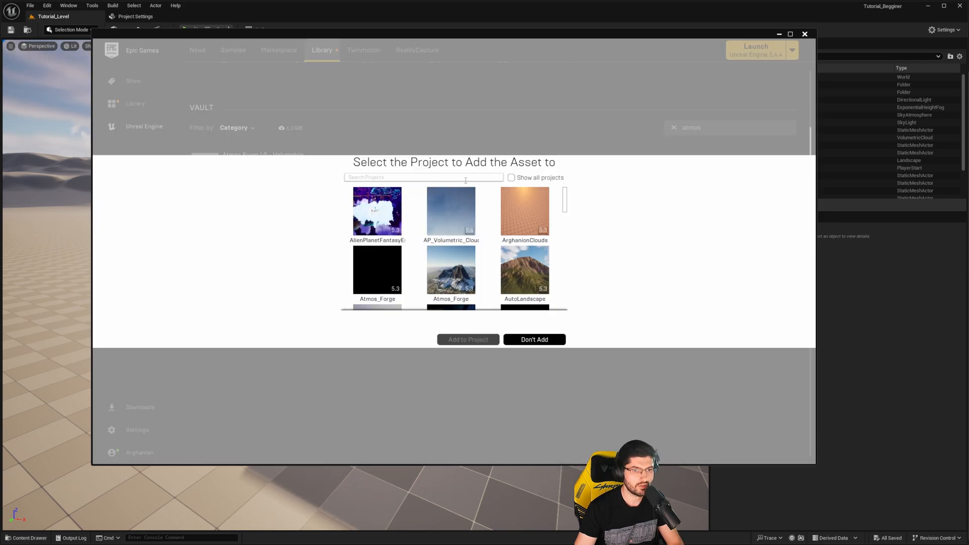
pyautogui.write('tutorial')
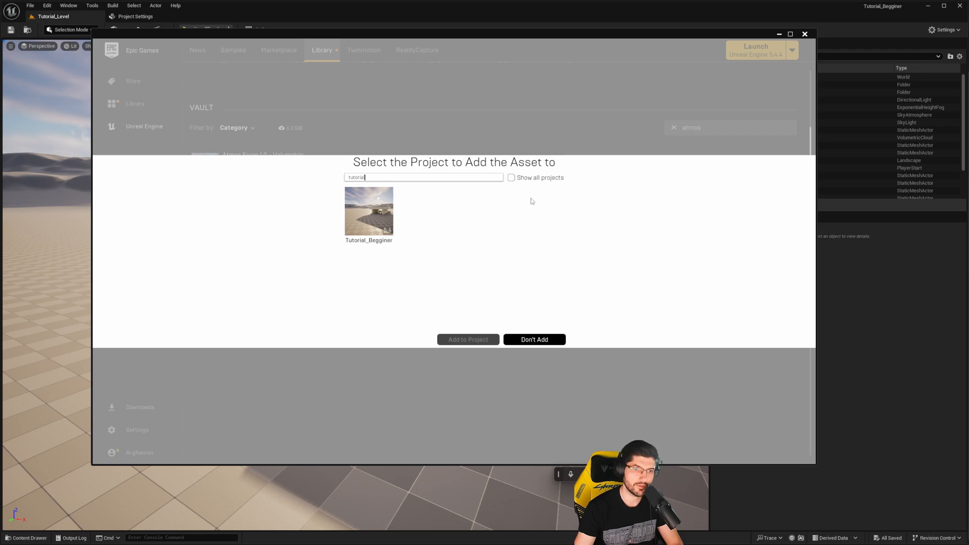
pyautogui.click(511, 178)
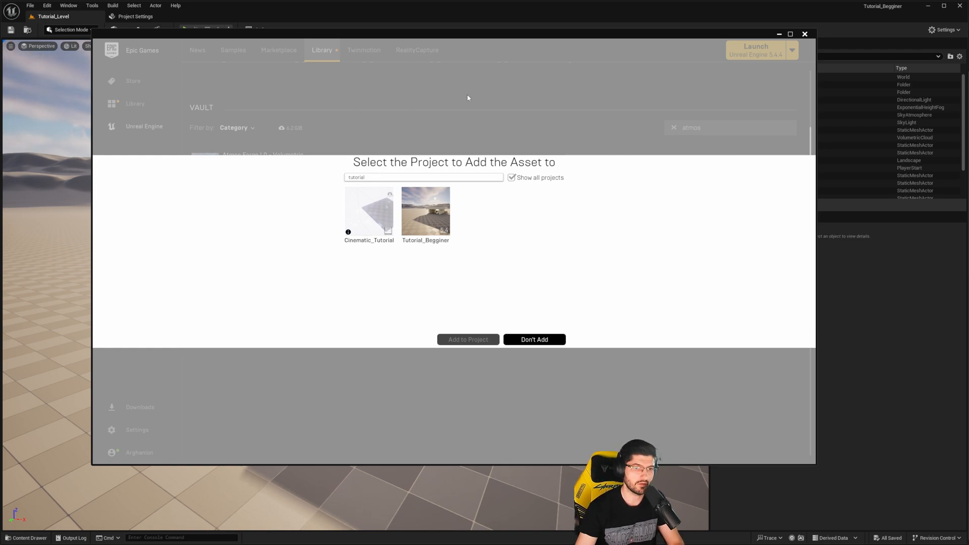
pyautogui.click(430, 224)
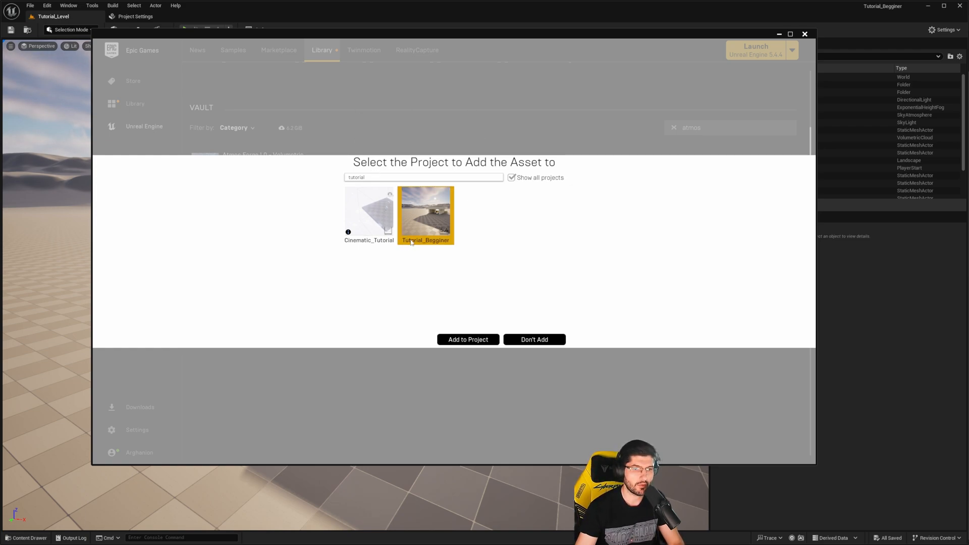
pyautogui.click(468, 338)
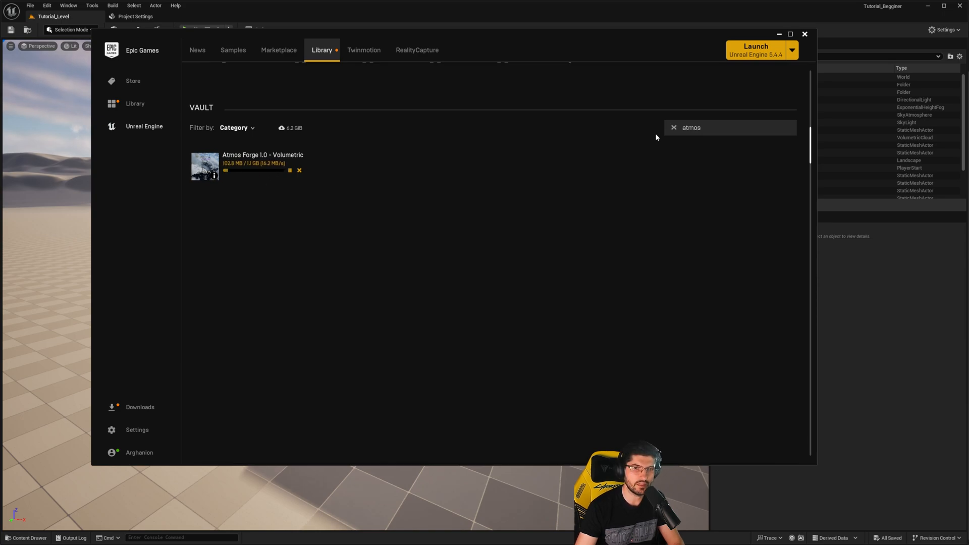
# - Switch back to the Unreal Editor, check the project's Content folder and face the building
pyautogui.click(778, 34)
pyautogui.hotkey('ctrl', 'space')
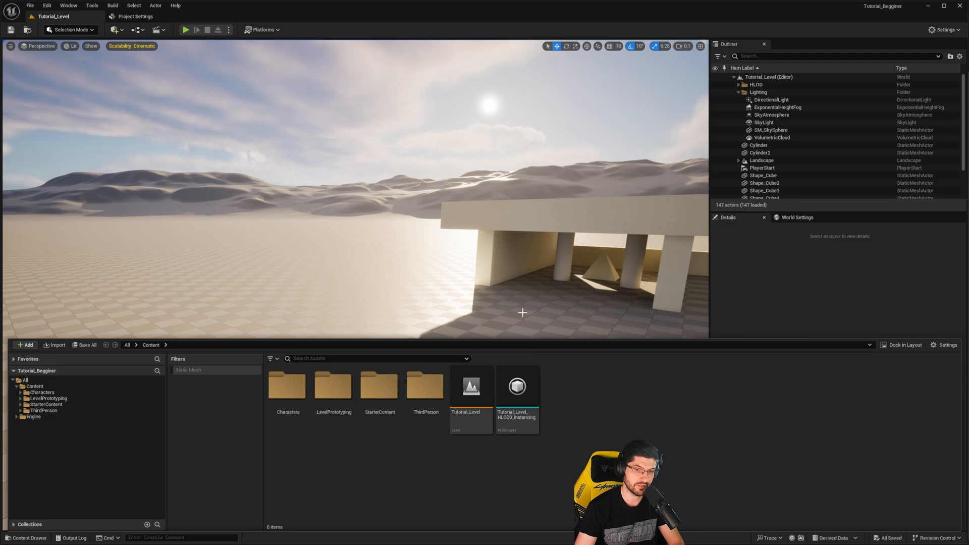
pyautogui.moveTo(522, 294); pyautogui.dragTo(547, 306)
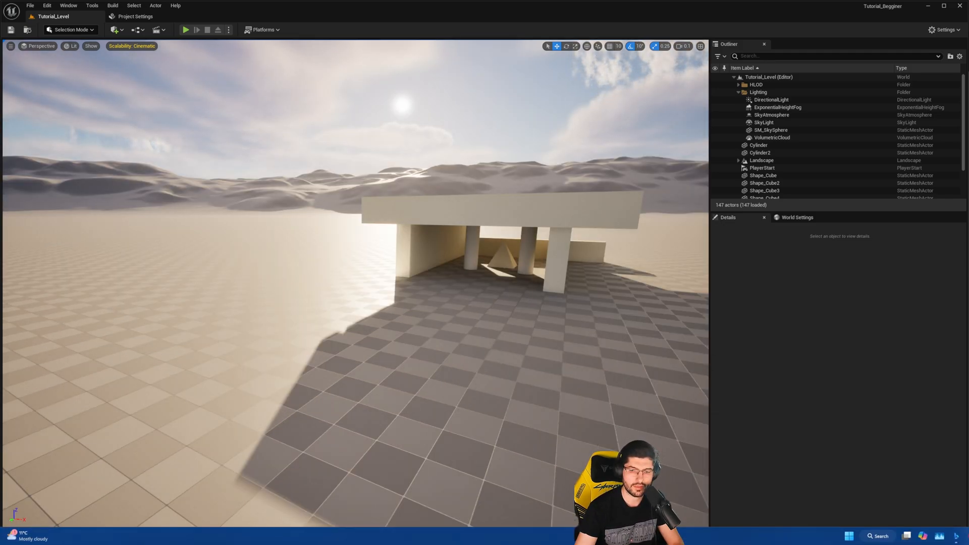
# - Switch to the browser and open the free Mountain Tops for Unreal Engine 5.3+ product from the site's Free Projects collection
pyautogui.moveTo(956, 536)
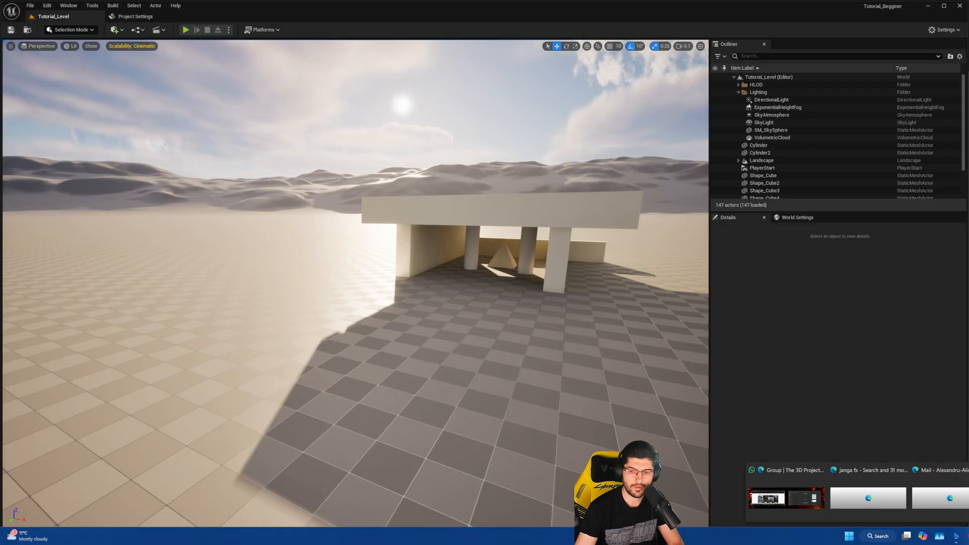
pyautogui.click(786, 498)
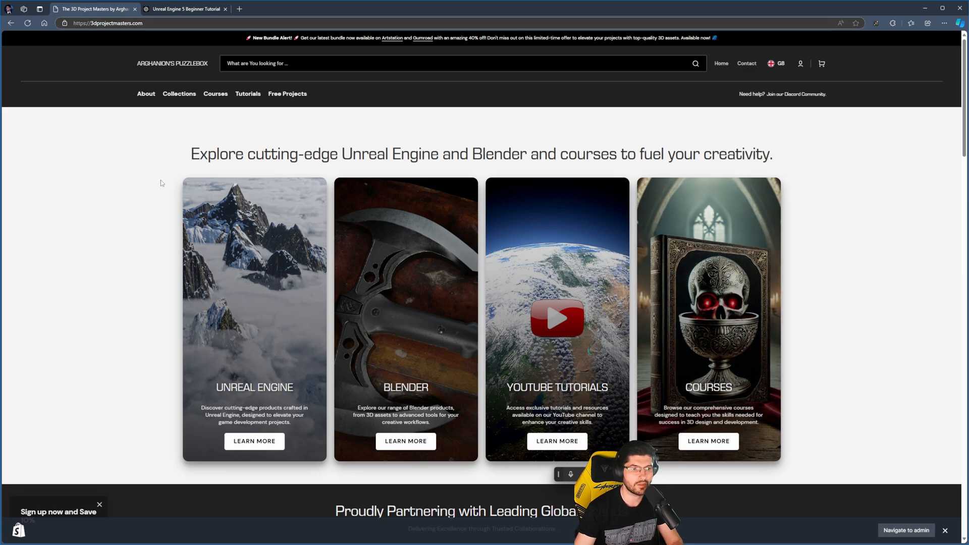
pyautogui.click(286, 97)
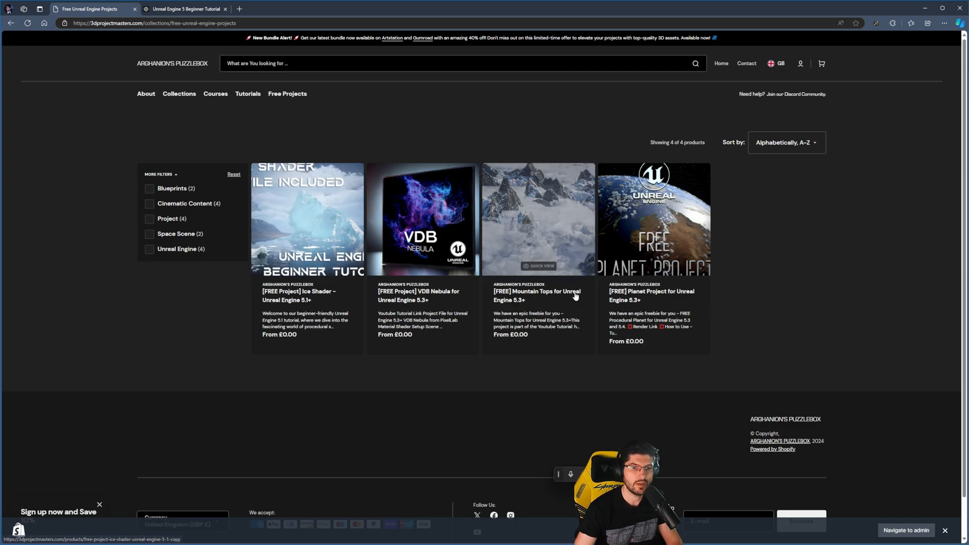
pyautogui.click(567, 247)
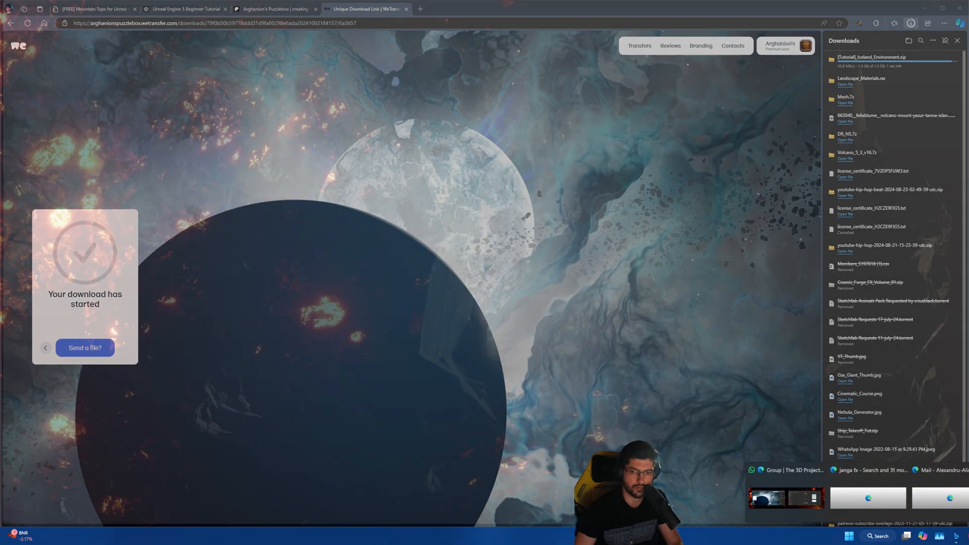
# - Return to the Unreal Editor and select the Atmos_Forge folder in the project's Content folder
pyautogui.hotkey('alt', 'Tab')
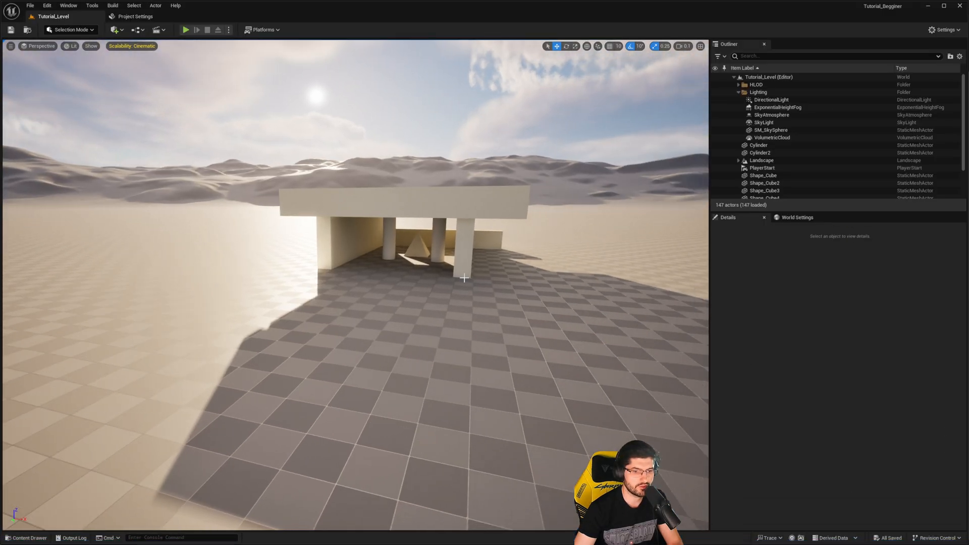
pyautogui.hotkey('ctrl', 'space')
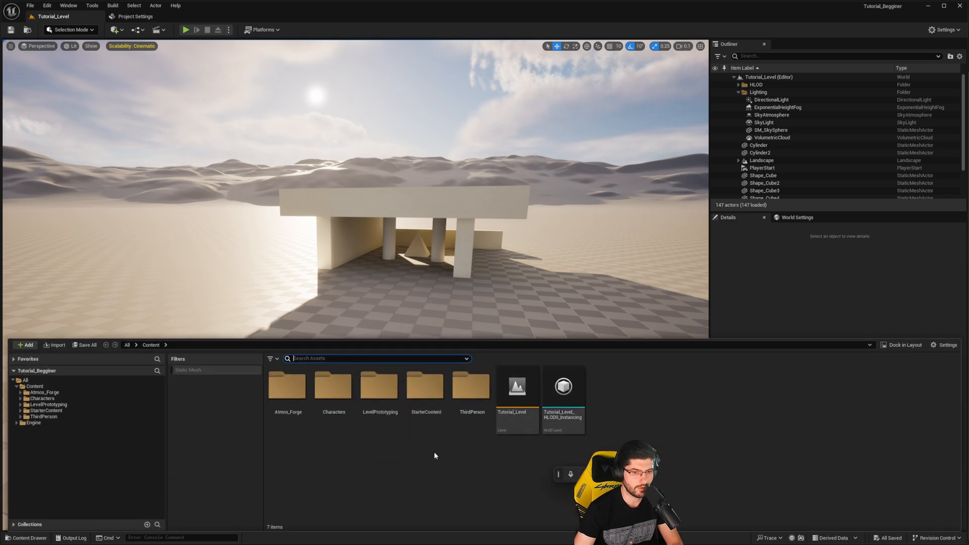
pyautogui.click(280, 383)
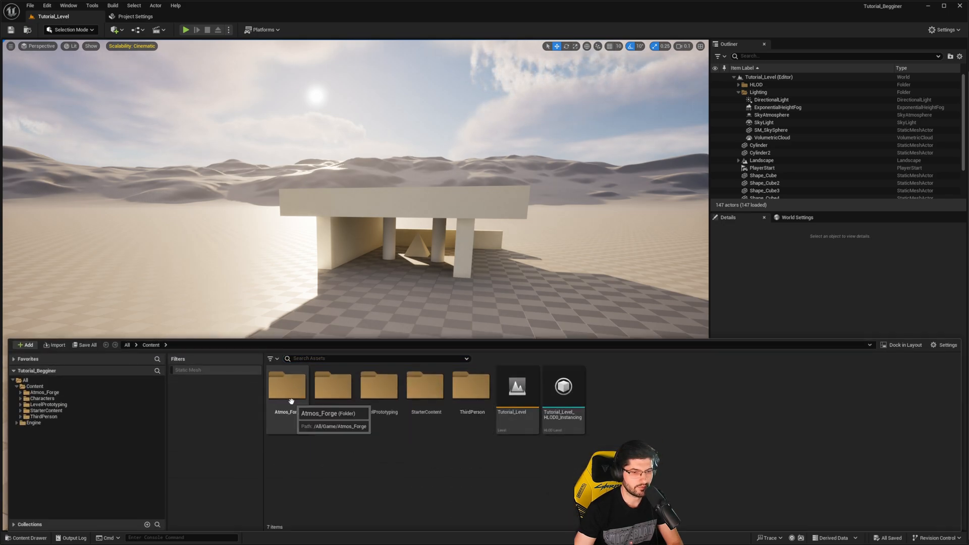
pyautogui.click(292, 399)
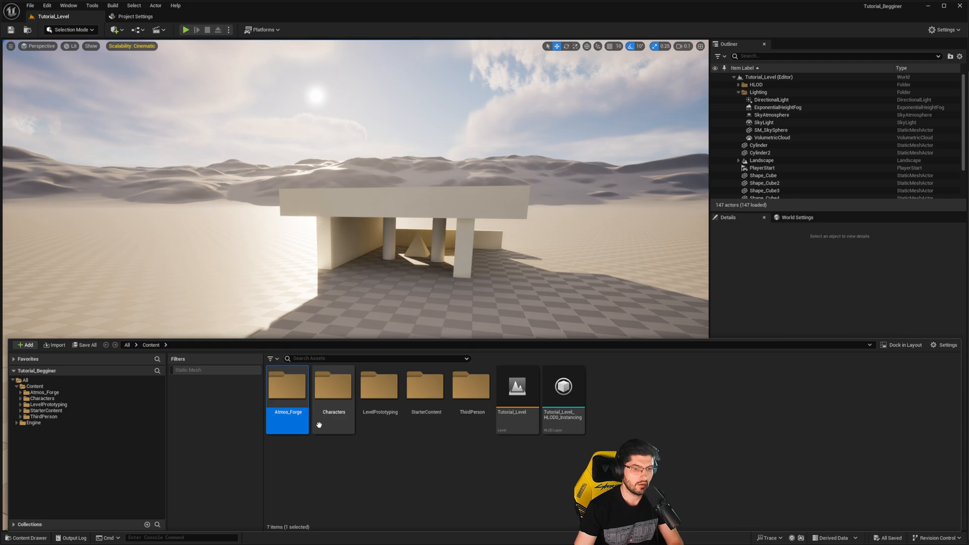
pyautogui.click(329, 326)
pyautogui.moveTo(329, 326); pyautogui.dragTo(394, 259, button='right')
pyautogui.scroll(1, 329, 326)
pyautogui.press('e')
pyautogui.press('a')
pyautogui.press('w')
# - Create a level named Iceland_Environment in the Content folder and open it, saving it when asked
pyautogui.hotkey('ctrl', 'space')
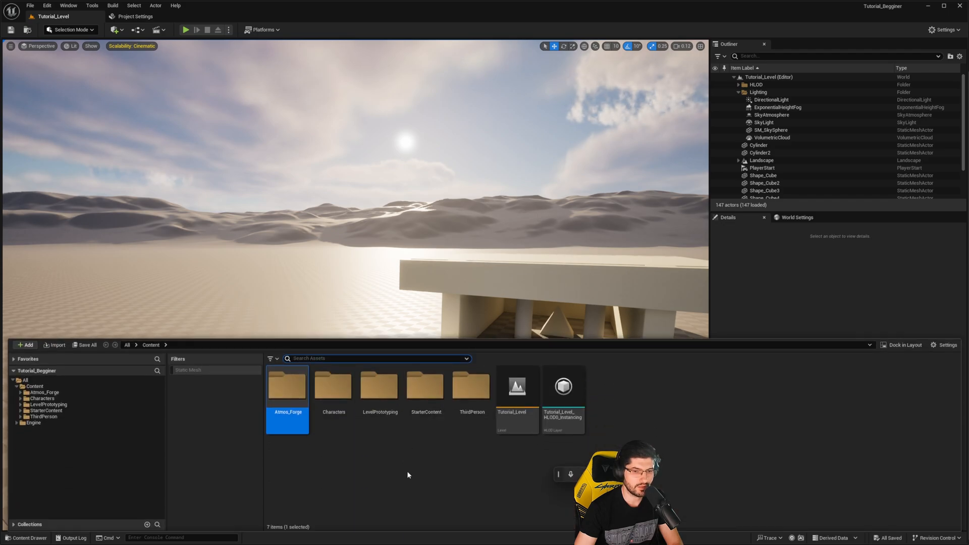
pyautogui.rightClick(398, 449)
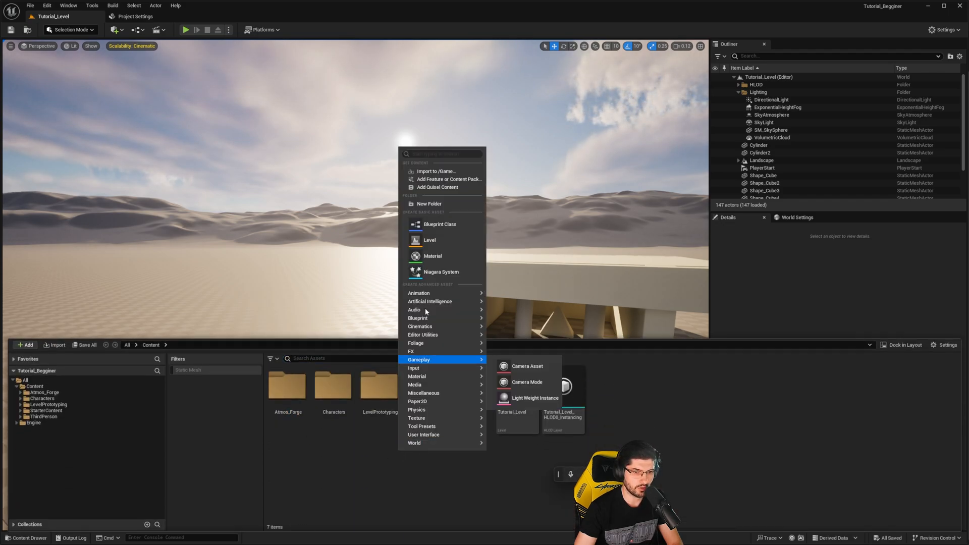
pyautogui.click(430, 240)
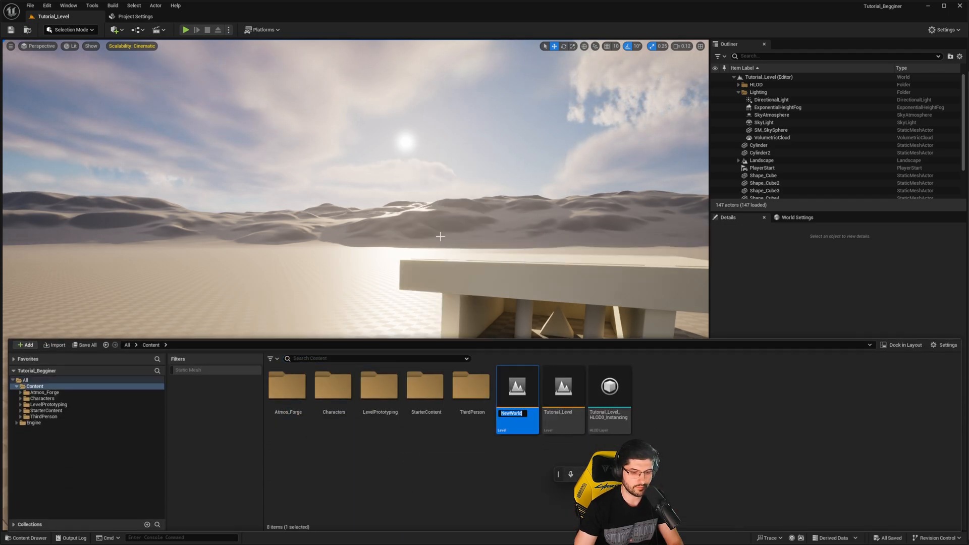
pyautogui.write('Icel')
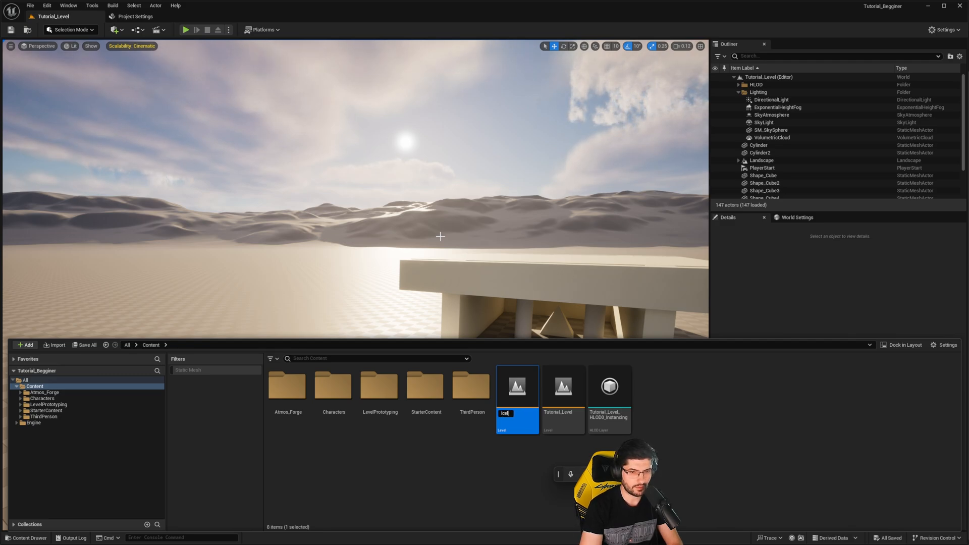
pyautogui.write('and_Environment')
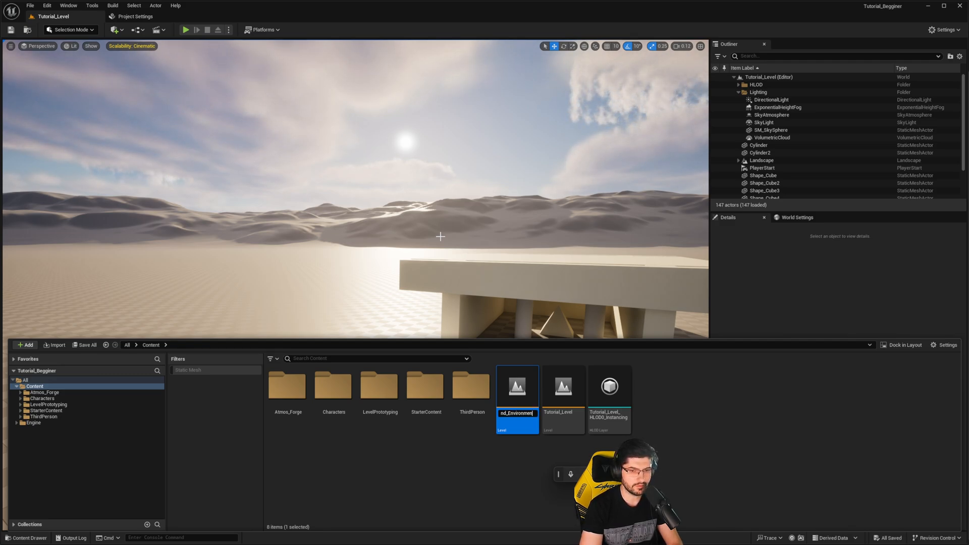
pyautogui.press('Return')
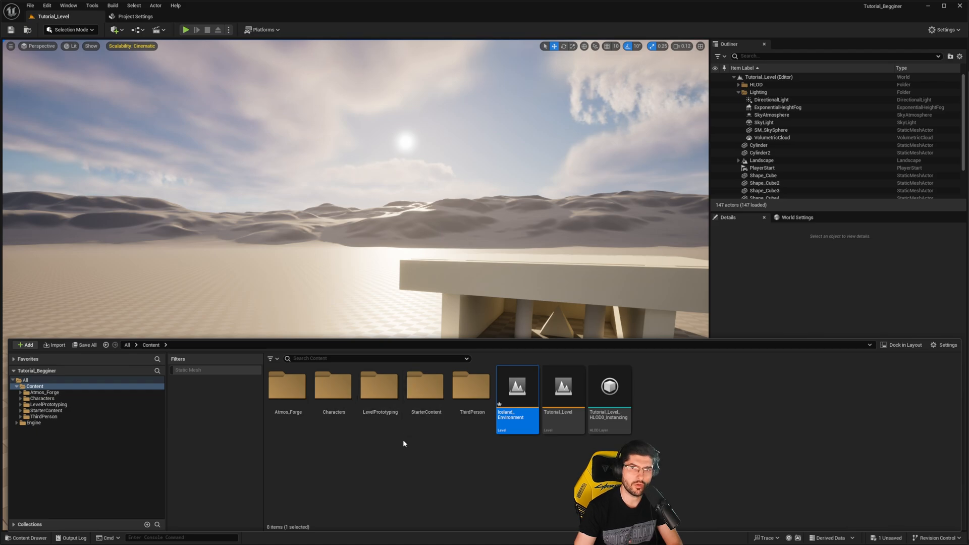
pyautogui.doubleClick(515, 397)
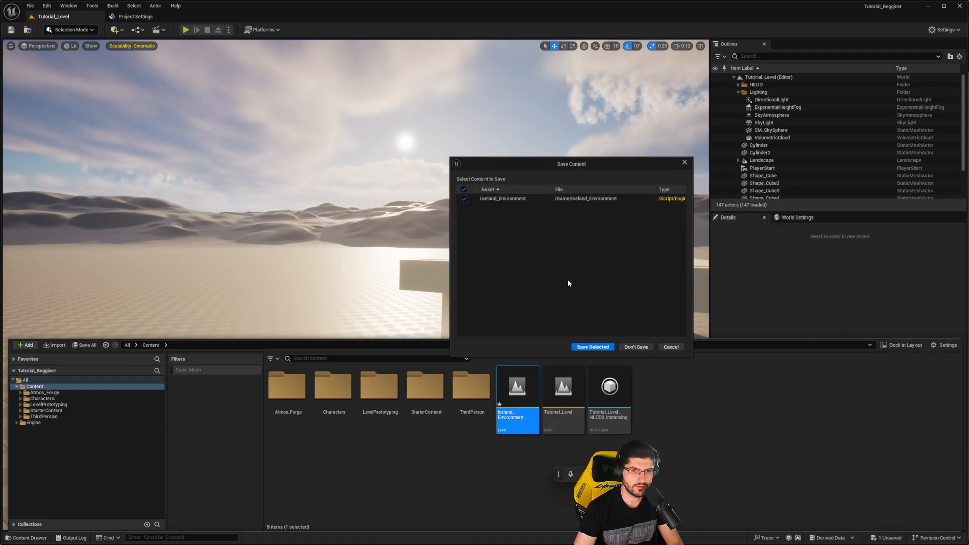
pyautogui.click(593, 348)
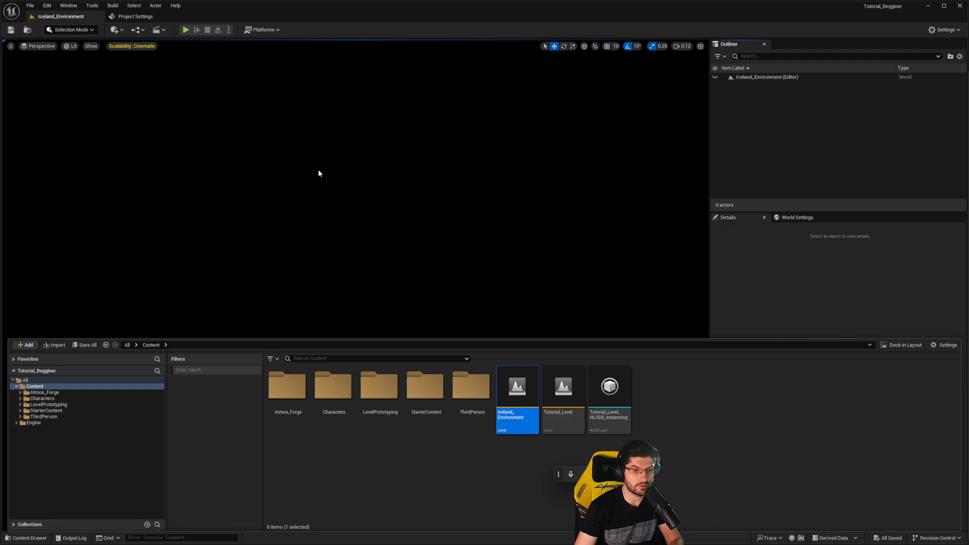
# - Place BP_Atmos_Forge from the Atmos_Forge Blueprint folder in the empty level and look around its sky
pyautogui.doubleClick(294, 410)
pyautogui.click(267, 385)
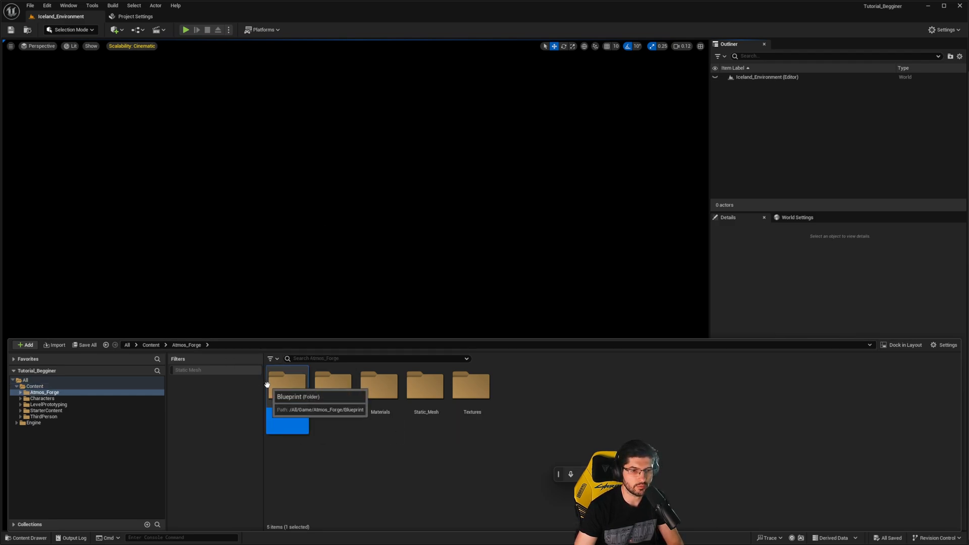
pyautogui.doubleClick(266, 385)
pyautogui.click(309, 400)
pyautogui.moveTo(264, 374); pyautogui.dragTo(347, 217)
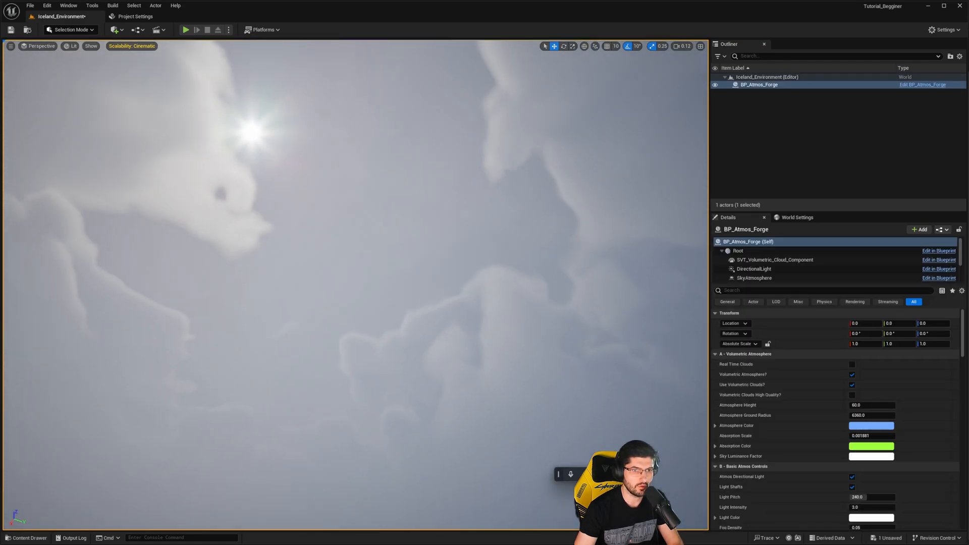
pyautogui.moveTo(347, 217); pyautogui.dragTo(116, 230, button='right')
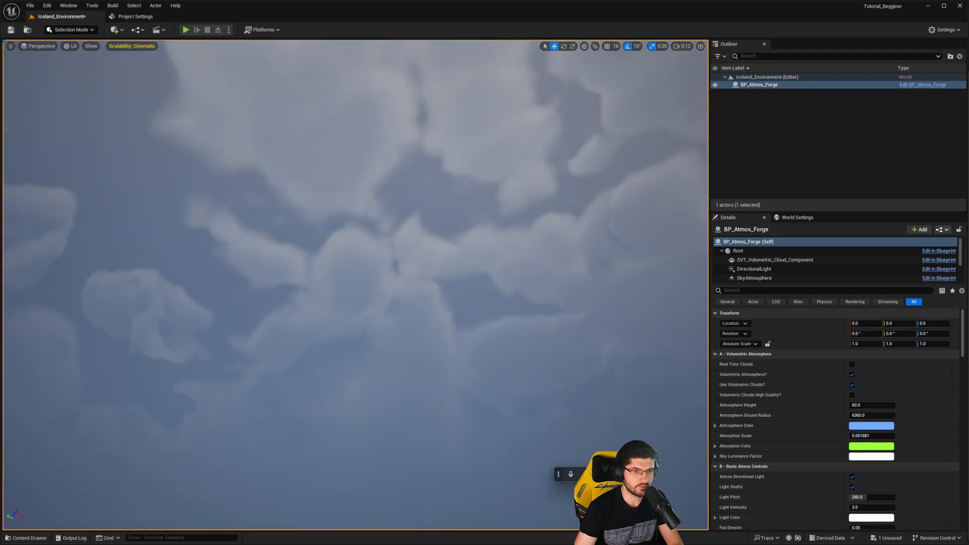
pyautogui.moveTo(427, 217); pyautogui.dragTo(606, 152, button='right')
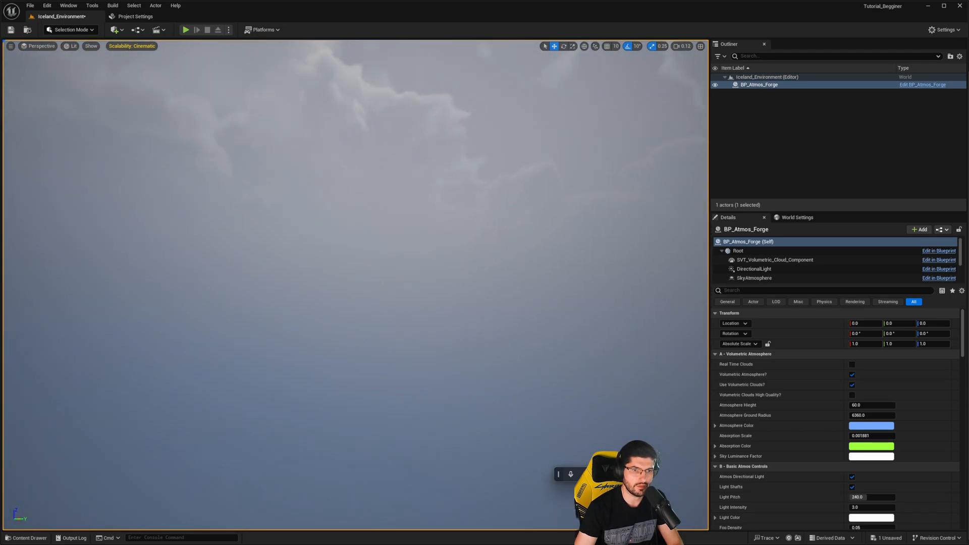
pyautogui.moveTo(443, 268); pyautogui.dragTo(545, 242, button='right')
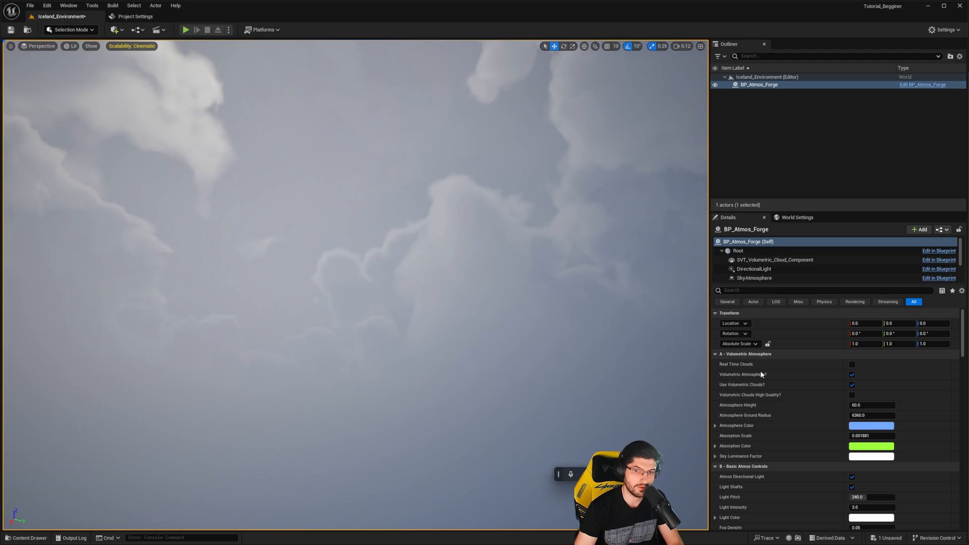
# - Try Volumetric Clouds High Quality on BP_Atmos_Forge, turn it back off and enable Real Time Clouds
pyautogui.click(851, 395)
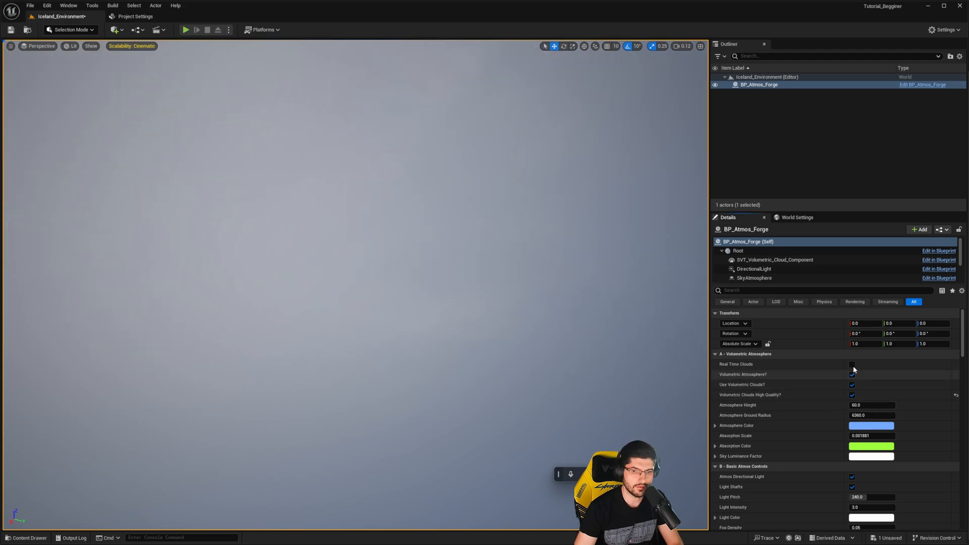
pyautogui.click(852, 365)
pyautogui.click(851, 395)
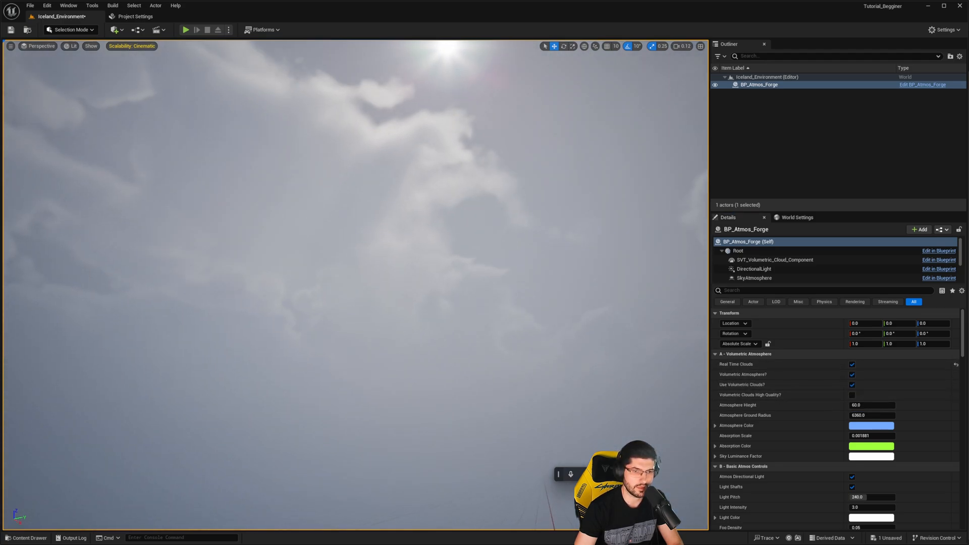
# - Look over the clouds and delete the BP_Atmos_Forge actor from the level
pyautogui.moveTo(525, 289); pyautogui.dragTo(525, 323, button='right')
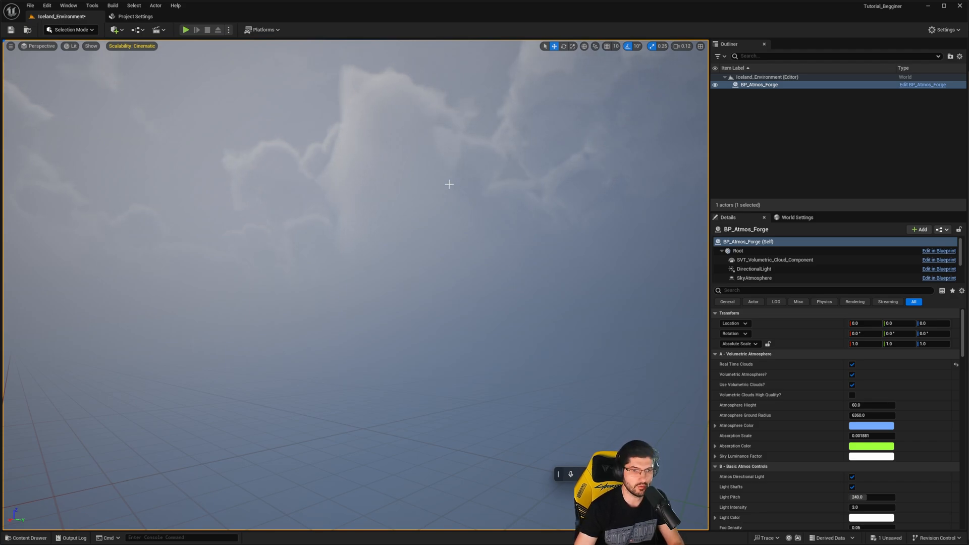
pyautogui.moveTo(449, 184); pyautogui.dragTo(474, 372, button='right')
pyautogui.press('Delete')
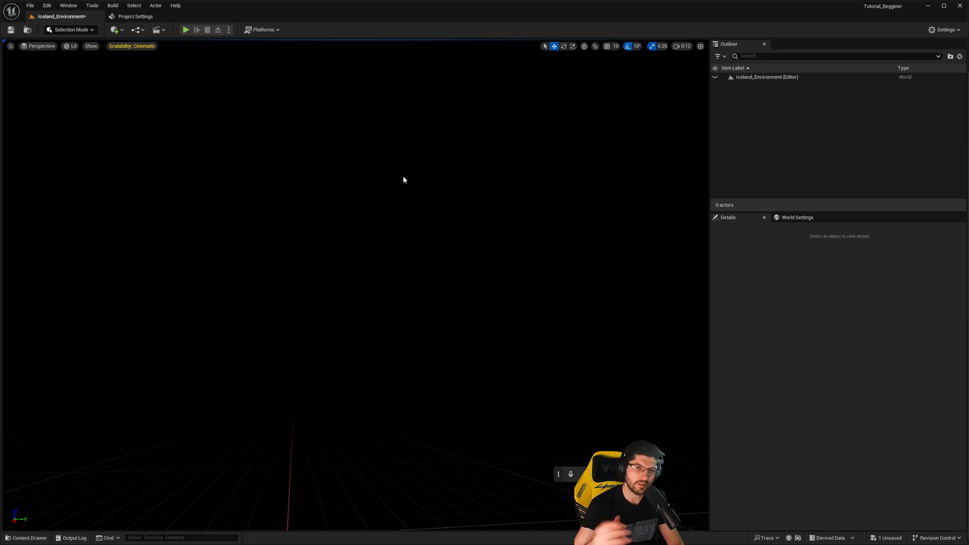
# - Switch to the File Explorer window showing the Tutorial_Begginer project folder
pyautogui.moveTo(655, 544)
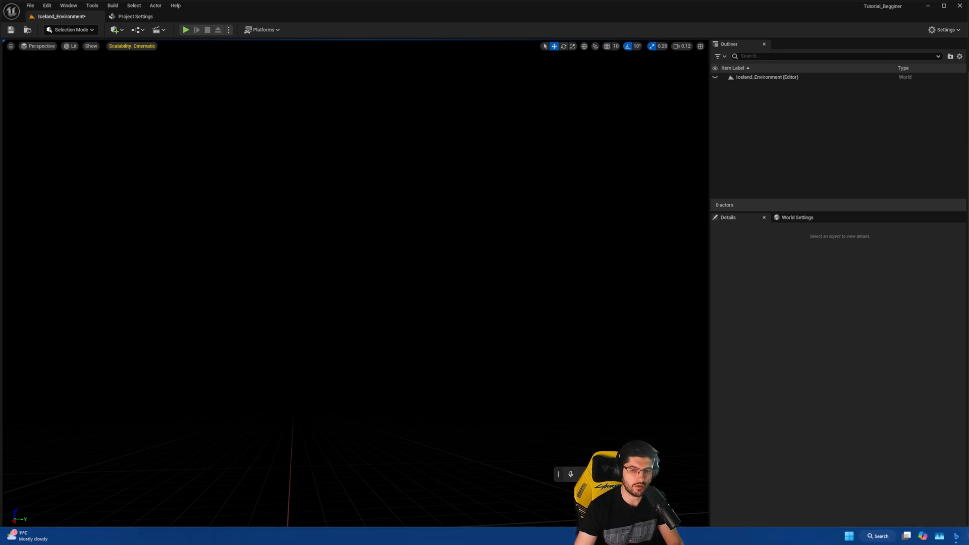
pyautogui.moveTo(968, 536)
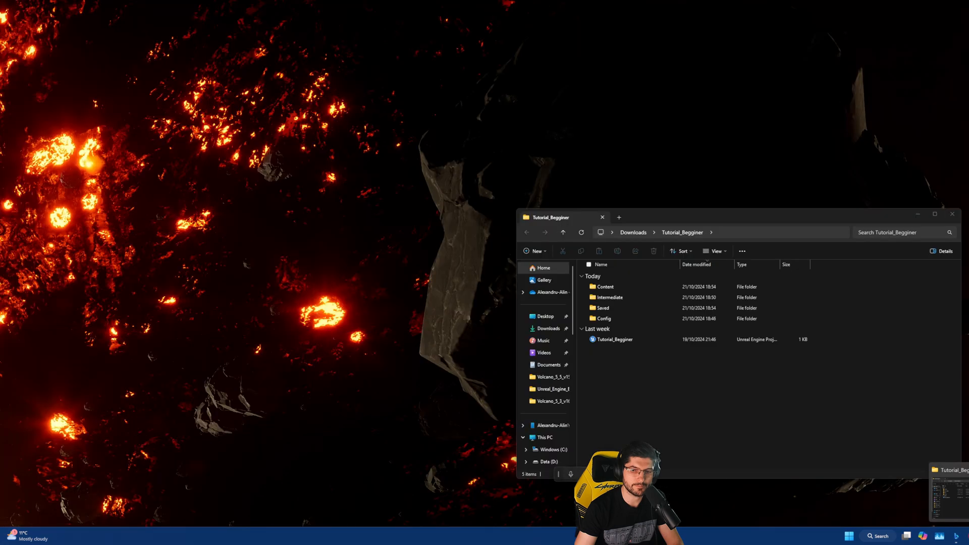
pyautogui.click(965, 497)
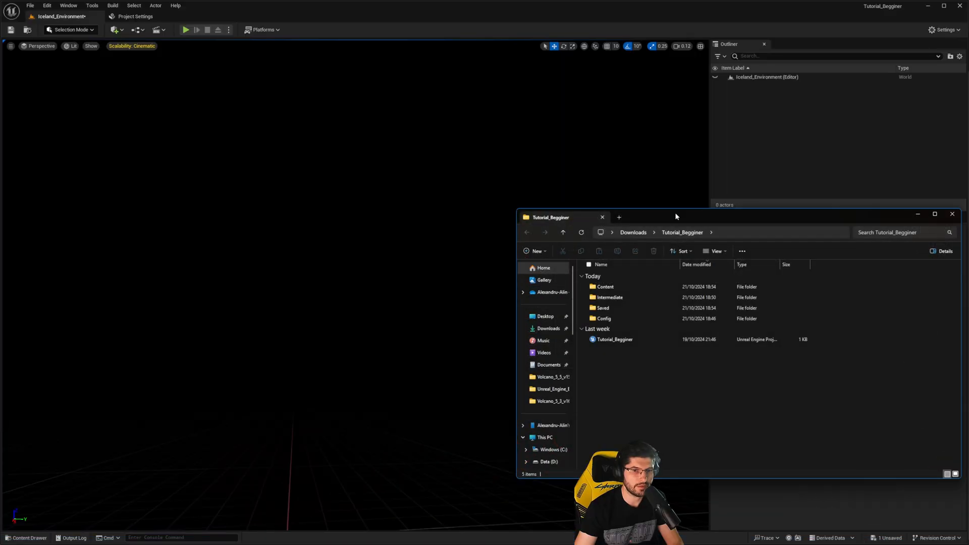
# - Extract the [Tutorial]_Iceland_Environment archive in Downloads into its own folder with 7-Zip
pyautogui.moveTo(681, 211); pyautogui.dragTo(681, 174)
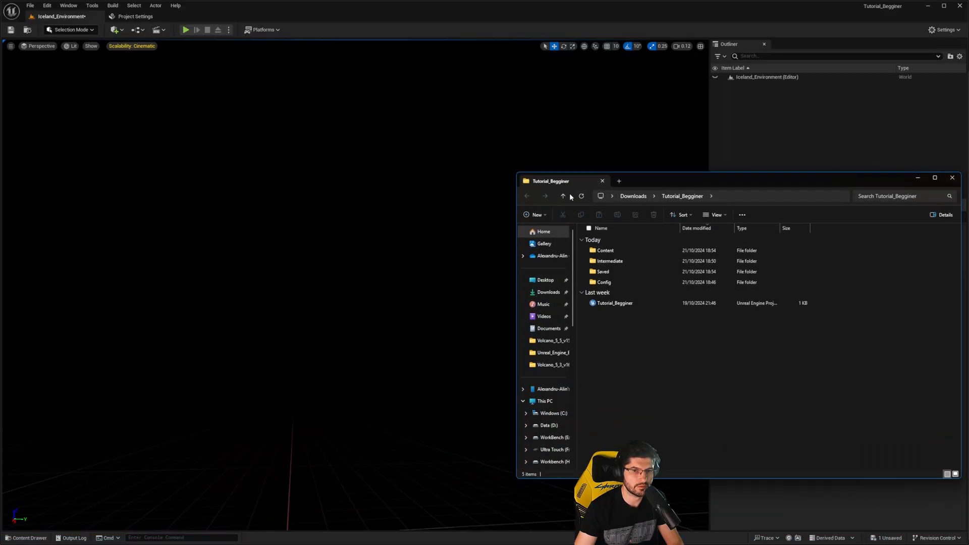
pyautogui.click(567, 195)
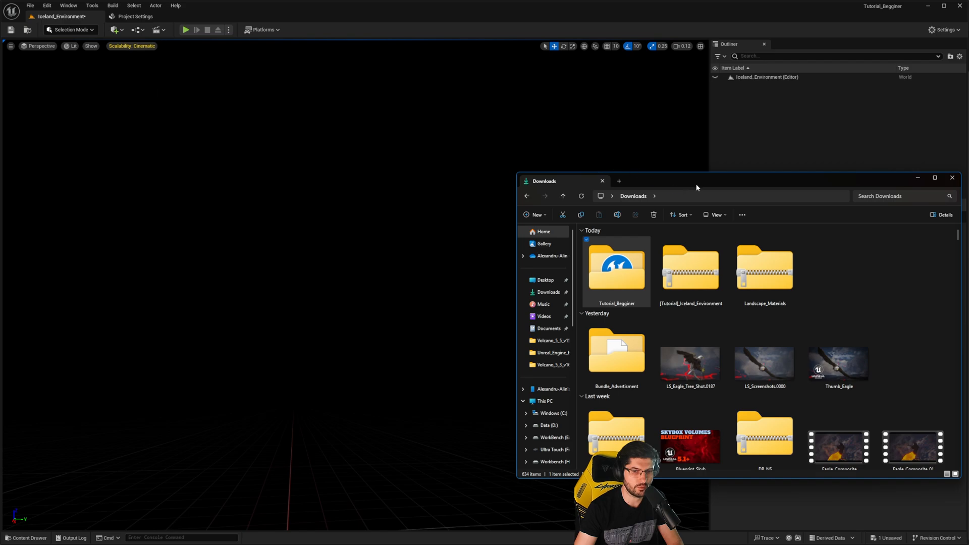
pyautogui.moveTo(695, 183); pyautogui.dragTo(395, 169)
pyautogui.click(359, 250)
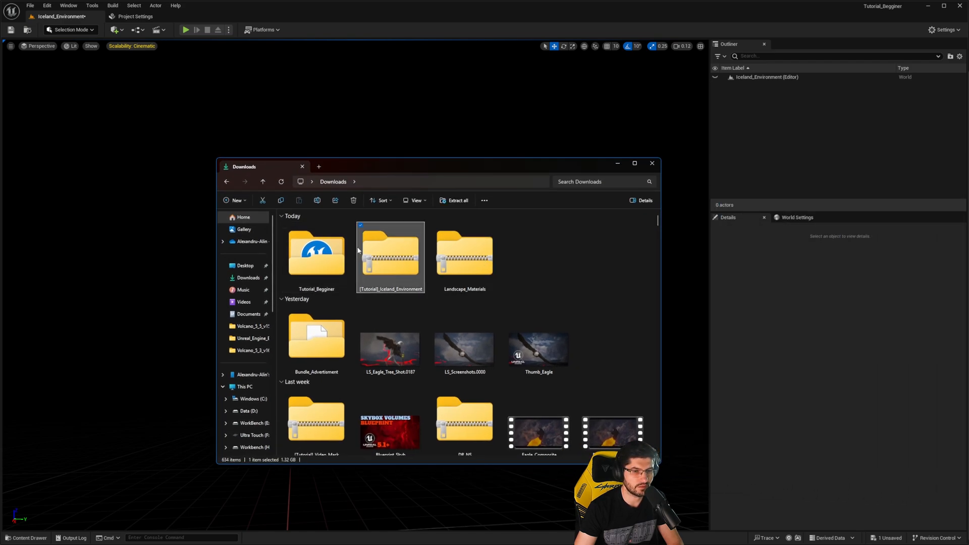
pyautogui.rightClick(390, 263)
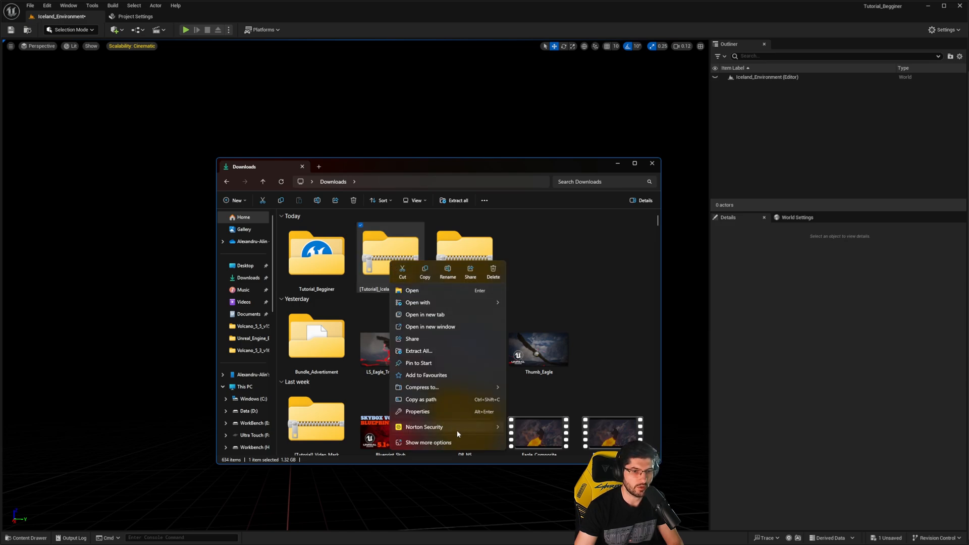
pyautogui.click(447, 442)
pyautogui.moveTo(421, 309)
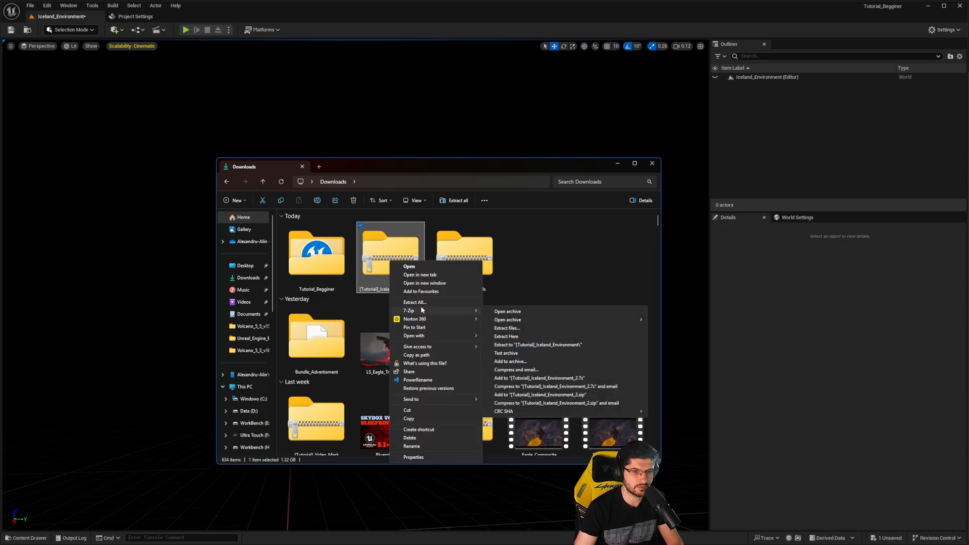
pyautogui.click(538, 344)
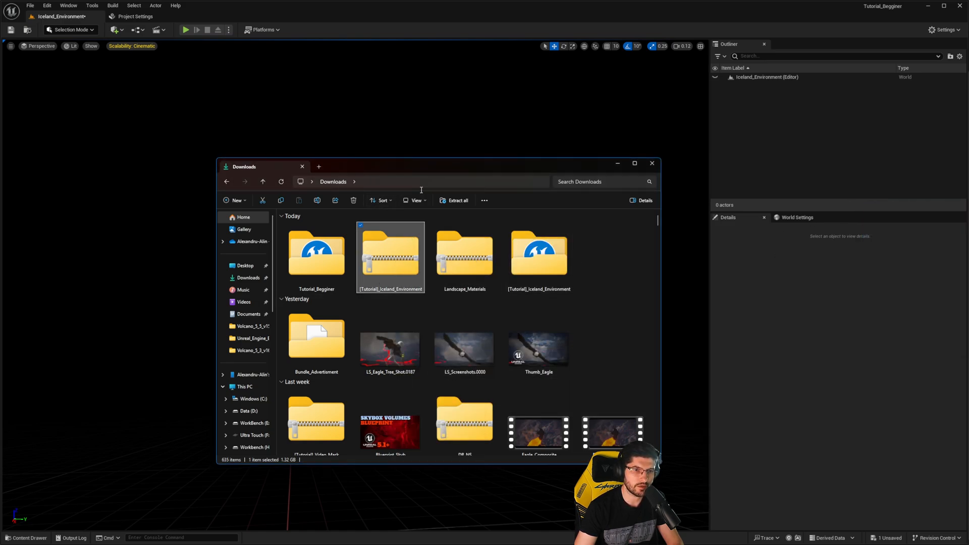
# - Open the Iceland_Environment project from the extracted [Tutorial]_Iceland_Environment folder and maximize its editor window
pyautogui.doubleClick(553, 261)
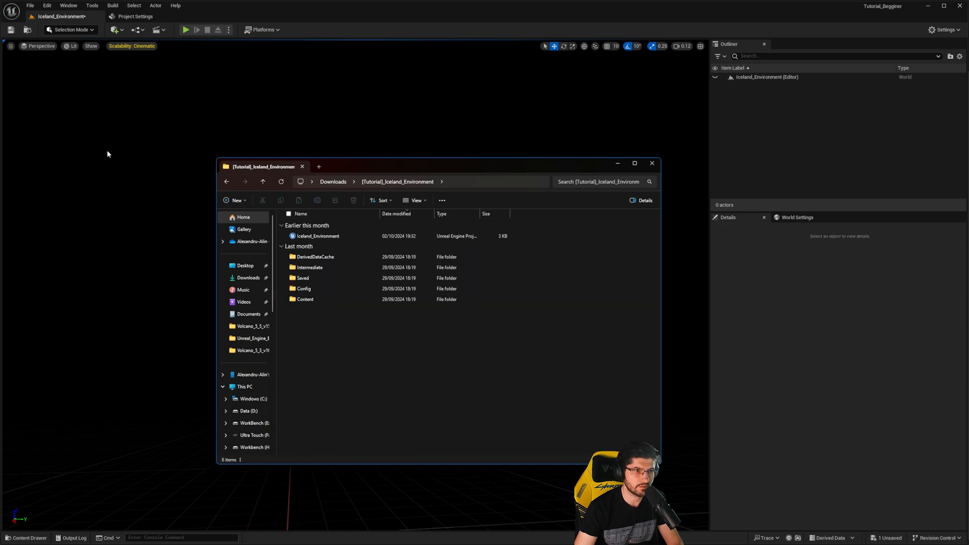
pyautogui.moveTo(394, 165); pyautogui.dragTo(456, 156)
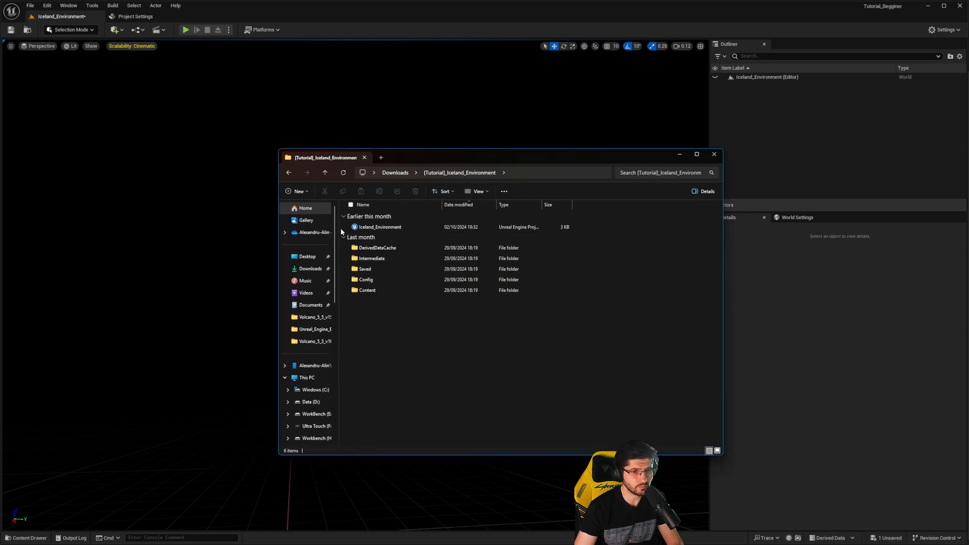
pyautogui.click(383, 230)
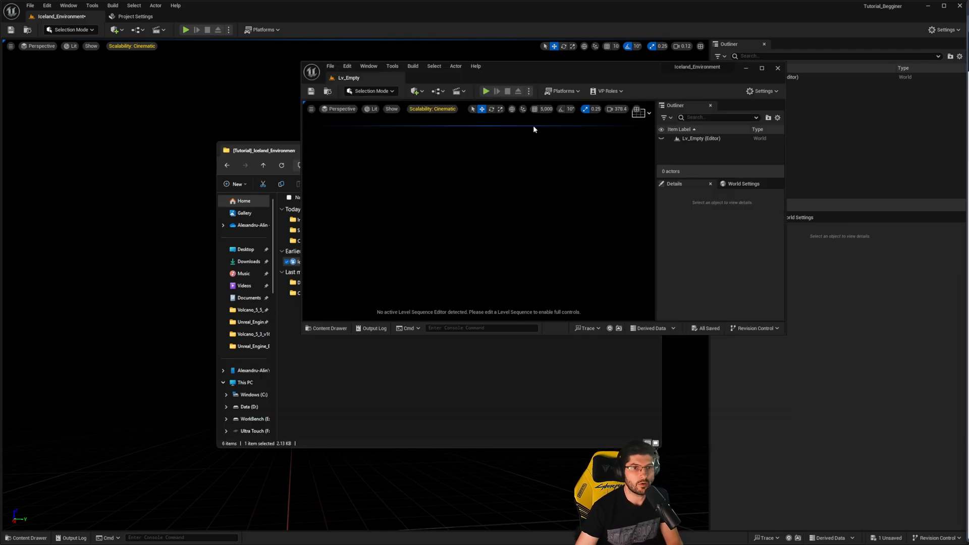
pyautogui.moveTo(486, 76); pyautogui.dragTo(423, 92)
pyautogui.doubleClick(423, 91)
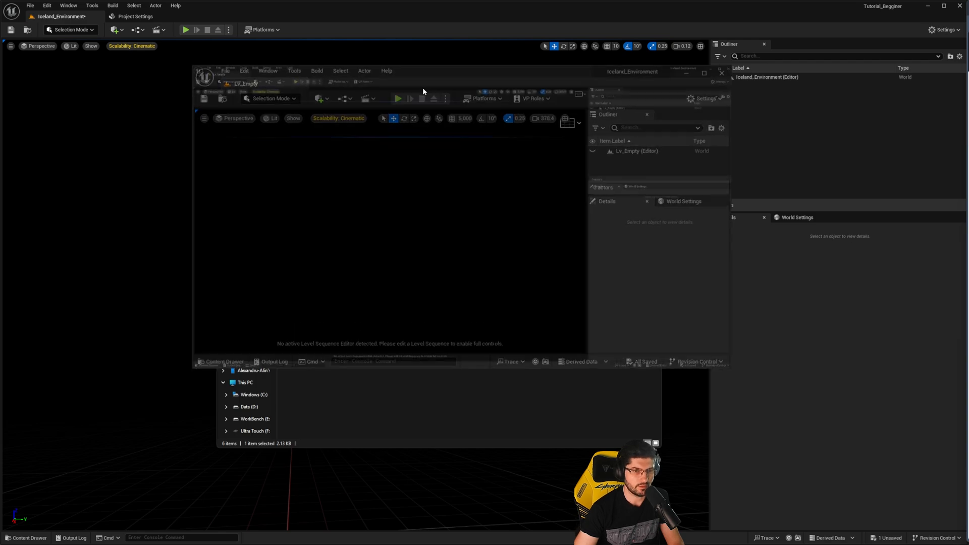
# - Open the Lv_Tutorial_Iceland level from the Content folder and look around its mountain landscape
pyautogui.hotkey('ctrl', 'space')
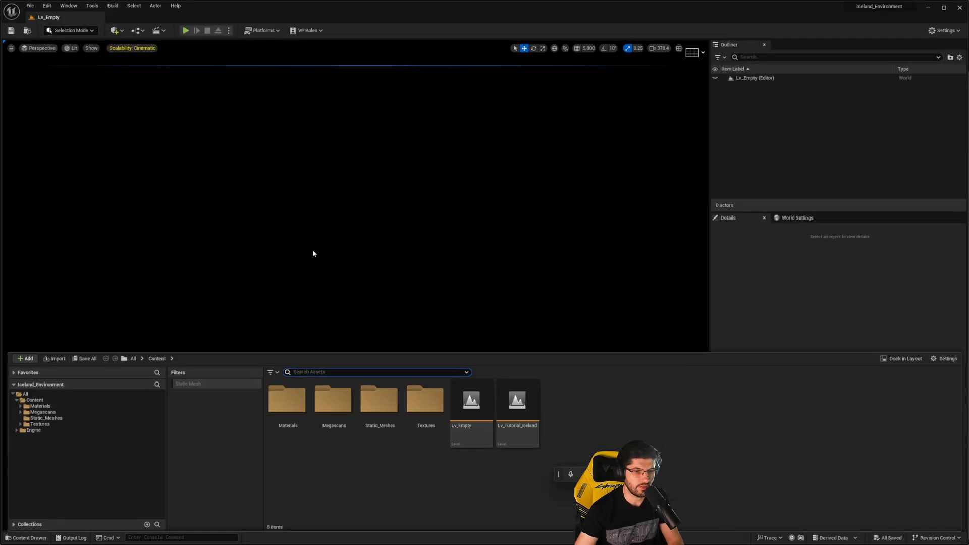
pyautogui.click(360, 459)
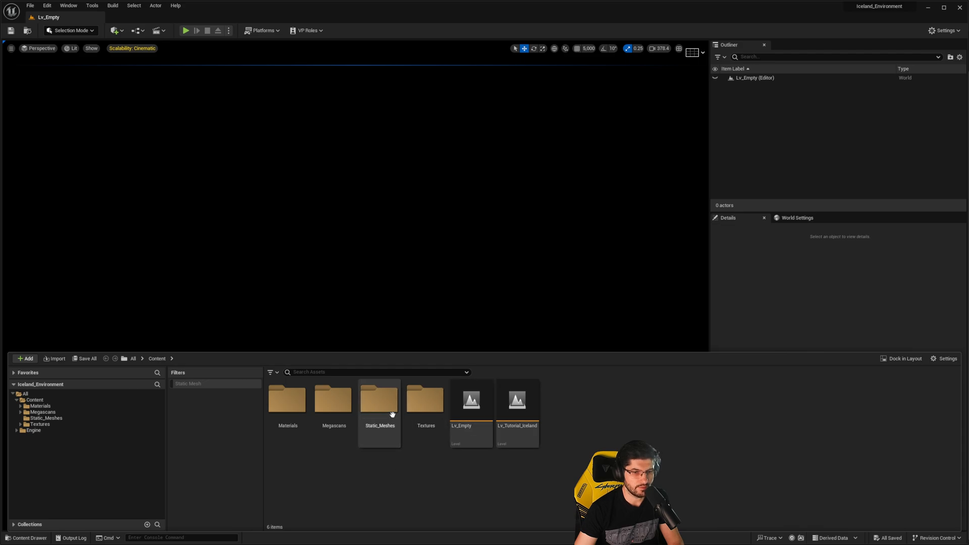
pyautogui.click(511, 418)
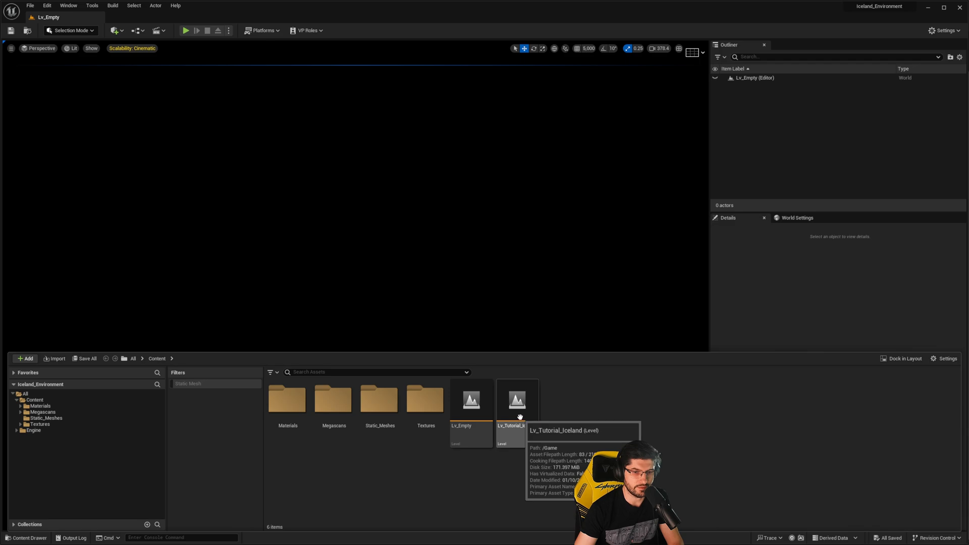
pyautogui.doubleClick(519, 422)
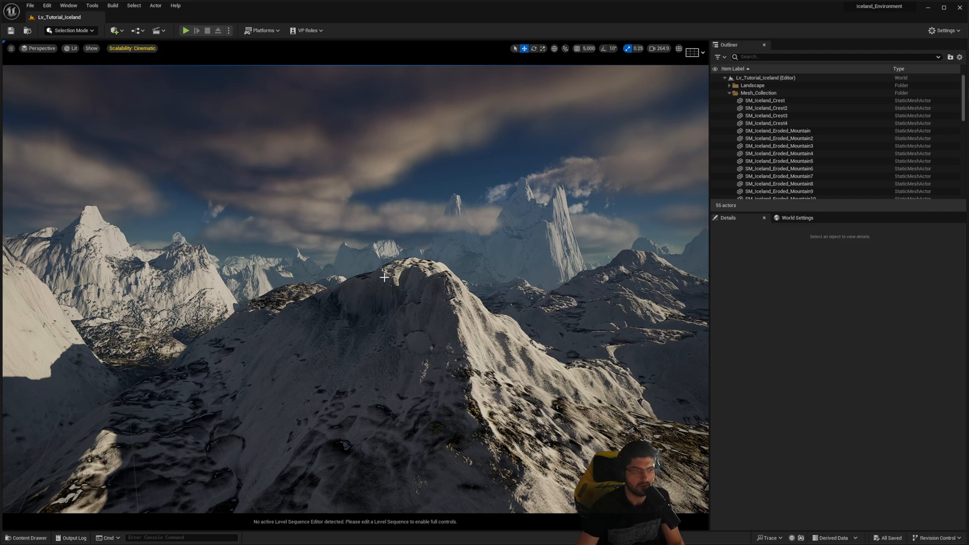
pyautogui.moveTo(389, 278); pyautogui.dragTo(494, 293, button='right')
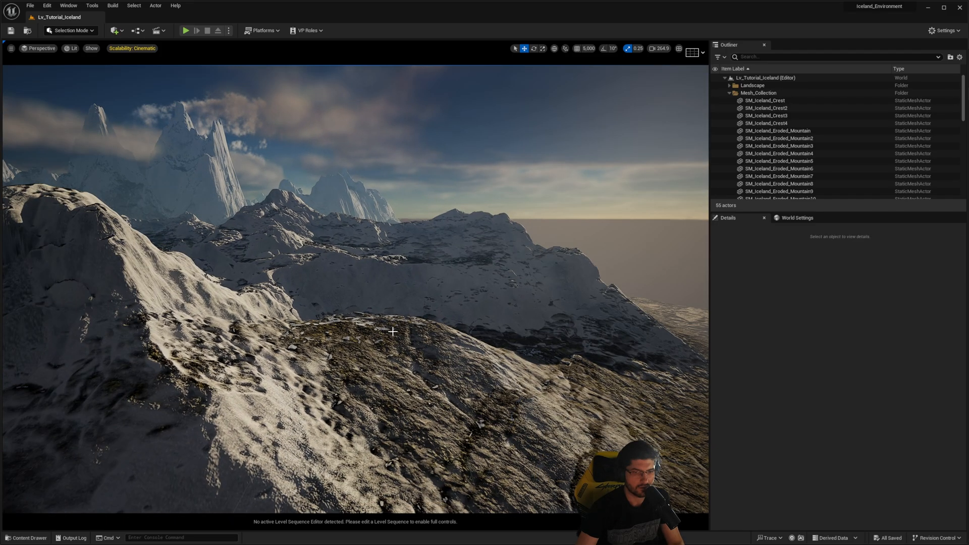
pyautogui.moveTo(393, 332); pyautogui.dragTo(433, 248, button='right')
pyautogui.moveTo(488, 229); pyautogui.dragTo(339, 242, button='right')
# - Start migrating the Lv_Tutorial_Iceland level and accept the asset report with all of its dependencies included
pyautogui.hotkey('ctrl', 'space')
pyautogui.rightClick(523, 406)
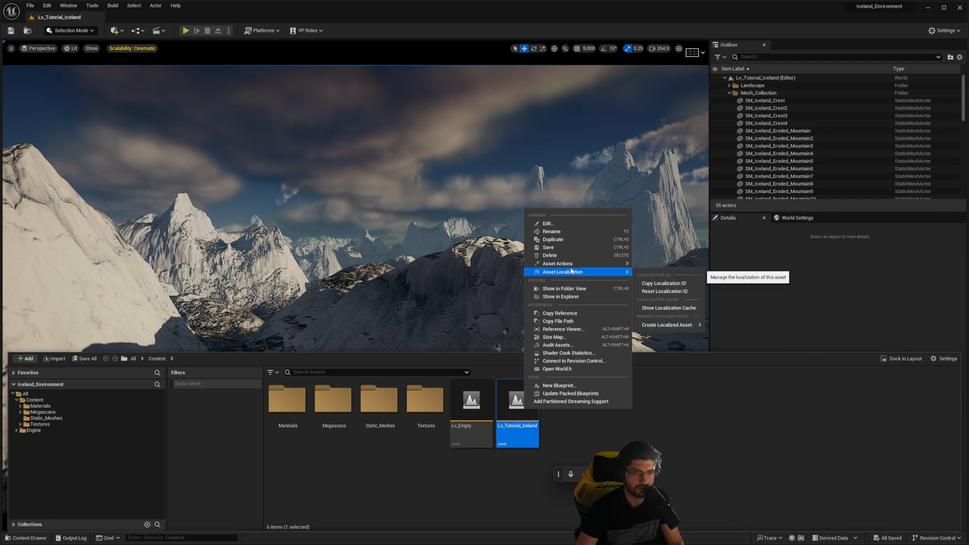
pyautogui.moveTo(569, 267)
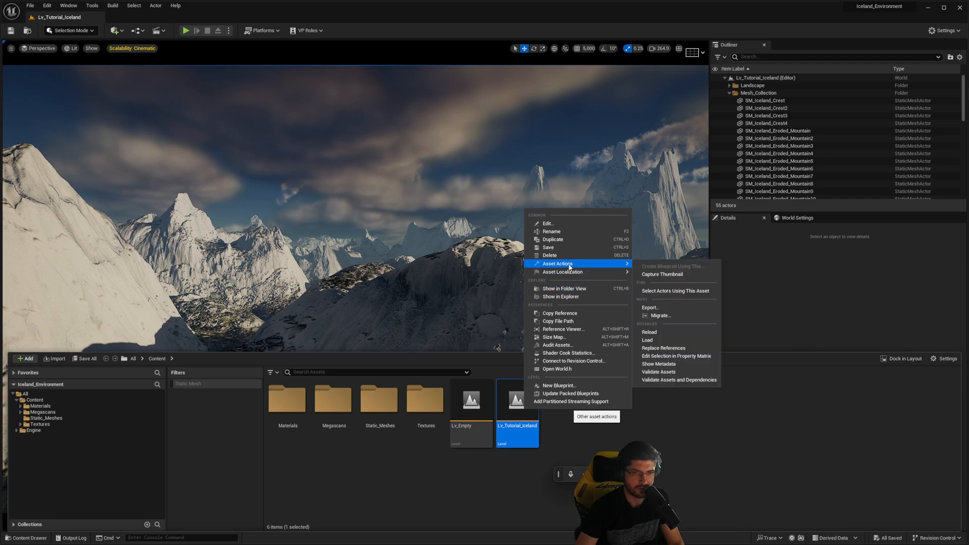
pyautogui.click(657, 317)
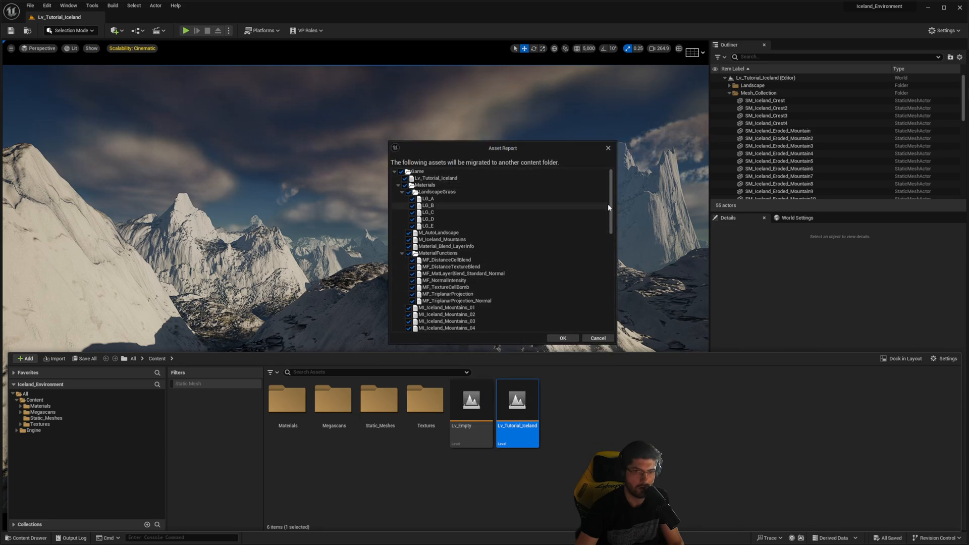
pyautogui.moveTo(608, 207)
pyautogui.mouseDown()
pyautogui.moveTo(616, 302)
pyautogui.moveTo(613, 207)
pyautogui.mouseUp()
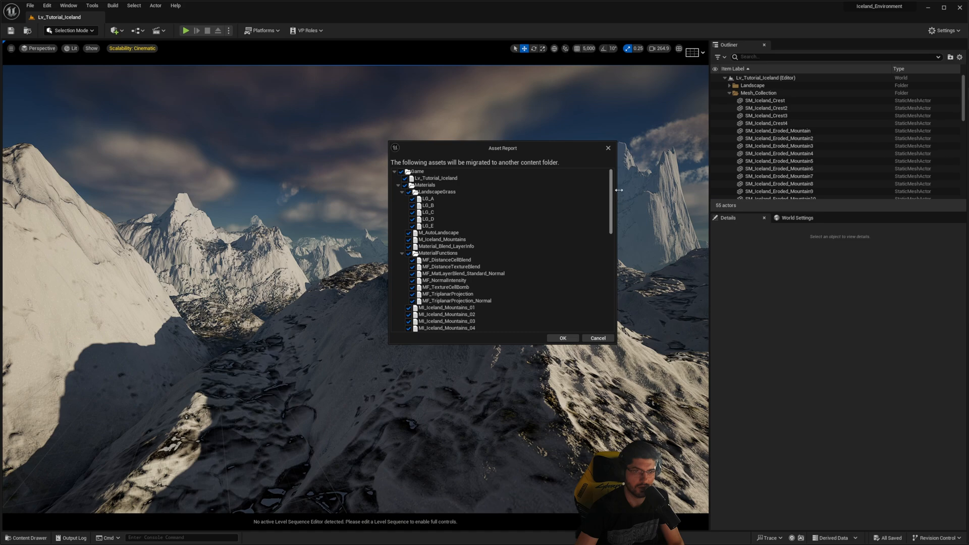
pyautogui.click(563, 338)
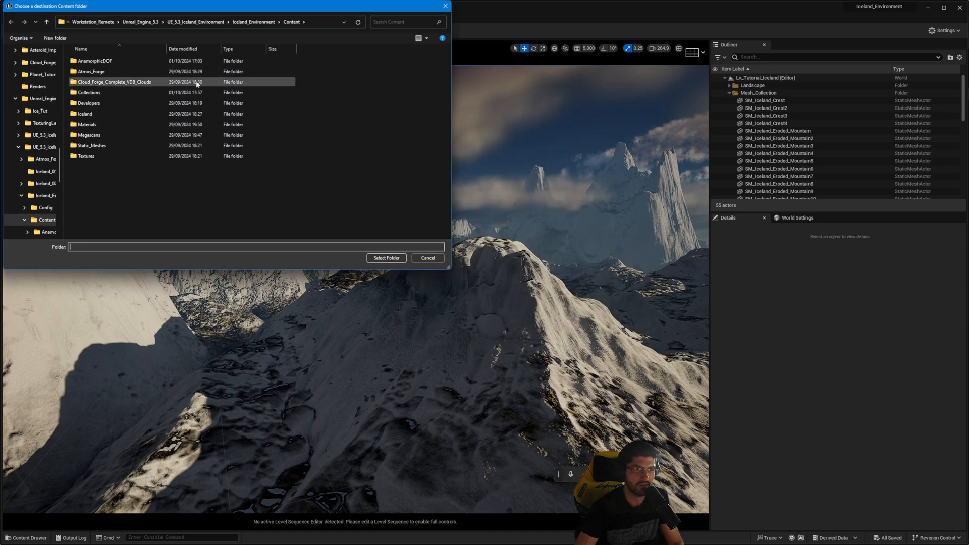
# - Choose the Content folder of the Tutorial_Begginer project in Downloads as the migration destination
pyautogui.scroll(10, 32, 114)
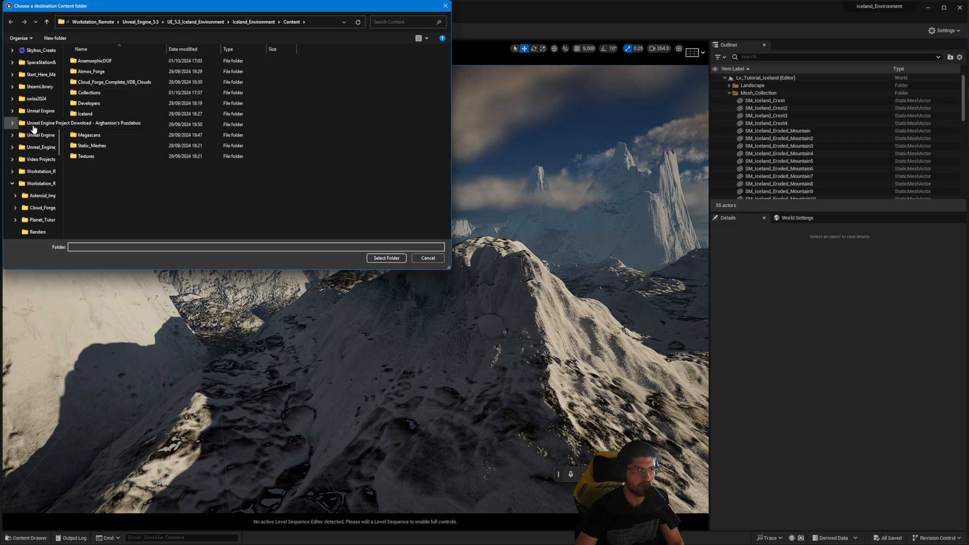
pyautogui.click(34, 101)
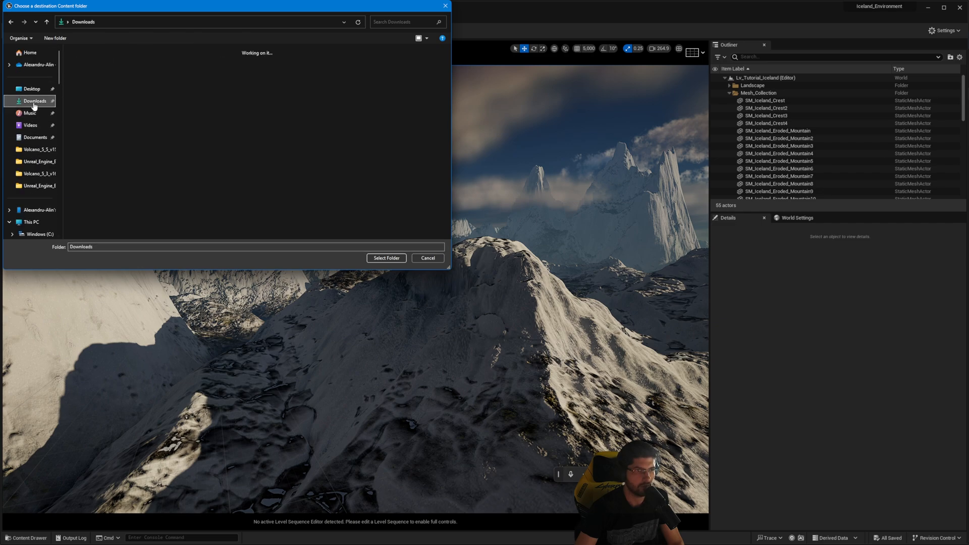
pyautogui.doubleClick(157, 110)
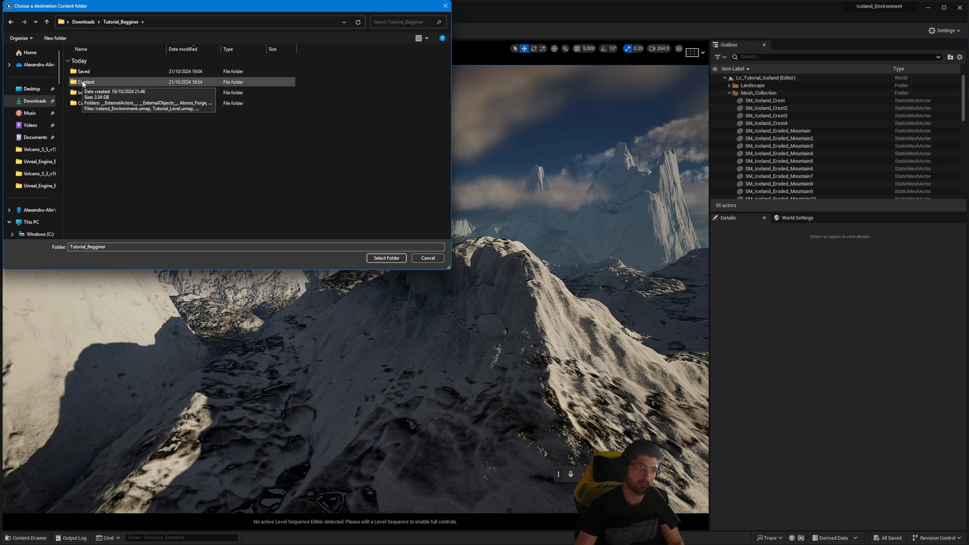
pyautogui.doubleClick(83, 82)
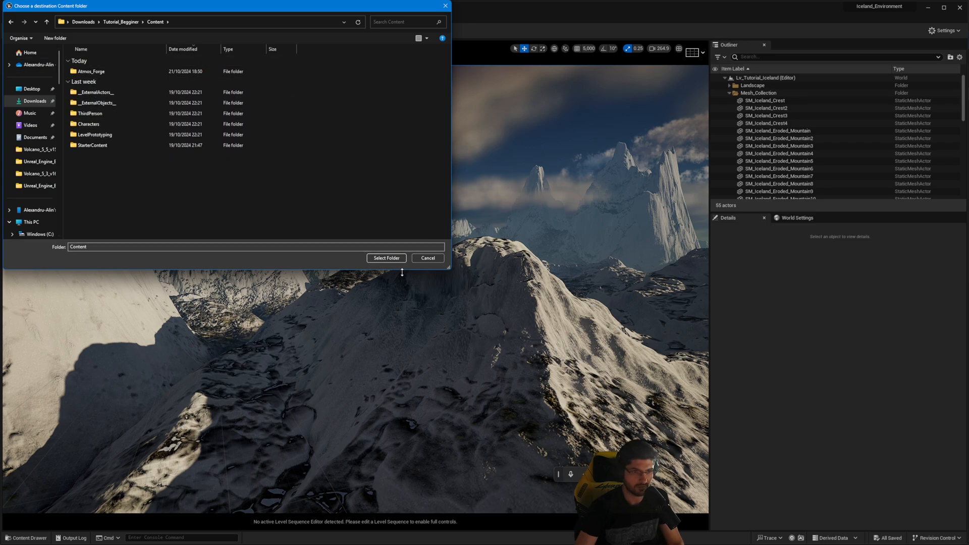
pyautogui.click(392, 258)
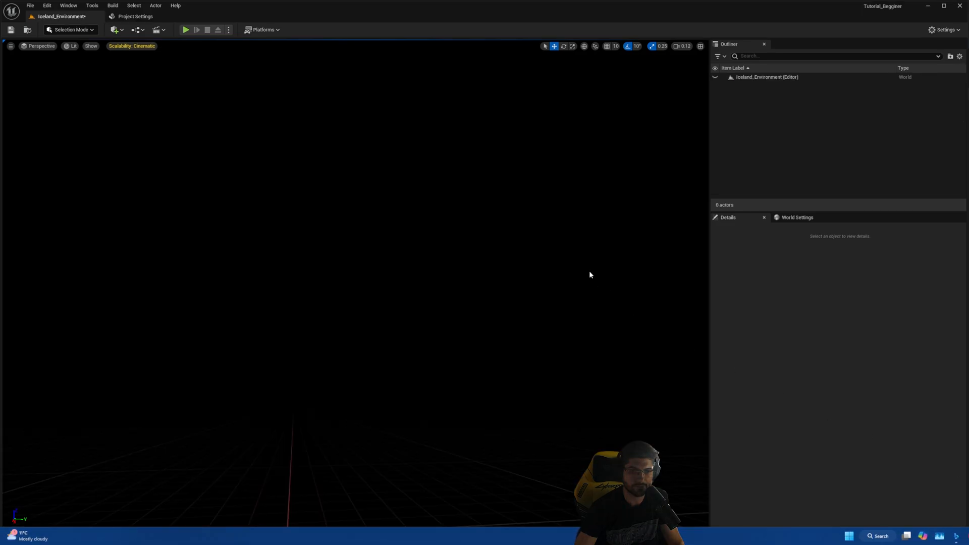
# - Check the Tutorial_Begginer project's Content folder for the migrated Lv_Tutorial_Iceland level beside the Iceland_Environment level
pyautogui.hotkey('ctrl', 'space')
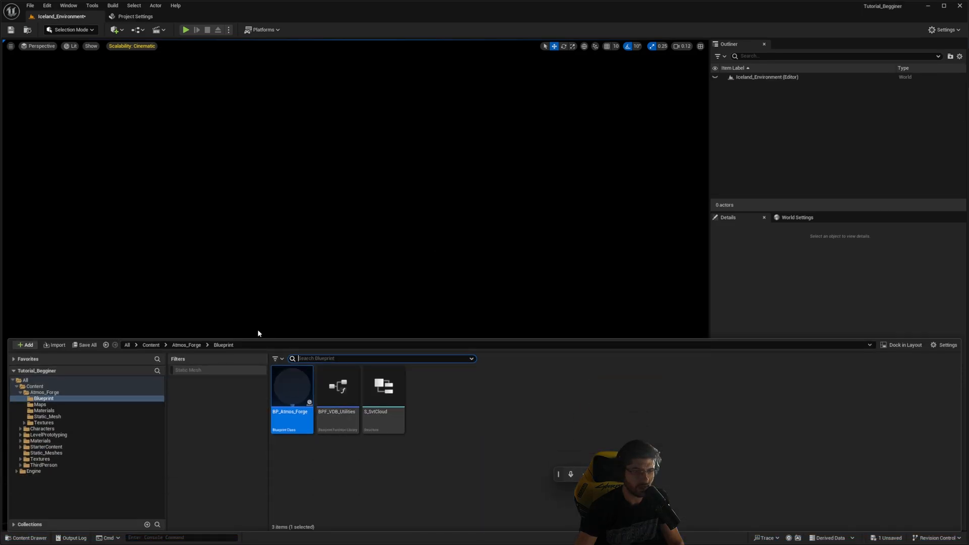
pyautogui.click(154, 345)
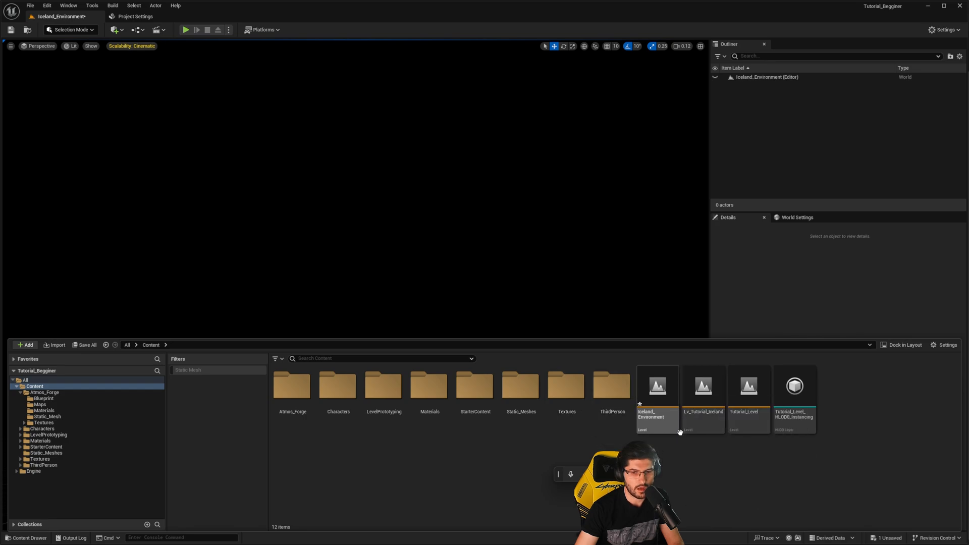
pyautogui.click(651, 423)
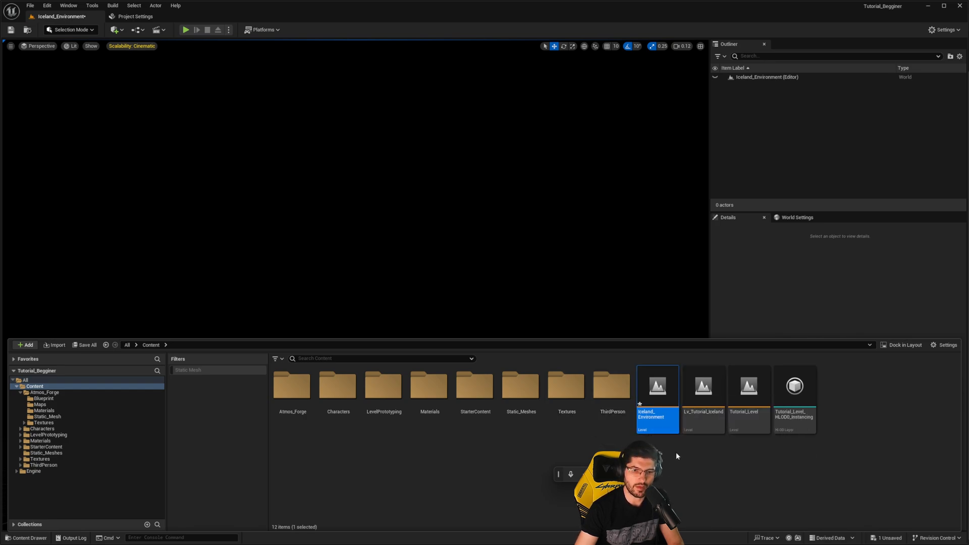
pyautogui.click(698, 411)
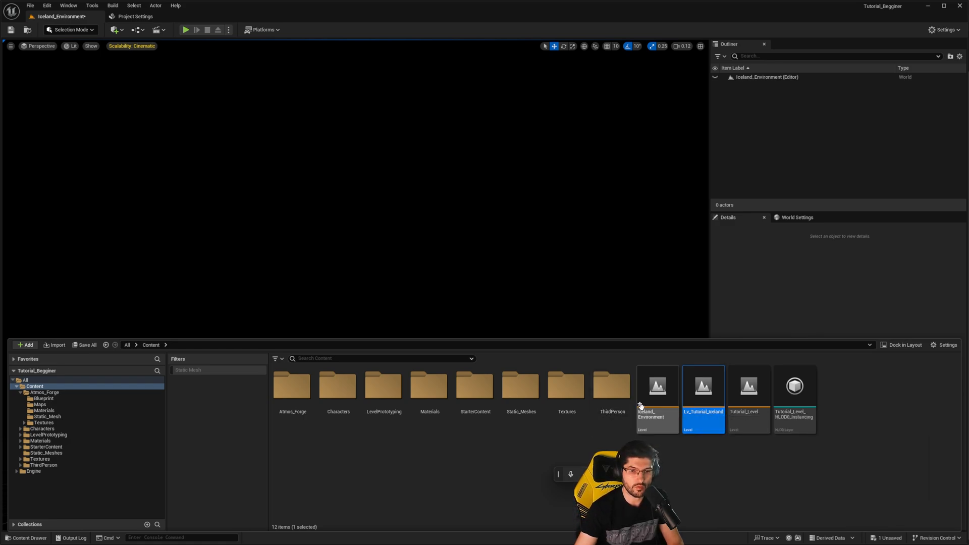
pyautogui.click(656, 412)
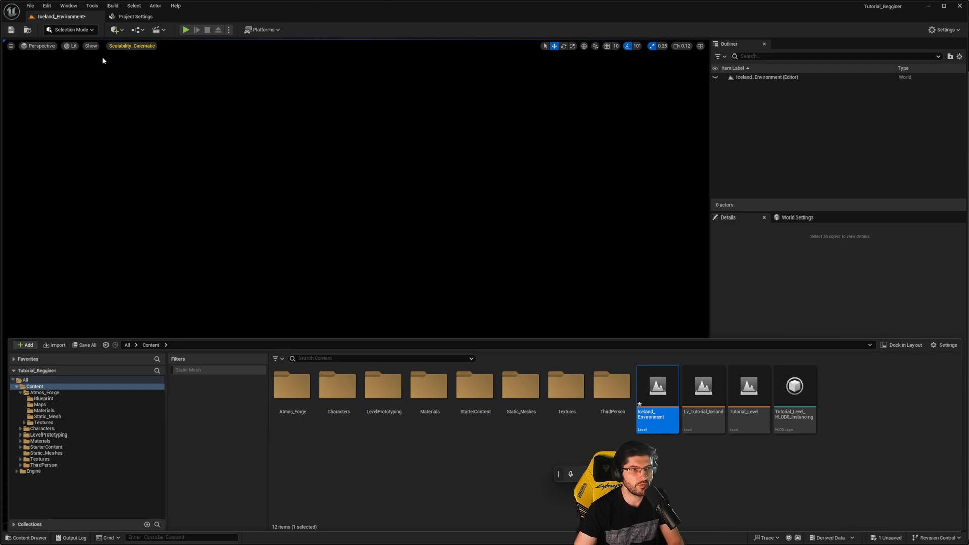
# - Open the Env. Light Mixer for the empty Iceland_Environment level and place its window clear of the level's upper area
pyautogui.click(69, 5)
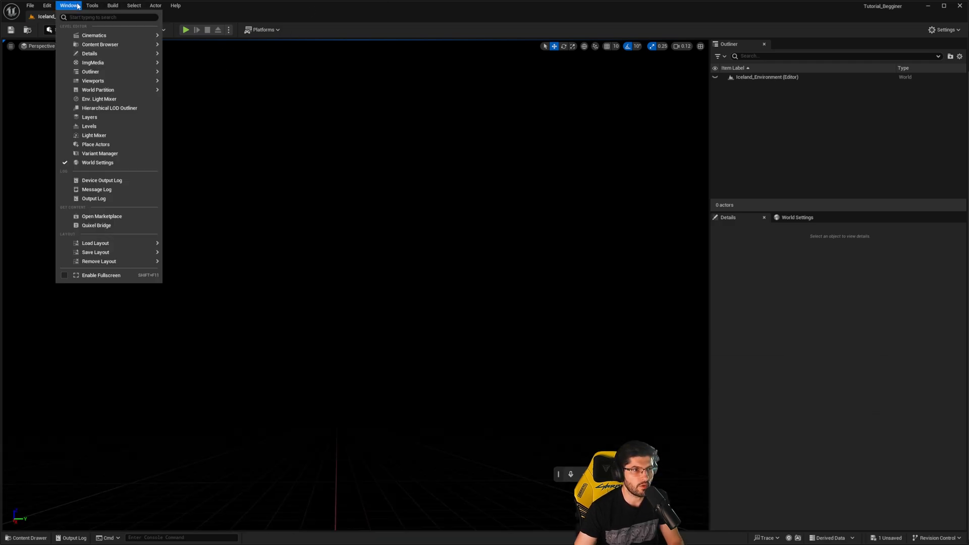
pyautogui.click(91, 103)
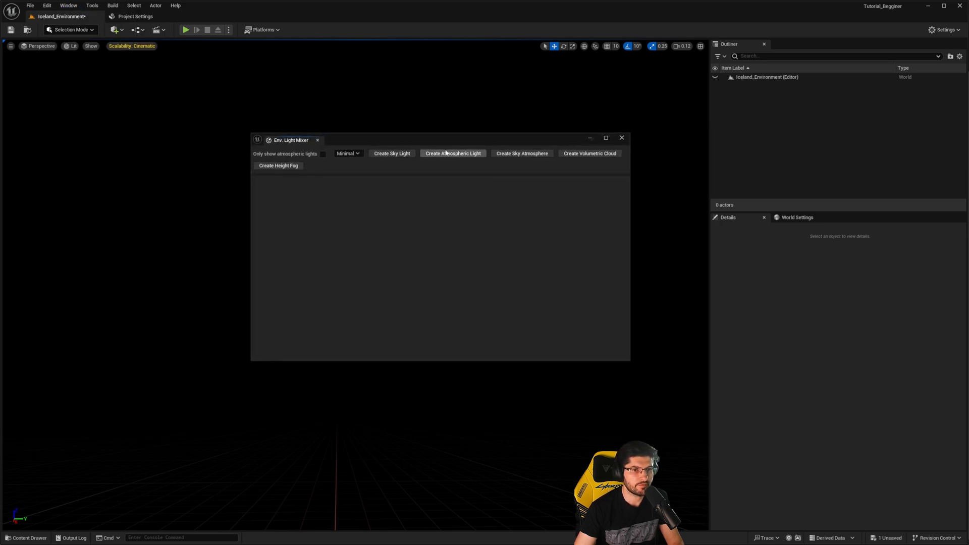
pyautogui.moveTo(394, 139); pyautogui.dragTo(394, 166)
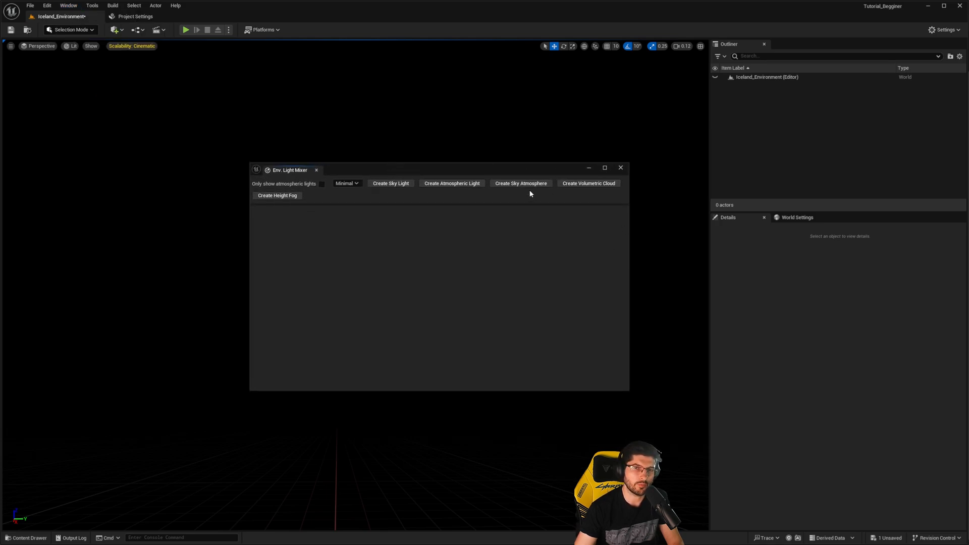
pyautogui.click(114, 30)
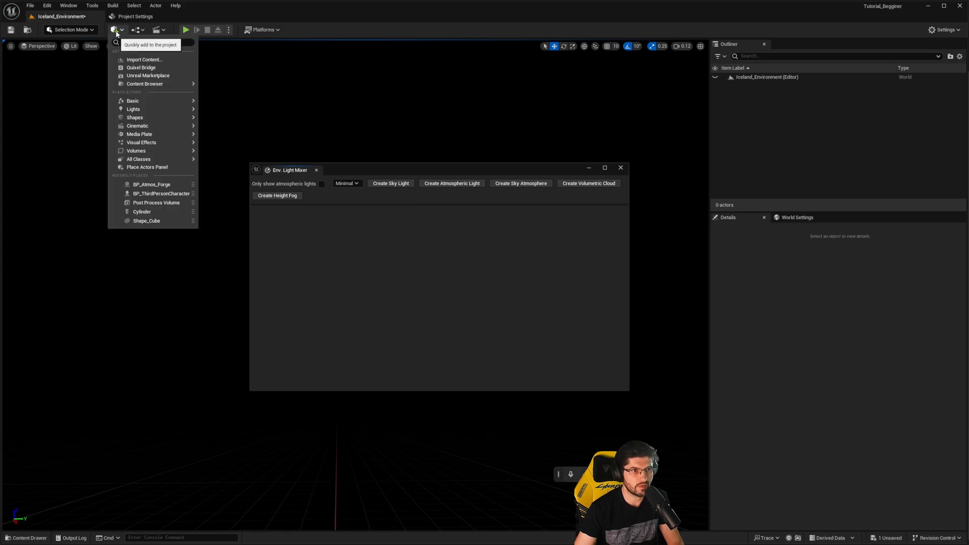
pyautogui.moveTo(143, 111)
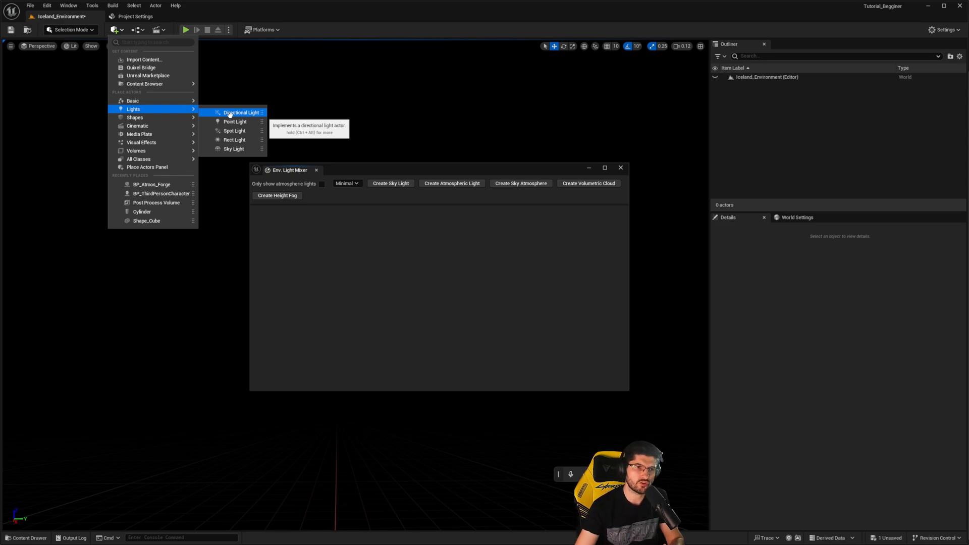
pyautogui.click(340, 290)
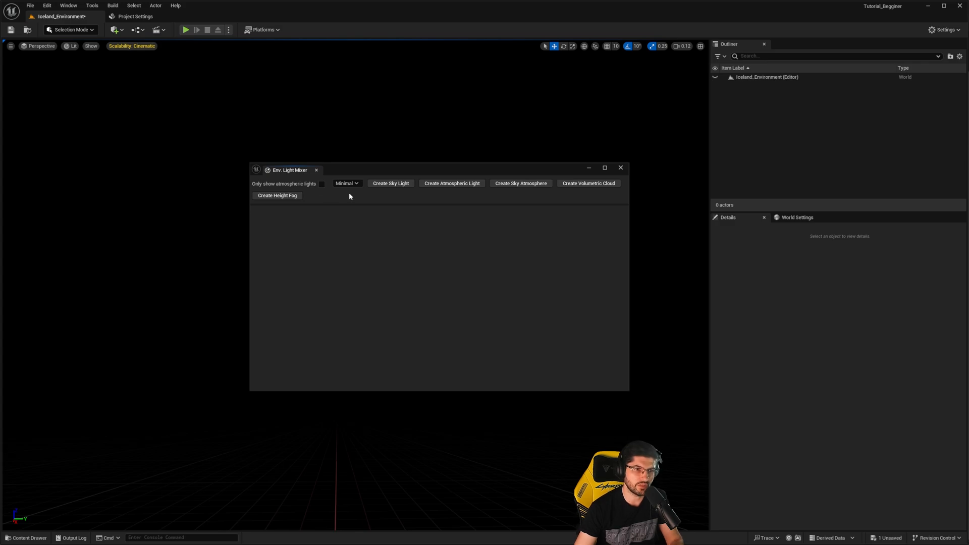
# - Create a sky light, atmospheric light, sky atmosphere, volumetric cloud and height fog with the Env. Light Mixer, and close it
pyautogui.click(394, 184)
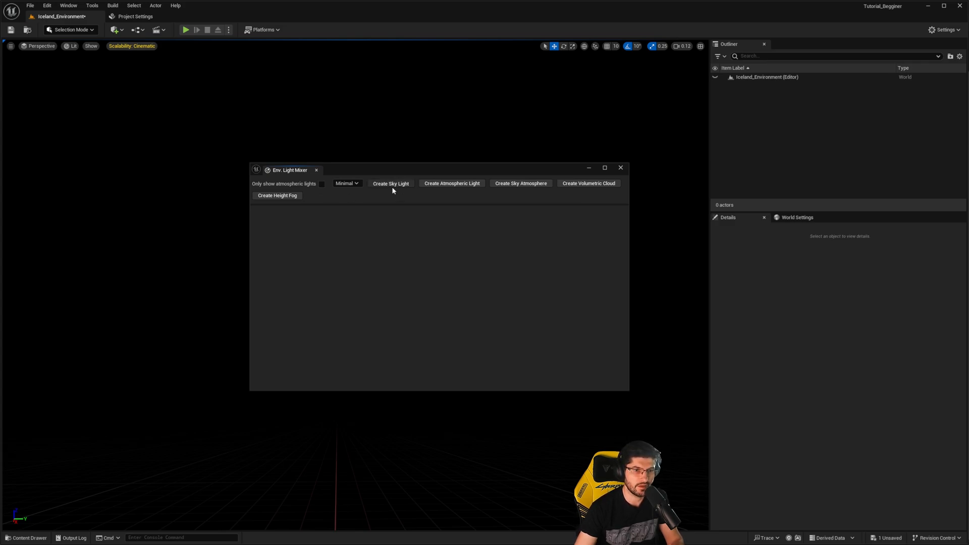
pyautogui.click(393, 185)
pyautogui.click(398, 184)
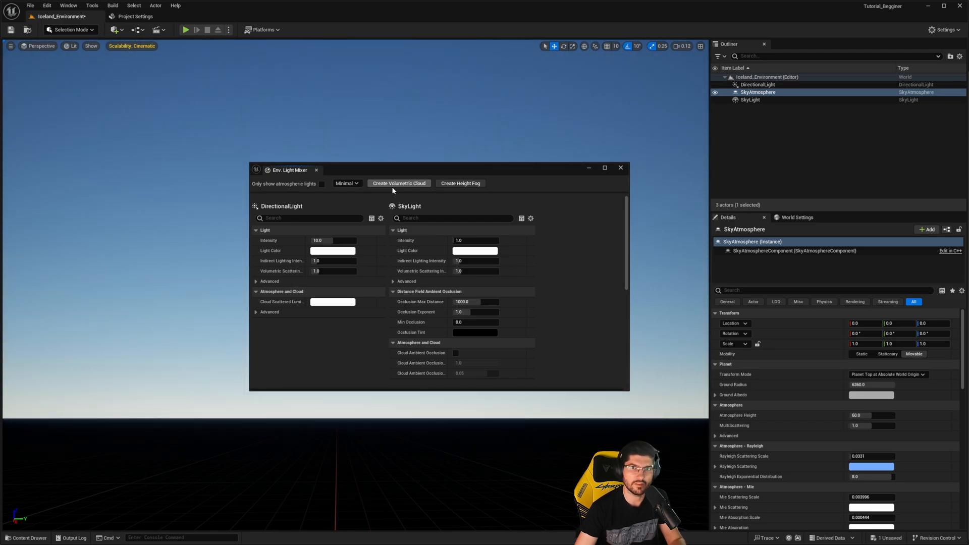
pyautogui.click(392, 185)
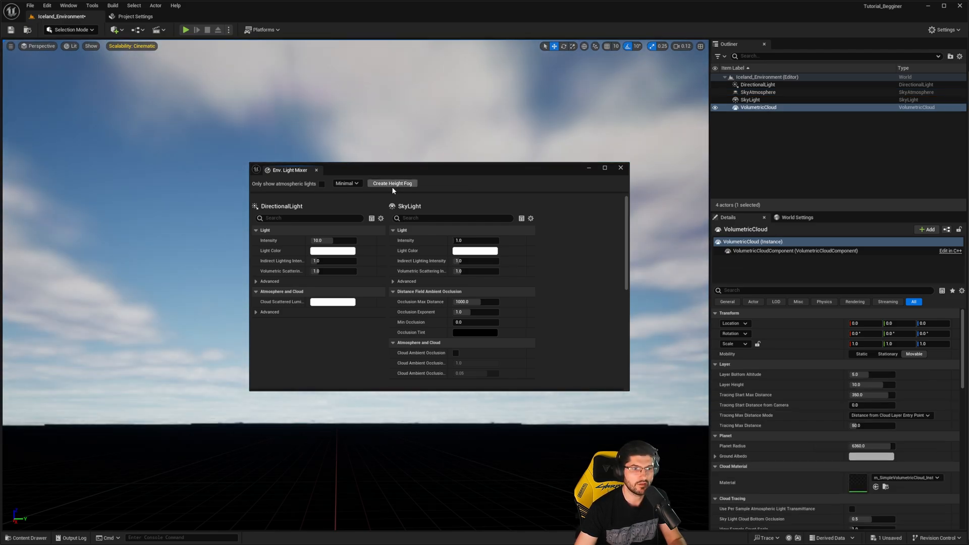
pyautogui.click(393, 184)
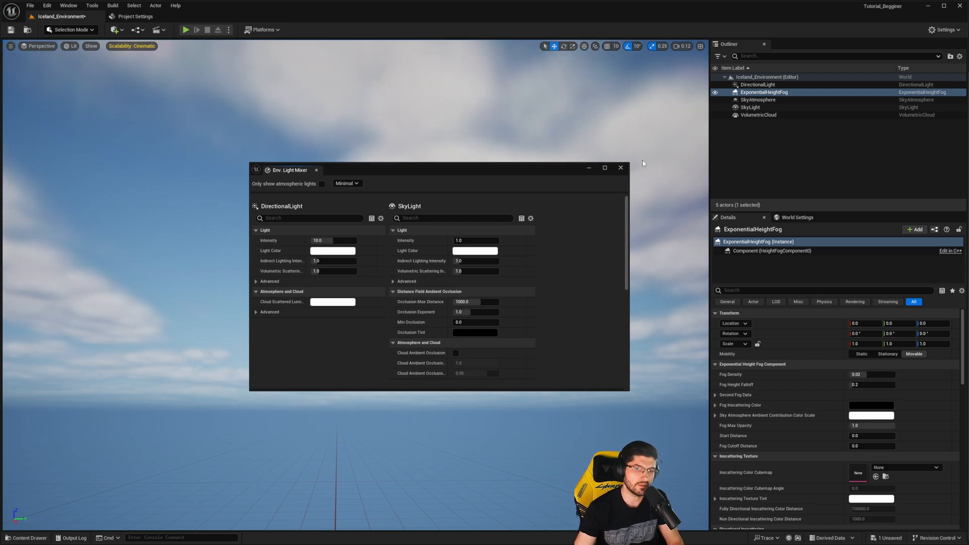
pyautogui.click(625, 168)
# - Examine the five environment lighting actors together at the level's origin
pyautogui.moveTo(605, 192); pyautogui.dragTo(597, 282, button='right')
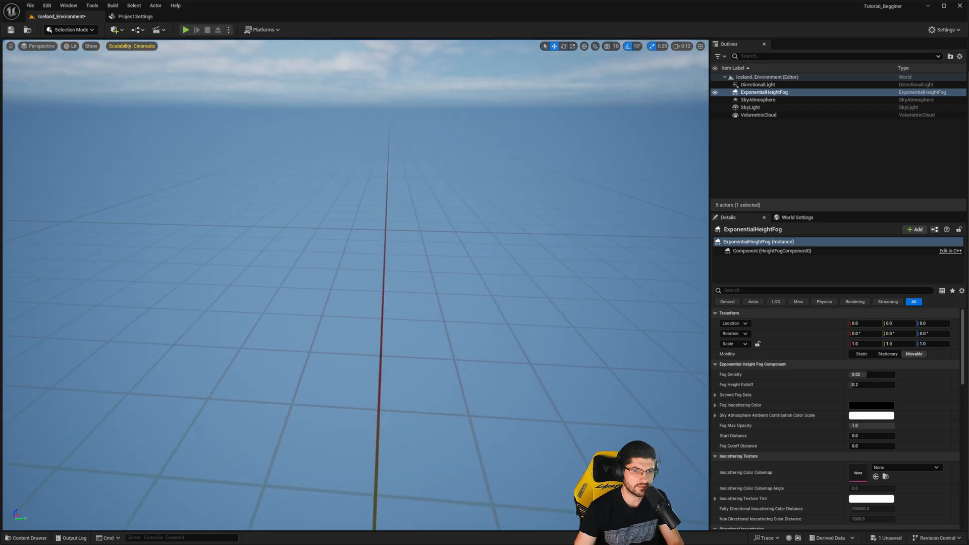
pyautogui.press('s')
pyautogui.moveTo(501, 171); pyautogui.dragTo(495, 171, button='right')
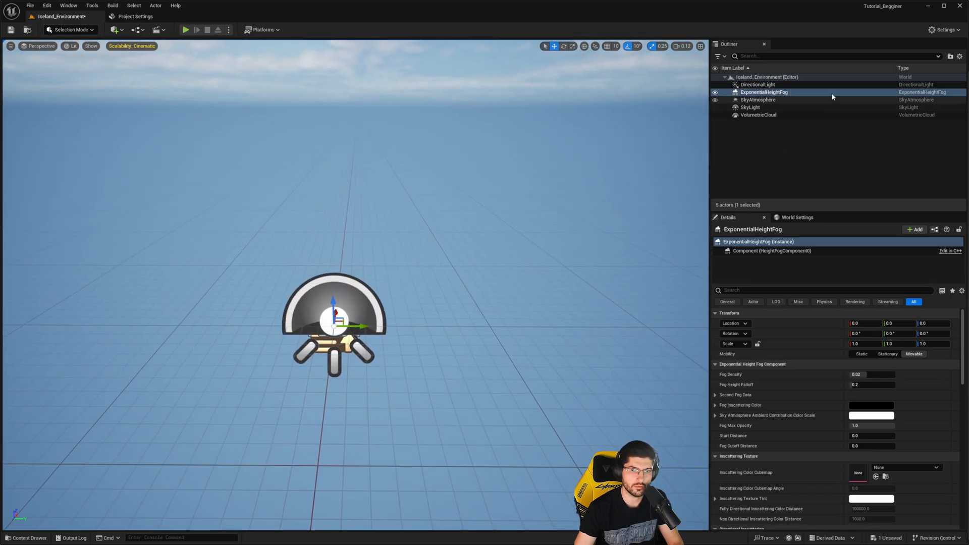
pyautogui.click(756, 85)
pyautogui.keyDown('shift'); pyautogui.click(758, 115); pyautogui.keyUp('shift')
pyautogui.moveTo(380, 387); pyautogui.dragTo(380, 387, button='right')
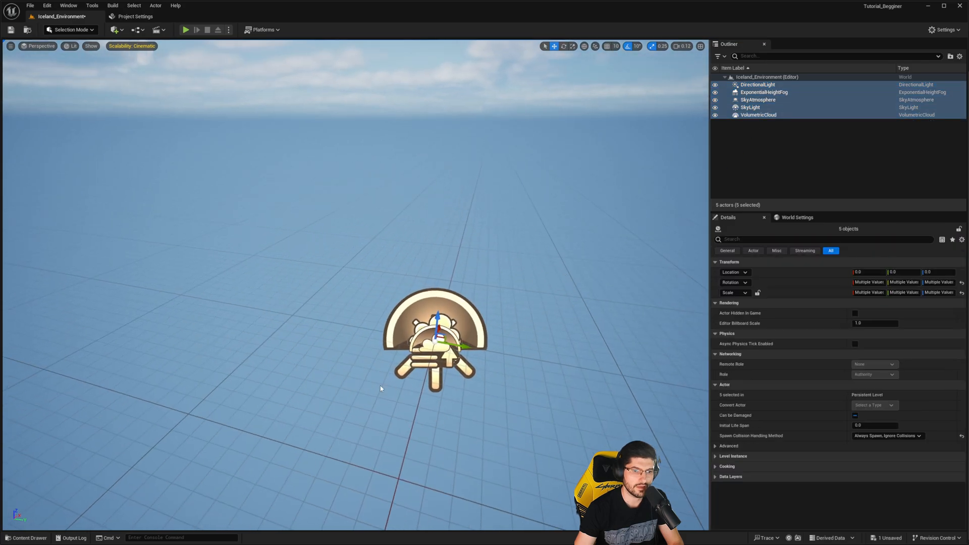
pyautogui.moveTo(501, 187); pyautogui.dragTo(501, 186, button='right')
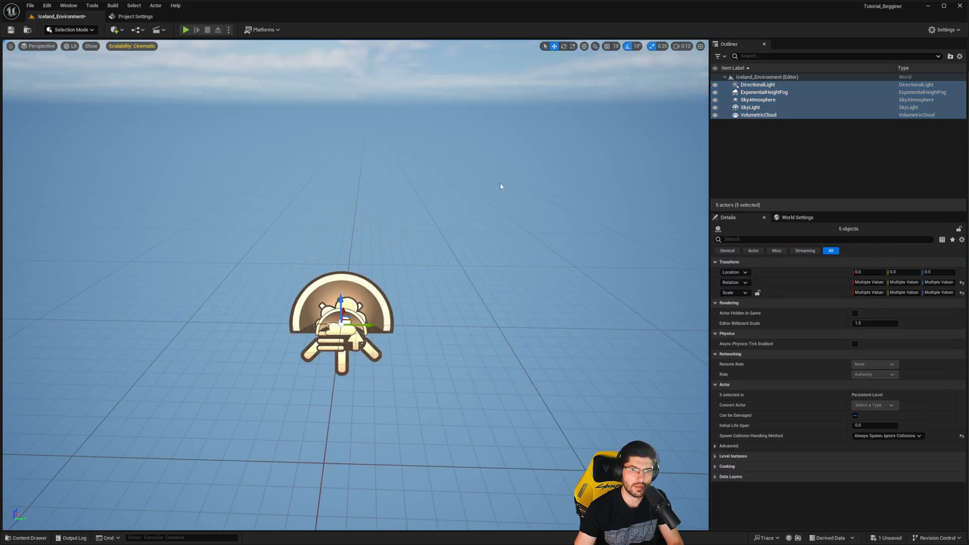
# - Move all five lighting actors, from DirectionalLight to VolumetricCloud, into a new Outliner folder named Lighting
pyautogui.click(767, 84)
pyautogui.keyDown('shift'); pyautogui.click(765, 115); pyautogui.keyUp('shift')
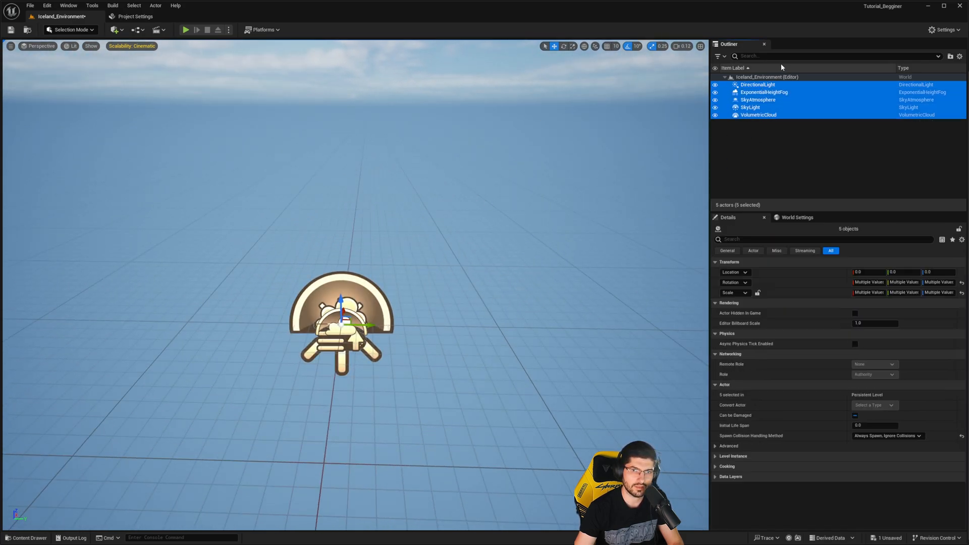
pyautogui.rightClick(775, 102)
pyautogui.moveTo(832, 332)
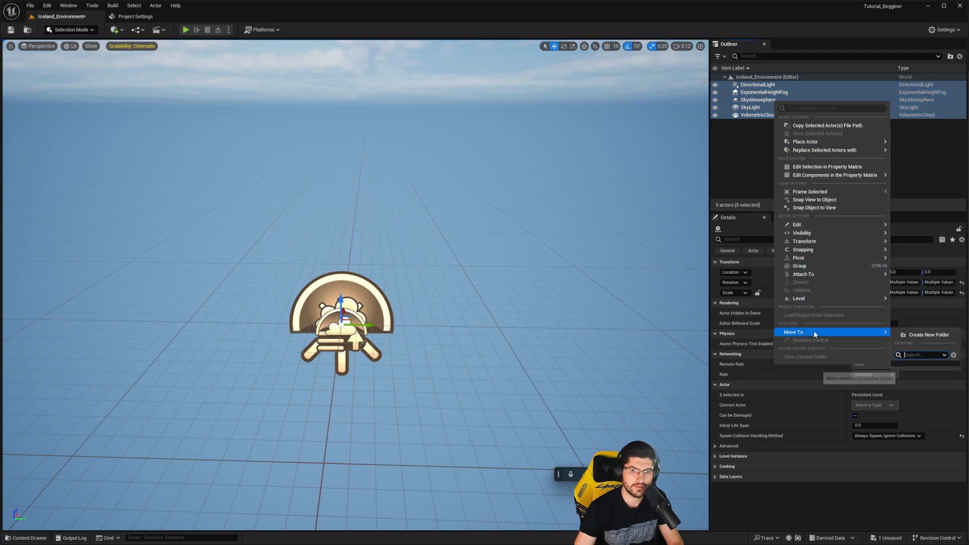
pyautogui.click(927, 335)
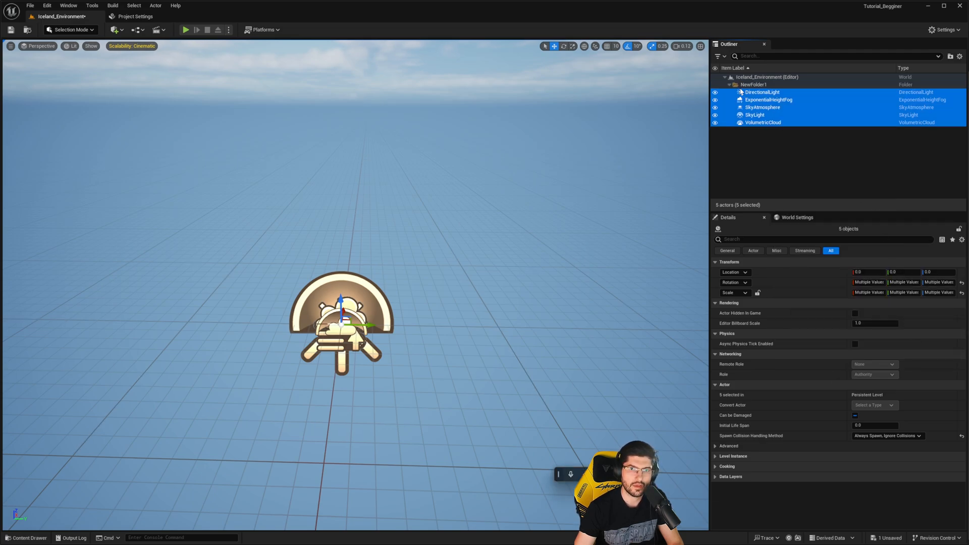
pyautogui.write('Lighting')
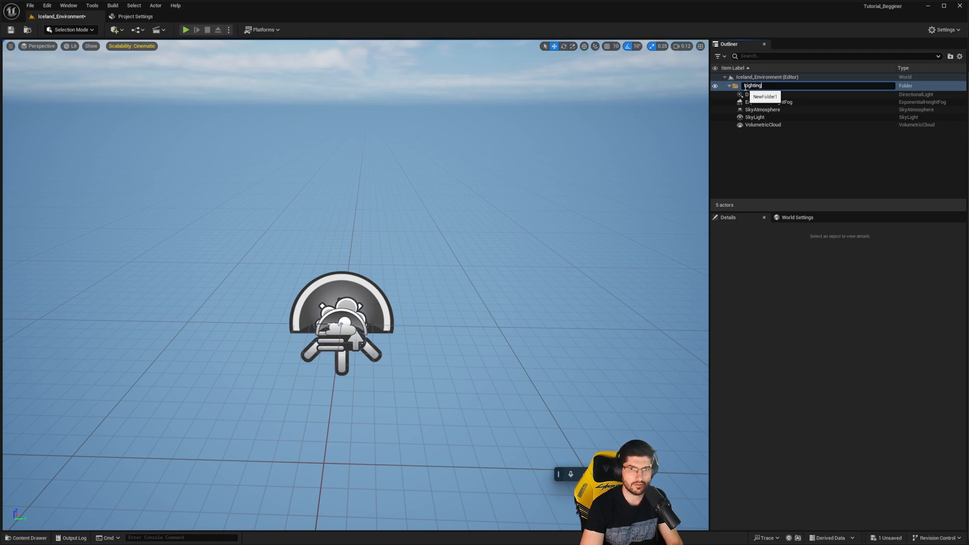
pyautogui.press('Return')
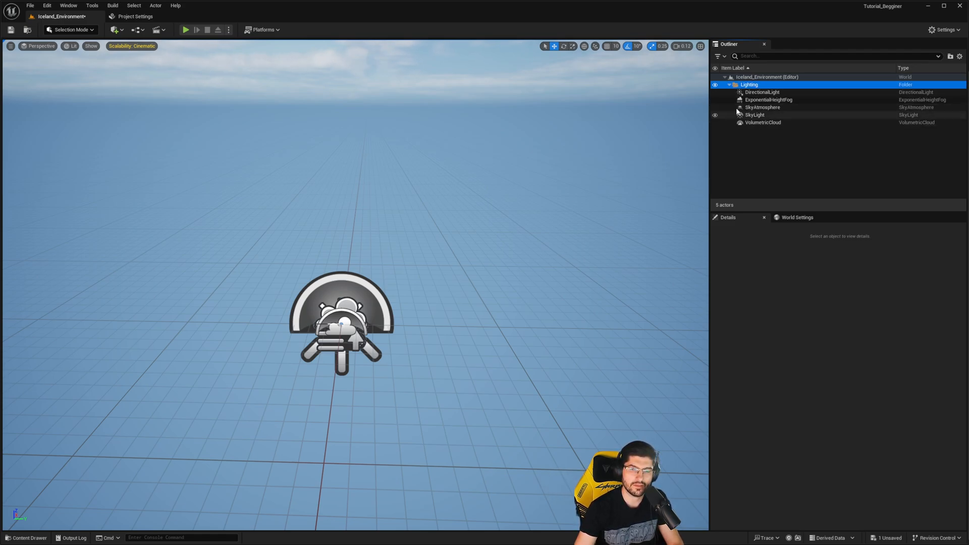
# - Hide the whole Lighting folder in the level and show it again
pyautogui.click(714, 85)
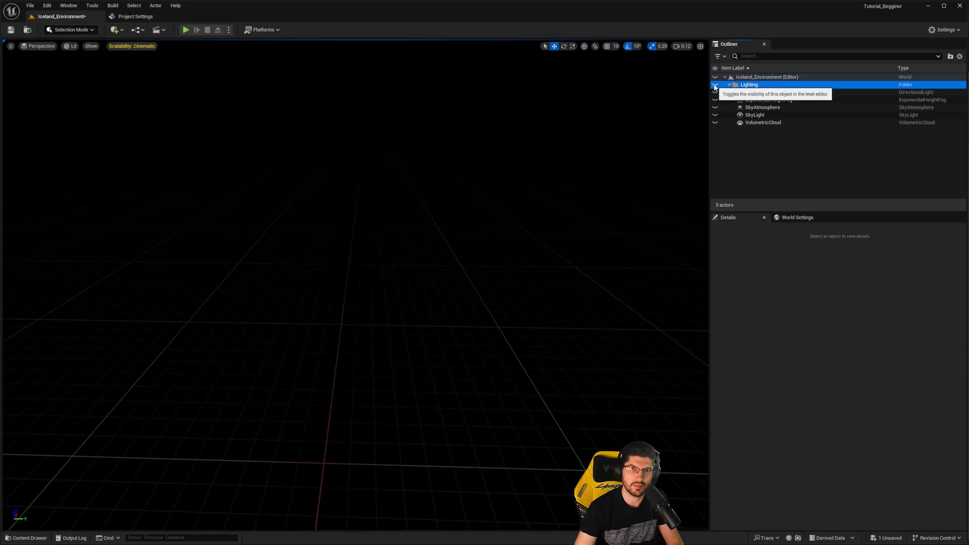
pyautogui.click(714, 85)
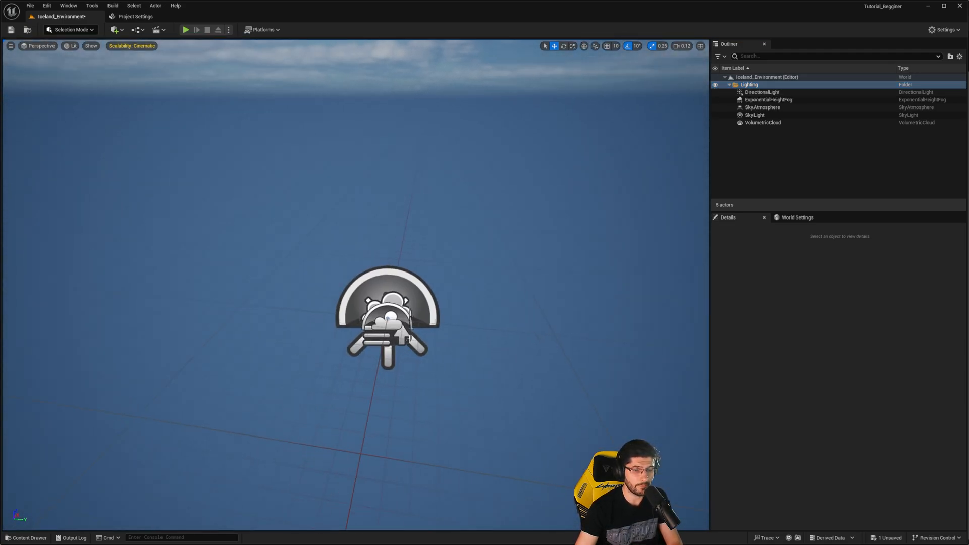
pyautogui.moveTo(437, 261); pyautogui.dragTo(445, 258, button='right')
# - Place the SM_Iceland_Eroded_Mountain mesh from the Static_Meshes folder in the level and frame the whole mountain in the view
pyautogui.hotkey('ctrl', 'space')
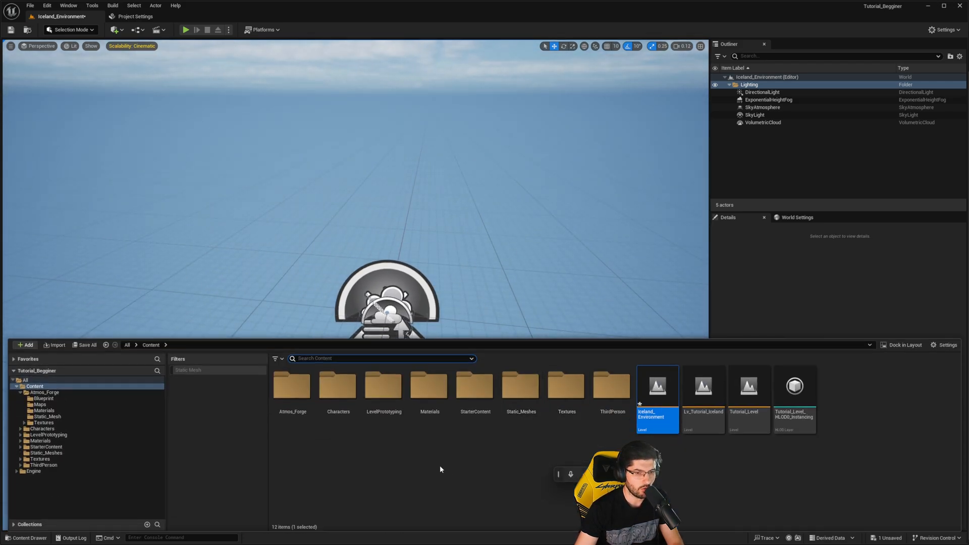
pyautogui.click(534, 403)
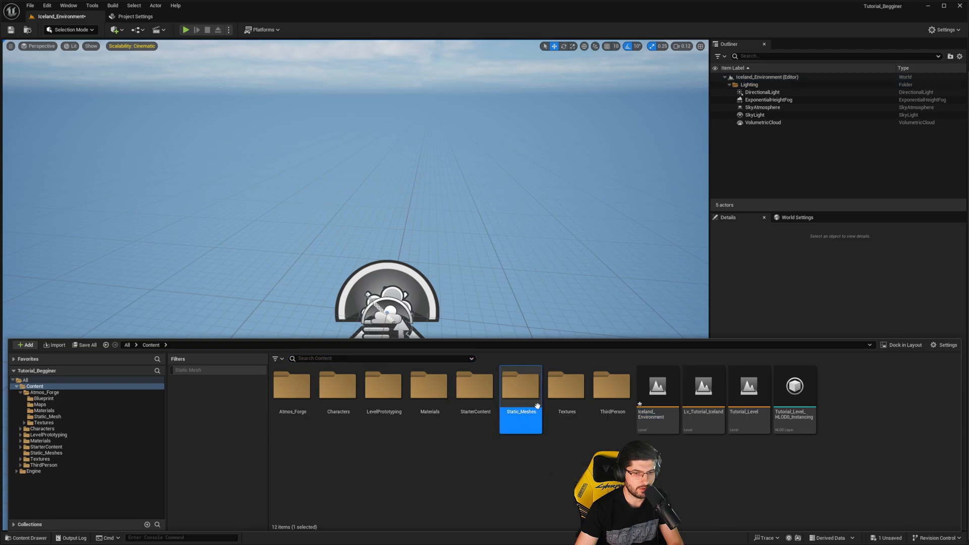
pyautogui.doubleClick(535, 404)
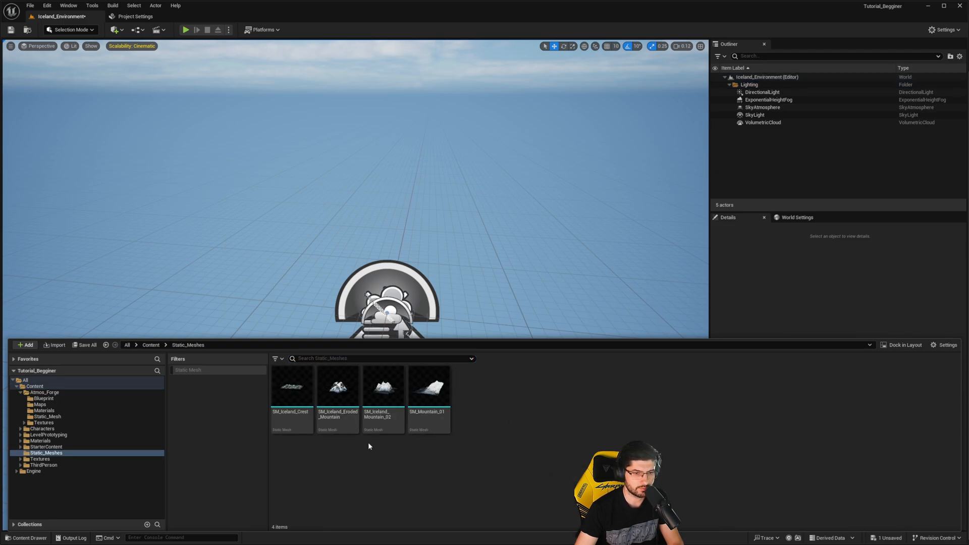
pyautogui.click(344, 393)
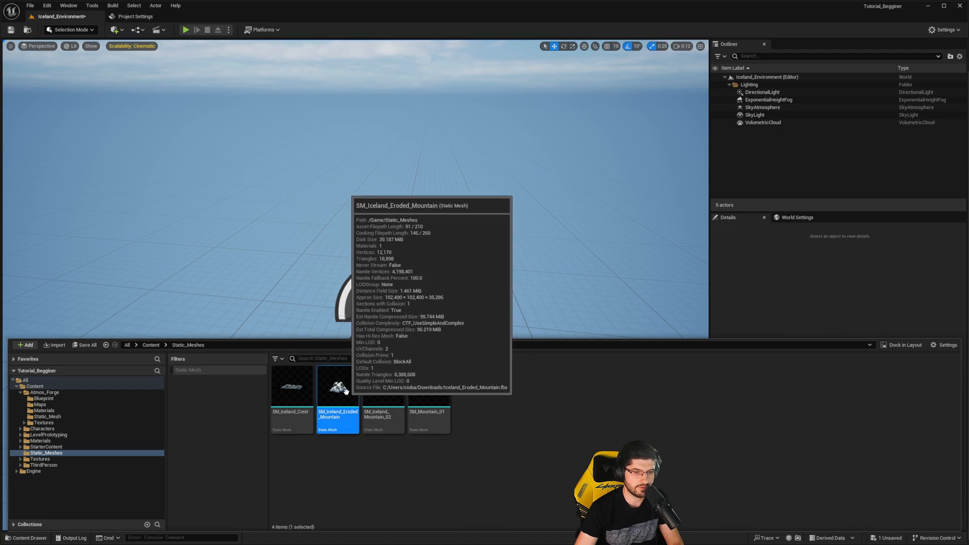
pyautogui.moveTo(252, 241); pyautogui.dragTo(244, 266)
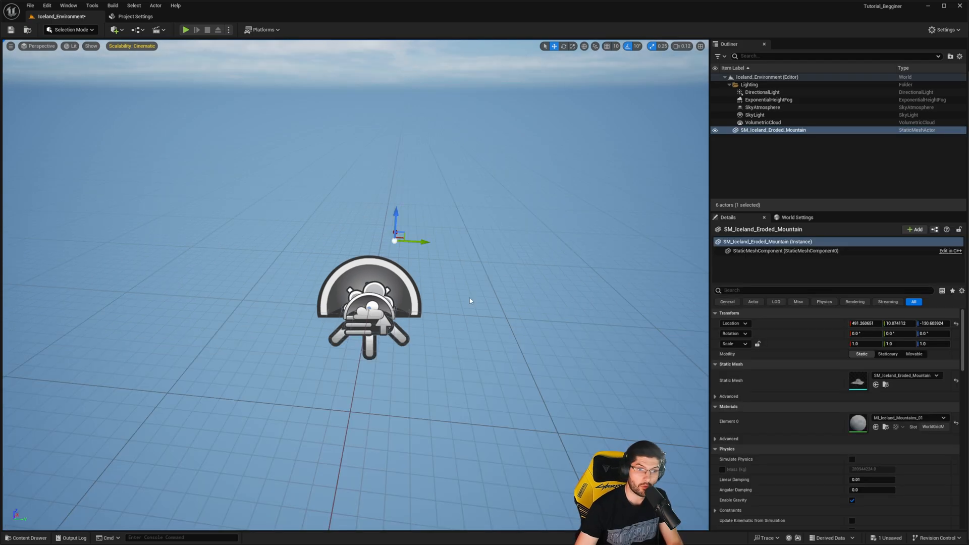
pyautogui.moveTo(416, 257); pyautogui.dragTo(406, 254, button='right')
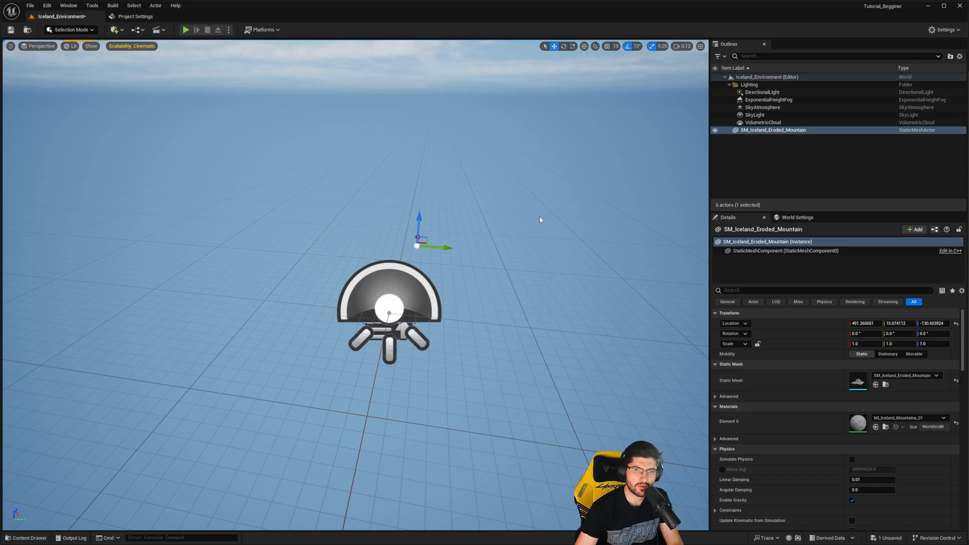
pyautogui.moveTo(555, 252); pyautogui.dragTo(591, 247, button='right')
pyautogui.moveTo(545, 217); pyautogui.dragTo(481, 220, button='right')
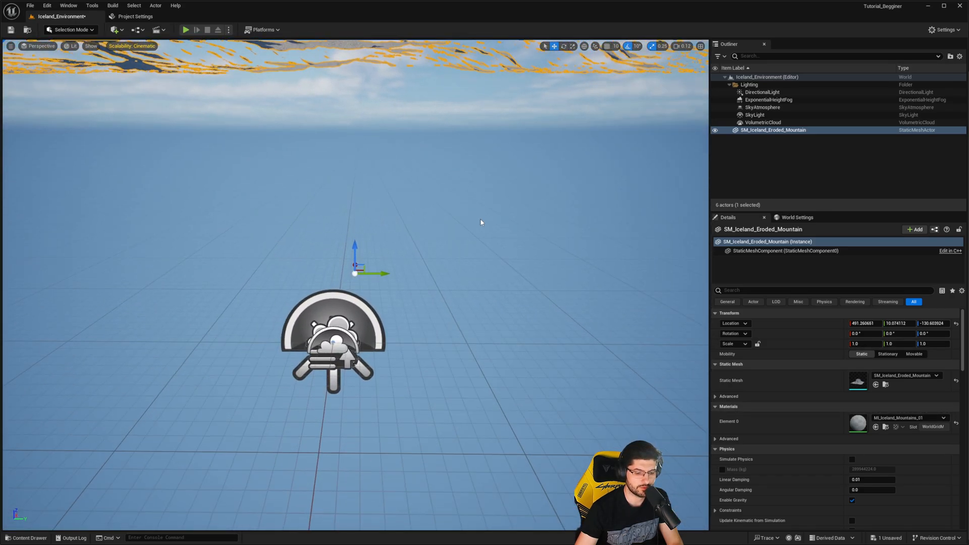
pyautogui.press('f')
pyautogui.moveTo(490, 285); pyautogui.dragTo(553, 290, button='right')
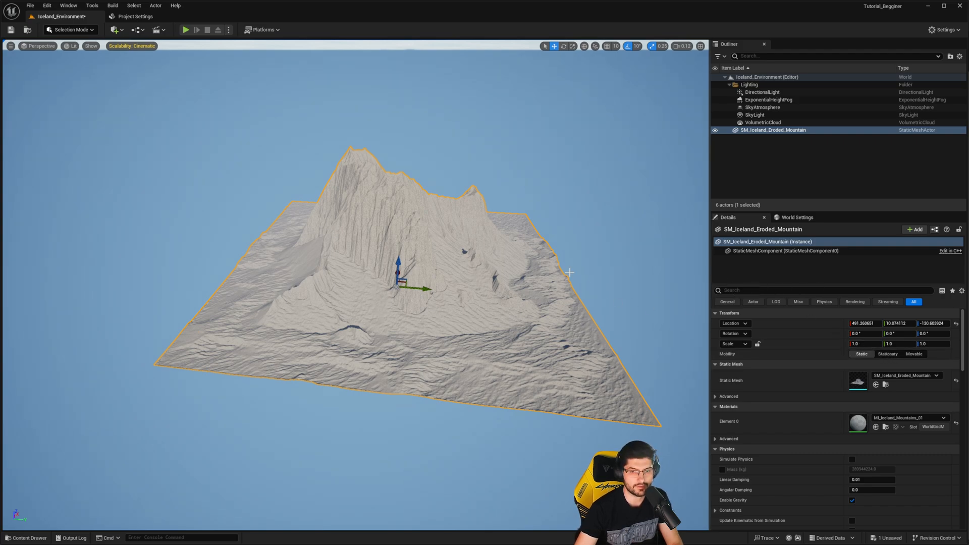
# - Try a uniform scale of 1.0125 and separate scales of X 1.3775 and Z 0.31 on the mountain, and reset its scale
pyautogui.click(757, 344)
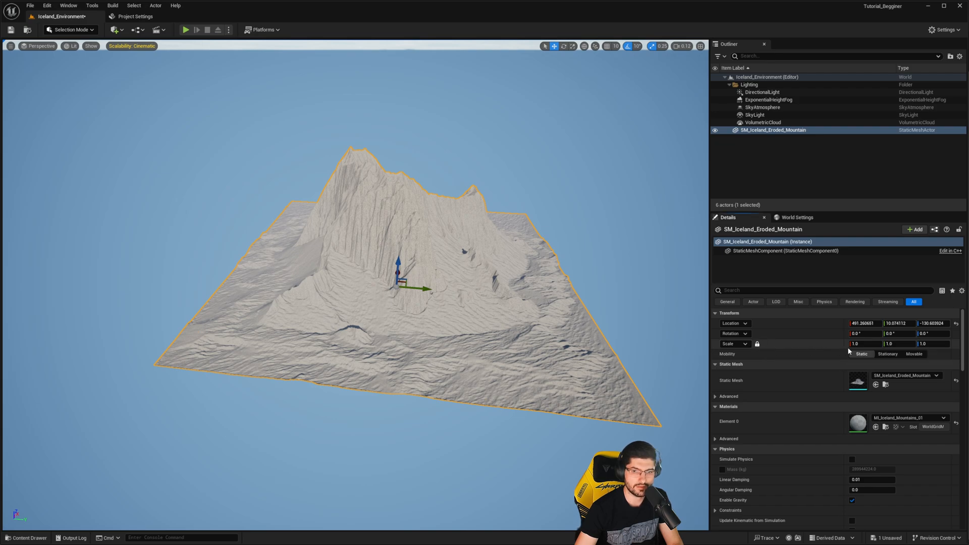
pyautogui.moveTo(862, 344)
pyautogui.mouseDown()
pyautogui.moveTo(848, 344)
pyautogui.moveTo(860, 345)
pyautogui.mouseUp()
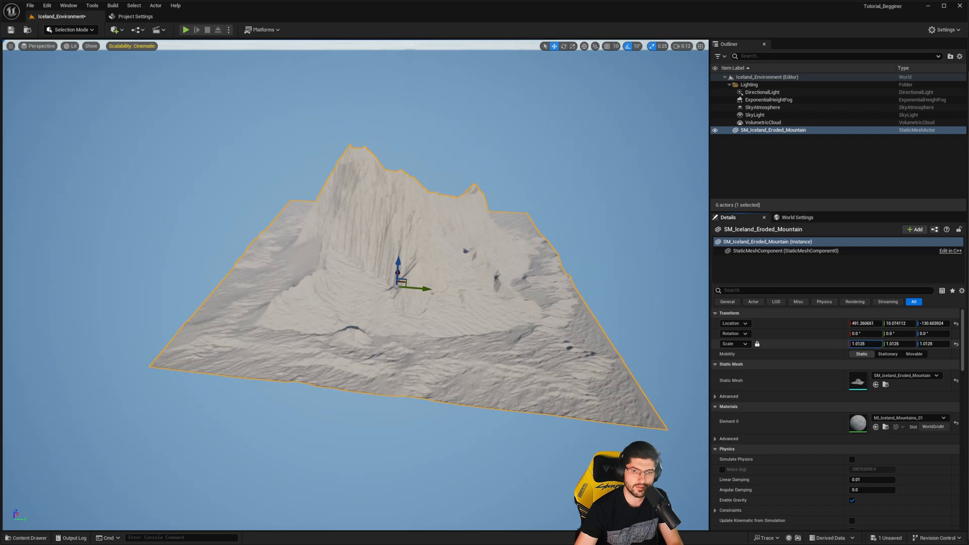
pyautogui.click(756, 345)
pyautogui.moveTo(857, 344); pyautogui.dragTo(894, 344)
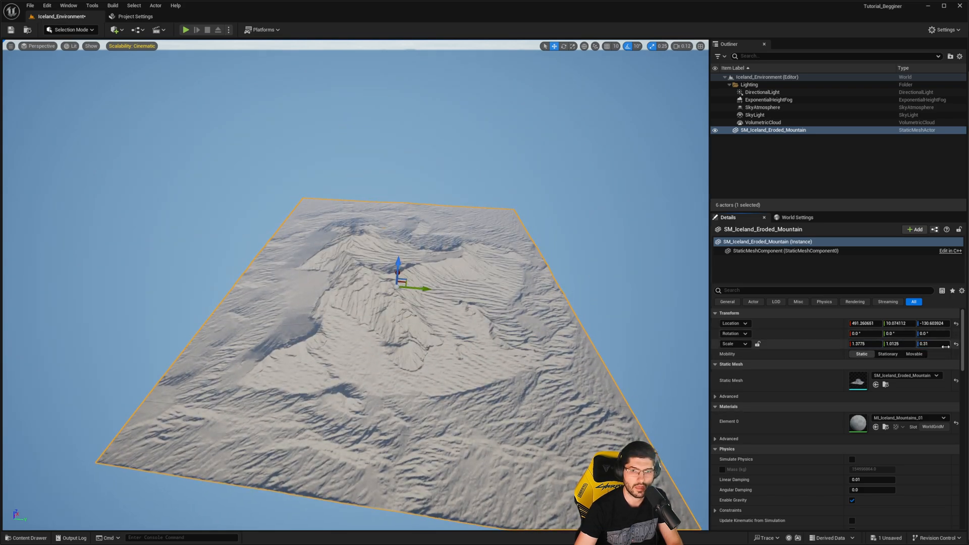
pyautogui.click(956, 345)
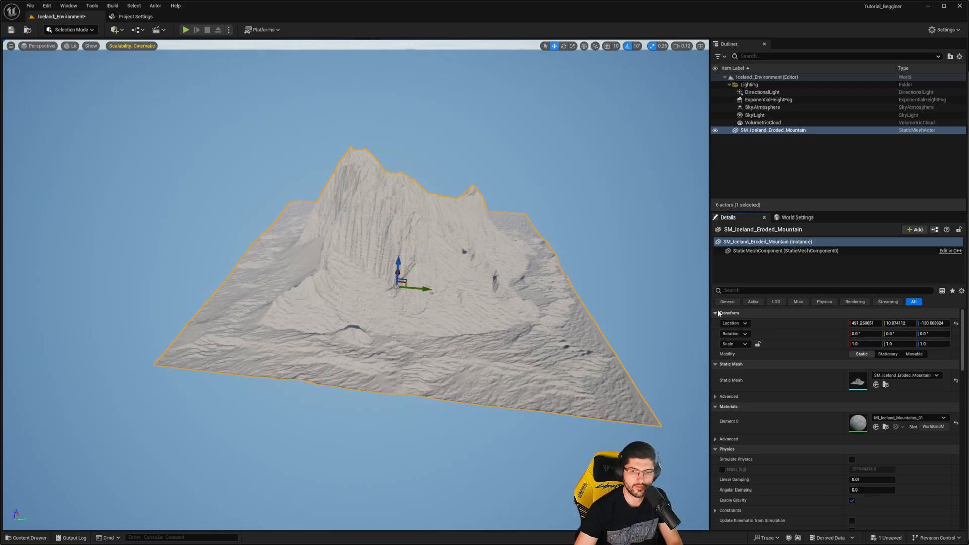
# - Lock the mountain's scale proportions and raise the viewport camera speed to 0.18
pyautogui.click(757, 344)
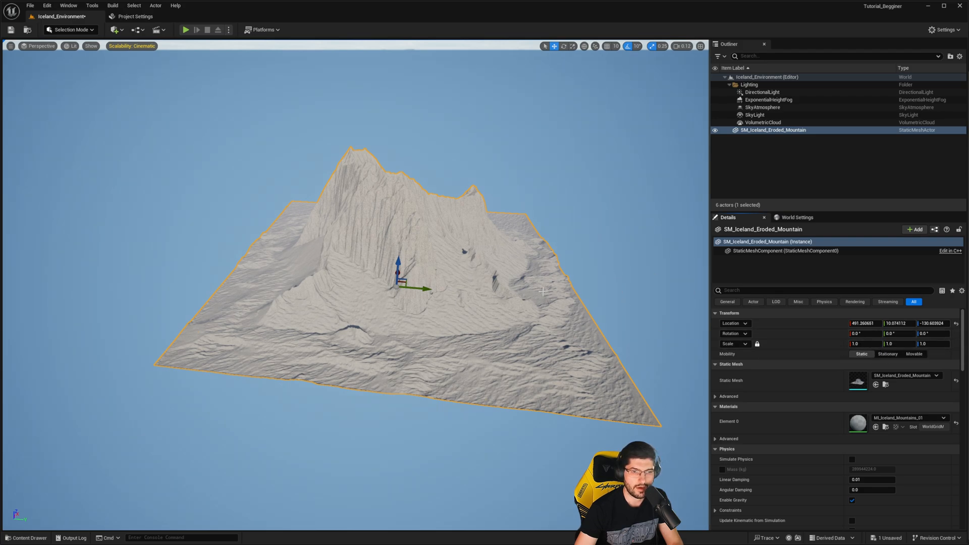
pyautogui.moveTo(542, 292); pyautogui.dragTo(545, 290, button='right')
pyautogui.scroll(3, 544, 290)
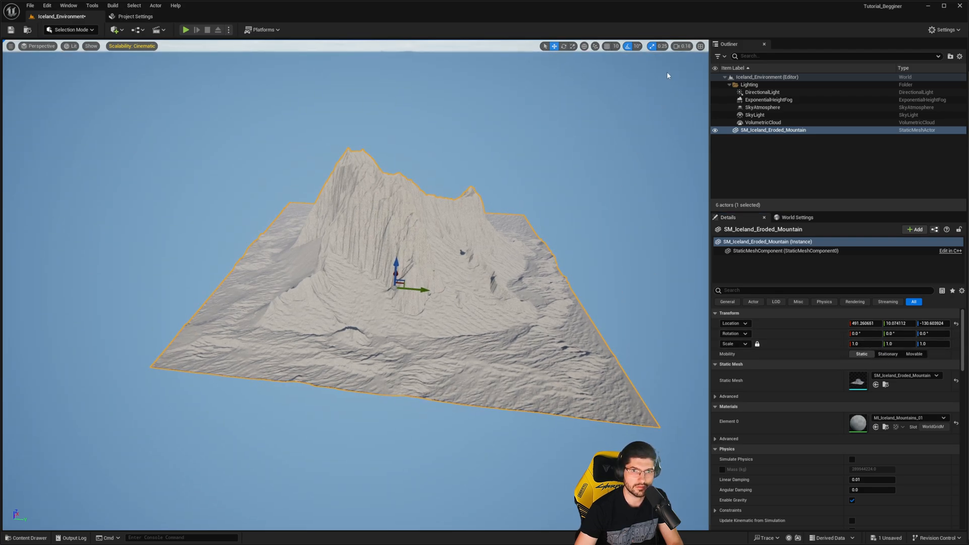
# - Raise the viewport camera speed to 3.5
pyautogui.moveTo(592, 151); pyautogui.dragTo(590, 153, button='right')
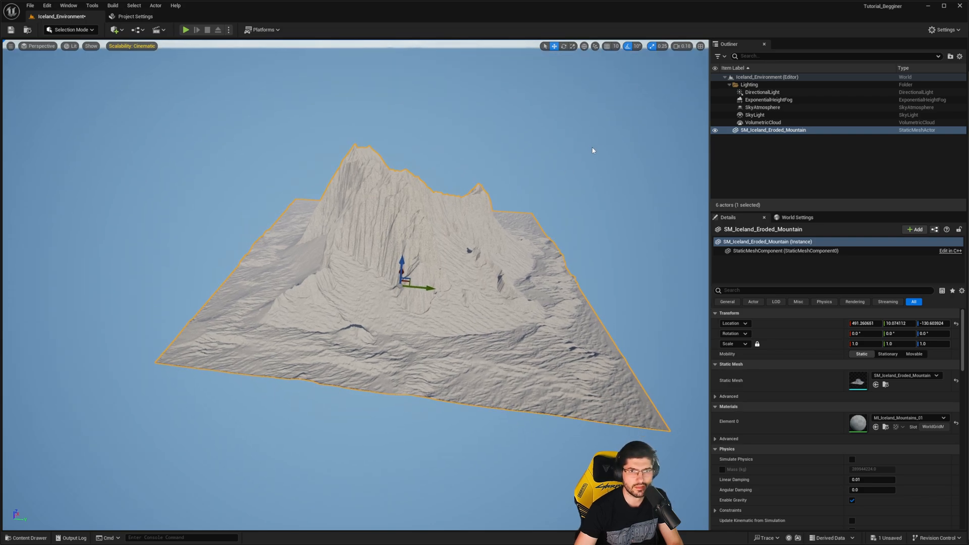
pyautogui.click(688, 47)
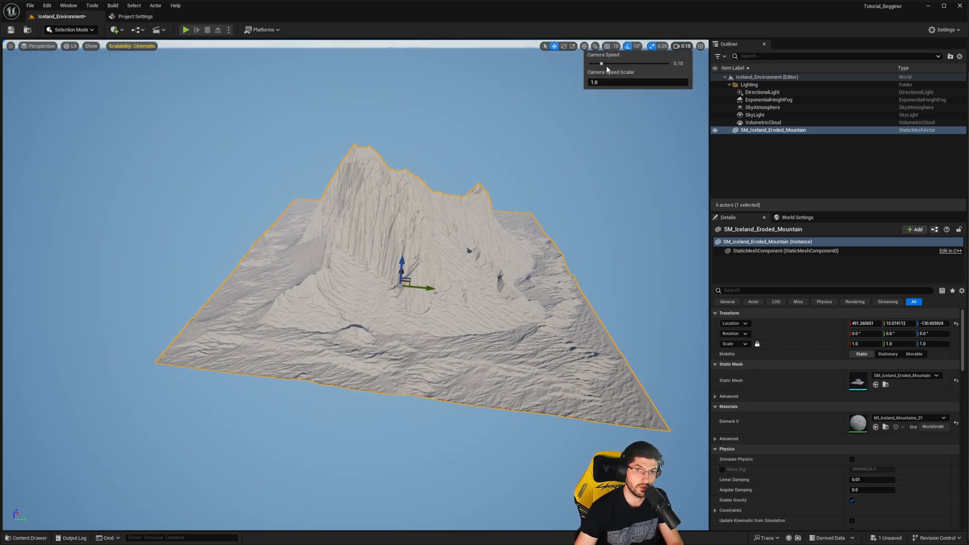
pyautogui.moveTo(606, 64); pyautogui.dragTo(623, 65)
# - Fly around SM_Iceland_Eroded_Mountain and examine its peak, slopes and surface up close
pyautogui.moveTo(600, 146)
pyautogui.mouseDown(button='right')
pyautogui.moveTo(605, 153)
pyautogui.moveTo(575, 147)
pyautogui.moveTo(587, 142)
pyautogui.mouseUp(button='right')
pyautogui.press('w')
pyautogui.press('d')
pyautogui.scroll(7, 602, 154)
pyautogui.press('w')
pyautogui.press('d')
pyautogui.press('a')
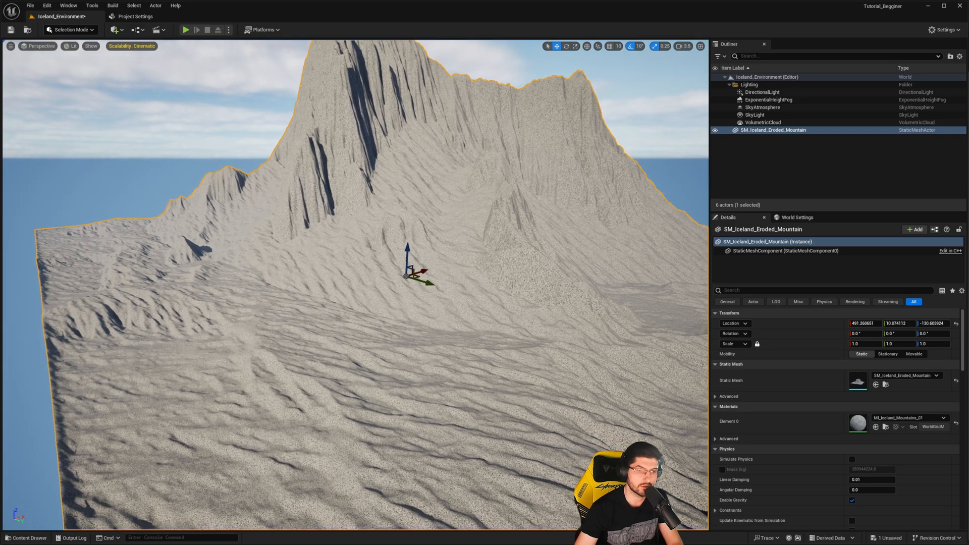
pyautogui.press('a')
pyautogui.moveTo(356, 301); pyautogui.dragTo(397, 300, button='right')
pyautogui.press('a')
pyautogui.moveTo(413, 215); pyautogui.dragTo(449, 267, button='right')
pyautogui.press('s')
# - Browse the project's root Content folder and open its Materials folder
pyautogui.hotkey('ctrl', 'space')
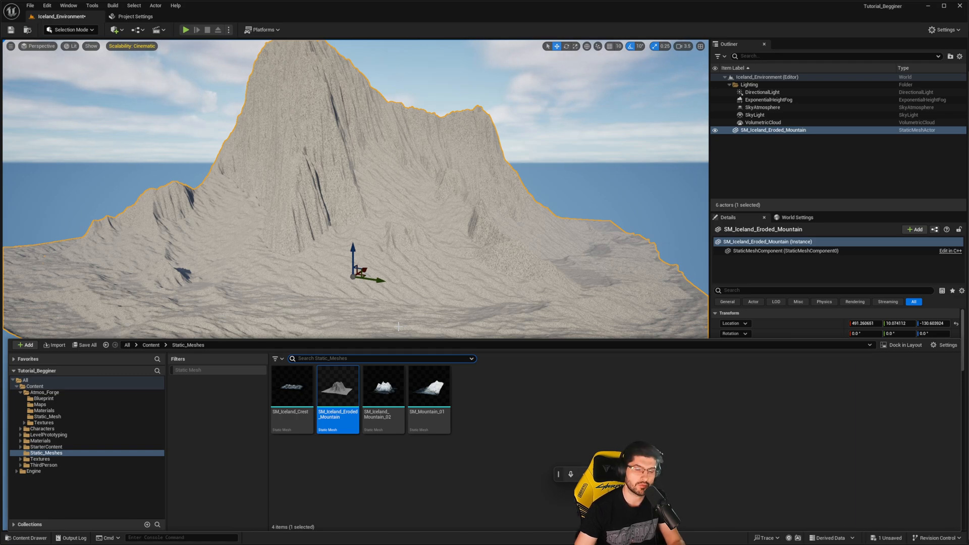
pyautogui.click(157, 345)
pyautogui.click(429, 396)
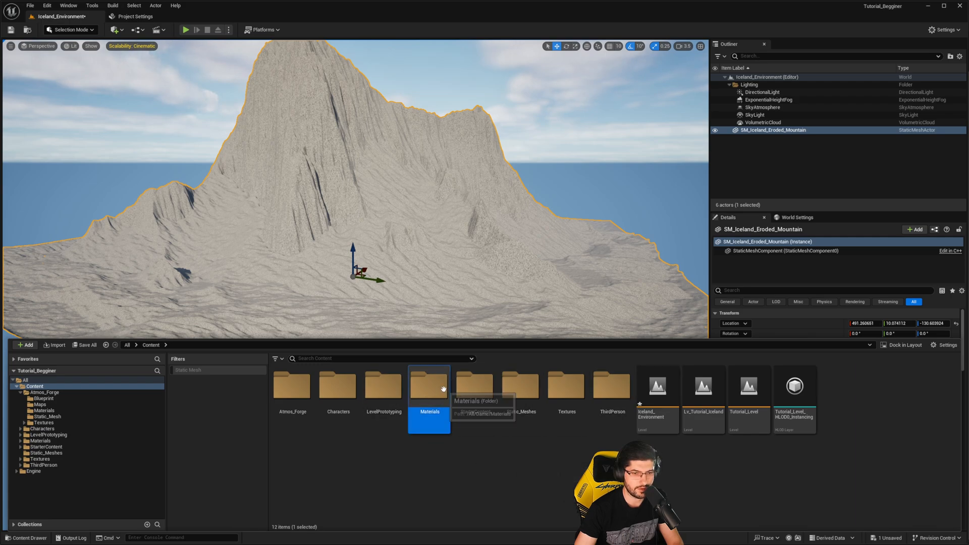
pyautogui.click(293, 393)
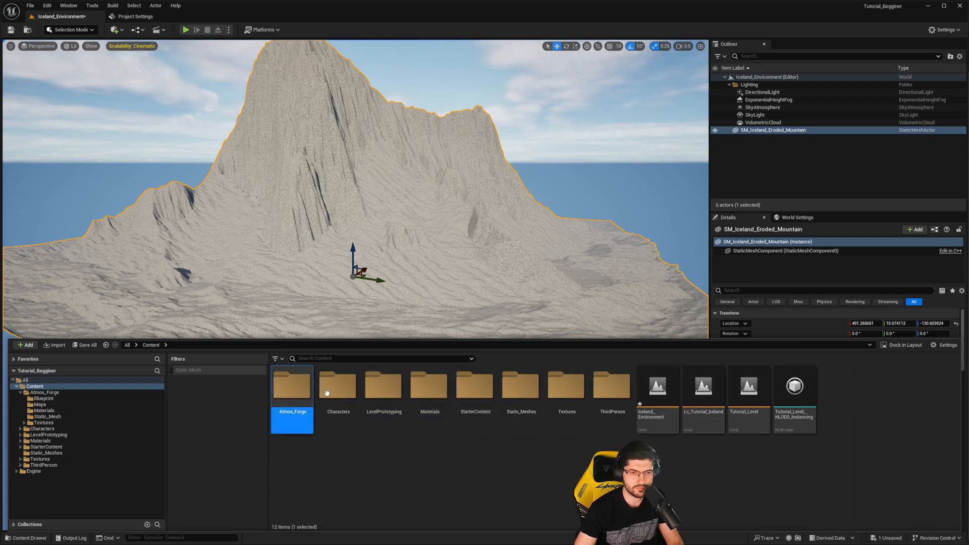
pyautogui.click(338, 395)
pyautogui.click(383, 393)
pyautogui.click(416, 393)
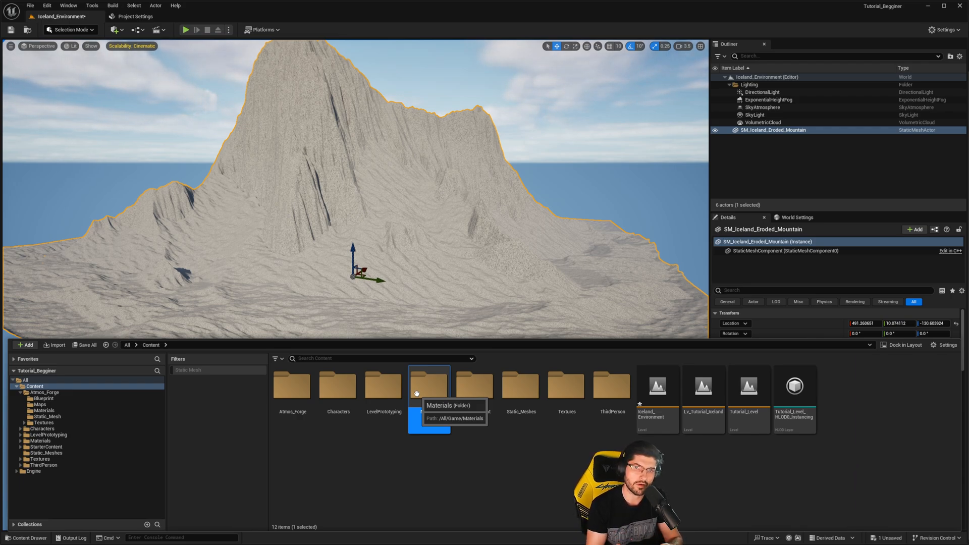
pyautogui.click(555, 509)
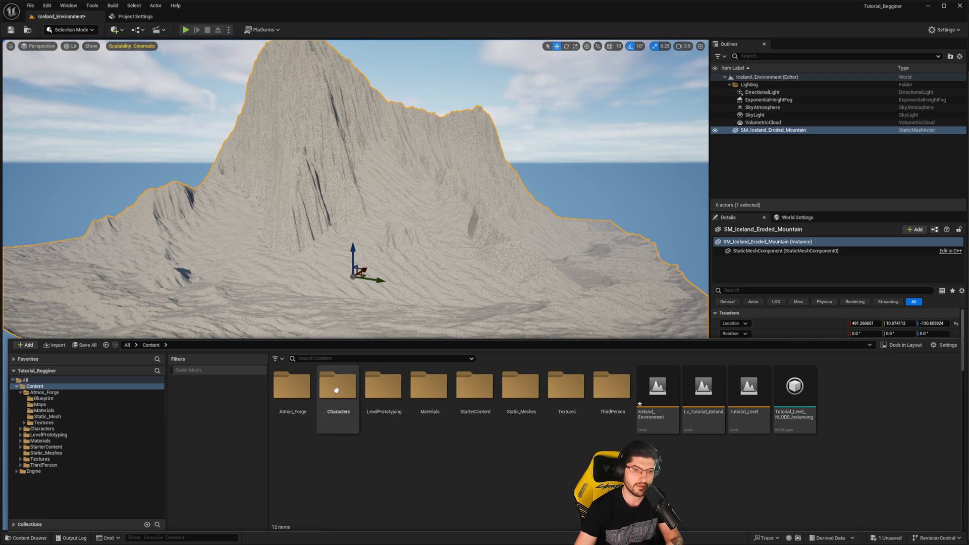
pyautogui.click(428, 395)
pyautogui.click(586, 467)
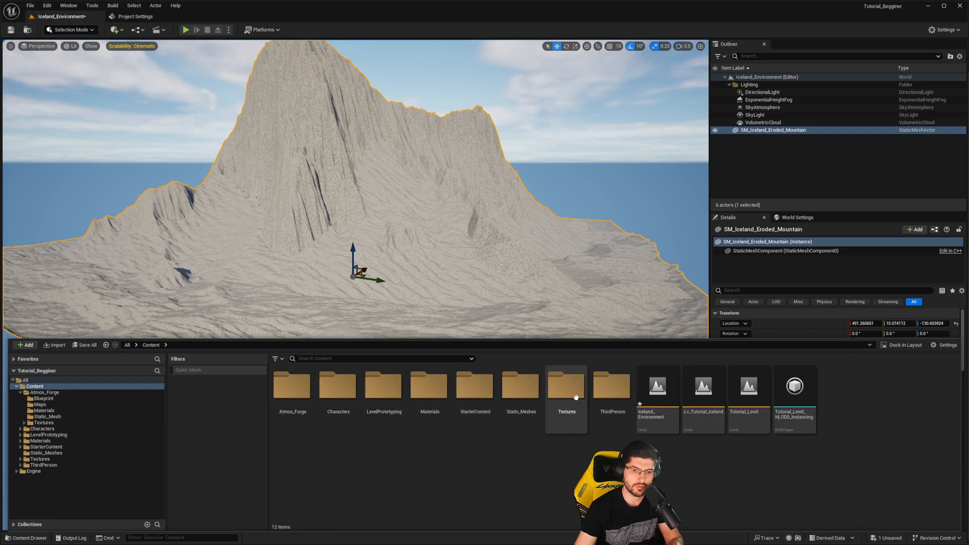
pyautogui.click(566, 391)
pyautogui.click(423, 398)
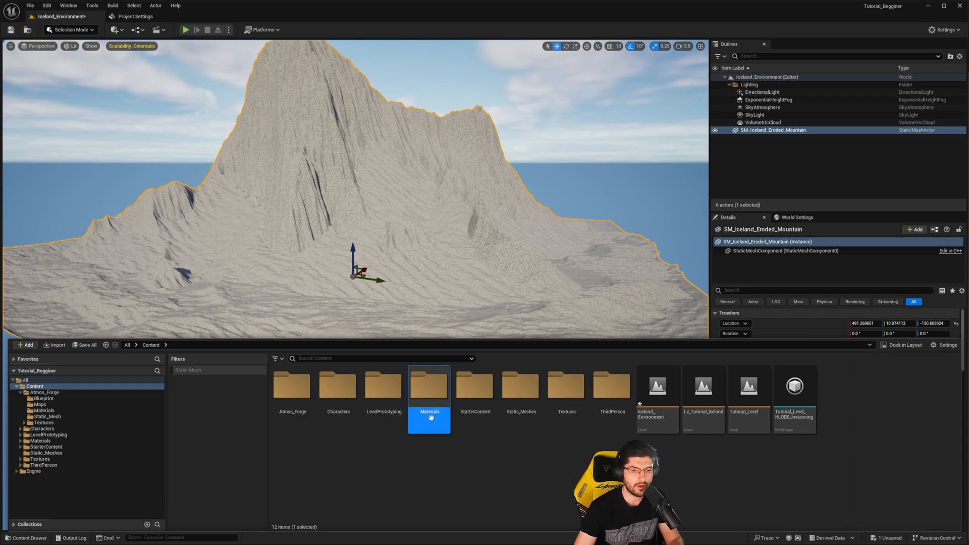
pyautogui.doubleClick(431, 394)
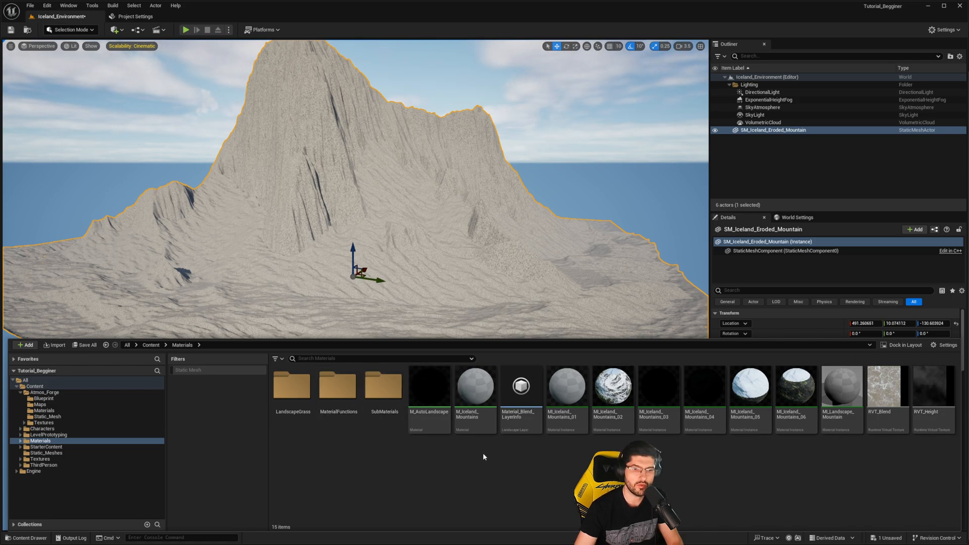
# - Examine the M_Iceland_Mountains material and its numbered MI_Iceland_Mountains instances in the Materials folder
pyautogui.click(476, 428)
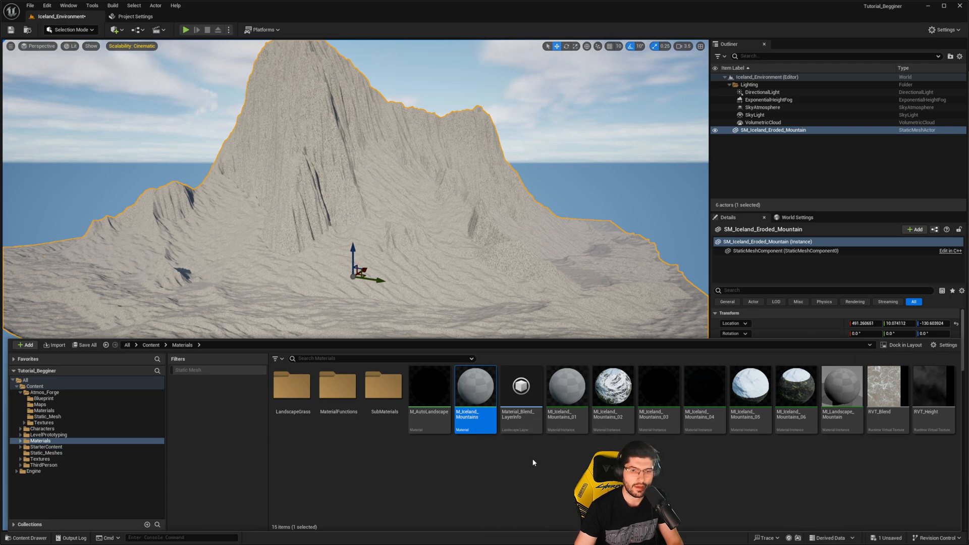
pyautogui.click(576, 420)
pyautogui.click(617, 424)
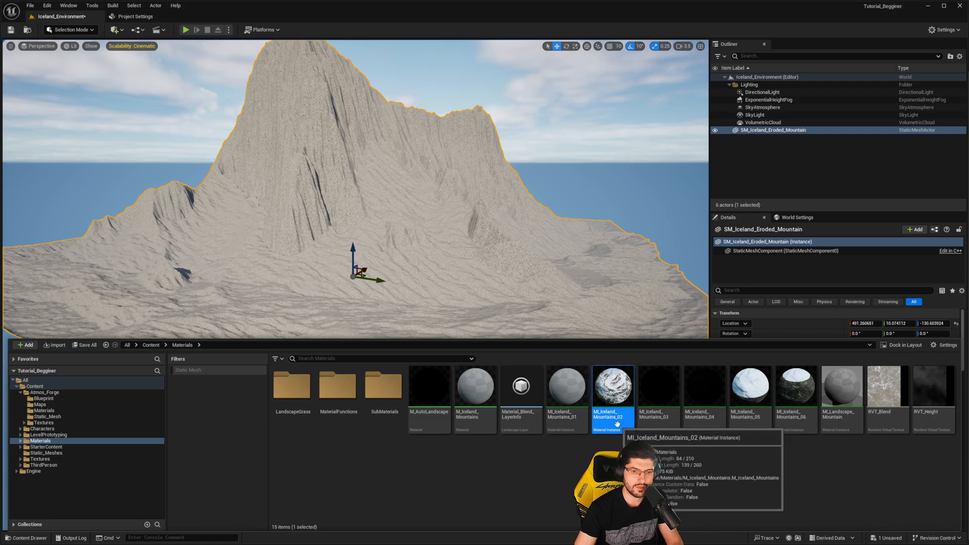
pyautogui.click(654, 423)
pyautogui.click(690, 412)
pyautogui.click(476, 410)
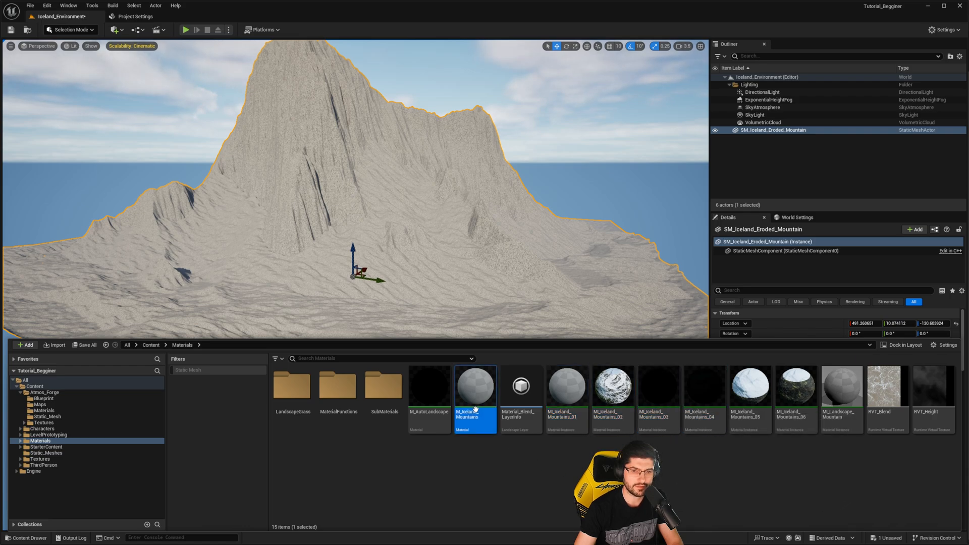
pyautogui.click(697, 413)
pyautogui.click(480, 413)
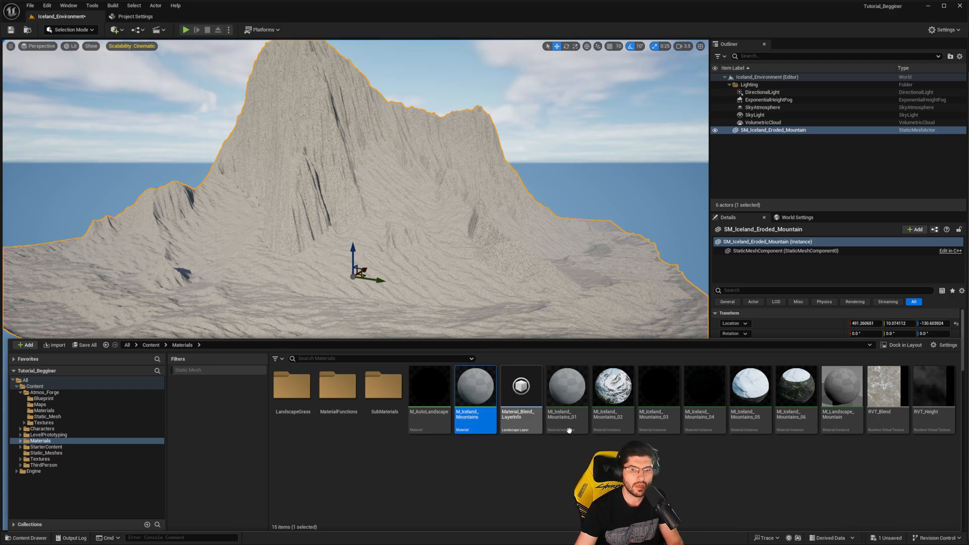
pyautogui.click(728, 469)
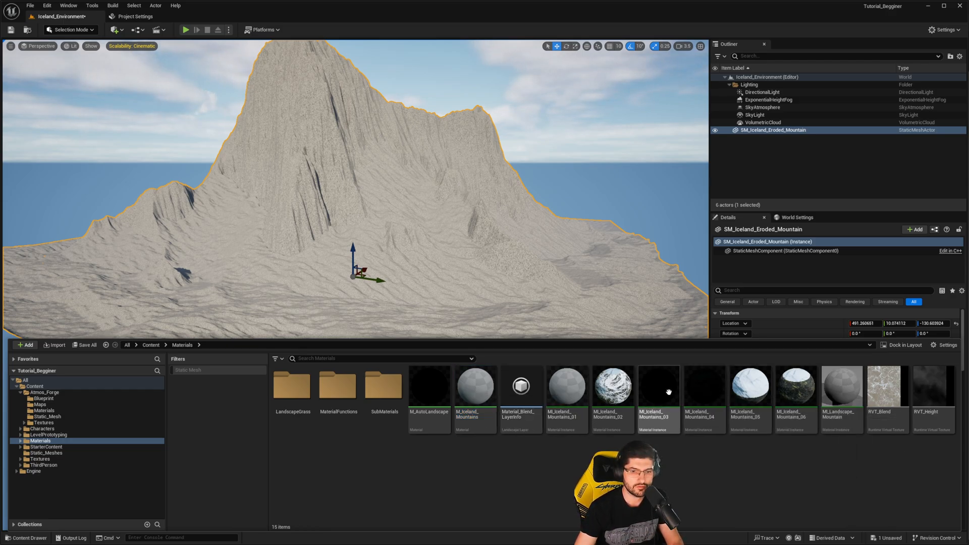
# - Assign MI_Iceland_Mountains_03 to material Element 0 of SM_Iceland_Eroded_Mountain and view the whole mountain
pyautogui.click(660, 417)
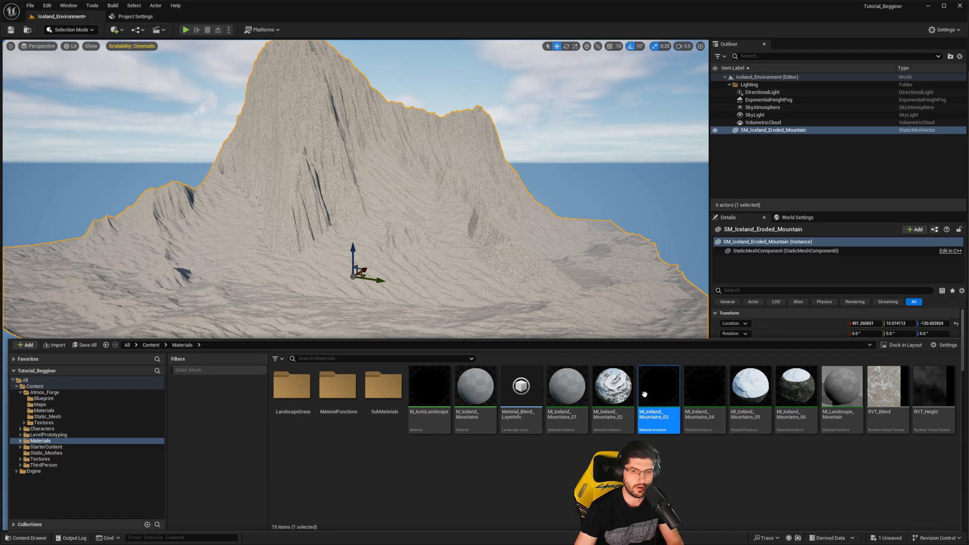
pyautogui.click(825, 319)
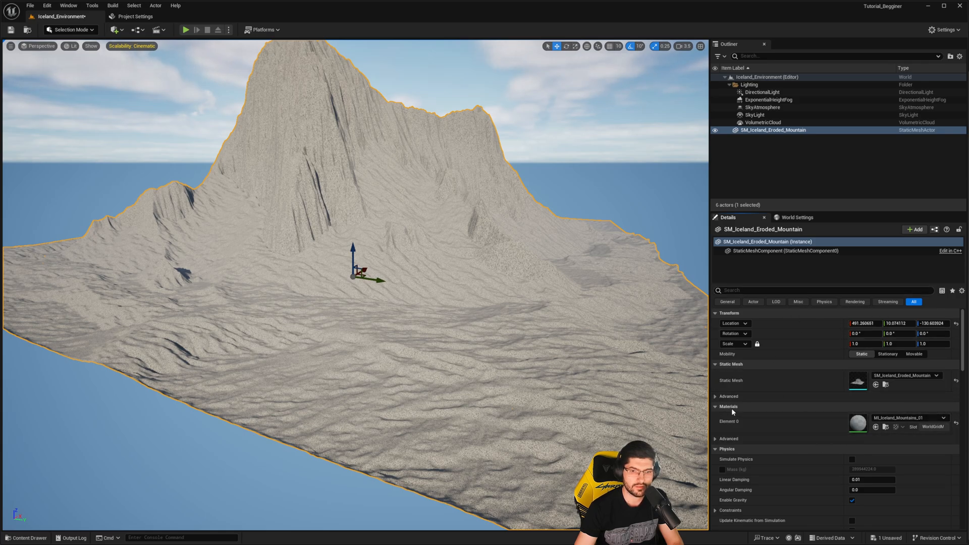
pyautogui.click(875, 428)
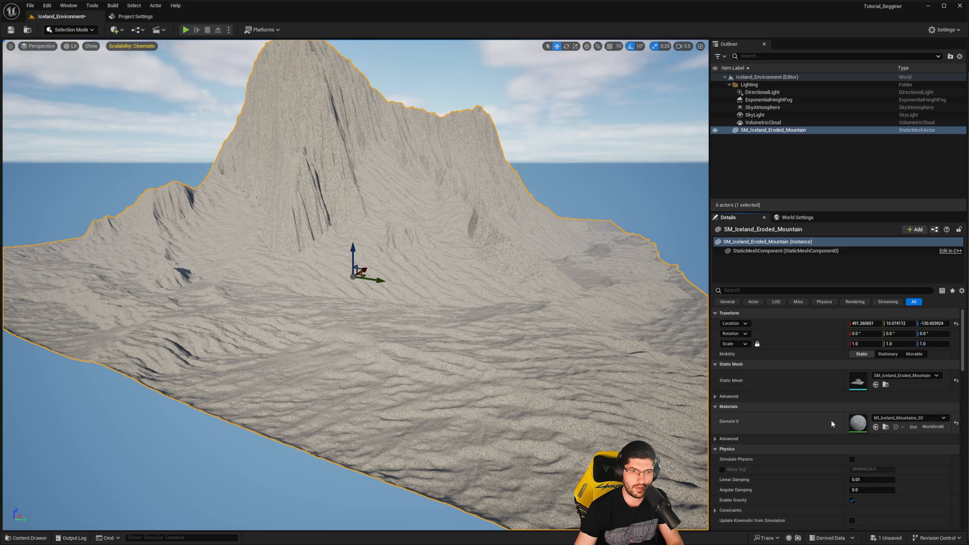
pyautogui.press('s')
pyautogui.moveTo(663, 354); pyautogui.dragTo(663, 354, button='right')
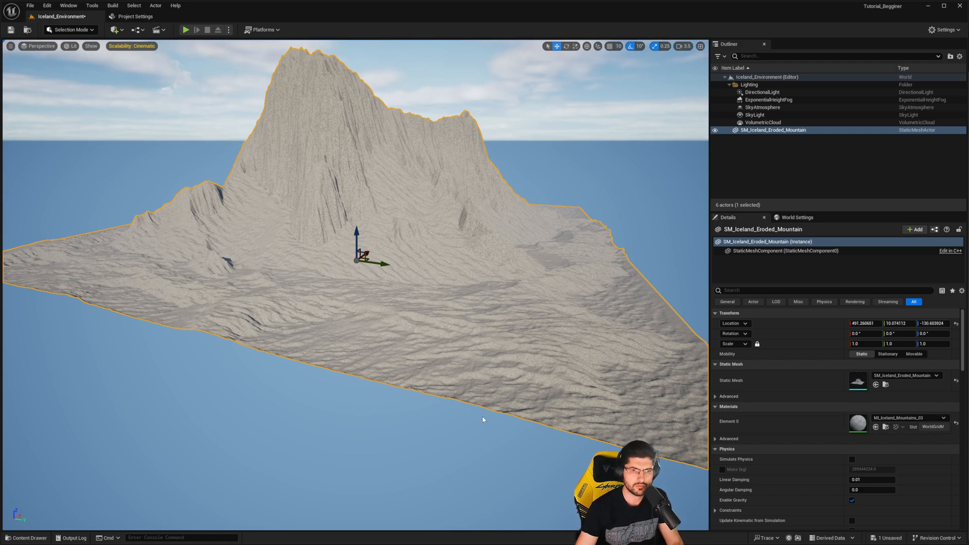
pyautogui.moveTo(482, 416); pyautogui.dragTo(469, 391, button='right')
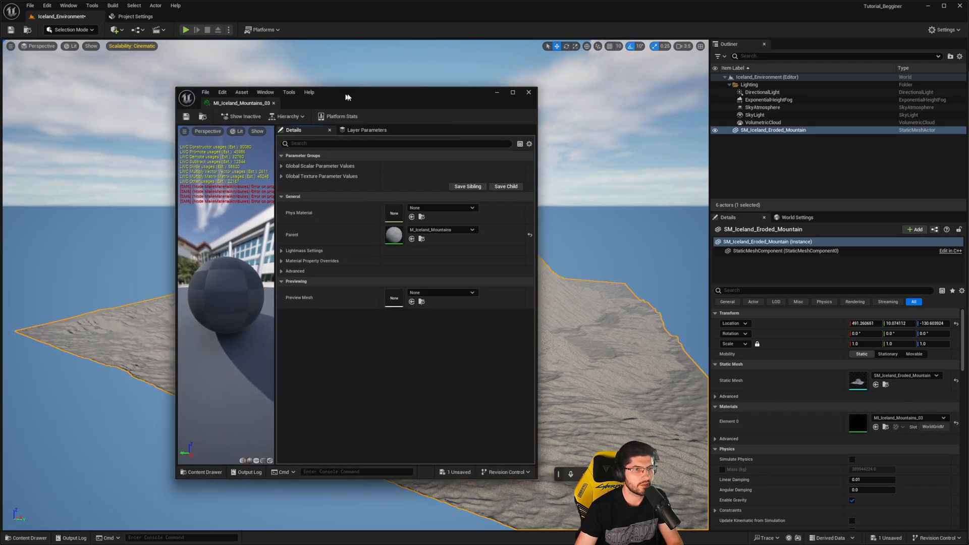
# - Open MI_Iceland_Mountains_03 in an enlarged editor window and open its parent material M_Iceland_Mountains
pyautogui.moveTo(346, 95); pyautogui.dragTo(427, 95)
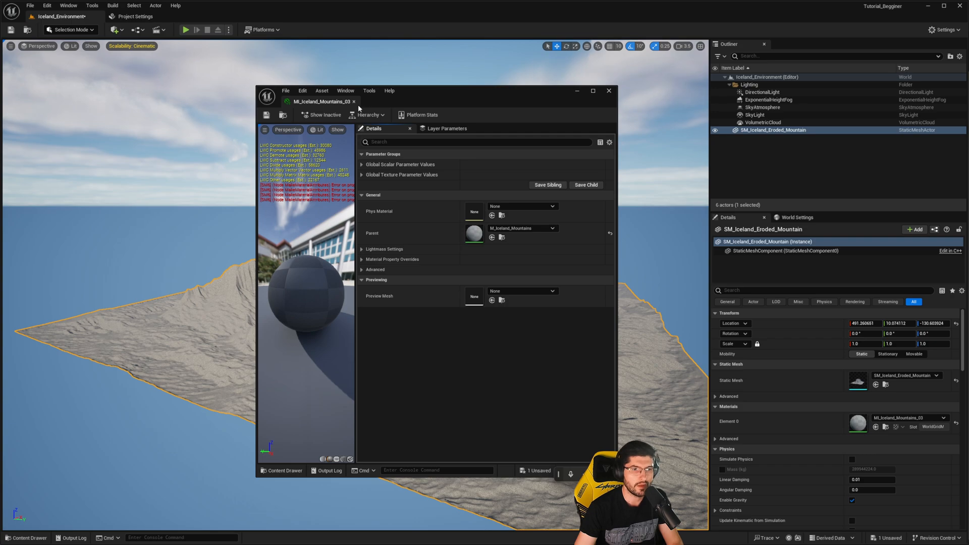
pyautogui.moveTo(390, 103); pyautogui.dragTo(327, 89)
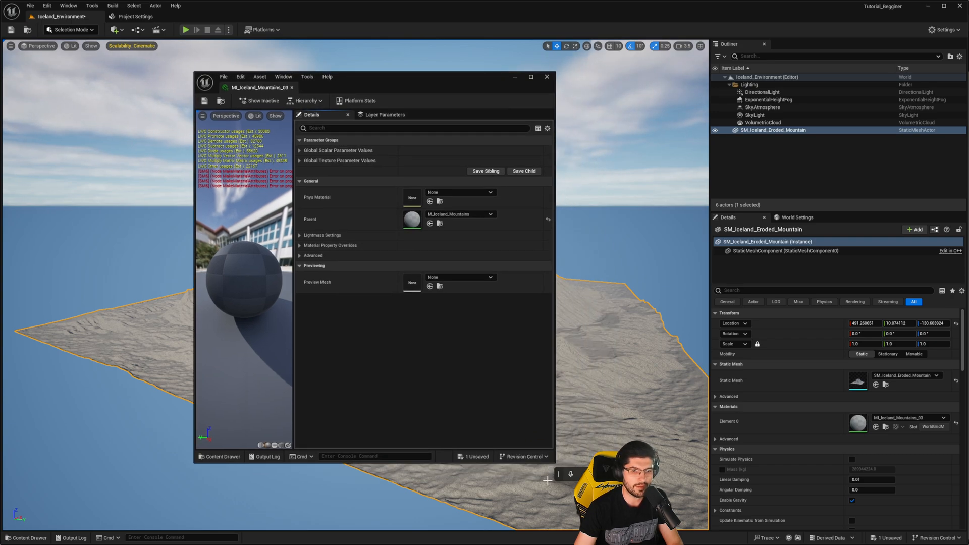
pyautogui.moveTo(554, 463); pyautogui.dragTo(808, 507)
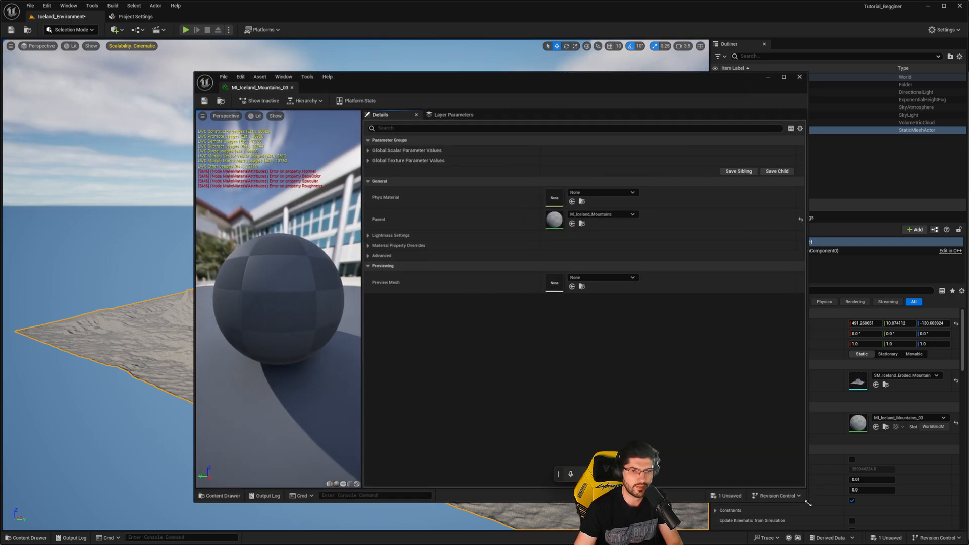
pyautogui.moveTo(465, 84); pyautogui.dragTo(410, 70)
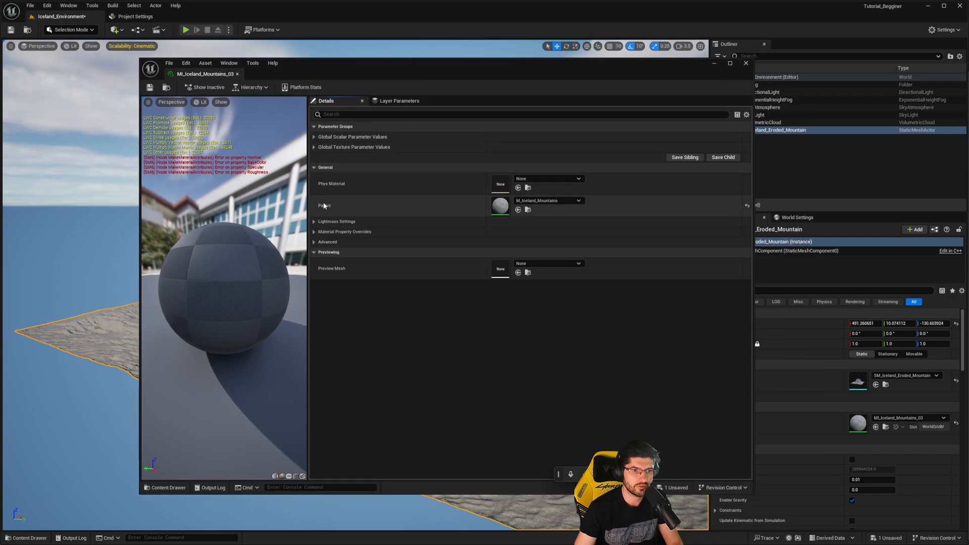
pyautogui.doubleClick(498, 204)
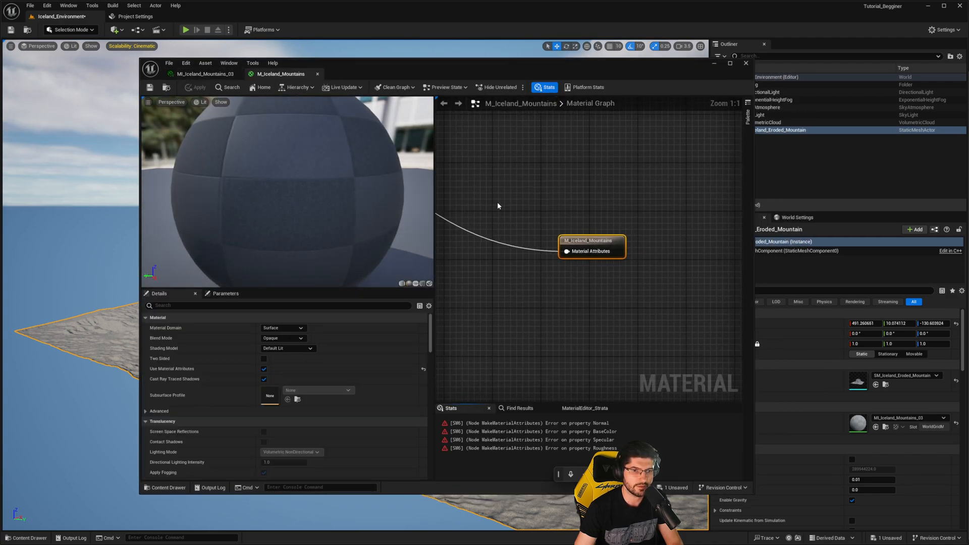
# - Examine the M_Iceland_Mountains node graph from the output node back through the blend, height and texture nodes
pyautogui.scroll(-2, 555, 257)
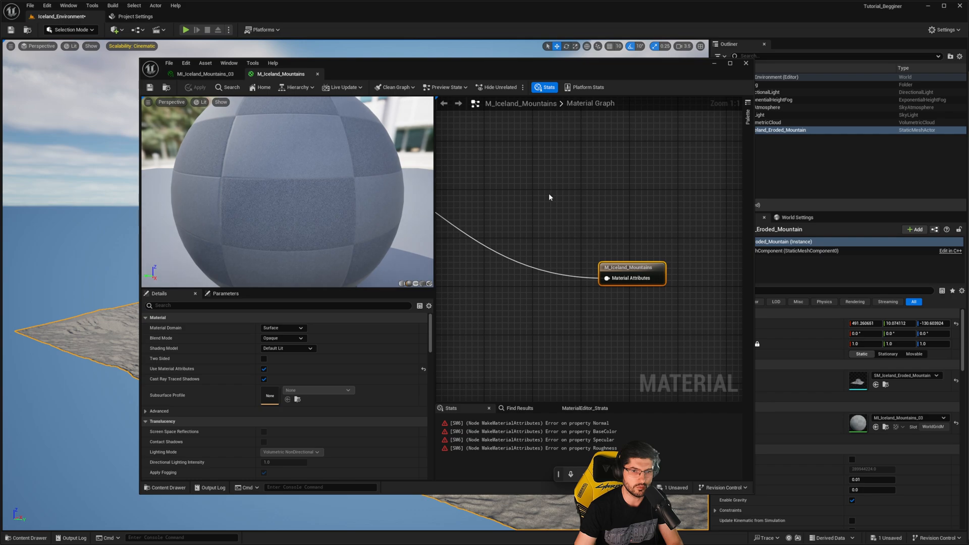
pyautogui.scroll(-1, 549, 193)
pyautogui.moveTo(549, 193)
pyautogui.mouseDown(button='right')
pyautogui.moveTo(589, 222)
pyautogui.moveTo(609, 221)
pyautogui.mouseUp(button='right')
pyautogui.moveTo(435, 259); pyautogui.dragTo(209, 244)
pyautogui.moveTo(267, 239); pyautogui.dragTo(485, 236, button='right')
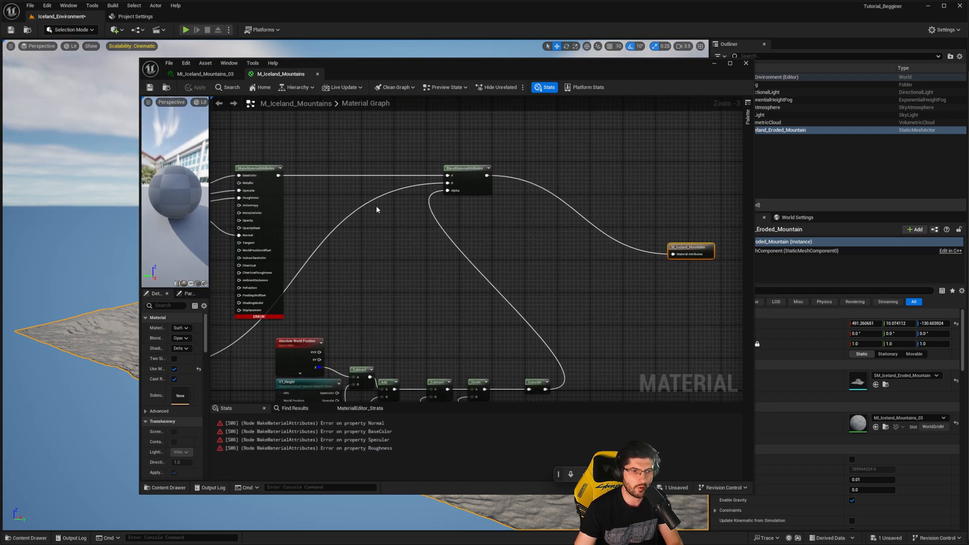
pyautogui.moveTo(376, 205); pyautogui.dragTo(483, 192, button='right')
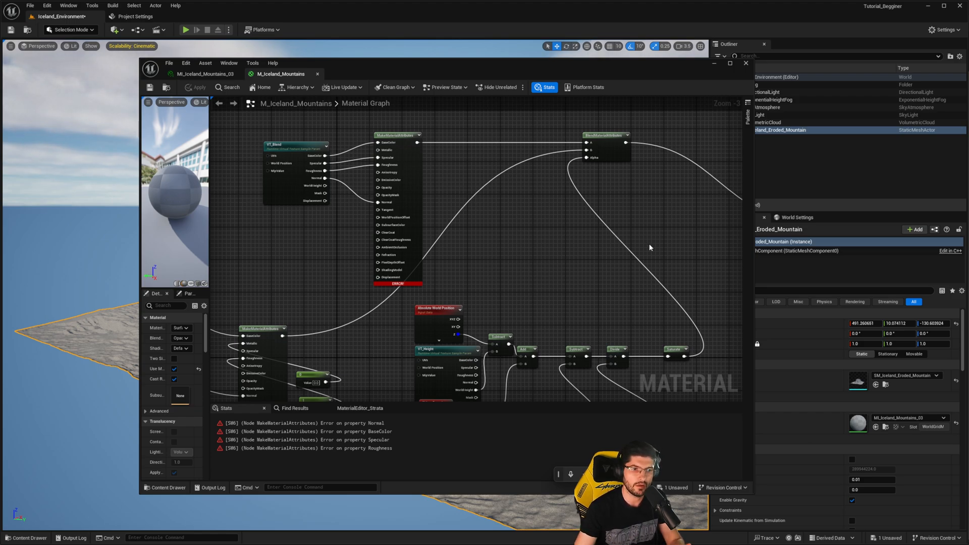
pyautogui.moveTo(402, 219); pyautogui.dragTo(594, 199, button='right')
pyautogui.scroll(-2, 413, 244)
pyautogui.scroll(5, 595, 199)
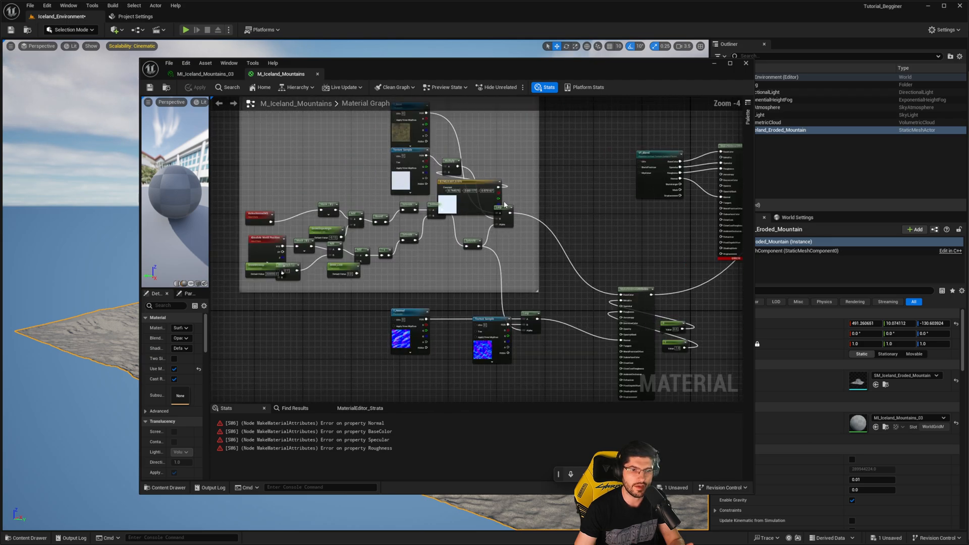
# - Inspect the MakeMaterialAttributes node marked with an error, the VT_Blend node feeding it and the BlendMaterialAttributes node
pyautogui.moveTo(515, 189); pyautogui.dragTo(427, 206, button='right')
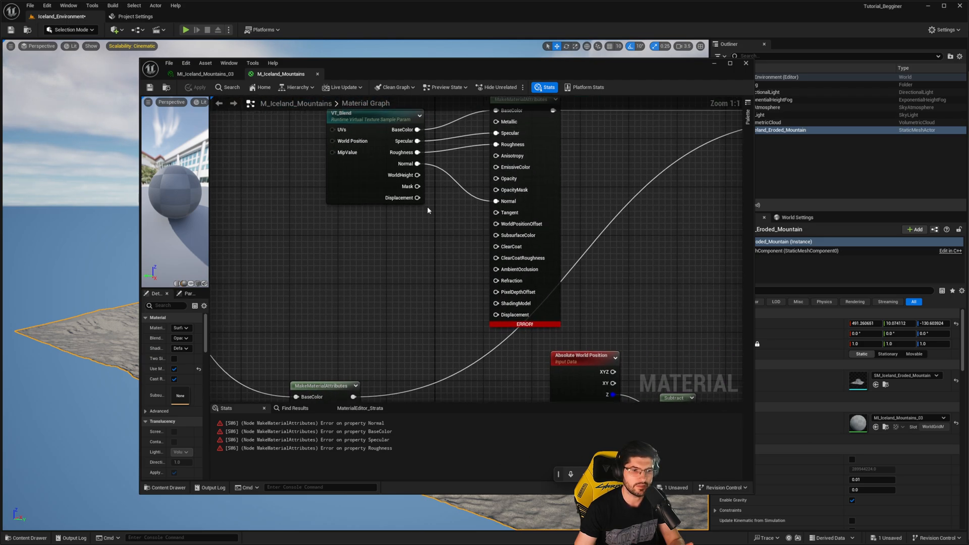
pyautogui.click(554, 227)
pyautogui.moveTo(526, 277); pyautogui.dragTo(513, 324, button='right')
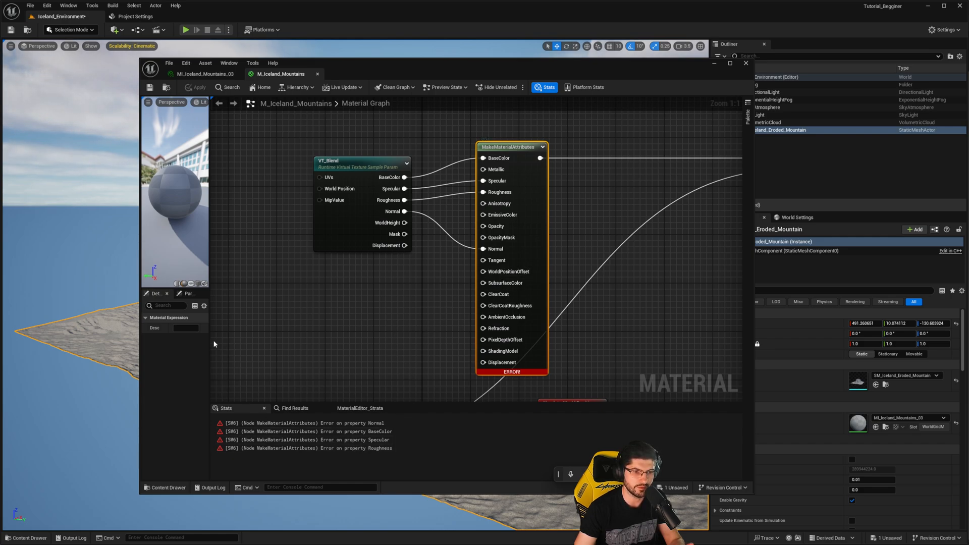
pyautogui.moveTo(210, 340); pyautogui.dragTo(274, 348)
pyautogui.moveTo(661, 316); pyautogui.dragTo(593, 277, button='right')
pyautogui.scroll(-1, 625, 260)
pyautogui.click(389, 187)
pyautogui.moveTo(426, 231); pyautogui.dragTo(375, 251, button='right')
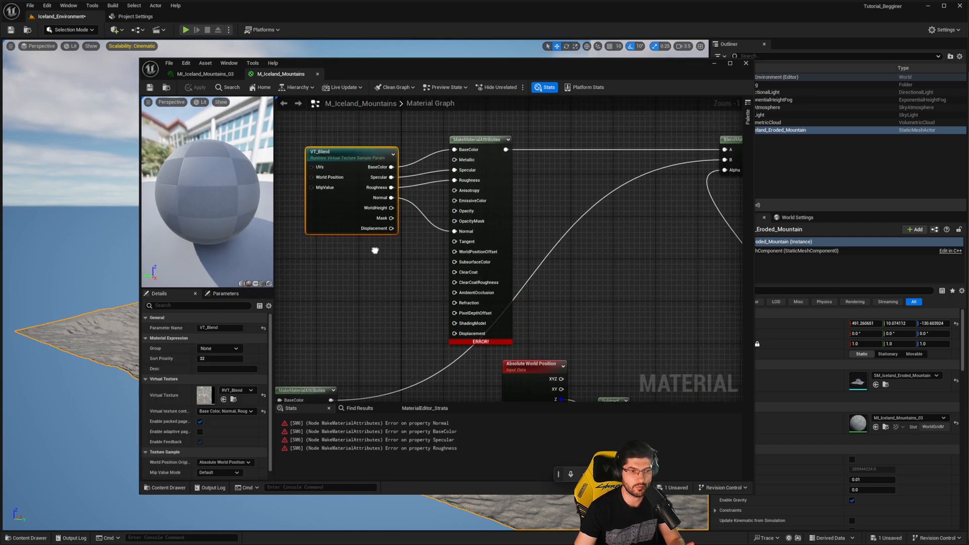
pyautogui.scroll(-2, 375, 250)
pyautogui.moveTo(529, 259); pyautogui.dragTo(449, 227, button='right')
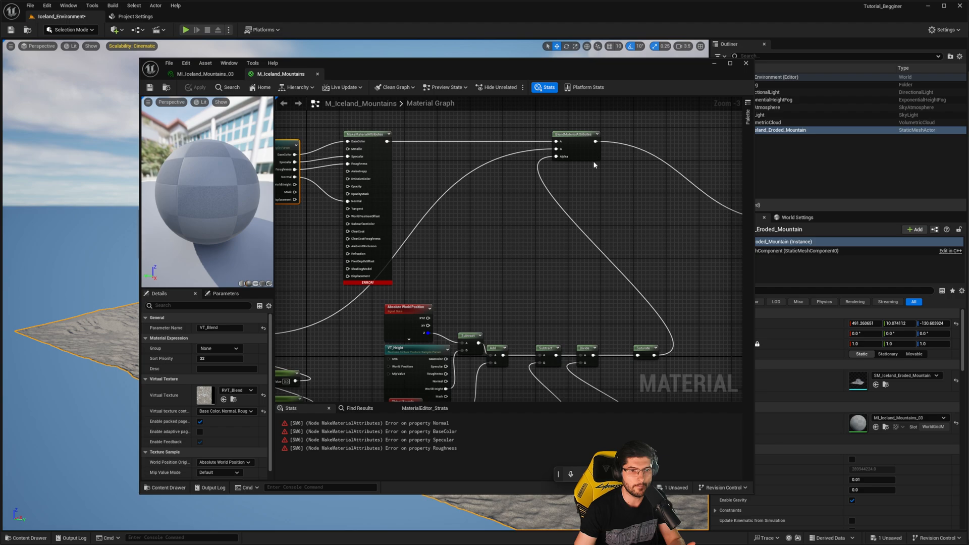
pyautogui.moveTo(595, 165); pyautogui.dragTo(567, 195, button='right')
pyautogui.click(401, 156)
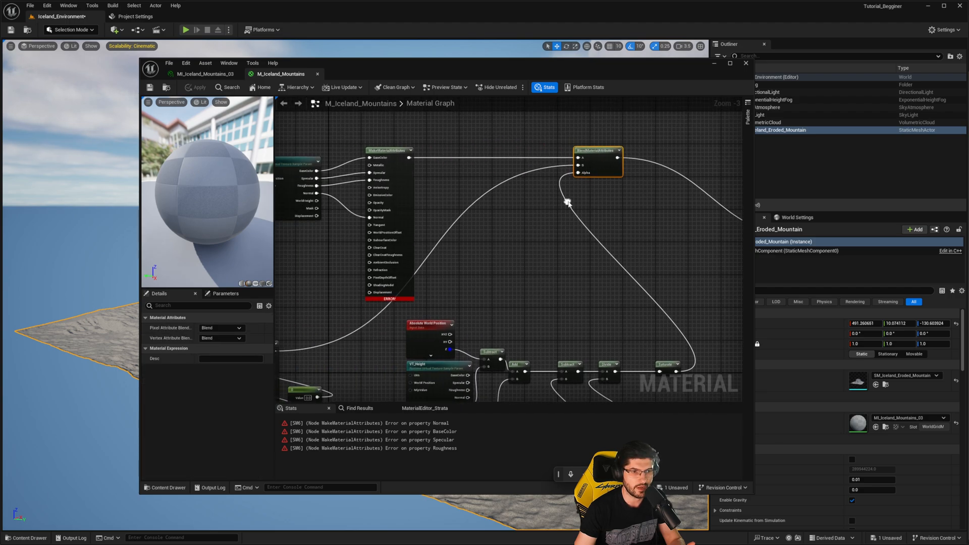
# - Connect the lower MakeMaterialAttributes node directly to the M_Iceland_Mountains material output, bypassing BlendMaterialAttributes, and apply the material
pyautogui.click(410, 212)
pyautogui.moveTo(310, 174); pyautogui.dragTo(355, 176, button='right')
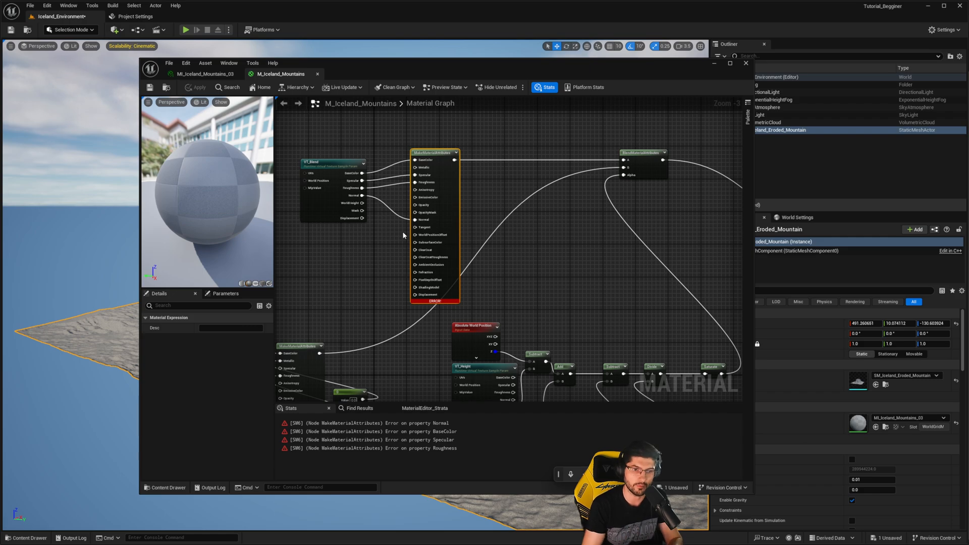
pyautogui.scroll(-1, 574, 241)
pyautogui.moveTo(574, 241); pyautogui.dragTo(571, 147, button='right')
pyautogui.scroll(1, 510, 174)
pyautogui.scroll(-1, 510, 174)
pyautogui.scroll(2, 423, 208)
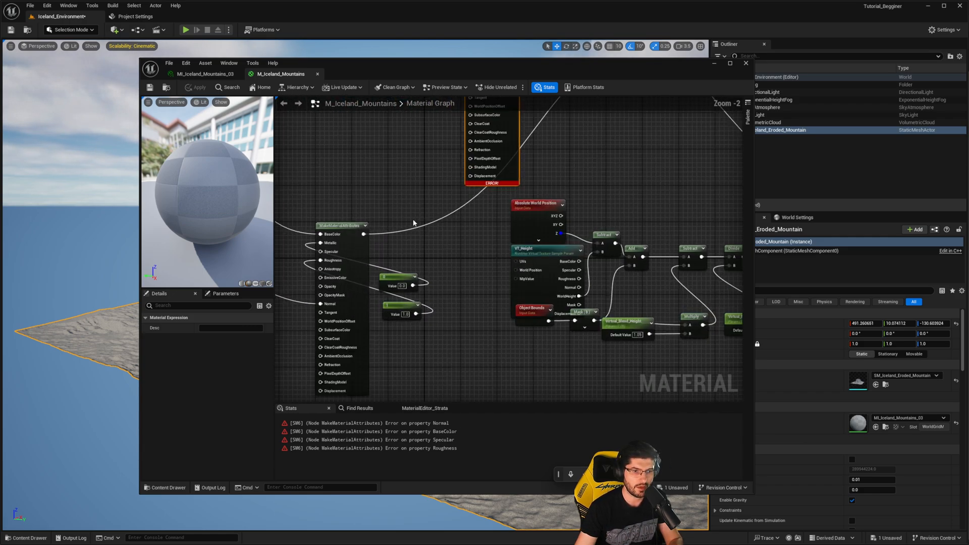
pyautogui.click(352, 225)
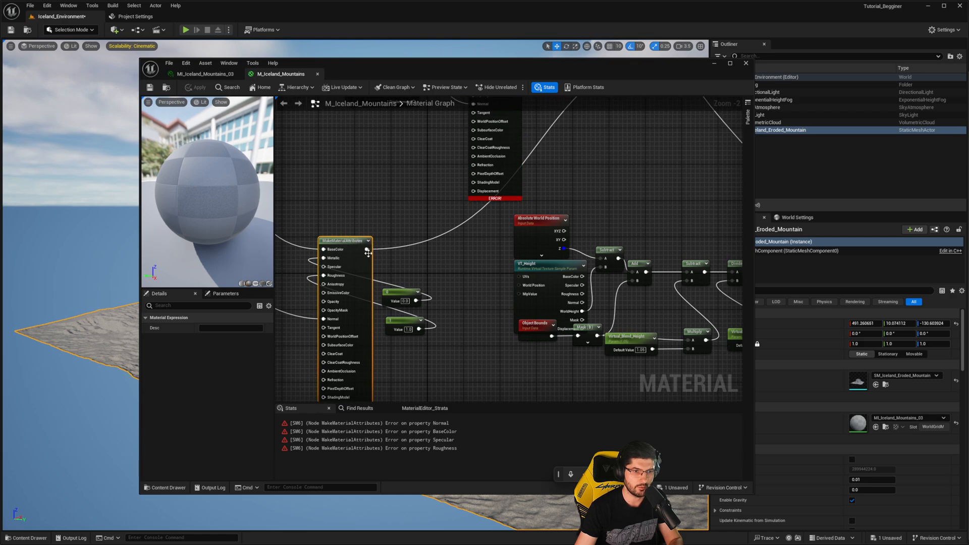
pyautogui.moveTo(362, 247); pyautogui.dragTo(336, 262, button='right')
pyautogui.scroll(-2, 365, 262)
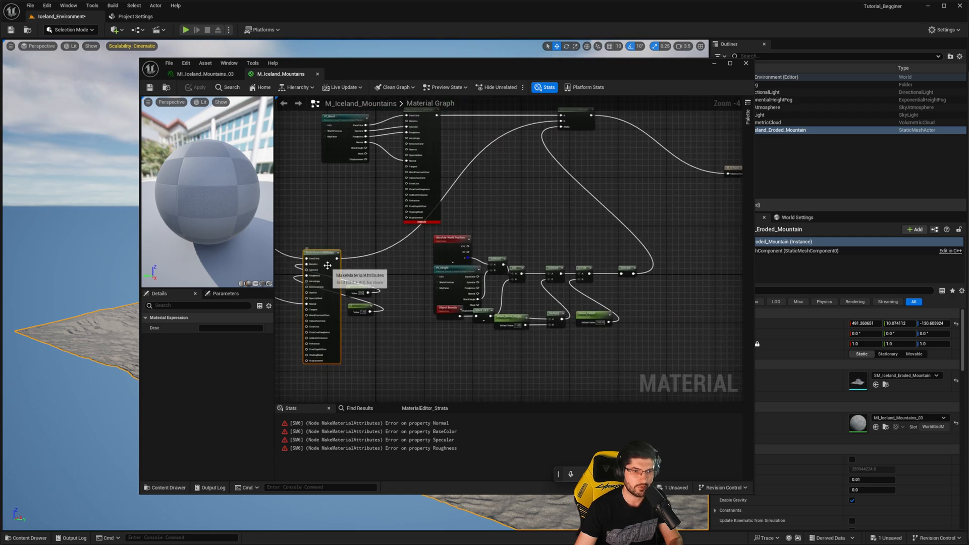
pyautogui.moveTo(337, 259); pyautogui.dragTo(727, 174)
pyautogui.moveTo(639, 188); pyautogui.dragTo(568, 208, button='right')
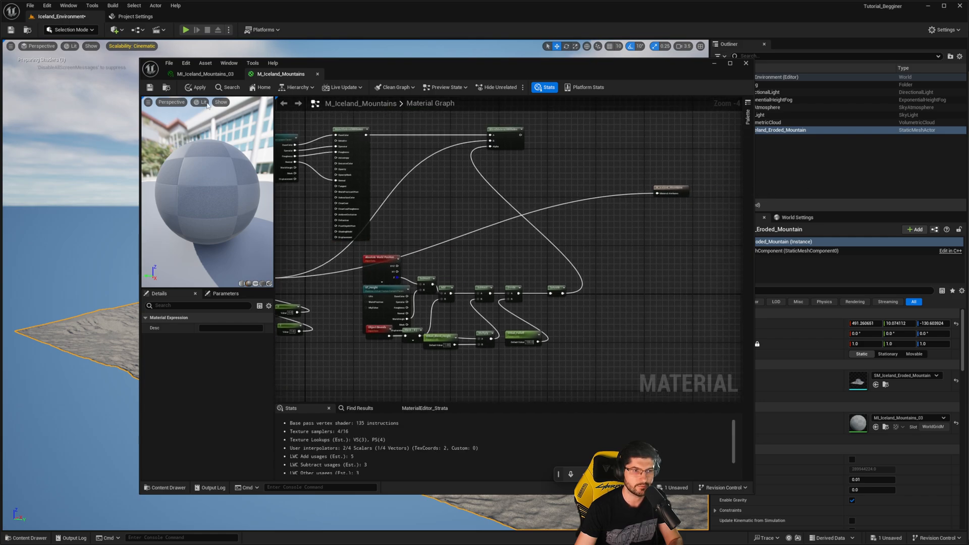
pyautogui.click(196, 87)
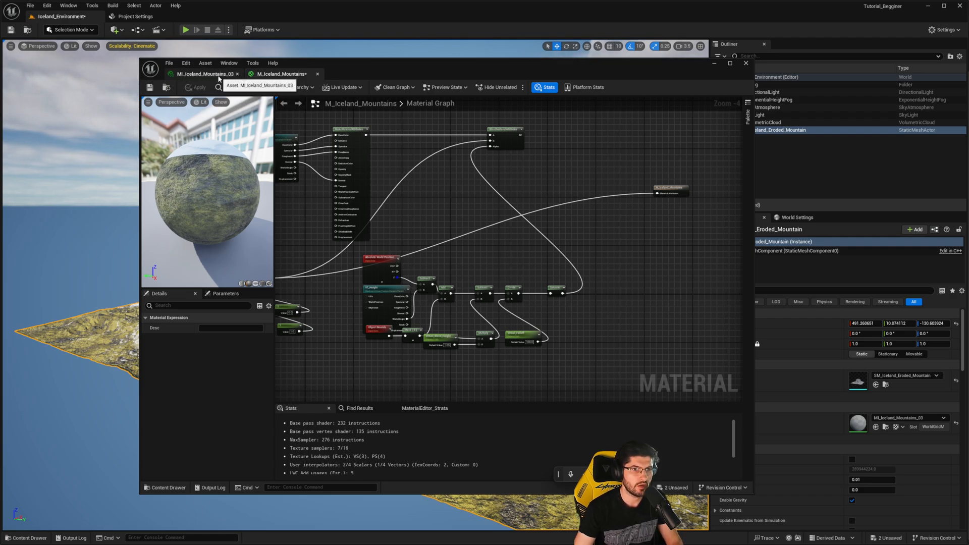
# - Return to MI_Iceland_Mountains_03 and expand its global scalar and texture parameter values
pyautogui.click(218, 75)
pyautogui.click(313, 136)
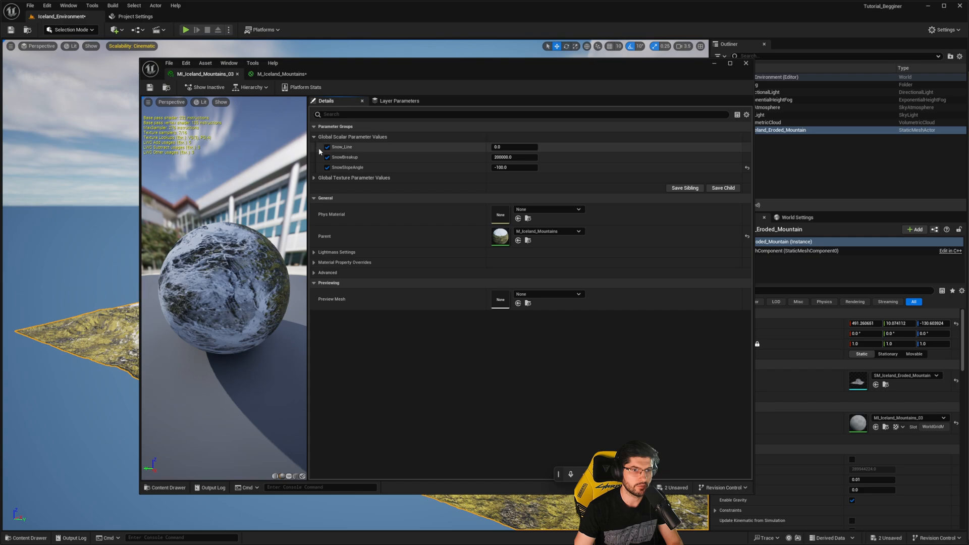
pyautogui.click(319, 178)
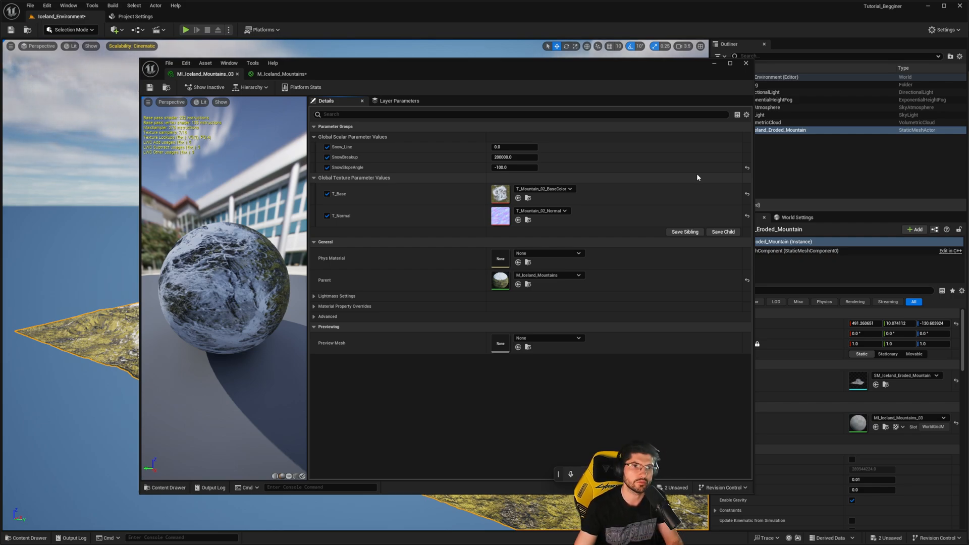
# - Move the material editor aside and fly around the mountain to examine its snow, rock and grass material
pyautogui.moveTo(434, 72); pyautogui.dragTo(968, 72)
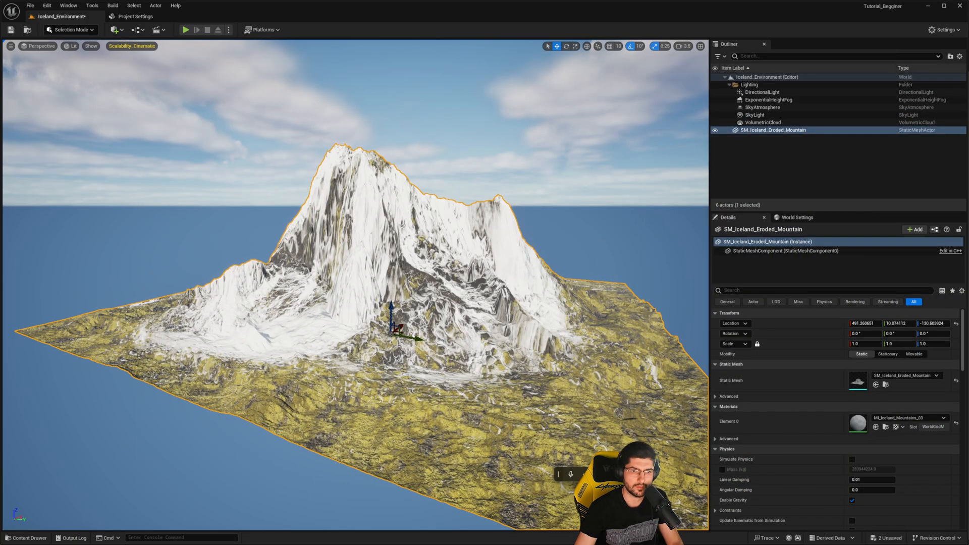
pyautogui.press('d')
pyautogui.moveTo(459, 248); pyautogui.dragTo(298, 273, button='right')
pyautogui.press('w')
pyautogui.press('d')
pyautogui.press('d')
pyautogui.press('w')
pyautogui.press('s')
pyautogui.press('w')
pyautogui.press('s')
pyautogui.press('w')
pyautogui.press('a')
pyautogui.moveTo(414, 279)
pyautogui.mouseDown(button='right')
pyautogui.moveTo(445, 280)
pyautogui.moveTo(429, 271)
pyautogui.mouseUp(button='right')
pyautogui.press('s')
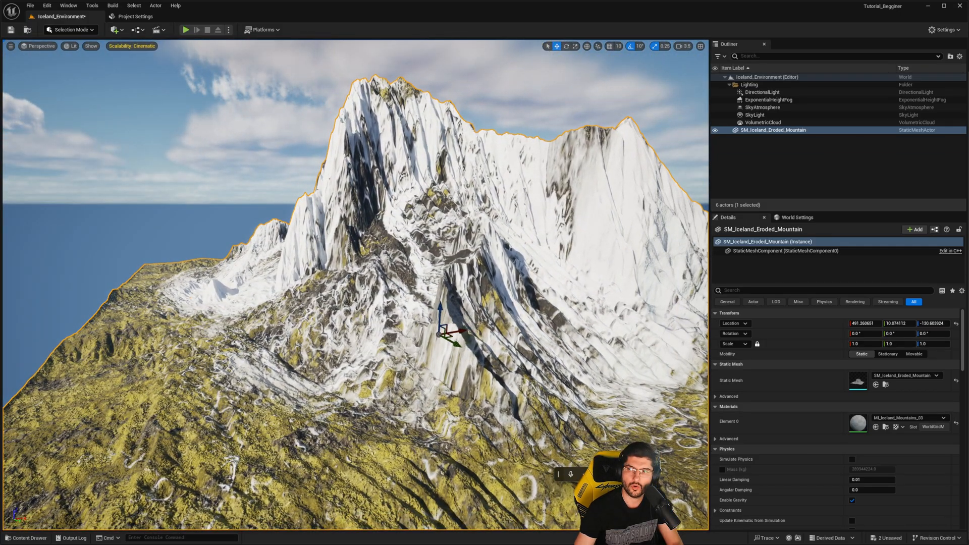
# - Bring MI_Iceland_Mountains_03 back beside the mountain and check the textures in the T_Mountain_01 folder
pyautogui.doubleClick(858, 423)
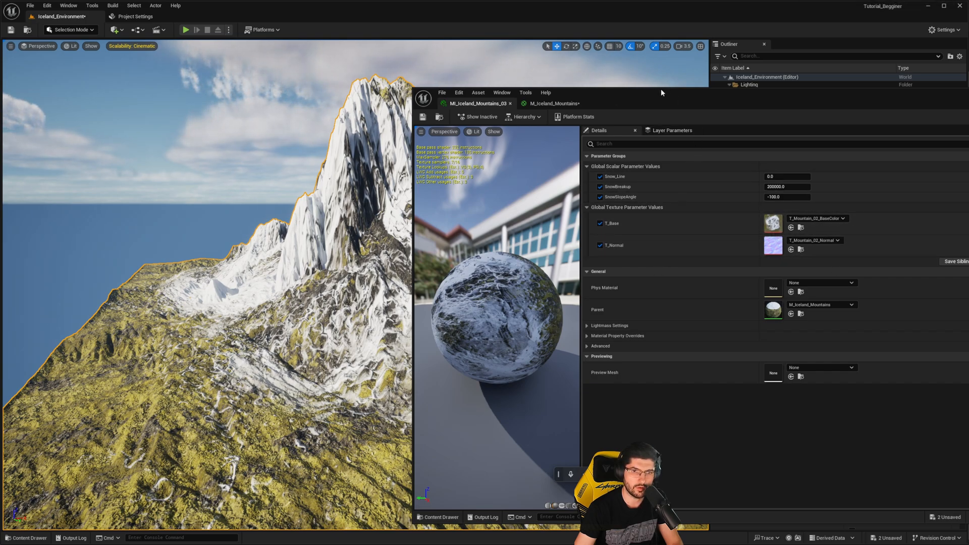
pyautogui.moveTo(647, 89); pyautogui.dragTo(397, 44)
pyautogui.hotkey('ctrl', 'space')
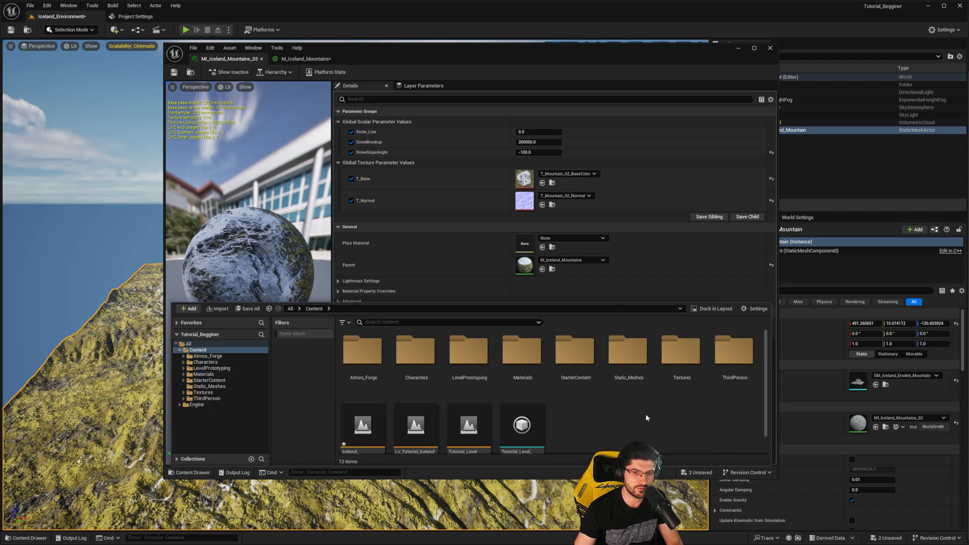
pyautogui.doubleClick(681, 354)
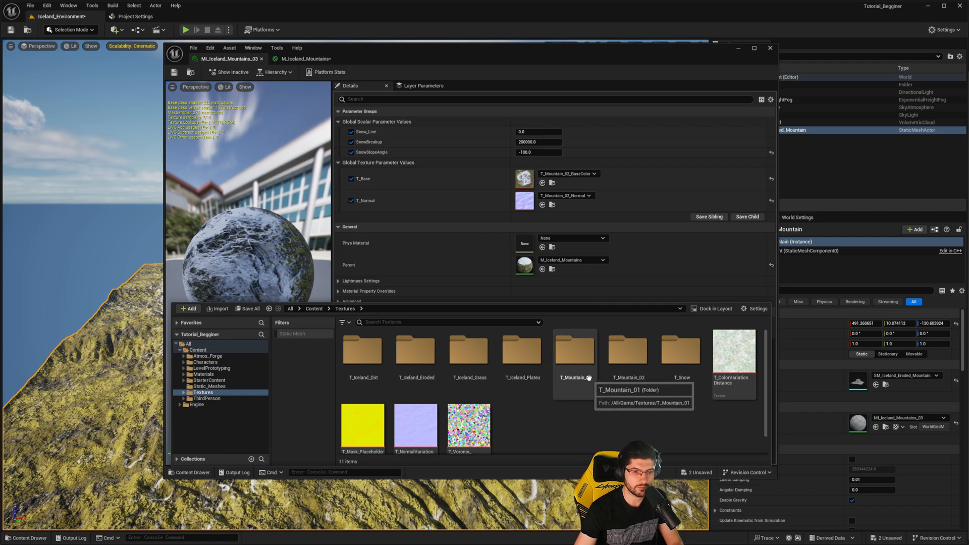
pyautogui.moveTo(450, 51); pyautogui.dragTo(319, 50)
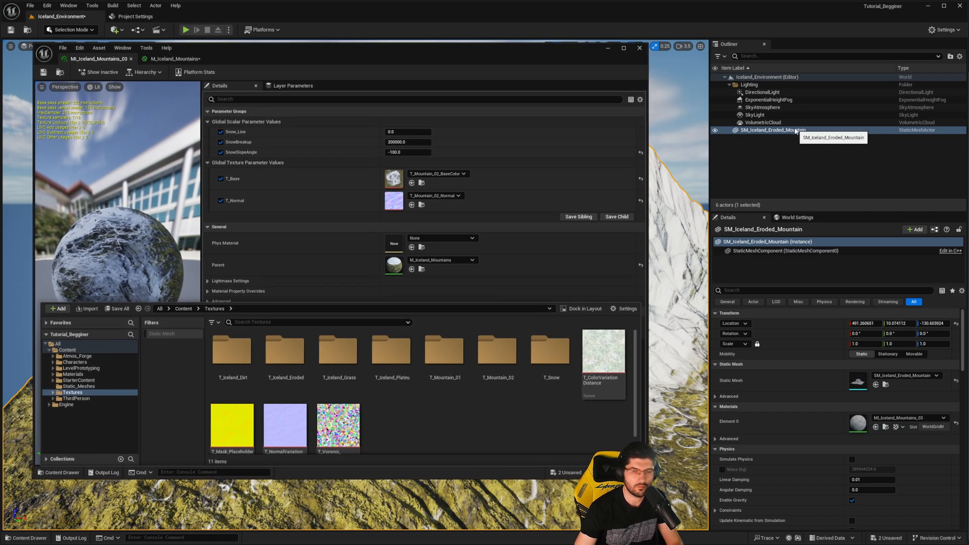
pyautogui.doubleClick(453, 343)
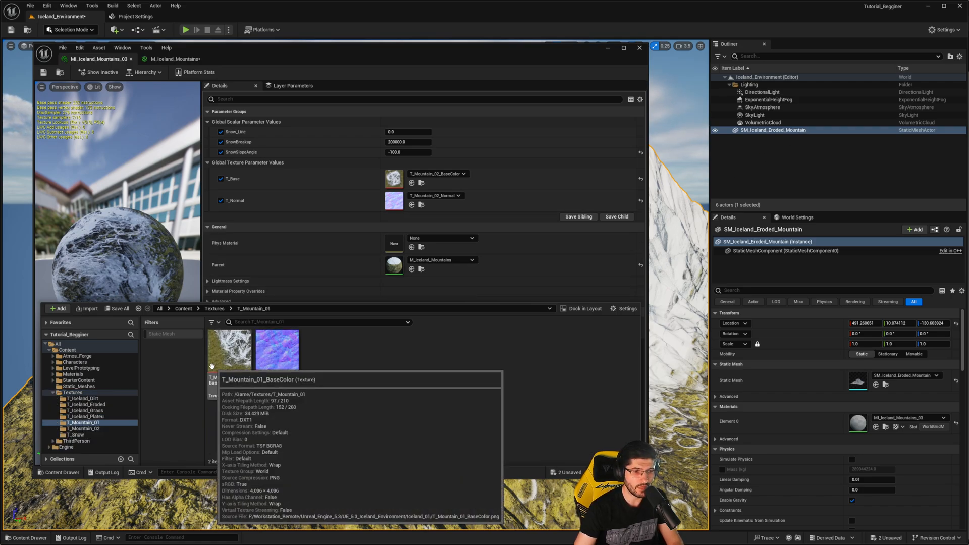
pyautogui.moveTo(676, 292)
pyautogui.mouseDown(button='right')
pyautogui.moveTo(678, 308)
pyautogui.moveTo(671, 303)
pyautogui.mouseUp(button='right')
pyautogui.scroll(1, 679, 308)
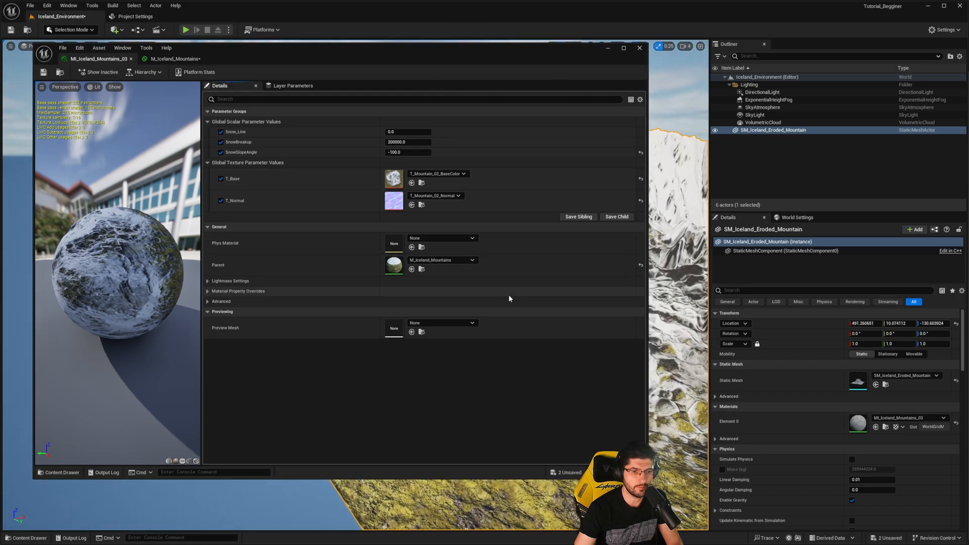
# - From the T_Iceland_Eroded folder, assign T_Iceland_Eroded_BaseColor to T_Base and Iceland_Eroded_Normal to T_Normal in MI_Iceland_Mountains_03
pyautogui.hotkey('ctrl', 'space')
pyautogui.click(215, 308)
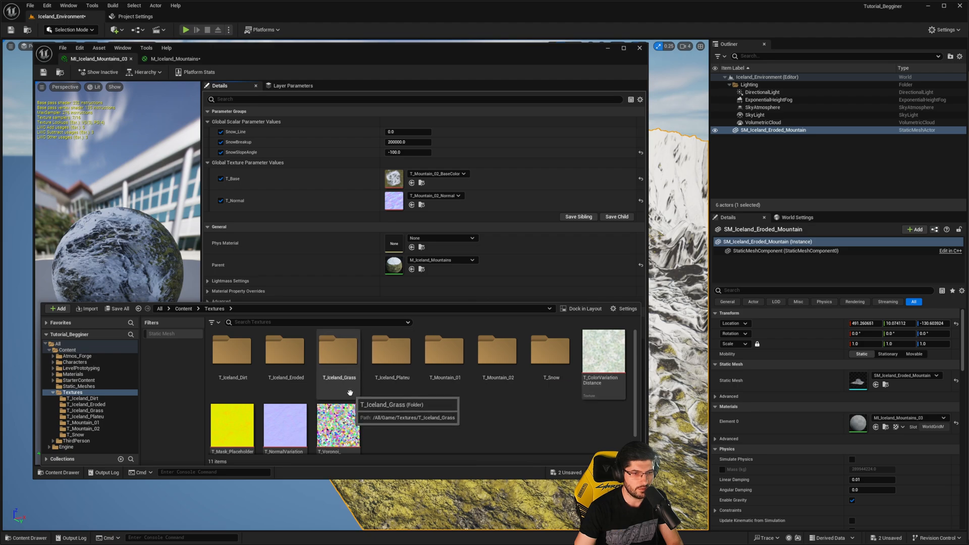
pyautogui.click(286, 362)
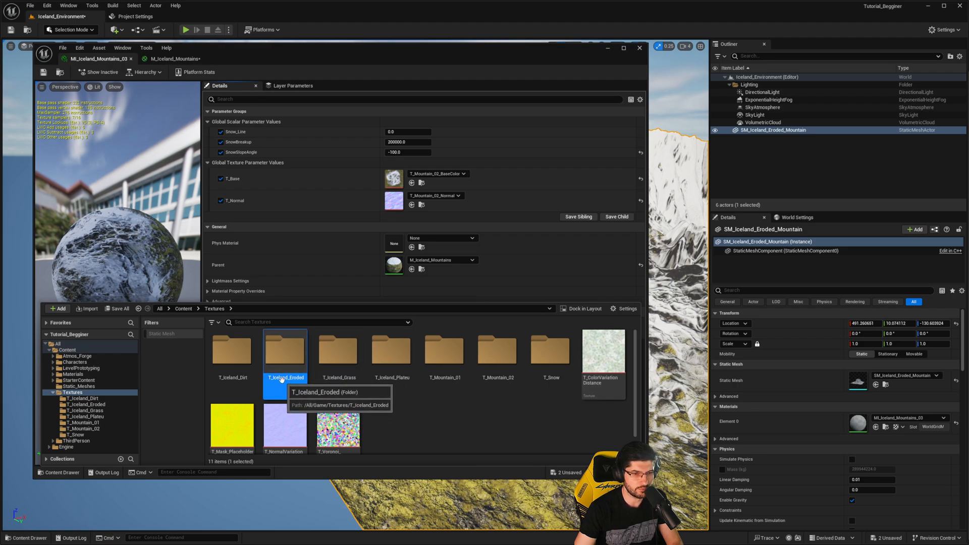
pyautogui.doubleClick(282, 378)
pyautogui.click(223, 356)
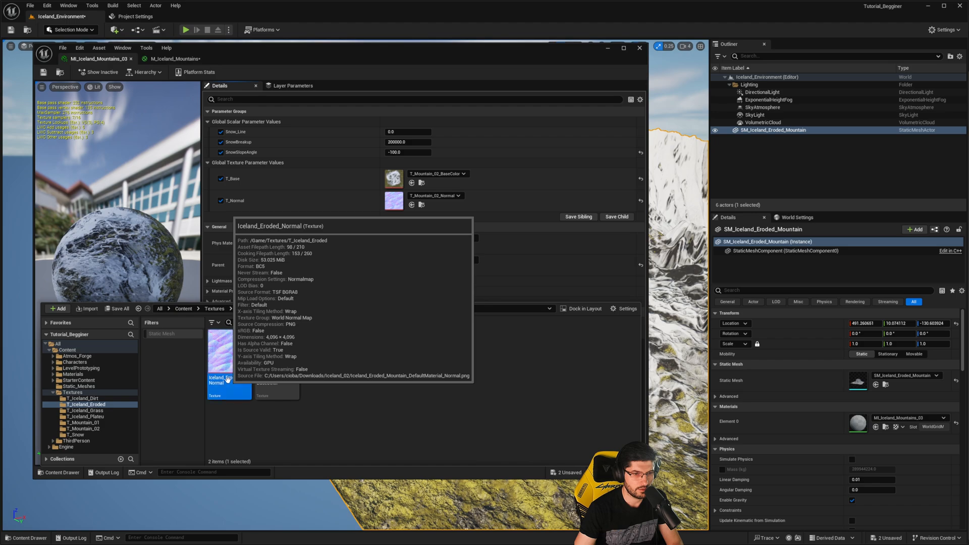
pyautogui.click(282, 339)
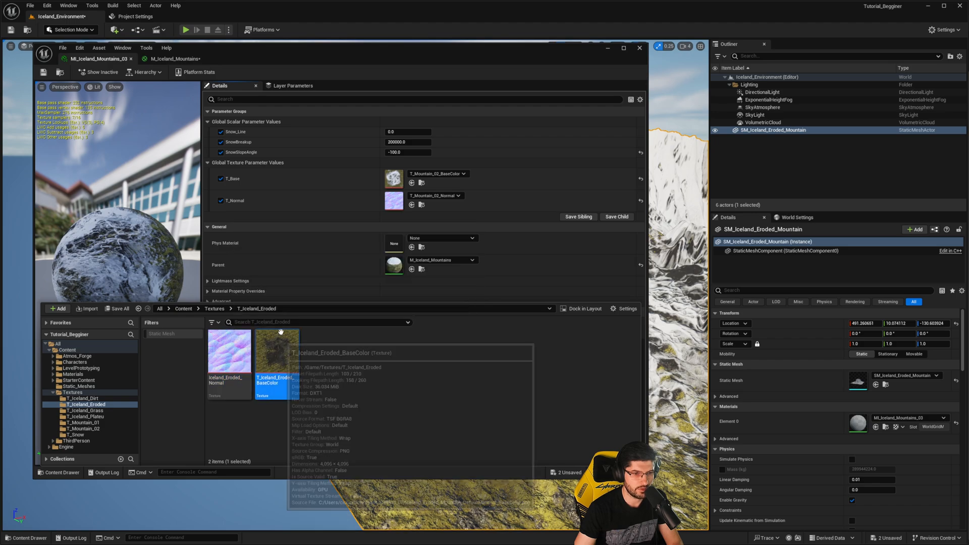
pyautogui.click(239, 383)
pyautogui.click(278, 361)
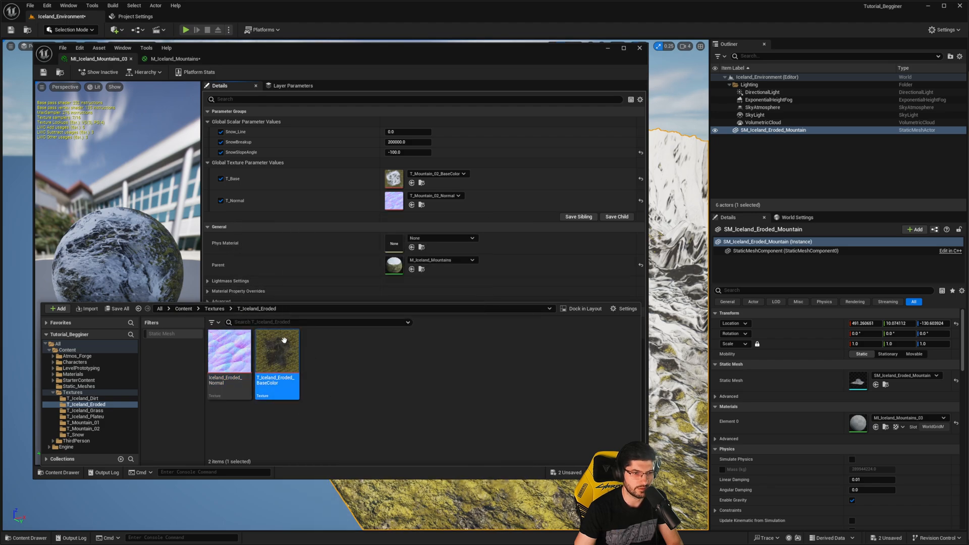
pyautogui.moveTo(282, 348); pyautogui.dragTo(394, 179)
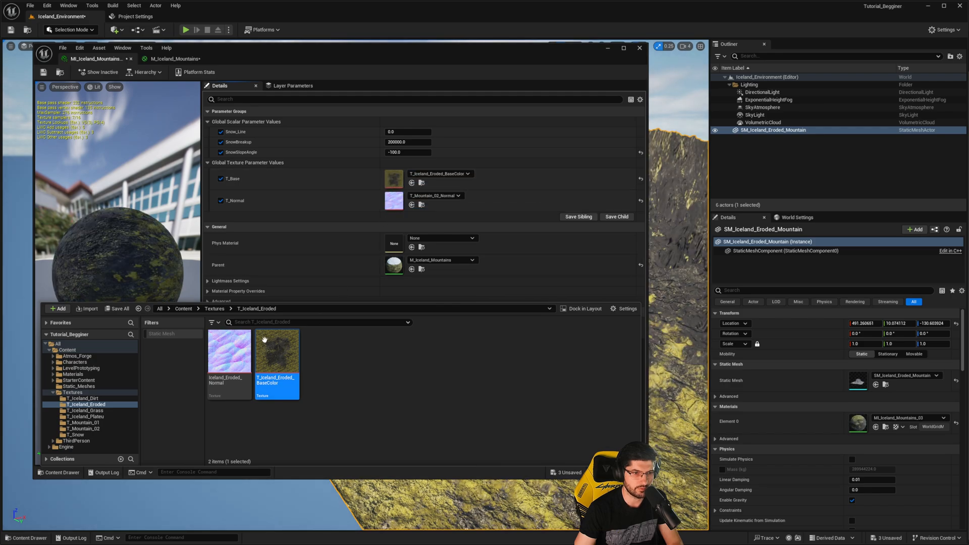
pyautogui.moveTo(229, 360); pyautogui.dragTo(394, 202)
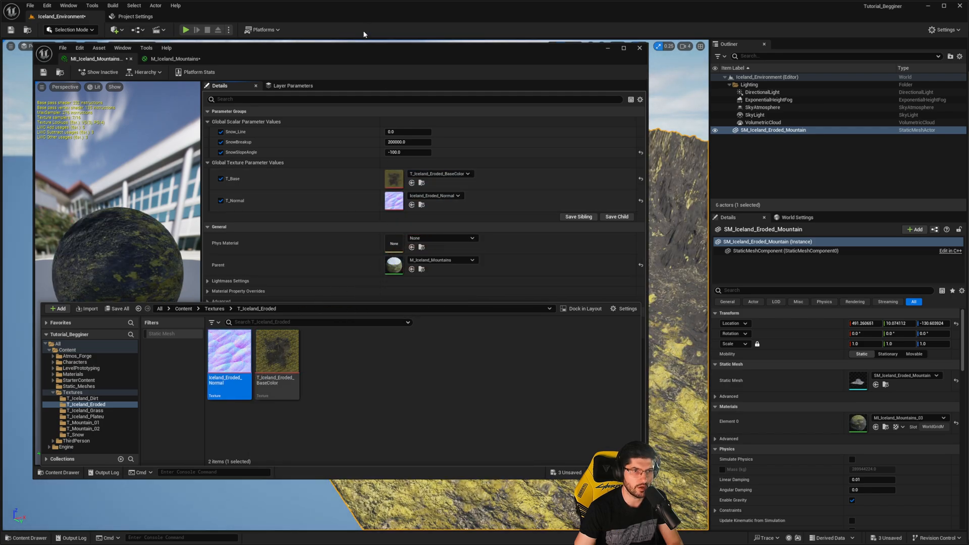
# - Move the material editor aside and examine the whole mountain with its eroded textures
pyautogui.moveTo(371, 52); pyautogui.dragTo(968, 40)
pyautogui.moveTo(570, 202); pyautogui.dragTo(751, 229, button='right')
pyautogui.press('w')
pyautogui.press('a')
pyautogui.scroll(1, 727, 239)
pyautogui.press('s')
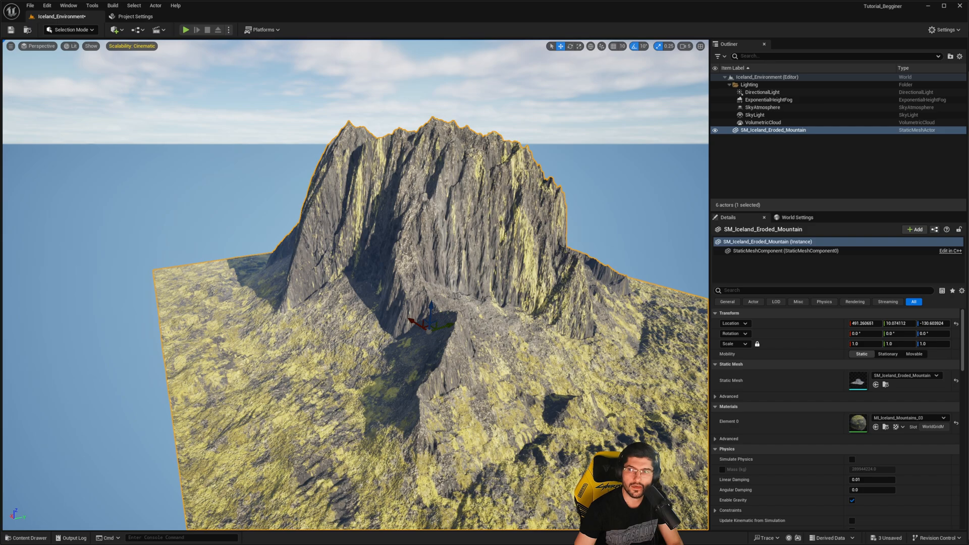
# - Set Snow_Line to about -9154, SnowBreakup to about 1161.48 and SnowSlopeAngle to about 0.091, then close the material editor
pyautogui.moveTo(968, 112); pyautogui.dragTo(781, 71)
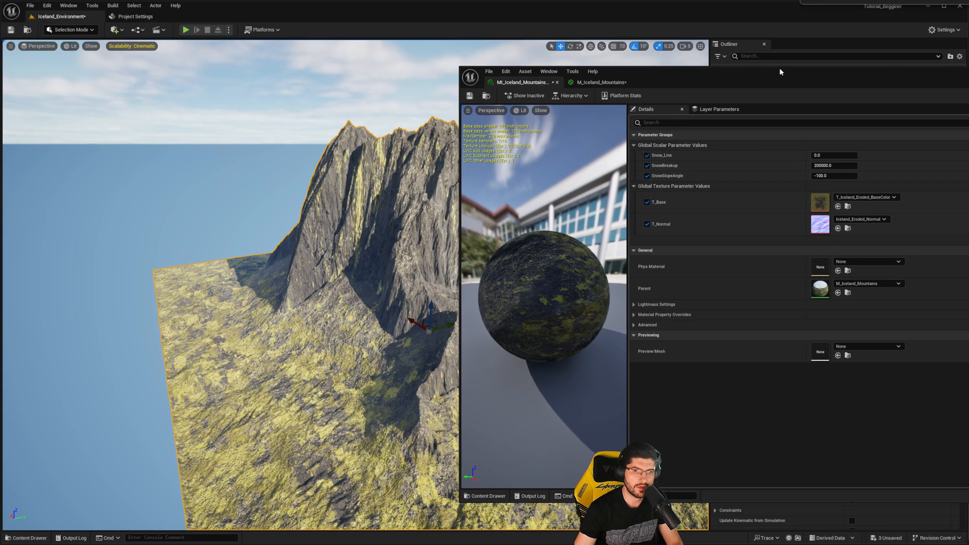
pyautogui.moveTo(837, 155); pyautogui.dragTo(851, 176)
pyautogui.hotkey('ctrl', 'z')
pyautogui.moveTo(313, 282); pyautogui.dragTo(260, 236, button='right')
pyautogui.press('d')
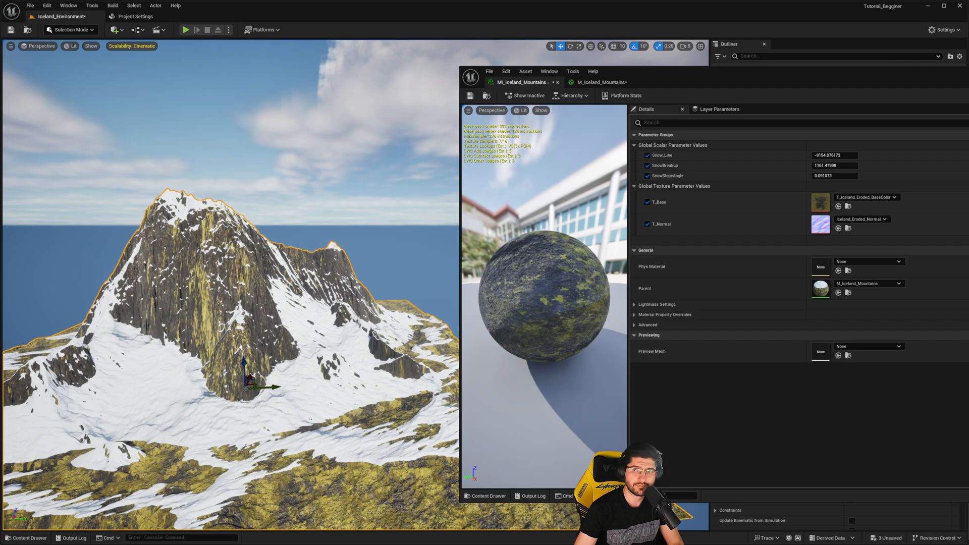
pyautogui.hotkey('alt', 'F4')
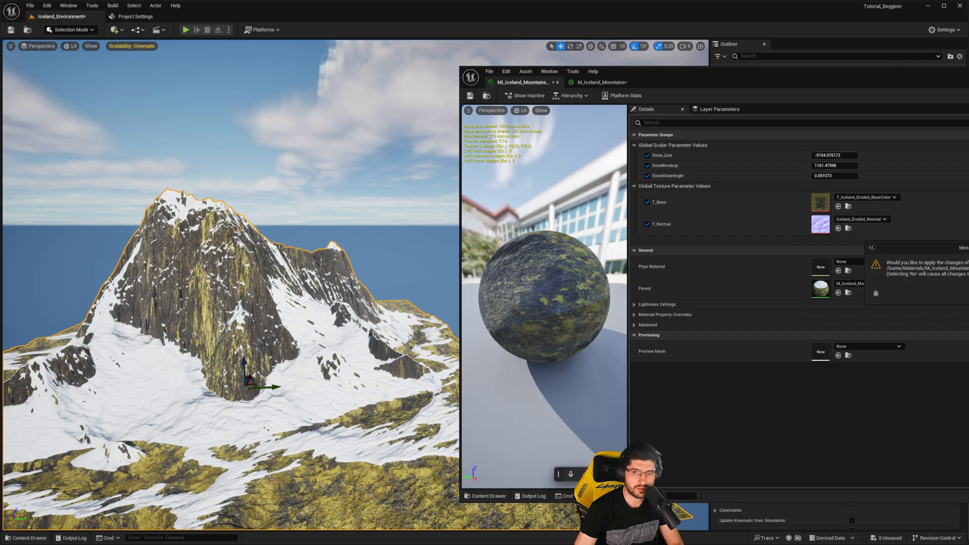
pyautogui.click(968, 292)
# - Duplicate SM_Iceland_Eroded_Mountain three times, arrange the copies around a valley and rotate the last copy to -50° about Z
pyautogui.moveTo(459, 187); pyautogui.dragTo(342, 270, button='right')
pyautogui.press('g')
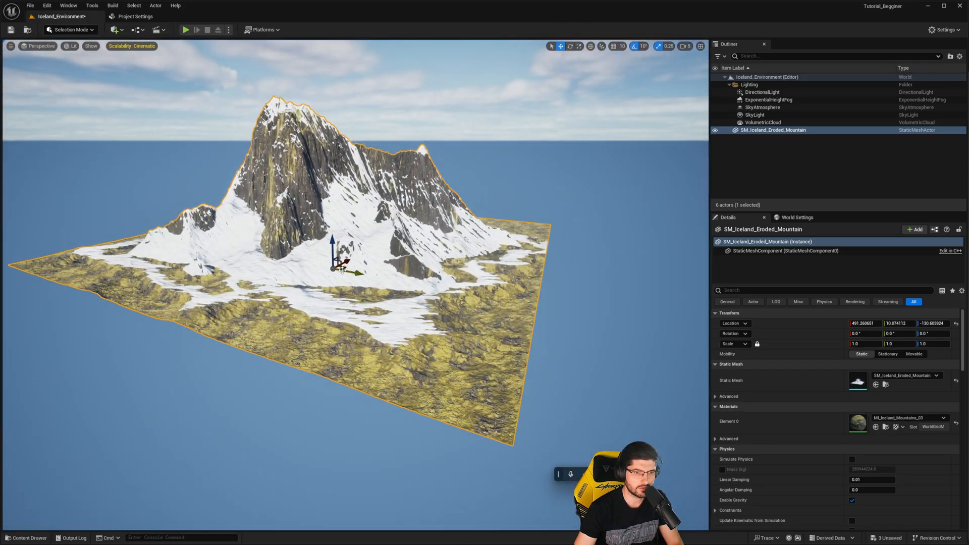
pyautogui.keyDown('alt'); pyautogui.moveTo(343, 268); pyautogui.dragTo(619, 242); pyautogui.keyUp('alt')
pyautogui.moveTo(587, 257); pyautogui.dragTo(625, 265, button='right')
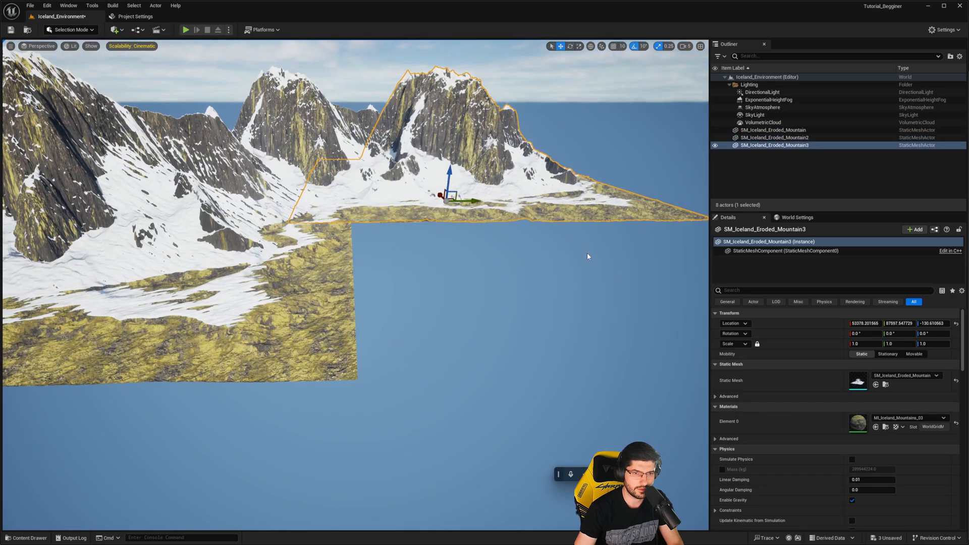
pyautogui.moveTo(431, 210); pyautogui.dragTo(688, 299)
pyautogui.moveTo(353, 262); pyautogui.dragTo(440, 222, button='right')
# - View the valley between the duplicated mountains in game view from several heights and angles
pyautogui.press('g')
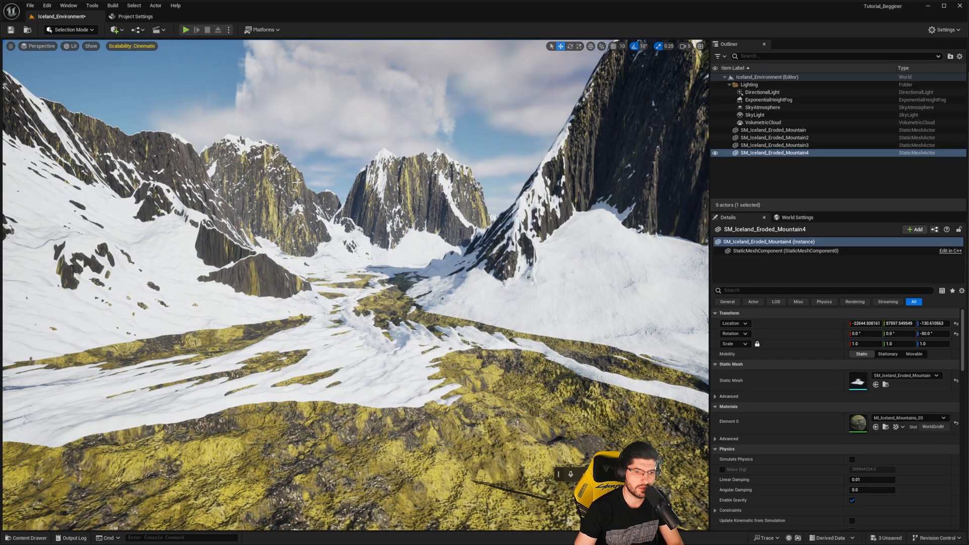
pyautogui.press('s')
pyautogui.moveTo(412, 317); pyautogui.dragTo(408, 298, button='right')
pyautogui.press('w')
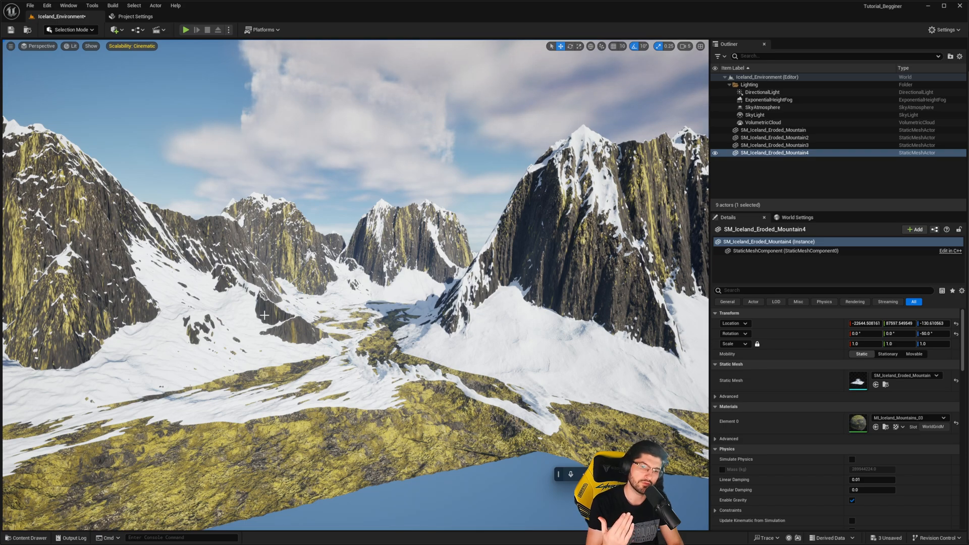
pyautogui.press('w')
pyautogui.moveTo(259, 319); pyautogui.dragTo(330, 309, button='right')
# - Open the Lv_Tutorial_Iceland level from the project's Content folder
pyautogui.hotkey('ctrl', 'space')
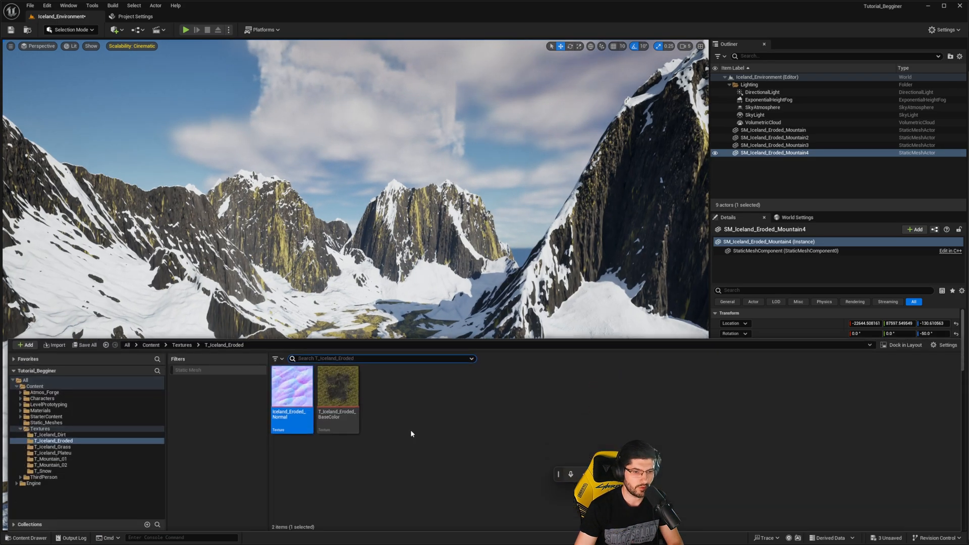
pyautogui.click(151, 345)
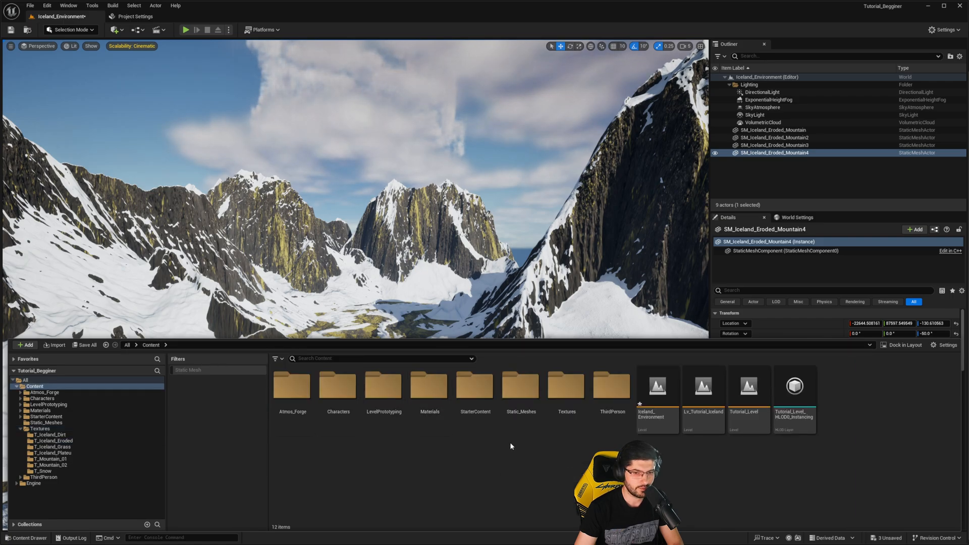
pyautogui.click(707, 427)
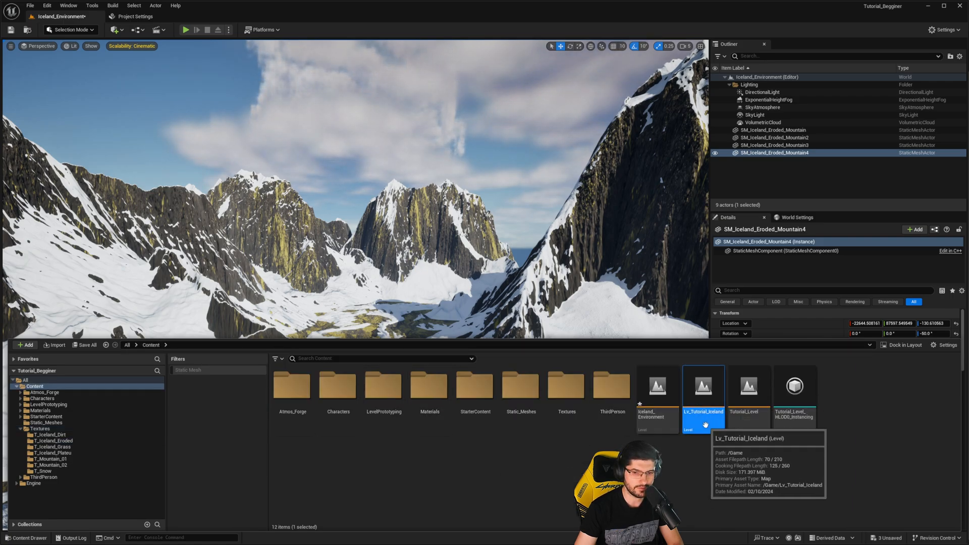
pyautogui.doubleClick(708, 428)
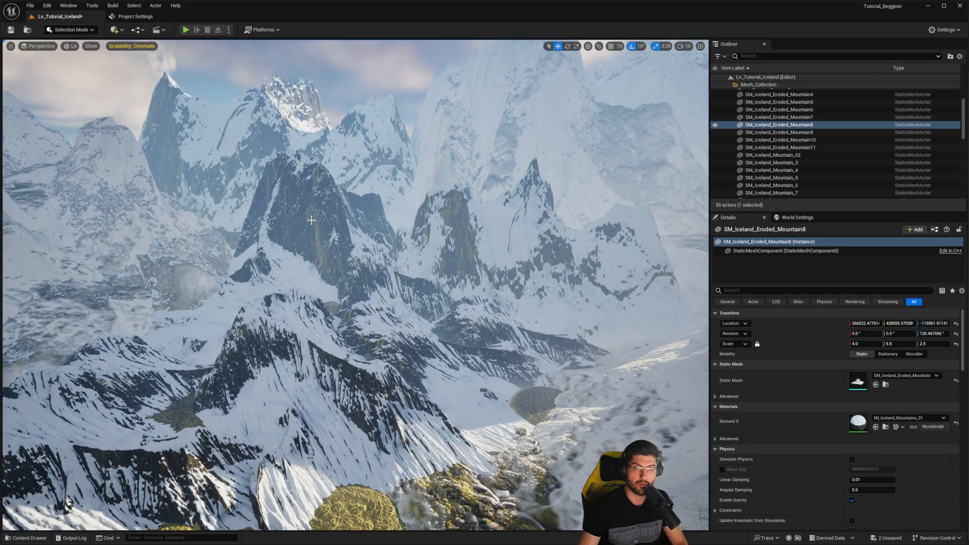
# - Delete the Landscape actor from the Lv_Tutorial_Iceland level despite its references
pyautogui.moveTo(293, 217); pyautogui.dragTo(217, 222, button='right')
pyautogui.moveTo(369, 273)
pyautogui.mouseDown(button='right')
pyautogui.moveTo(443, 268)
pyautogui.moveTo(436, 264)
pyautogui.moveTo(447, 275)
pyautogui.moveTo(369, 273)
pyautogui.mouseUp(button='right')
pyautogui.scroll(5, 848, 121)
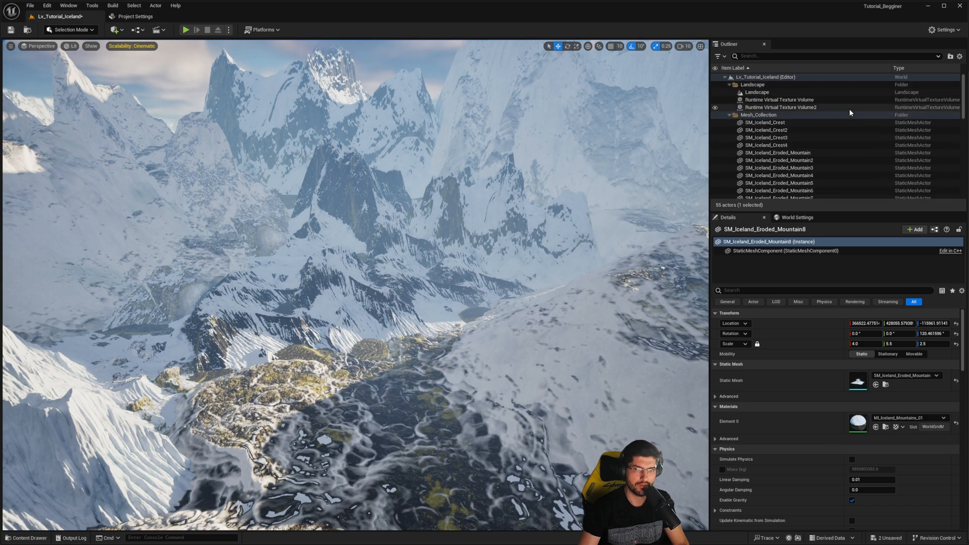
pyautogui.click(785, 94)
pyautogui.moveTo(549, 261); pyautogui.dragTo(454, 249, button='right')
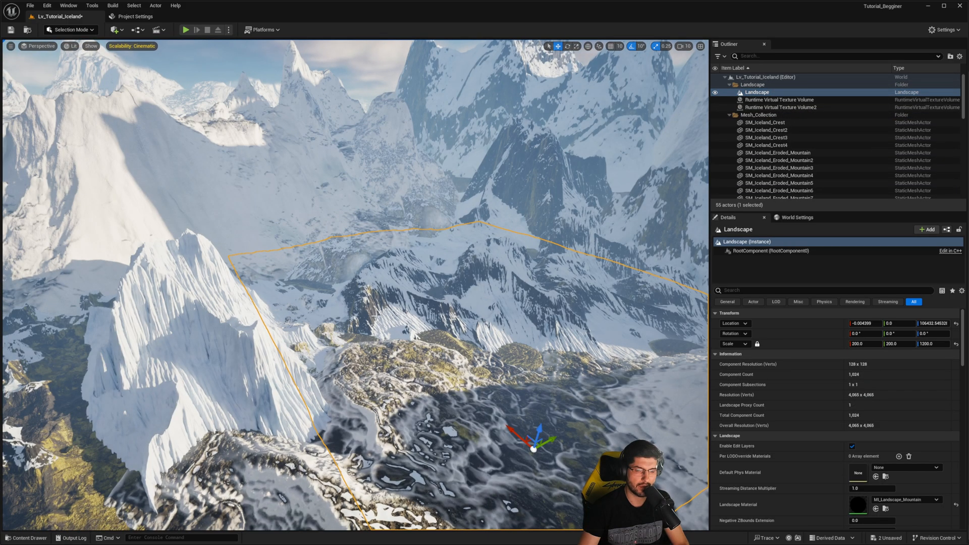
pyautogui.moveTo(381, 306); pyautogui.dragTo(444, 330, button='right')
pyautogui.press('Delete')
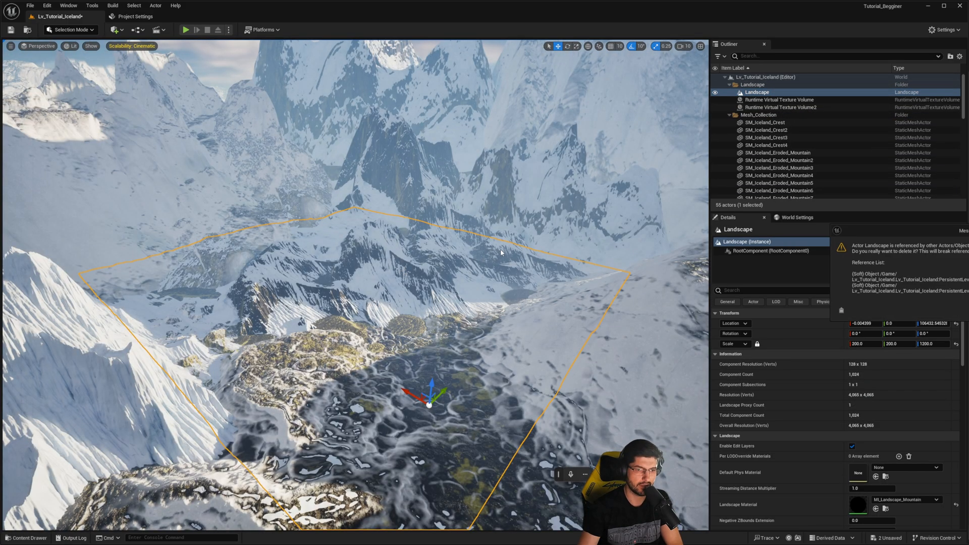
pyautogui.press('Return')
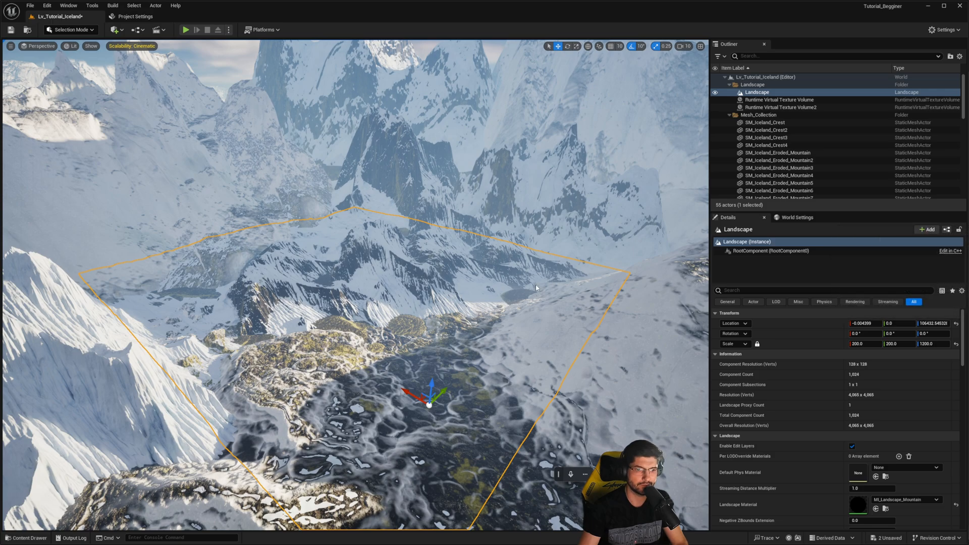
# - Delete Runtime Virtual Texture Volume and Runtime Virtual Texture Volume2 from the Landscape folder
pyautogui.moveTo(484, 303); pyautogui.dragTo(489, 318, button='right')
pyautogui.press('w')
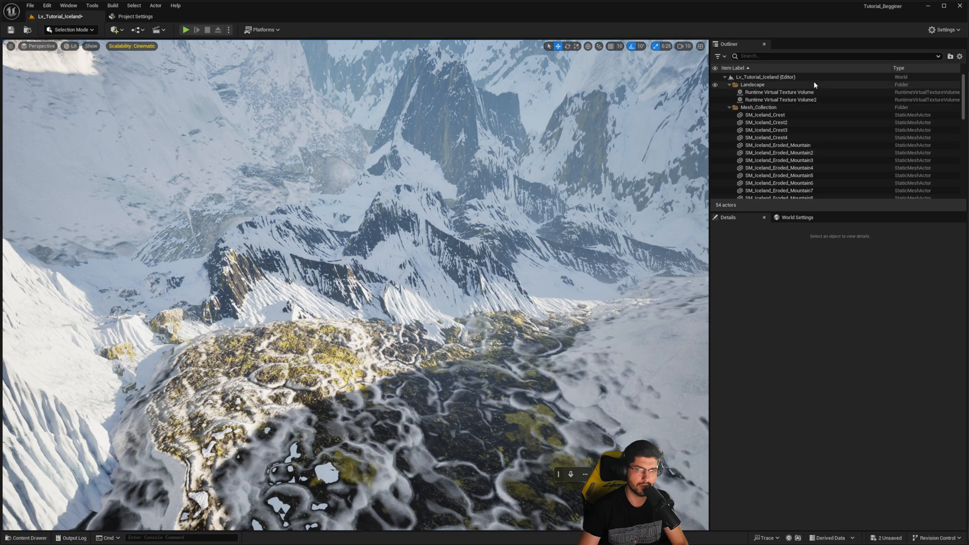
pyautogui.click(781, 93)
pyautogui.keyDown('shift'); pyautogui.click(783, 100); pyautogui.keyUp('shift')
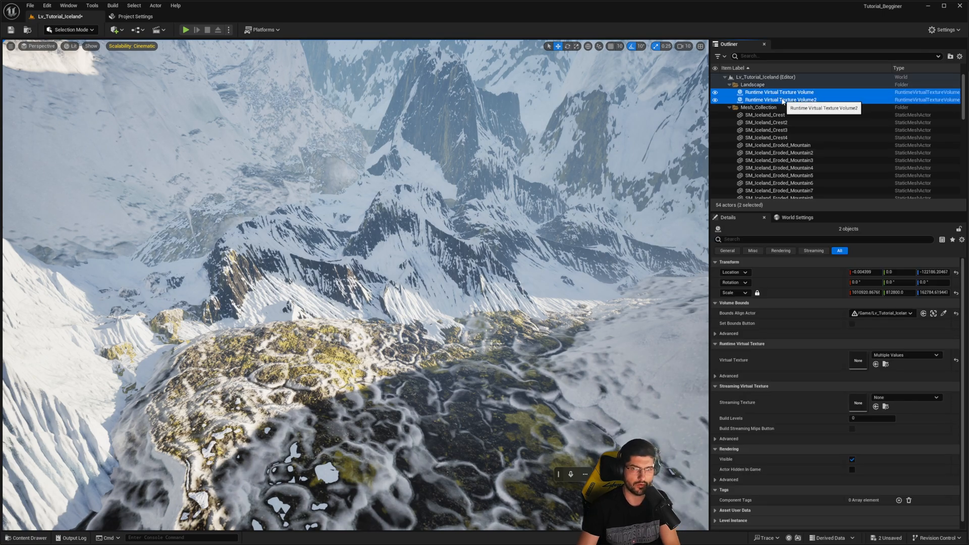
pyautogui.press('Delete')
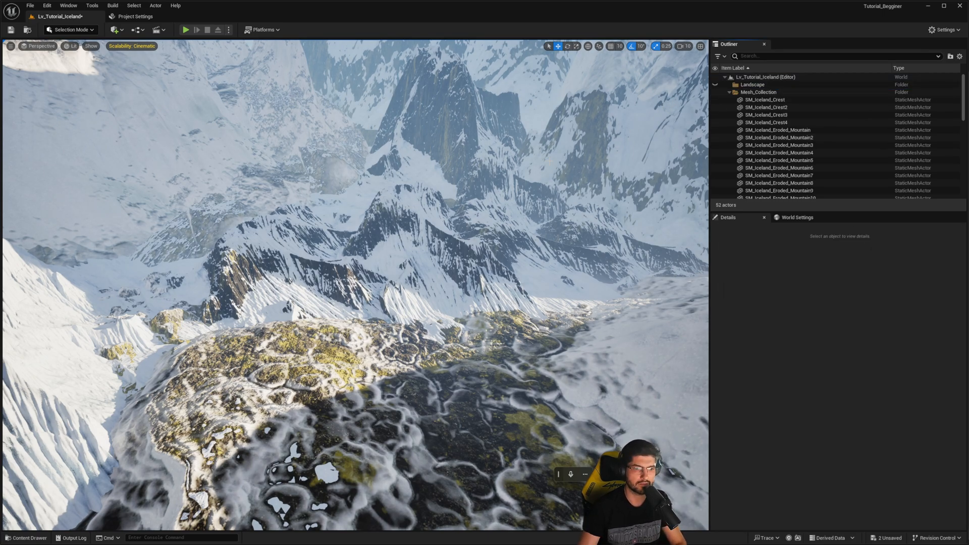
# - Switch the editor from Selection mode to Landscape mode to start a new landscape
pyautogui.moveTo(480, 158); pyautogui.dragTo(492, 177, button='right')
pyautogui.press('w')
pyautogui.moveTo(478, 404); pyautogui.dragTo(477, 405, button='right')
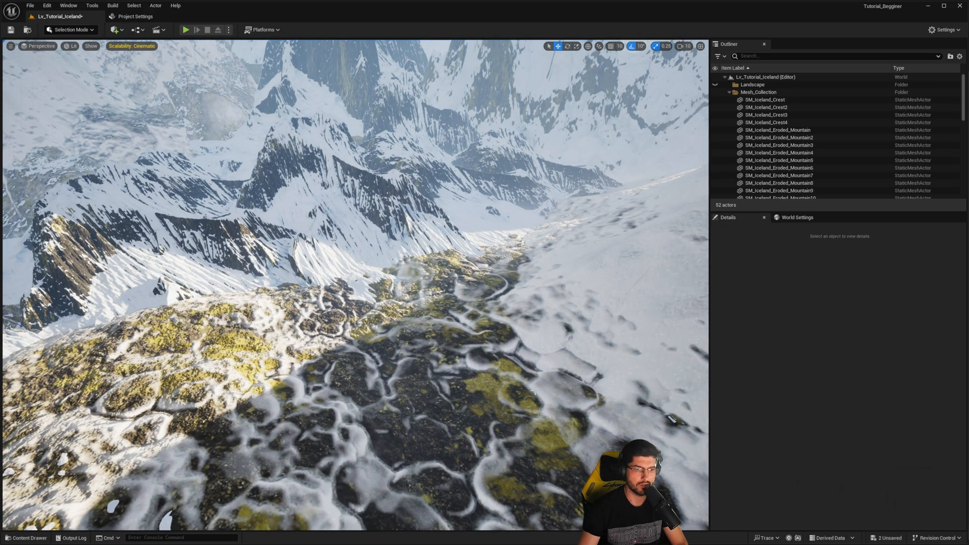
pyautogui.moveTo(294, 182); pyautogui.dragTo(272, 173, button='right')
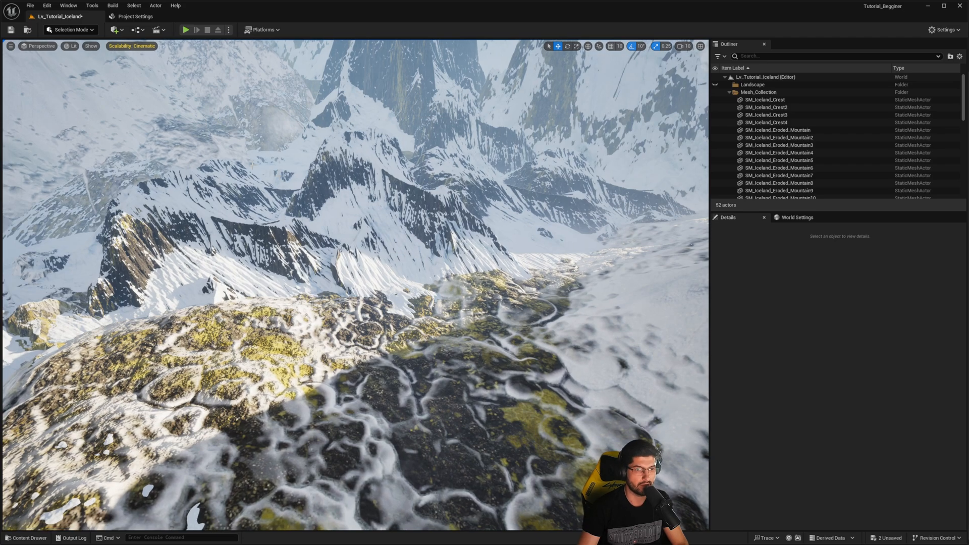
pyautogui.click(114, 30)
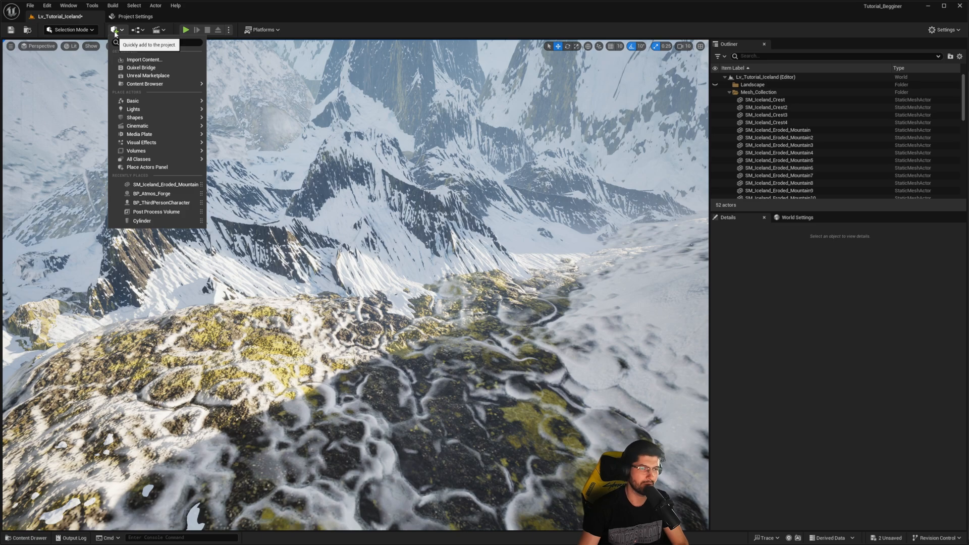
pyautogui.click(83, 31)
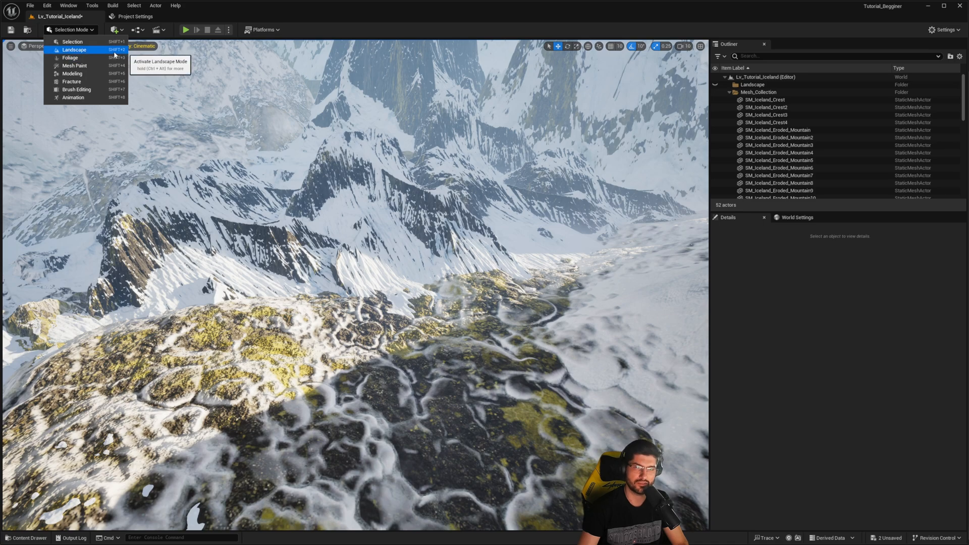
pyautogui.click(74, 50)
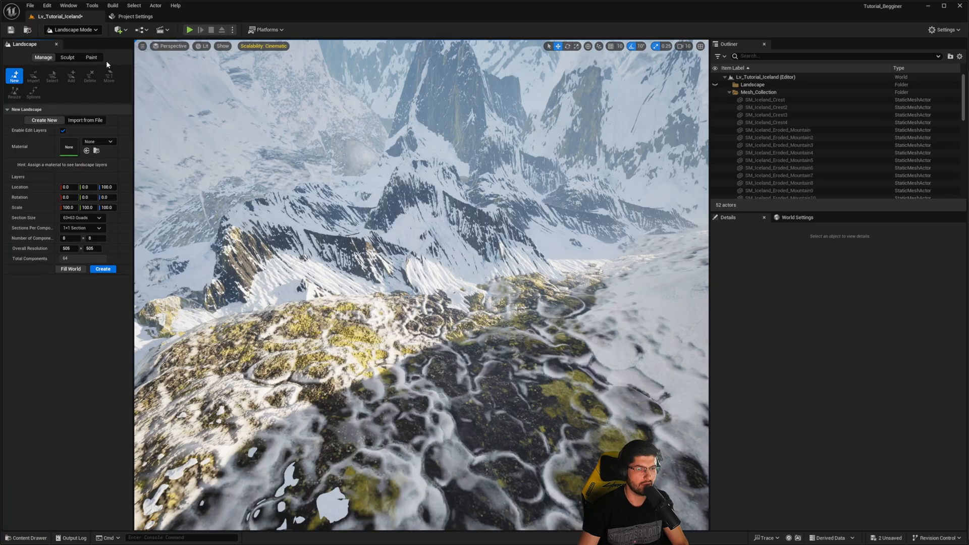
# - Configure the new landscape with a section size of 255×255 quads and 2×2 sections per component
pyautogui.moveTo(421, 285); pyautogui.dragTo(499, 323, button='right')
pyautogui.moveTo(398, 325); pyautogui.dragTo(399, 325, button='right')
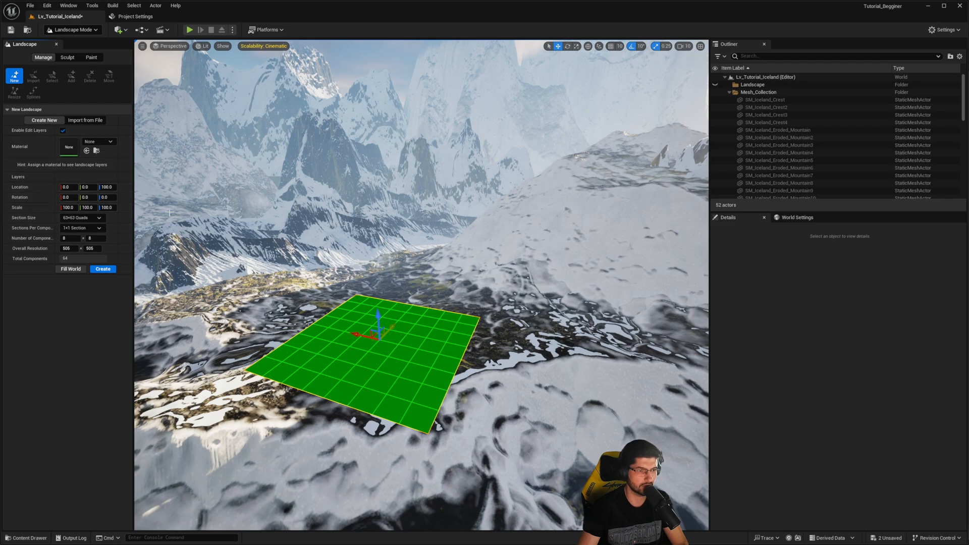
pyautogui.moveTo(132, 224); pyautogui.dragTo(204, 218)
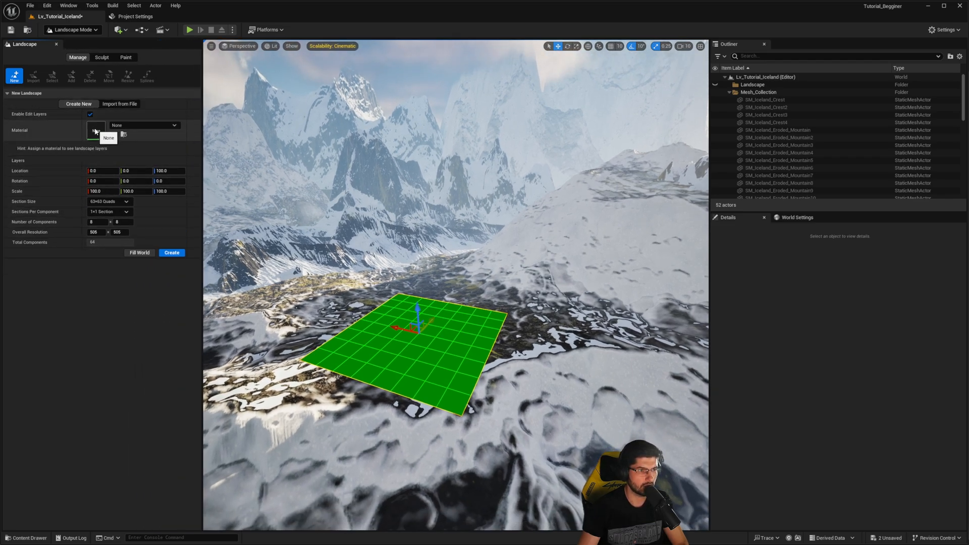
pyautogui.click(108, 202)
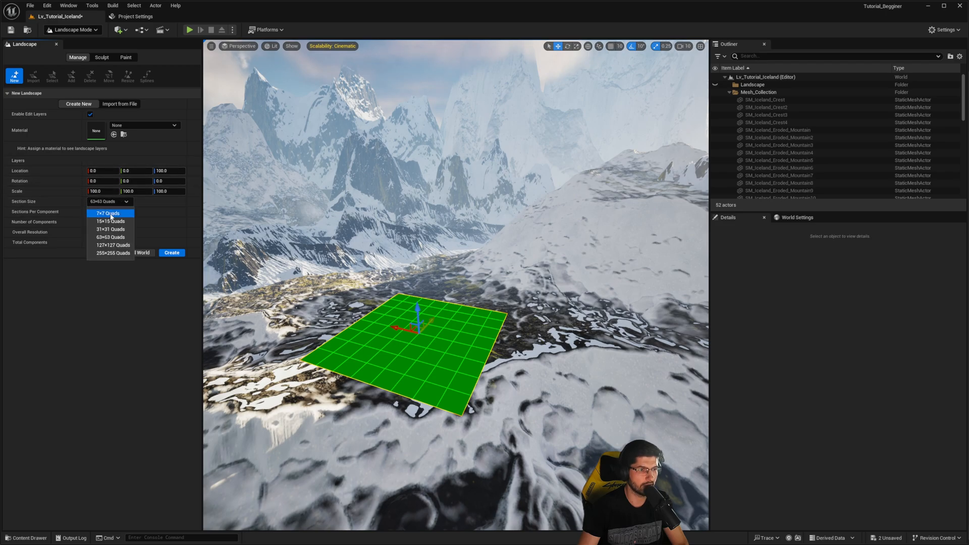
pyautogui.click(114, 253)
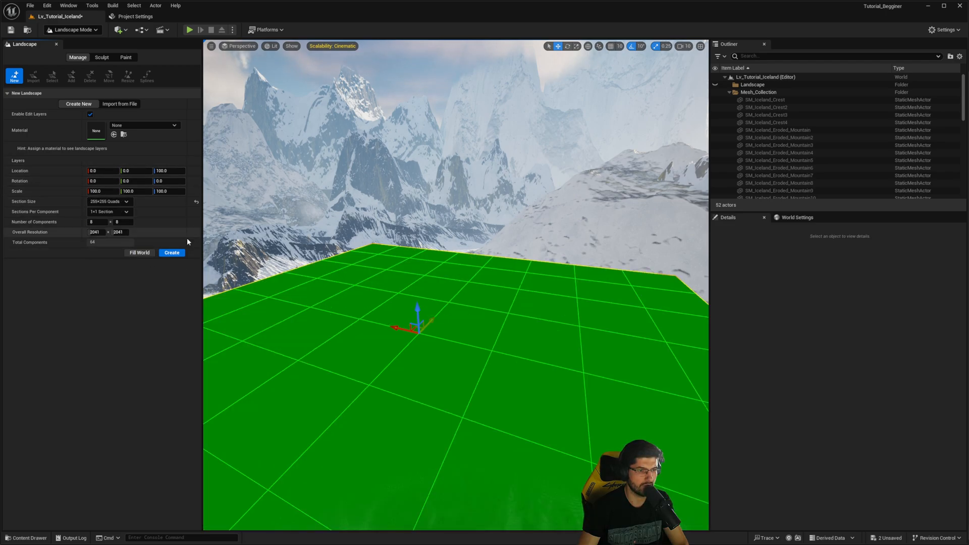
pyautogui.moveTo(456, 285); pyautogui.dragTo(397, 299, button='right')
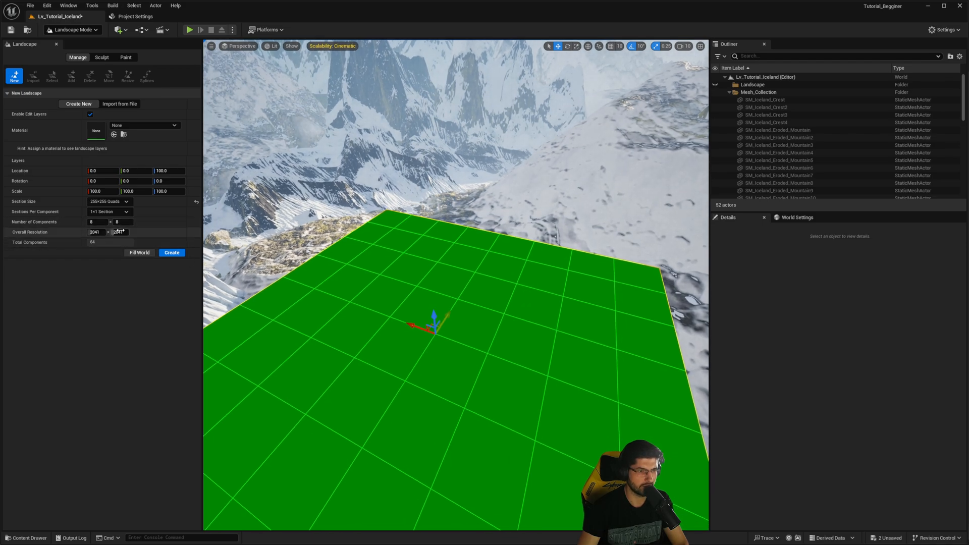
pyautogui.click(108, 213)
pyautogui.click(109, 231)
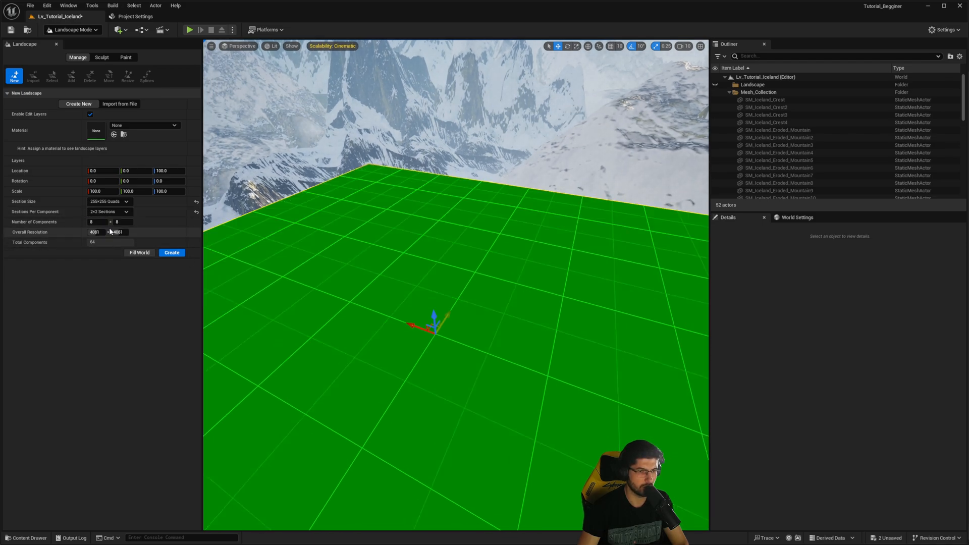
# - Move the landscape preview to about X 195721, Y 189189, Z -67924 between the mountains and create the landscape
pyautogui.moveTo(429, 285); pyautogui.dragTo(382, 237, button='right')
pyautogui.moveTo(424, 288); pyautogui.dragTo(347, 292, button='right')
pyautogui.moveTo(482, 194); pyautogui.dragTo(348, 268)
pyautogui.moveTo(489, 249); pyautogui.dragTo(404, 257, button='right')
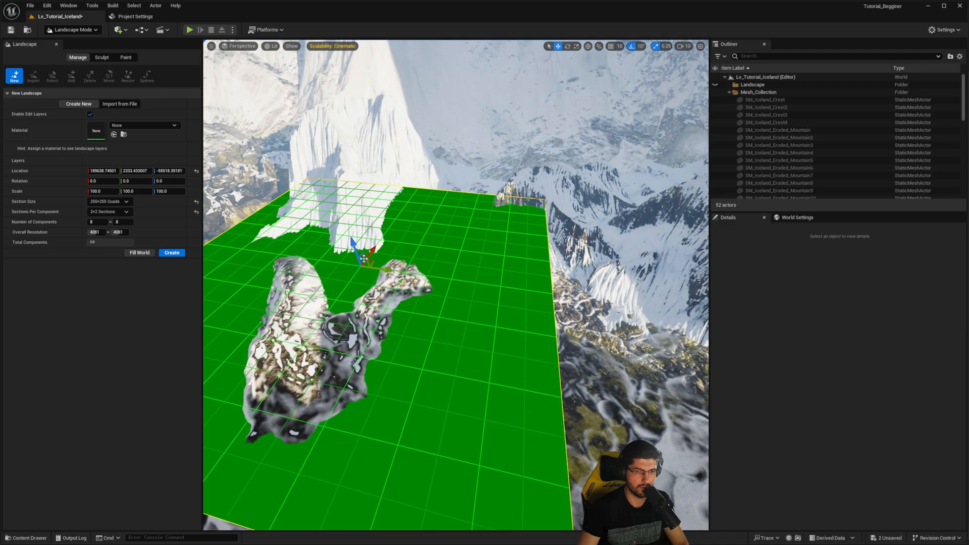
pyautogui.moveTo(372, 258); pyautogui.dragTo(443, 267)
pyautogui.moveTo(443, 267); pyautogui.dragTo(449, 283, button='right')
pyautogui.press('w')
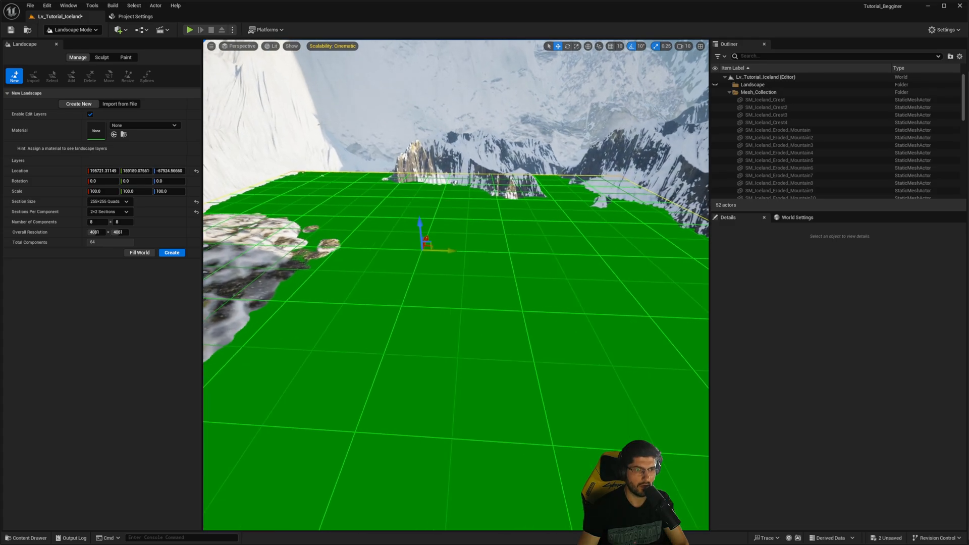
pyautogui.click(175, 257)
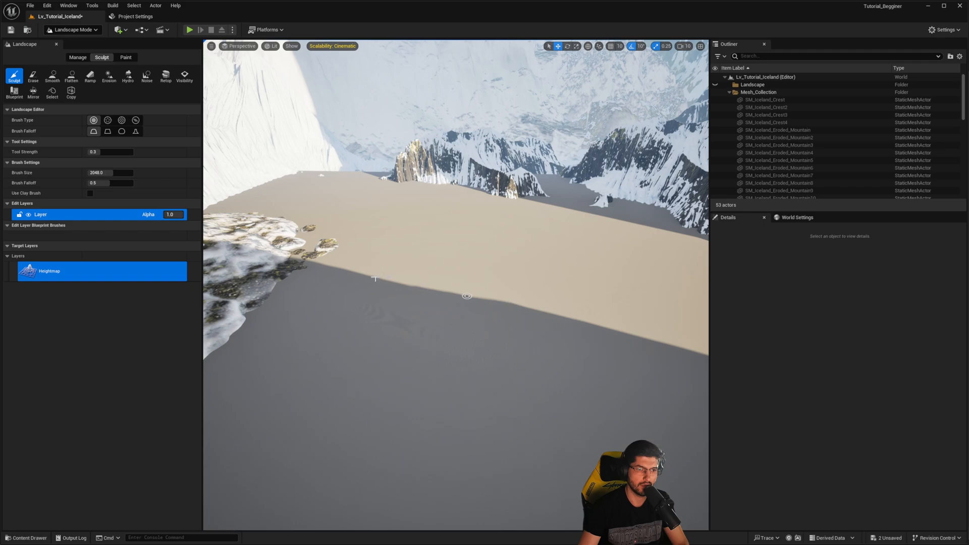
# - Examine the new landscape from several angles where it meets the snowy rock mesh
pyautogui.rightClick(379, 282)
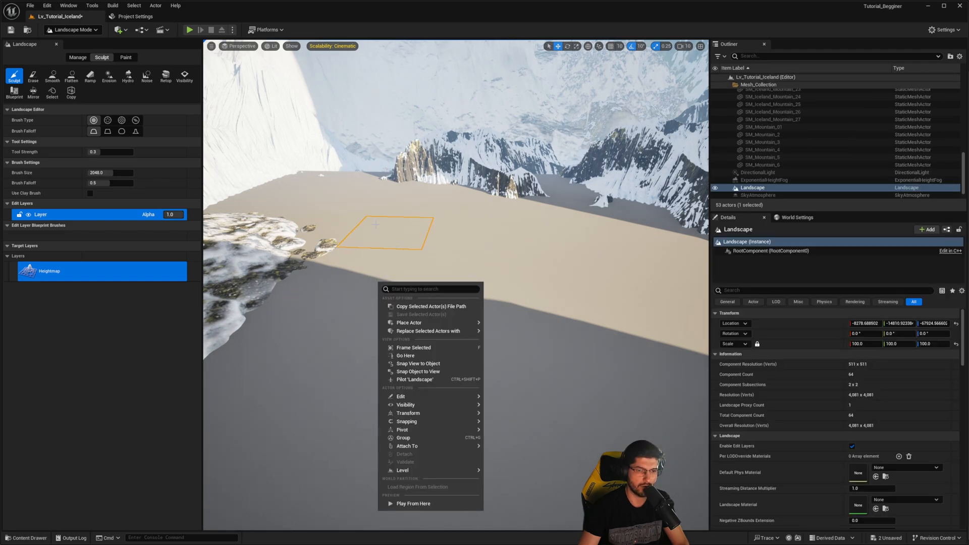
pyautogui.moveTo(389, 252)
pyautogui.mouseDown(button='right')
pyautogui.moveTo(434, 258)
pyautogui.moveTo(404, 262)
pyautogui.moveTo(434, 247)
pyautogui.moveTo(388, 245)
pyautogui.moveTo(287, 254)
pyautogui.moveTo(432, 395)
pyautogui.mouseUp(button='right')
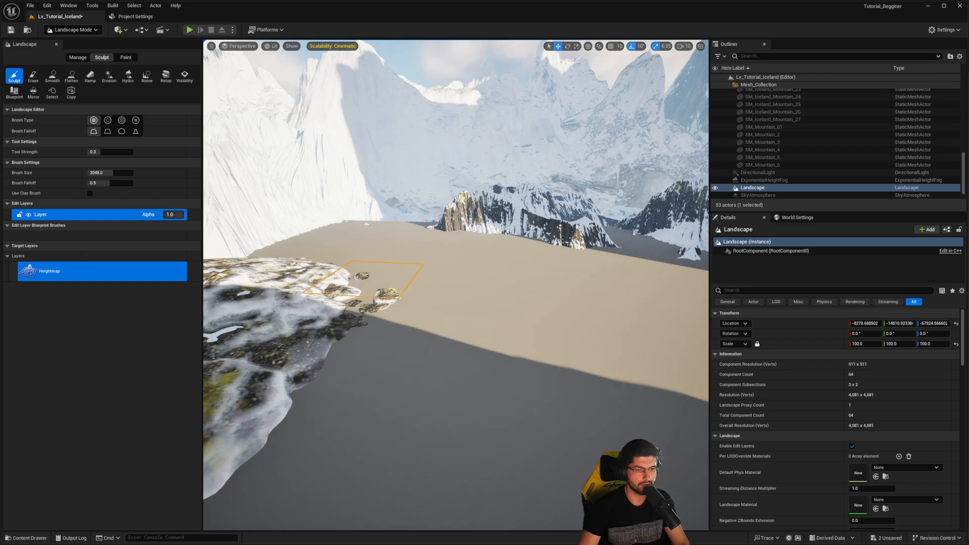
pyautogui.moveTo(357, 279)
pyautogui.mouseDown(button='right')
pyautogui.moveTo(285, 275)
pyautogui.moveTo(343, 273)
pyautogui.mouseUp(button='right')
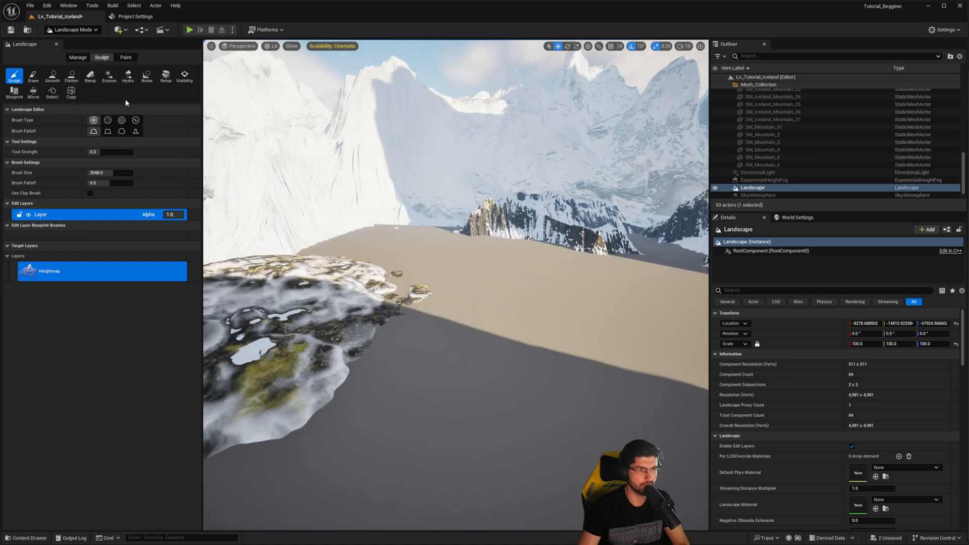
pyautogui.moveTo(293, 161); pyautogui.dragTo(323, 177, button='right')
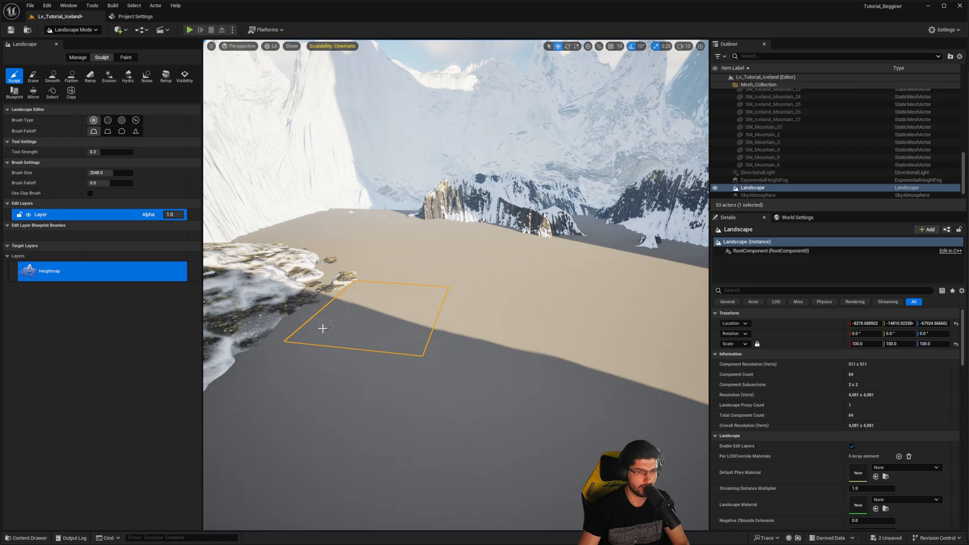
pyautogui.moveTo(322, 328); pyautogui.dragTo(372, 368, button='right')
pyautogui.moveTo(386, 334); pyautogui.dragTo(421, 328, button='right')
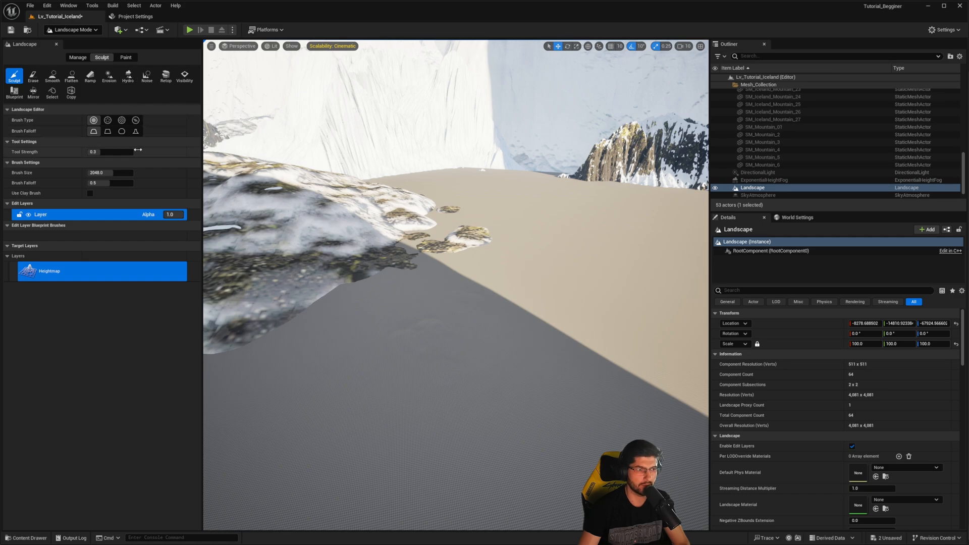
pyautogui.moveTo(447, 231); pyautogui.dragTo(424, 233, button='right')
pyautogui.moveTo(476, 285); pyautogui.dragTo(418, 270, button='right')
pyautogui.moveTo(376, 301); pyautogui.dragTo(386, 280, button='right')
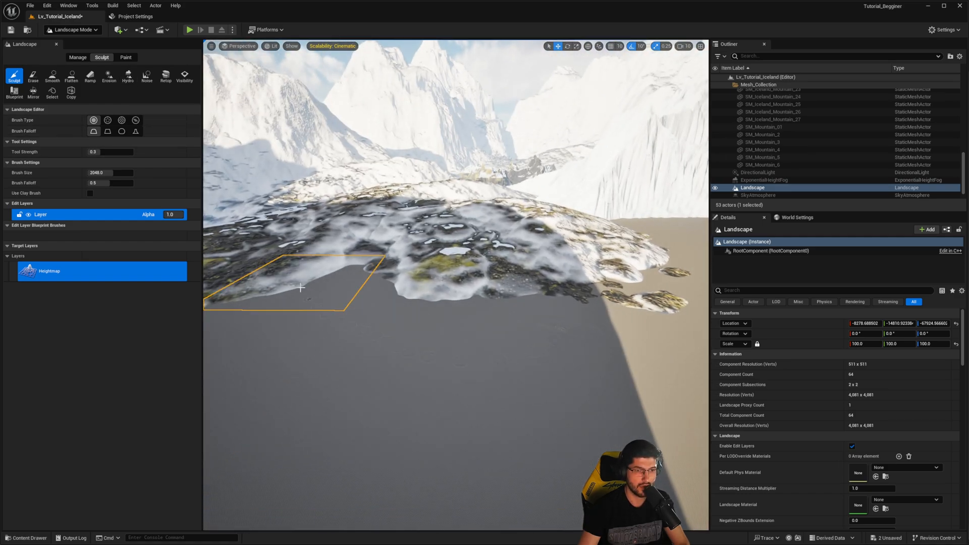
# - Set the Sculpt brush size to 30000 and raise hills where the landscape meets the snowy rock mesh
pyautogui.moveTo(562, 241); pyautogui.dragTo(590, 237, button='right')
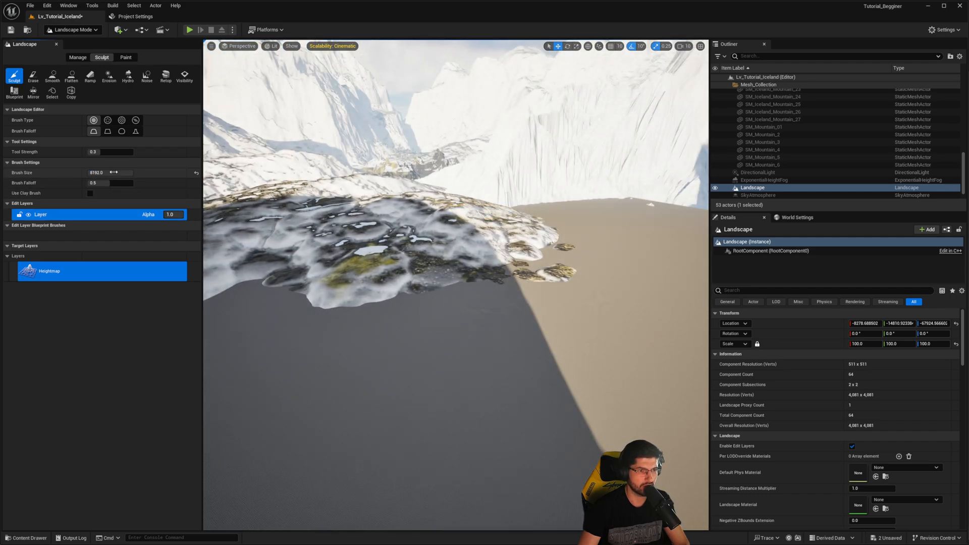
pyautogui.press('w')
pyautogui.moveTo(408, 282); pyautogui.dragTo(404, 286, button='right')
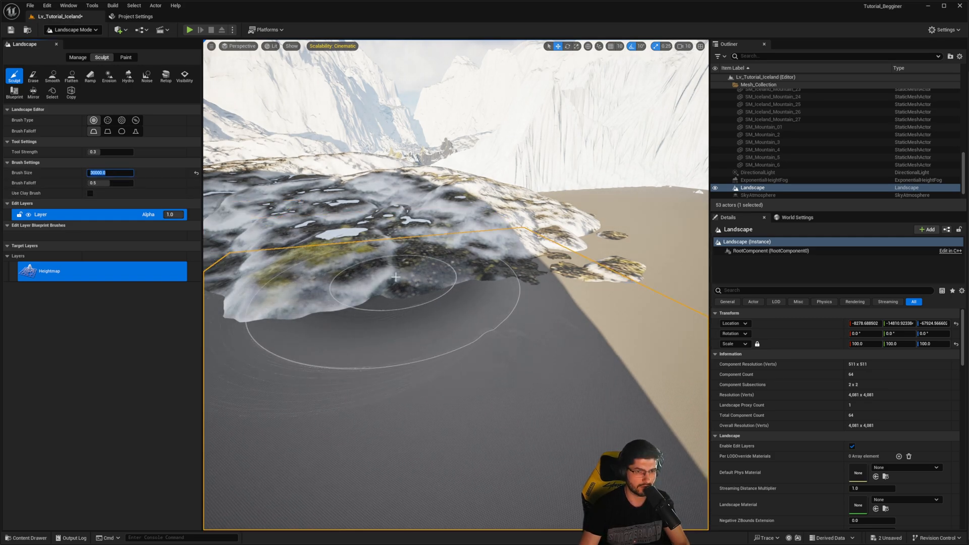
pyautogui.moveTo(453, 267); pyautogui.dragTo(371, 259)
pyautogui.moveTo(495, 251); pyautogui.dragTo(505, 263)
pyautogui.press('e')
pyautogui.moveTo(505, 263); pyautogui.dragTo(492, 298, button='right')
pyautogui.moveTo(469, 333)
pyautogui.mouseDown()
pyautogui.moveTo(432, 351)
pyautogui.moveTo(597, 403)
pyautogui.moveTo(553, 257)
pyautogui.moveTo(534, 282)
pyautogui.mouseUp()
pyautogui.moveTo(399, 315)
pyautogui.mouseDown()
pyautogui.moveTo(386, 340)
pyautogui.moveTo(353, 329)
pyautogui.moveTo(333, 339)
pyautogui.mouseUp()
pyautogui.moveTo(333, 339); pyautogui.dragTo(252, 323, button='right')
pyautogui.moveTo(384, 308)
pyautogui.mouseDown()
pyautogui.moveTo(405, 294)
pyautogui.moveTo(262, 272)
pyautogui.moveTo(478, 275)
pyautogui.mouseUp()
pyautogui.moveTo(413, 261); pyautogui.dragTo(445, 276, button='right')
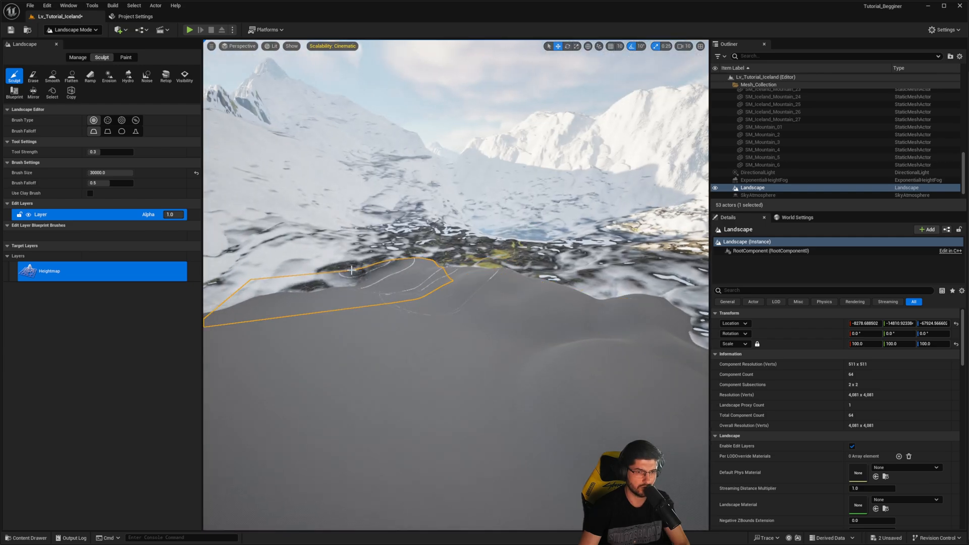
# - Raise a chain of hills with the Sculpt brush along the landscape edge facing the snow-covered slopes
pyautogui.moveTo(351, 270)
pyautogui.mouseDown()
pyautogui.moveTo(313, 279)
pyautogui.moveTo(393, 278)
pyautogui.mouseUp()
pyautogui.moveTo(454, 282); pyautogui.dragTo(354, 278, button='right')
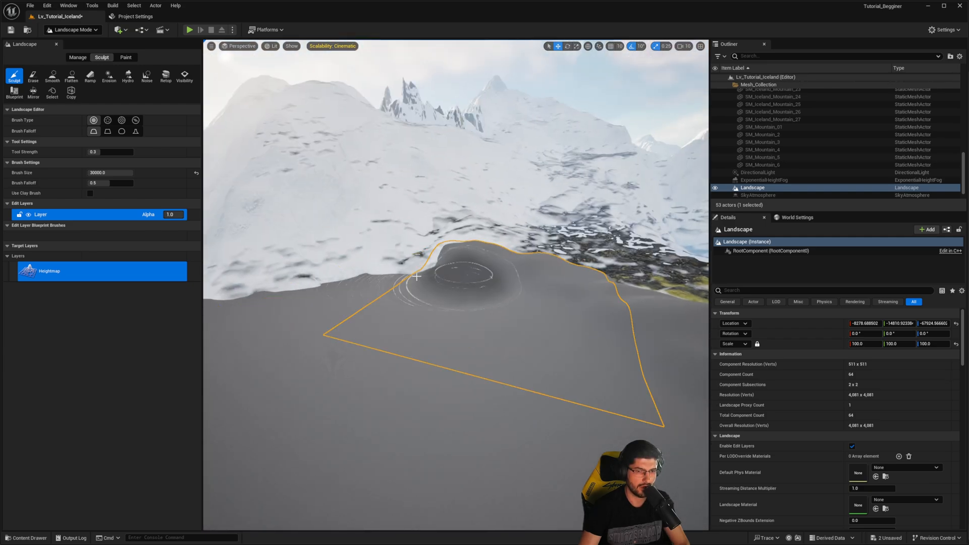
pyautogui.moveTo(302, 284)
pyautogui.mouseDown()
pyautogui.moveTo(303, 273)
pyautogui.moveTo(406, 259)
pyautogui.mouseUp()
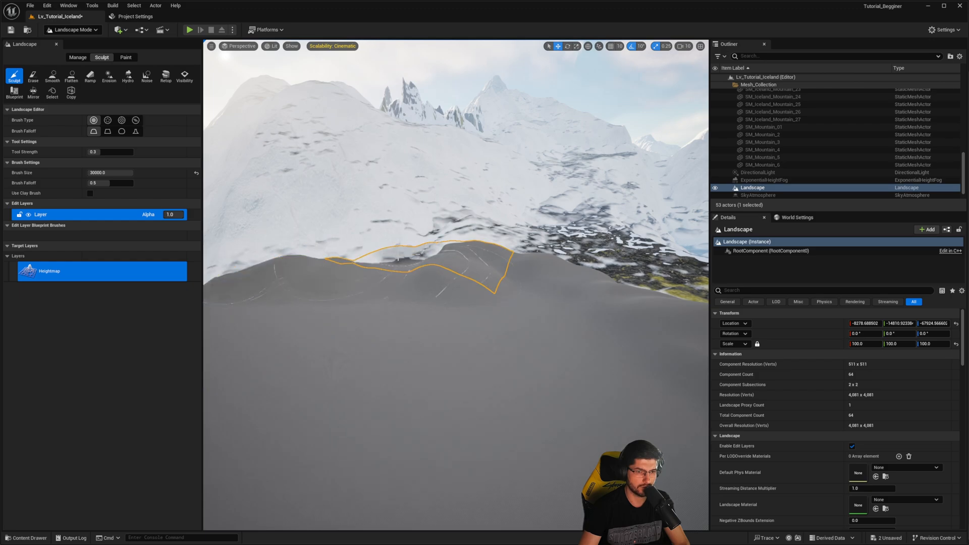
pyautogui.moveTo(398, 260); pyautogui.dragTo(353, 263, button='right')
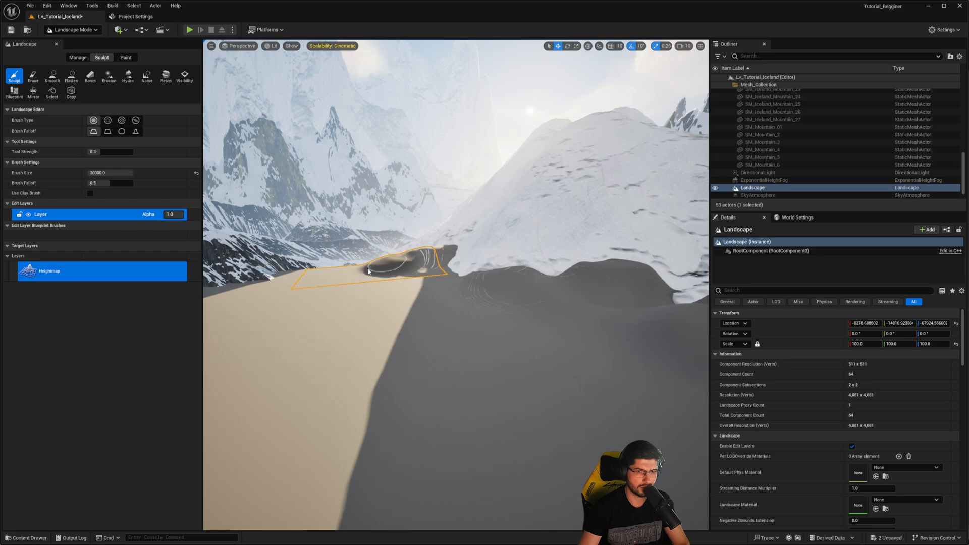
pyautogui.moveTo(303, 268); pyautogui.dragTo(479, 271)
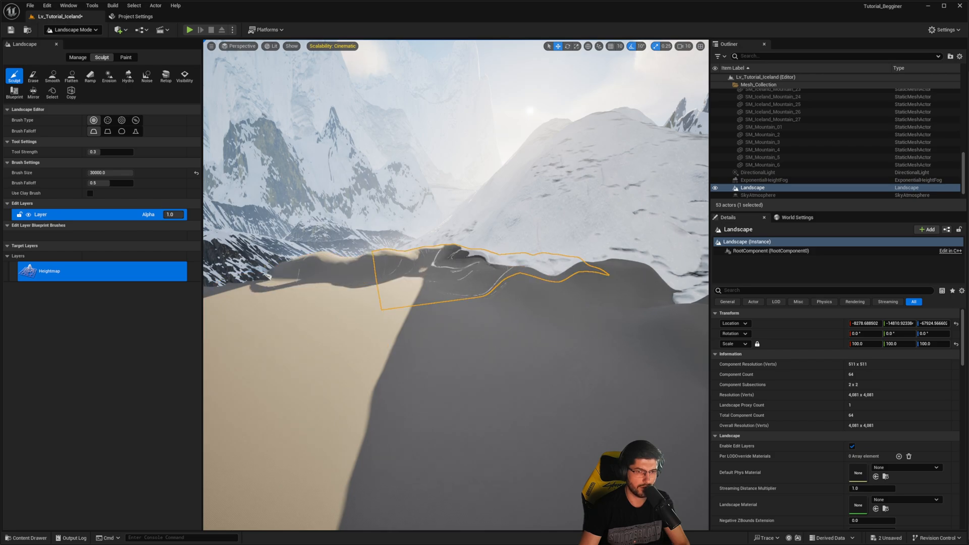
pyautogui.moveTo(464, 271); pyautogui.dragTo(363, 271, button='right')
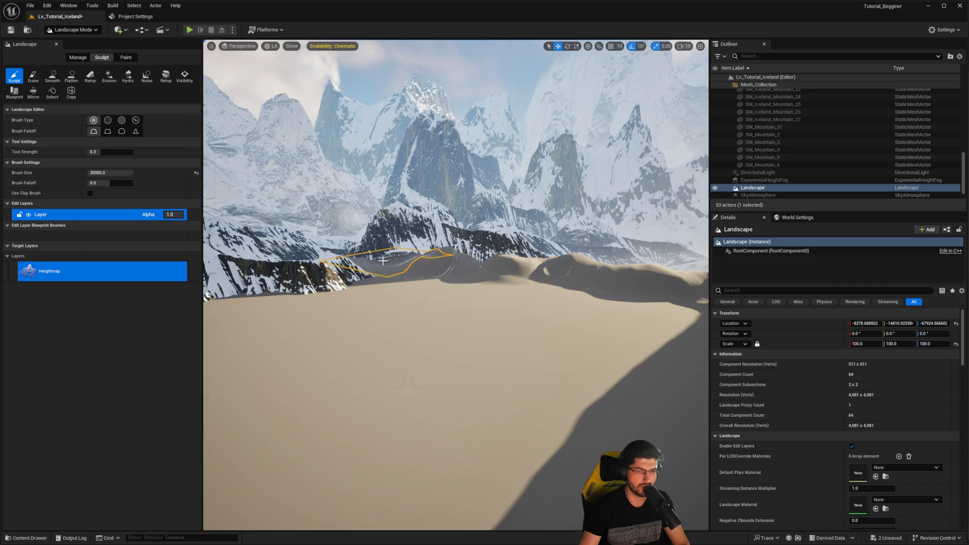
# - Raise low hills along the landscape edge in front of the dark, snow-streaked rock ridge
pyautogui.moveTo(429, 283); pyautogui.dragTo(433, 284, button='right')
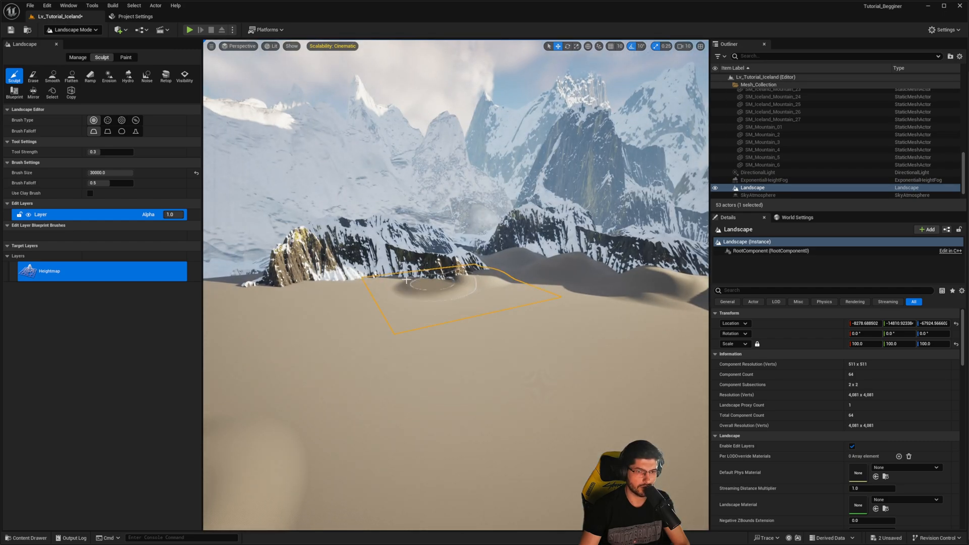
pyautogui.moveTo(295, 283); pyautogui.dragTo(381, 278)
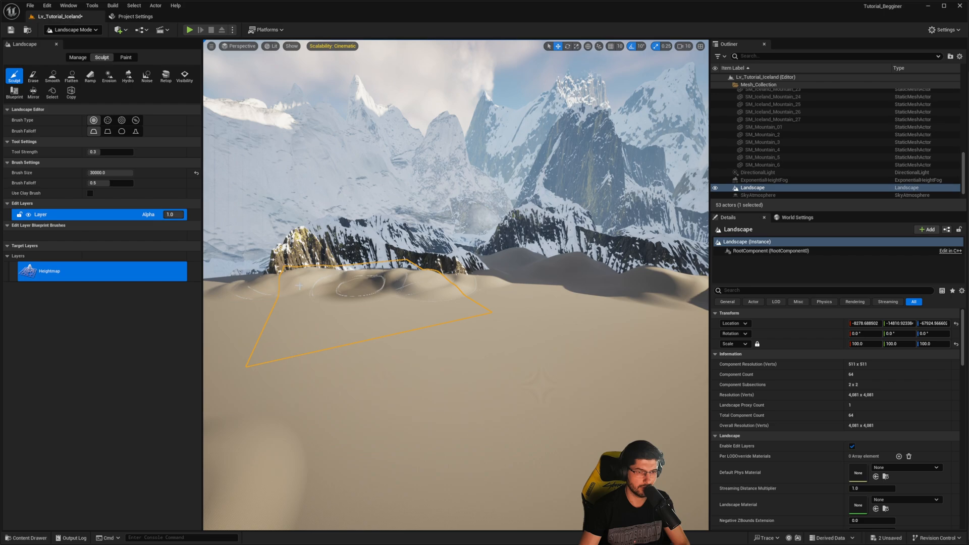
pyautogui.moveTo(380, 279); pyautogui.dragTo(303, 274, button='right')
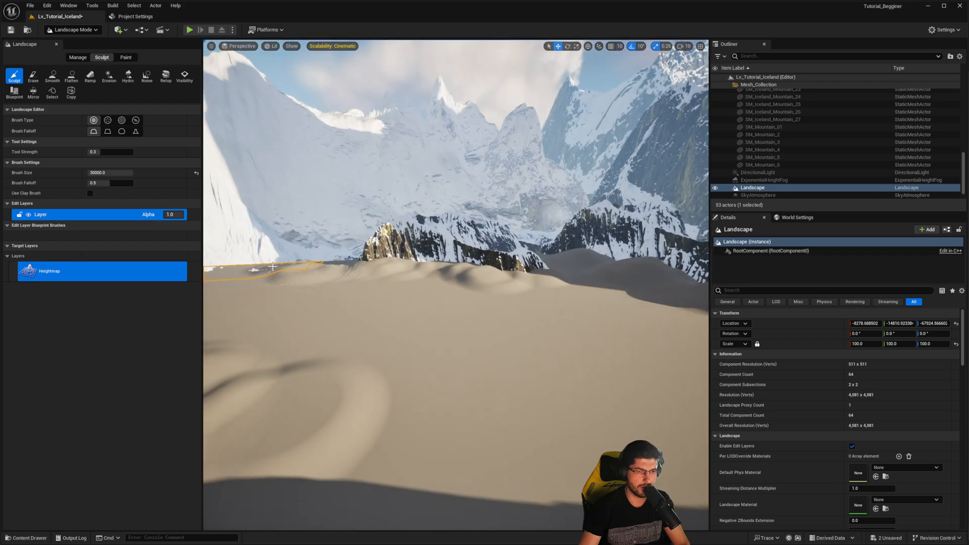
pyautogui.moveTo(443, 286); pyautogui.dragTo(443, 286, button='right')
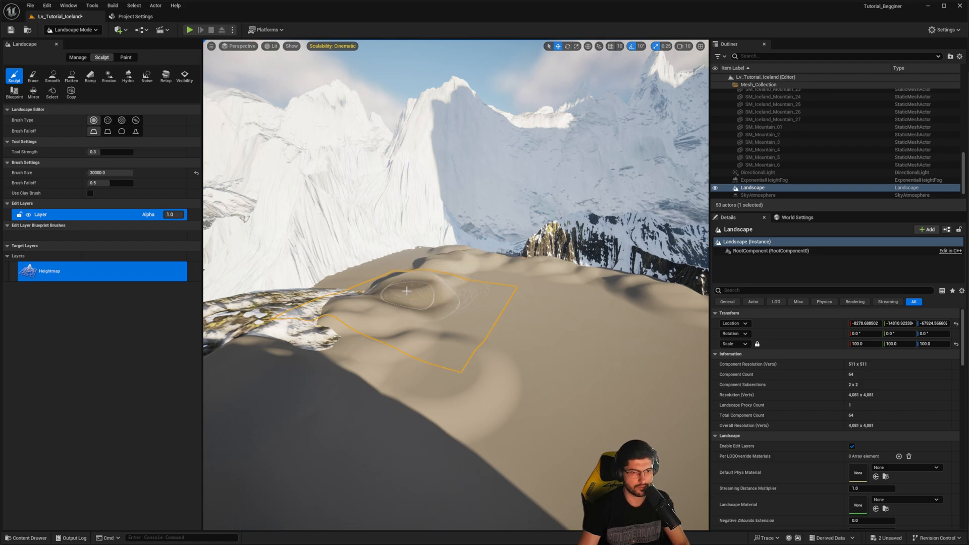
# - Build up taller mounds on the open ground in front of the golden rock outcrop
pyautogui.moveTo(407, 290); pyautogui.dragTo(528, 316, button='right')
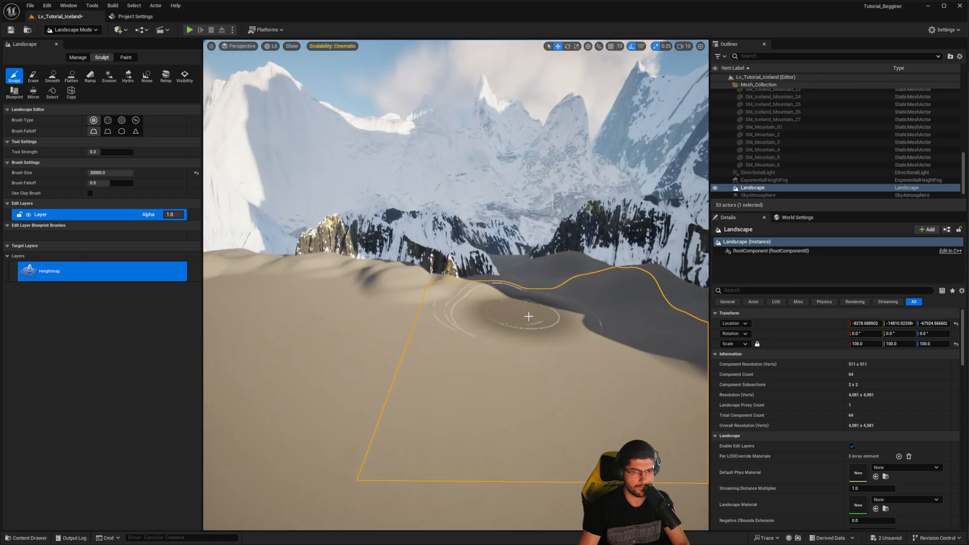
pyautogui.moveTo(540, 275); pyautogui.dragTo(449, 290, button='right')
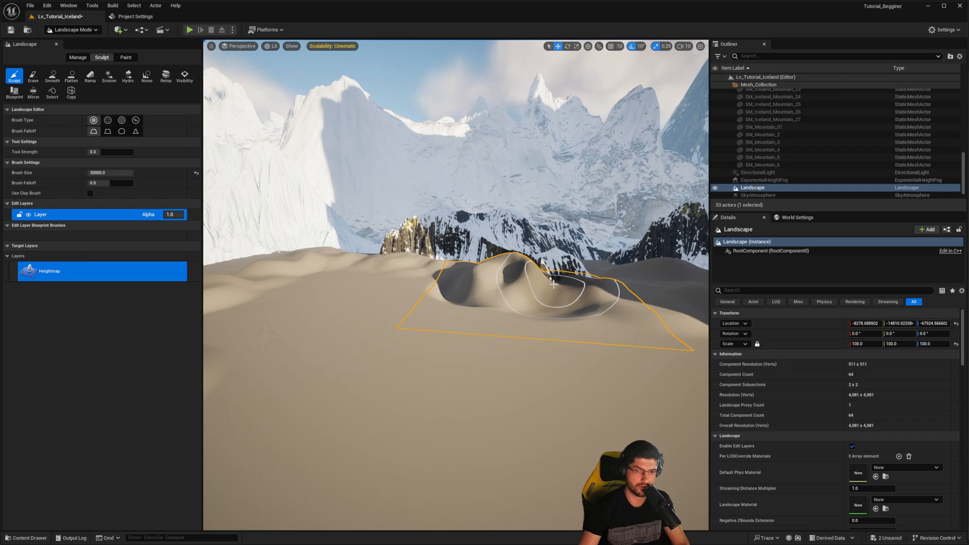
pyautogui.moveTo(530, 276); pyautogui.dragTo(489, 324, button='right')
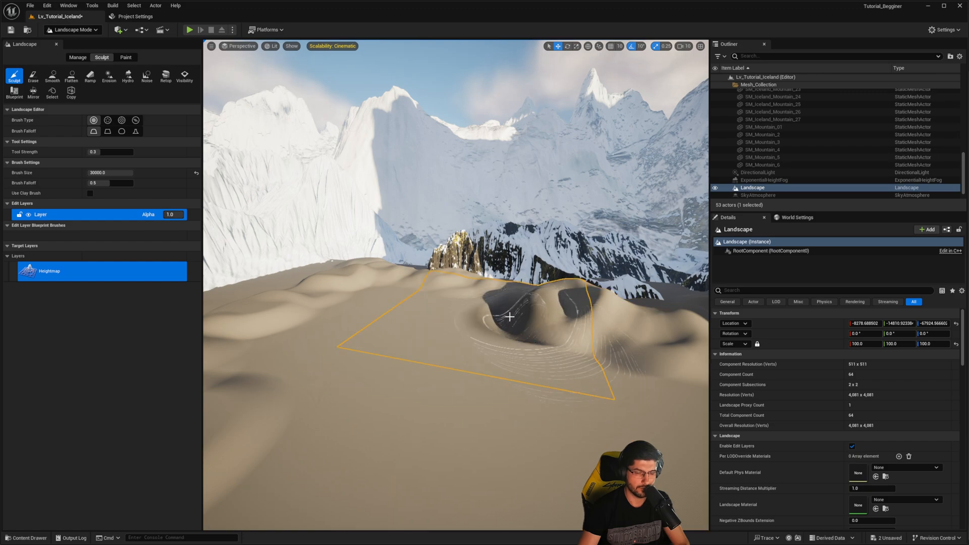
pyautogui.moveTo(560, 335)
pyautogui.mouseDown(button='right')
pyautogui.moveTo(483, 383)
pyautogui.moveTo(476, 399)
pyautogui.moveTo(449, 378)
pyautogui.moveTo(412, 320)
pyautogui.moveTo(385, 389)
pyautogui.mouseUp(button='right')
pyautogui.press('w')
pyautogui.press('d')
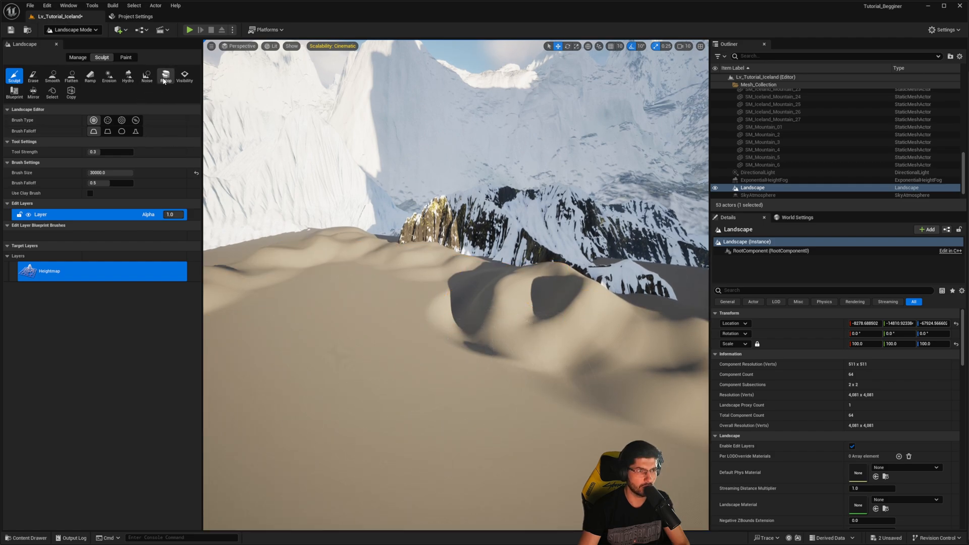
# - Even out the ground beside the tall mounds with the Flatten tool
pyautogui.click(71, 75)
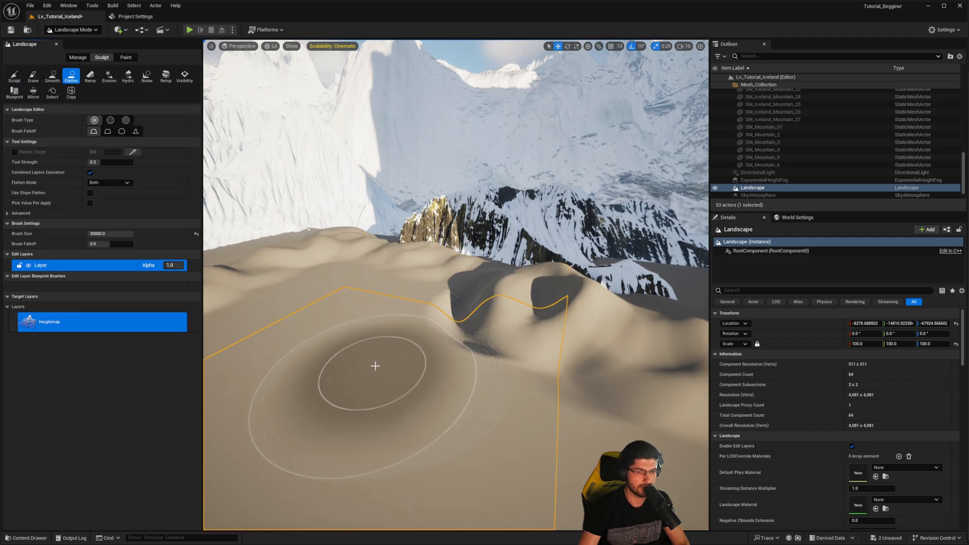
pyautogui.moveTo(395, 356)
pyautogui.mouseDown()
pyautogui.moveTo(382, 352)
pyautogui.moveTo(447, 310)
pyautogui.moveTo(495, 343)
pyautogui.moveTo(476, 339)
pyautogui.mouseUp()
pyautogui.moveTo(438, 338)
pyautogui.mouseDown(button='right')
pyautogui.moveTo(421, 323)
pyautogui.moveTo(438, 339)
pyautogui.mouseUp(button='right')
pyautogui.moveTo(438, 339); pyautogui.dragTo(438, 343)
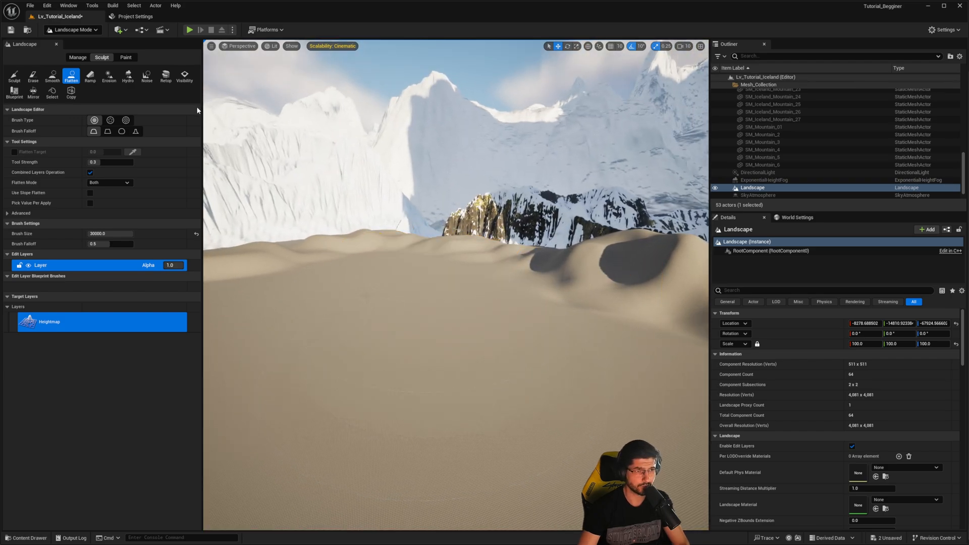
# - Roughen the hillside in front of the golden rock outcrop with the Noise tool at brush size 30000
pyautogui.click(147, 75)
pyautogui.moveTo(411, 281)
pyautogui.mouseDown()
pyautogui.moveTo(348, 277)
pyautogui.moveTo(491, 272)
pyautogui.moveTo(468, 235)
pyautogui.moveTo(459, 244)
pyautogui.moveTo(477, 244)
pyautogui.mouseUp()
pyautogui.moveTo(480, 245); pyautogui.dragTo(496, 310, button='right')
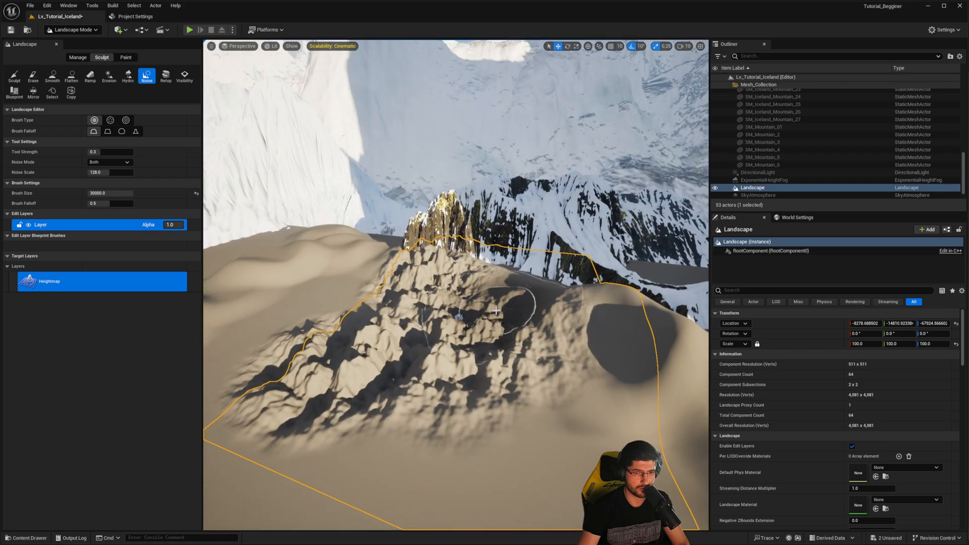
pyautogui.moveTo(496, 311); pyautogui.dragTo(439, 313)
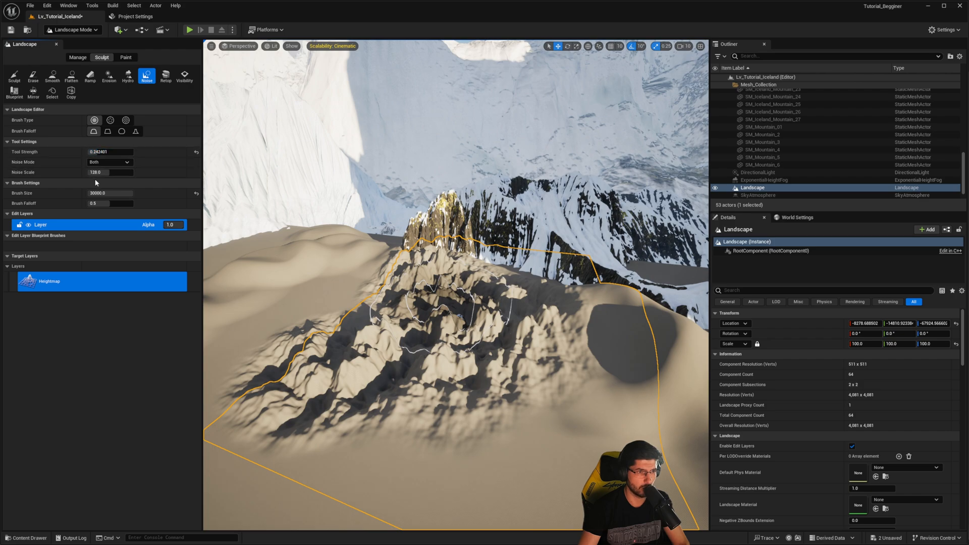
# - Set the noise strength to about 0.24 and noise scale to about 205, and roughen the hills beside the outcrop
pyautogui.moveTo(99, 172); pyautogui.dragTo(91, 172)
pyautogui.moveTo(277, 275); pyautogui.dragTo(374, 275)
pyautogui.moveTo(311, 296); pyautogui.dragTo(242, 280, button='right')
pyautogui.moveTo(317, 296); pyautogui.dragTo(333, 298)
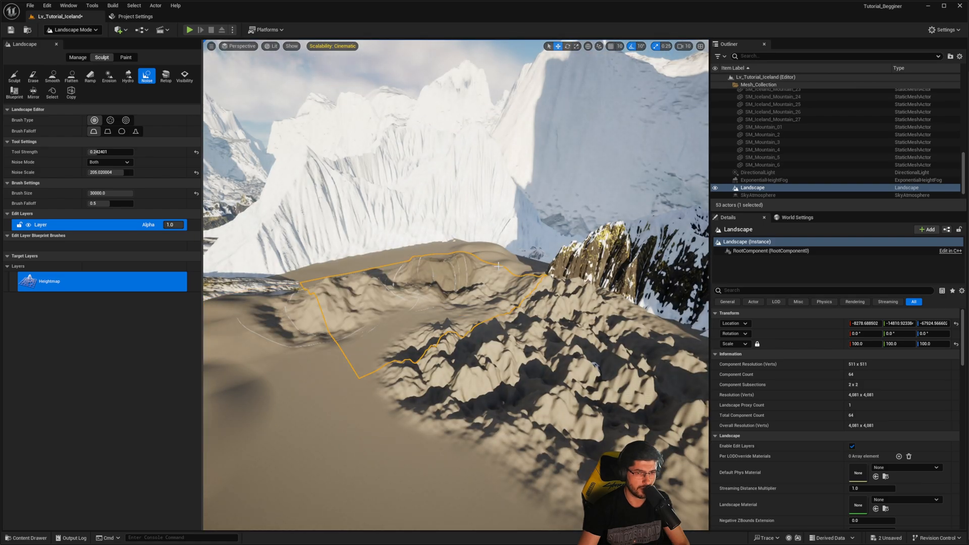
pyautogui.moveTo(498, 266); pyautogui.dragTo(550, 295)
pyautogui.moveTo(525, 297); pyautogui.dragTo(479, 303, button='right')
pyautogui.moveTo(479, 303)
pyautogui.mouseDown()
pyautogui.moveTo(405, 352)
pyautogui.moveTo(355, 276)
pyautogui.moveTo(356, 313)
pyautogui.moveTo(366, 291)
pyautogui.mouseUp()
pyautogui.rightClick(366, 273)
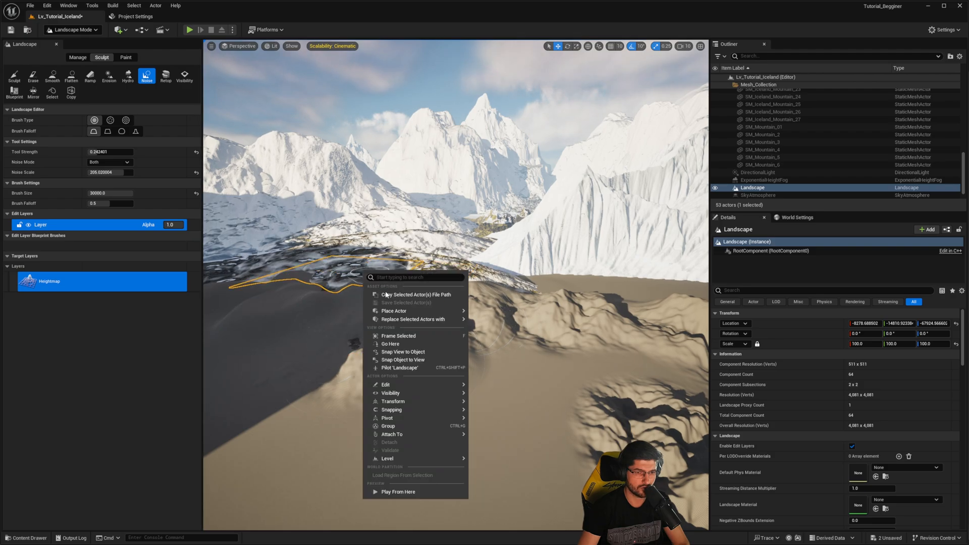
# - Apply noise to the smooth hills bordering the snowy rock mesh and the dark rock ridge
pyautogui.moveTo(354, 300); pyautogui.dragTo(314, 302, button='right')
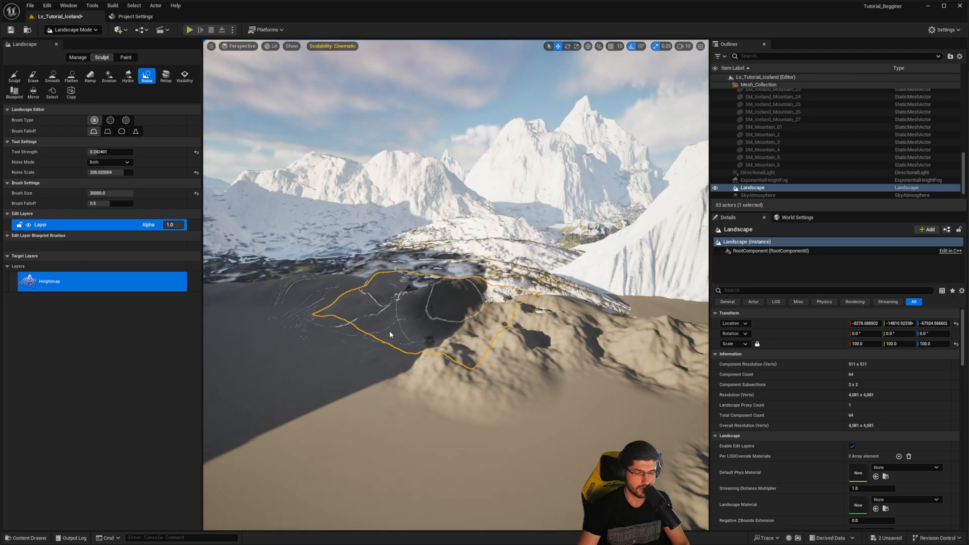
pyautogui.moveTo(444, 306); pyautogui.dragTo(606, 308, button='right')
pyautogui.moveTo(313, 342); pyautogui.dragTo(339, 283, button='right')
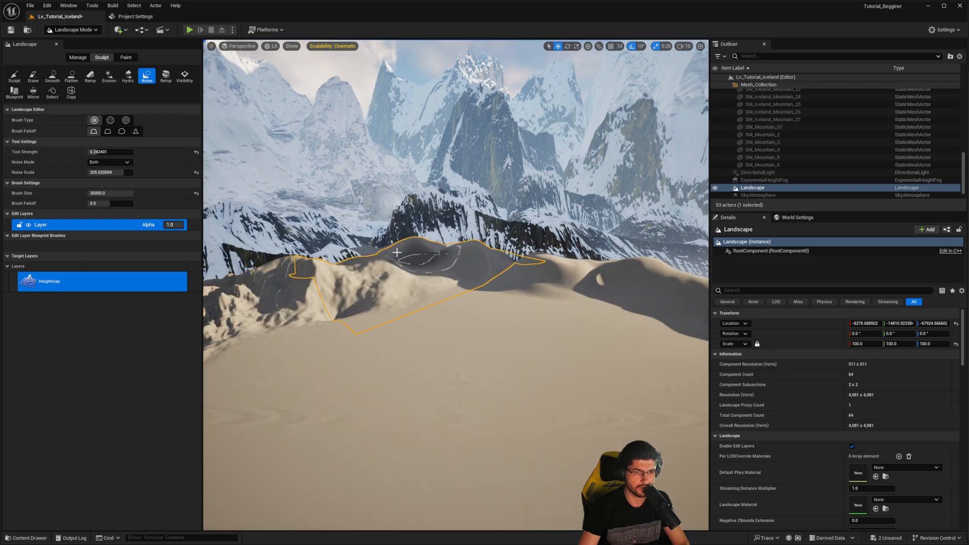
pyautogui.moveTo(454, 248)
pyautogui.mouseDown()
pyautogui.moveTo(291, 270)
pyautogui.moveTo(468, 262)
pyautogui.mouseUp()
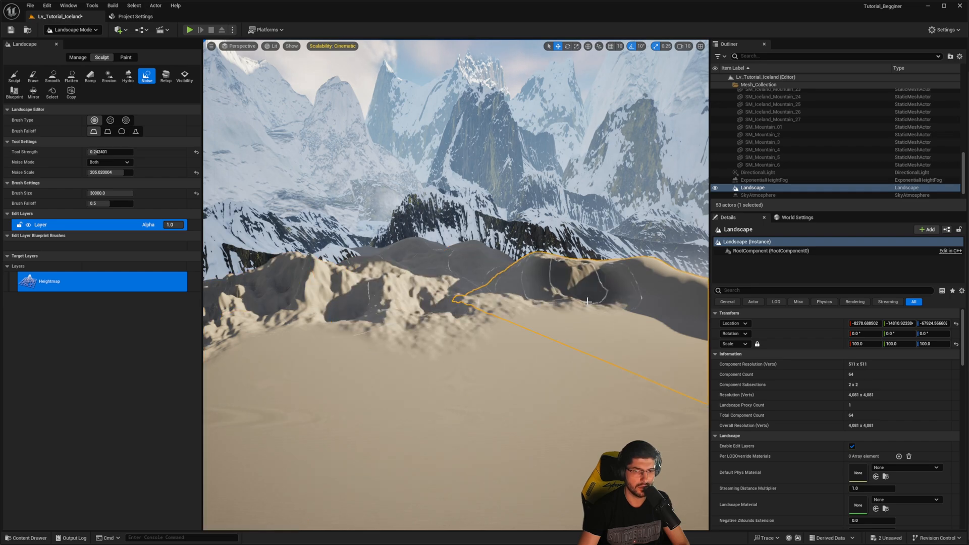
pyautogui.moveTo(587, 301); pyautogui.dragTo(669, 301, button='right')
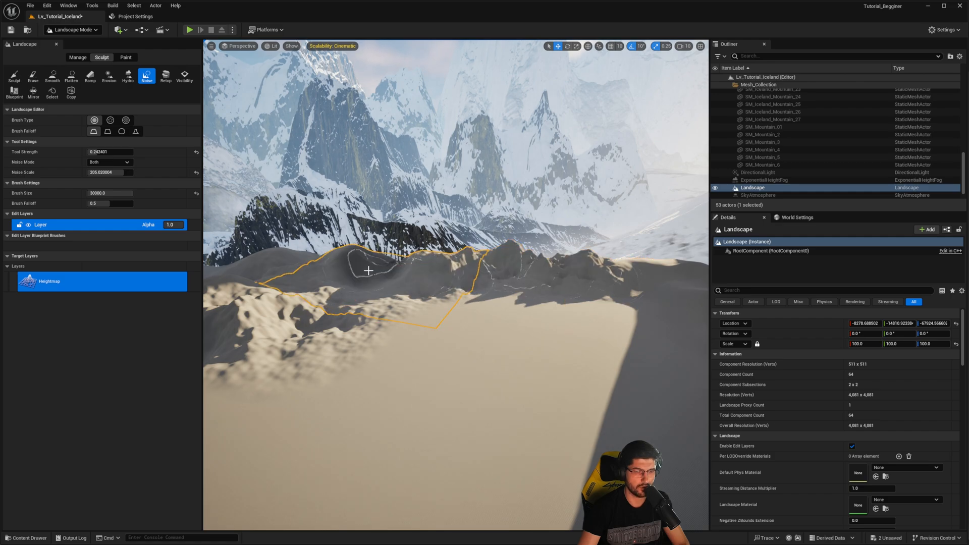
# - Spread noise from the edge hills into the flat valley floor to form small uneven mounds
pyautogui.moveTo(543, 303)
pyautogui.mouseDown()
pyautogui.moveTo(606, 301)
pyautogui.moveTo(403, 350)
pyautogui.mouseUp()
pyautogui.moveTo(403, 350); pyautogui.dragTo(334, 319, button='right')
pyautogui.moveTo(348, 375)
pyautogui.mouseDown()
pyautogui.moveTo(283, 383)
pyautogui.moveTo(427, 364)
pyautogui.moveTo(464, 373)
pyautogui.mouseUp()
pyautogui.moveTo(464, 372); pyautogui.dragTo(495, 331, button='right')
pyautogui.moveTo(442, 286)
pyautogui.mouseDown()
pyautogui.moveTo(428, 313)
pyautogui.moveTo(441, 290)
pyautogui.moveTo(467, 297)
pyautogui.mouseUp()
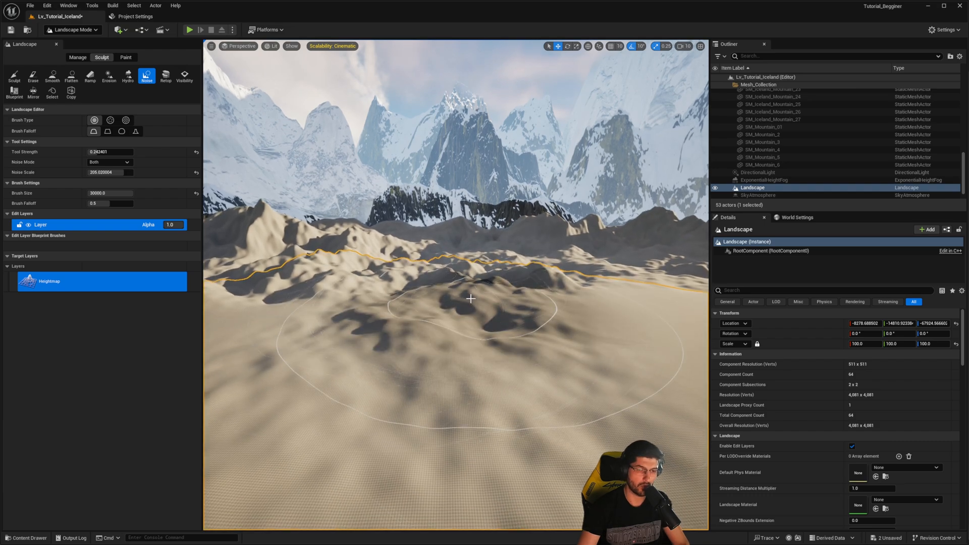
pyautogui.moveTo(467, 296)
pyautogui.mouseDown(button='right')
pyautogui.moveTo(497, 288)
pyautogui.moveTo(461, 301)
pyautogui.moveTo(491, 298)
pyautogui.moveTo(477, 298)
pyautogui.mouseUp(button='right')
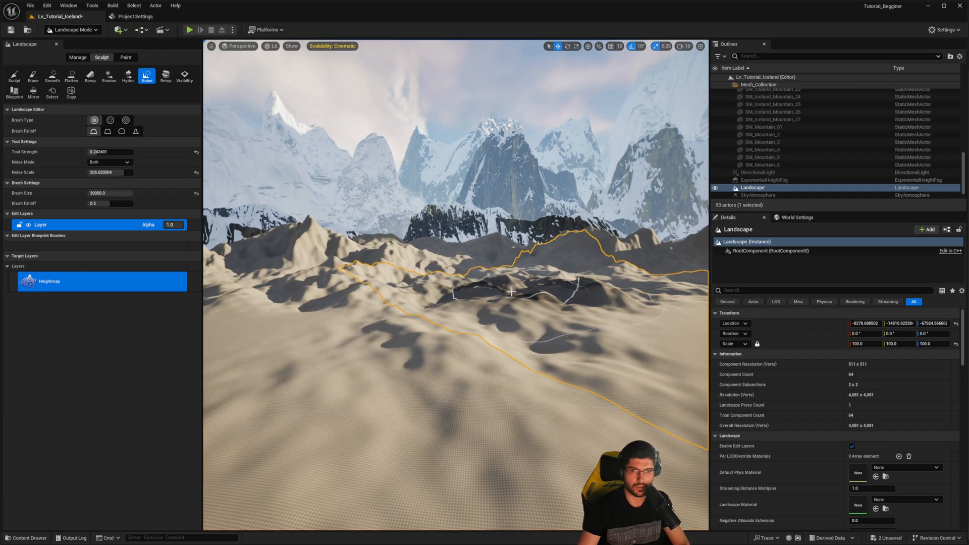
# - Switch to Selection mode and set the level's GameMode Override to BP_ThirdPersonGameMode
pyautogui.click(85, 32)
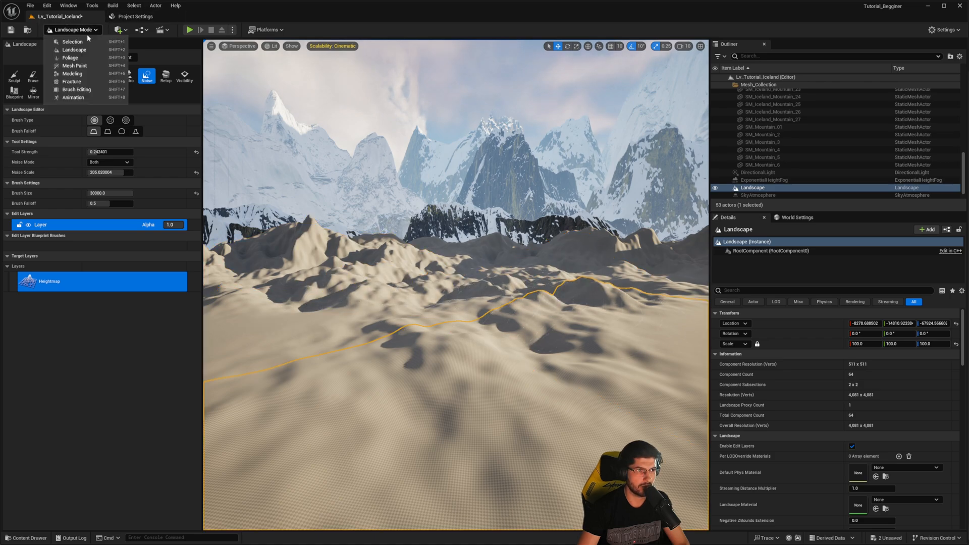
pyautogui.click(76, 42)
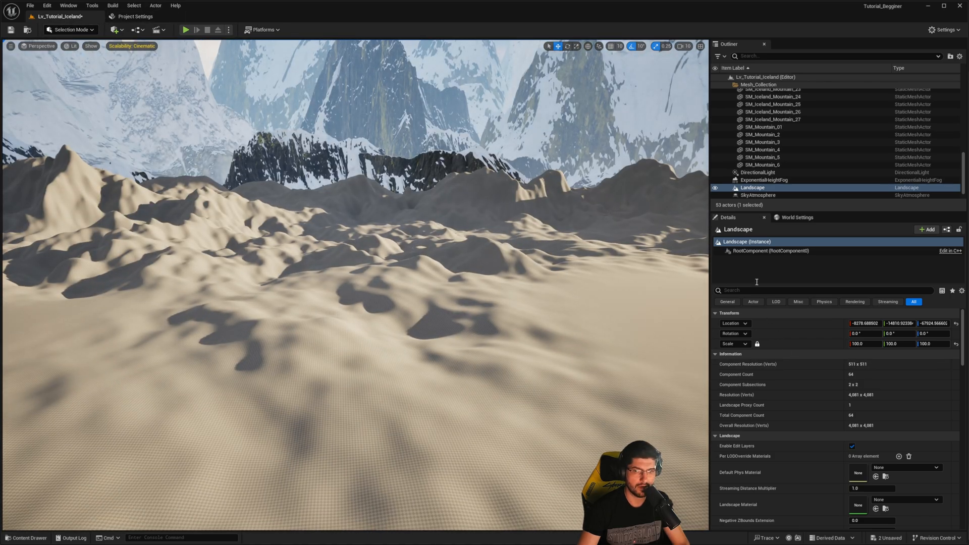
pyautogui.click(798, 218)
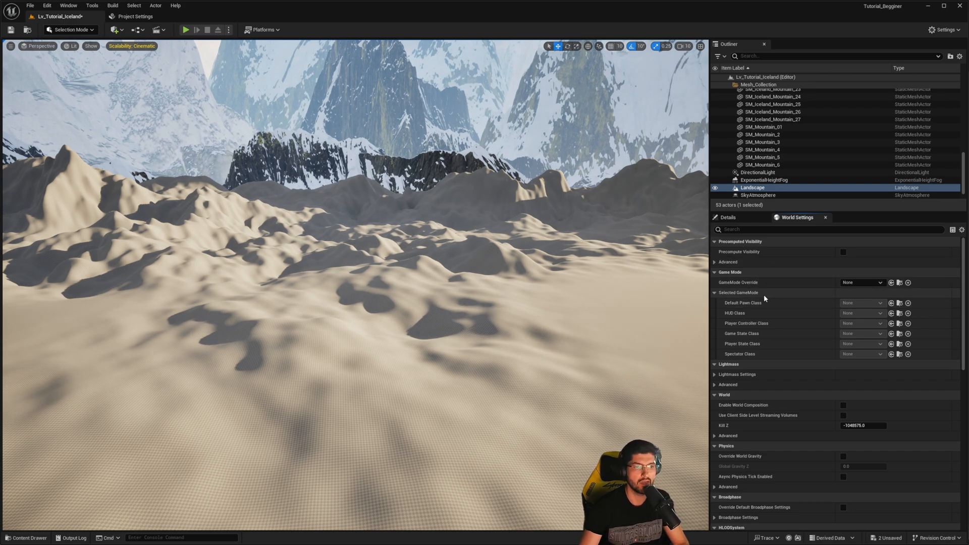
pyautogui.click(848, 283)
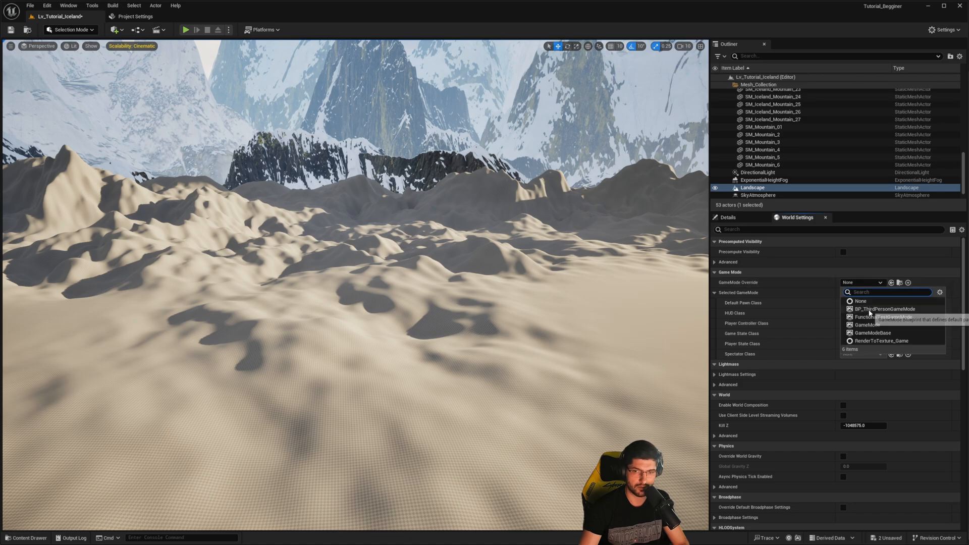
pyautogui.click(884, 309)
# - Play the level in the editor and run the third-person character across the landscape
pyautogui.moveTo(255, 83)
pyautogui.mouseDown(button='right')
pyautogui.moveTo(255, 61)
pyautogui.moveTo(254, 83)
pyautogui.mouseUp(button='right')
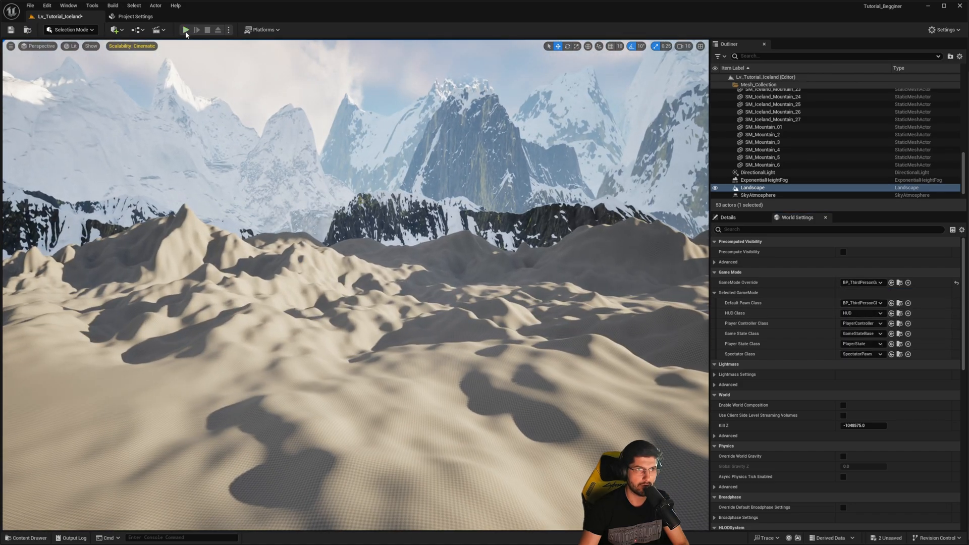
pyautogui.click(186, 31)
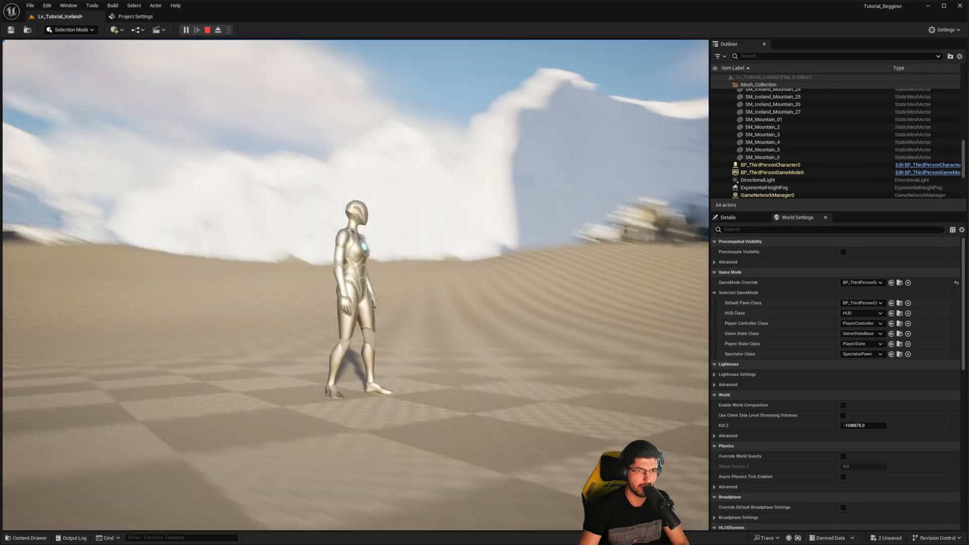
pyautogui.press('w')
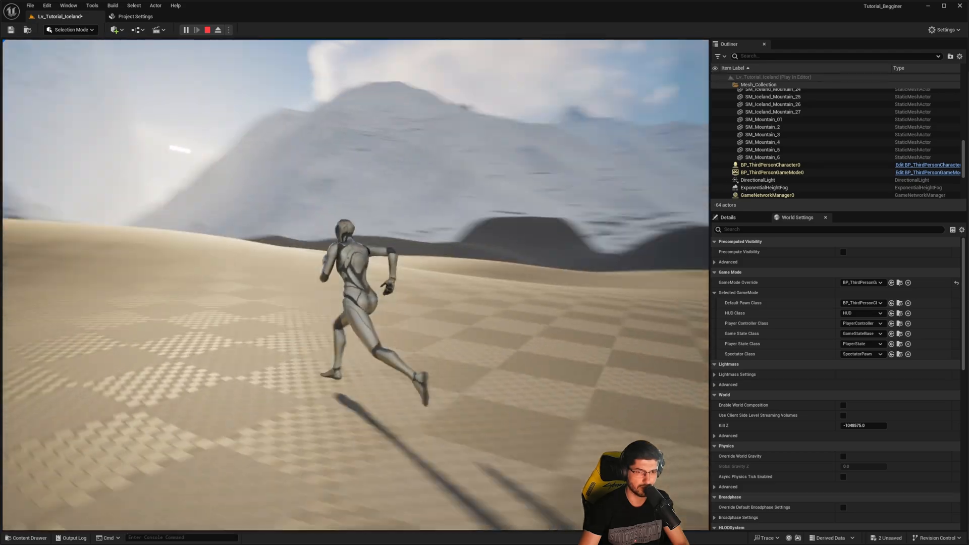
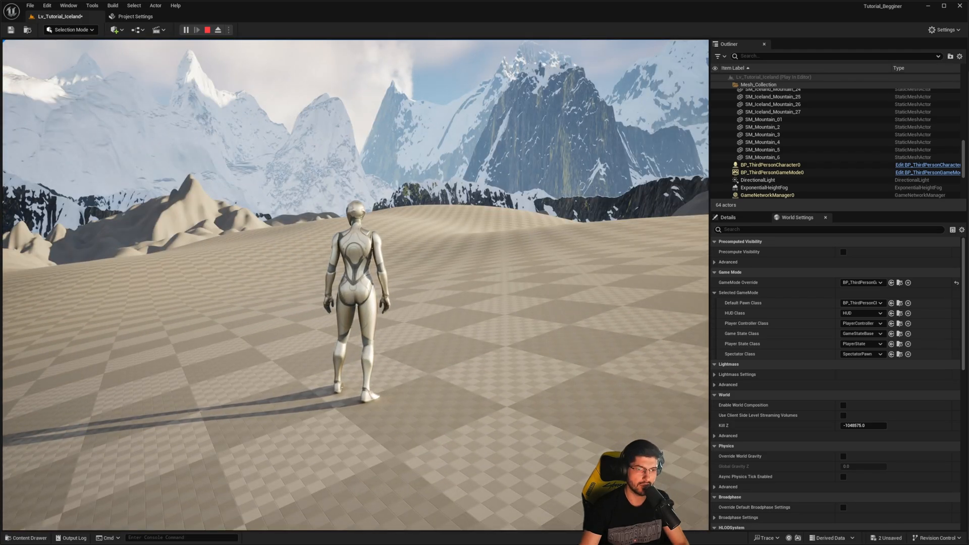
# - Run and jump the third-person character around the landscape facing the snowy mountains, and stop the play session
pyautogui.press('w')
pyautogui.press('space')
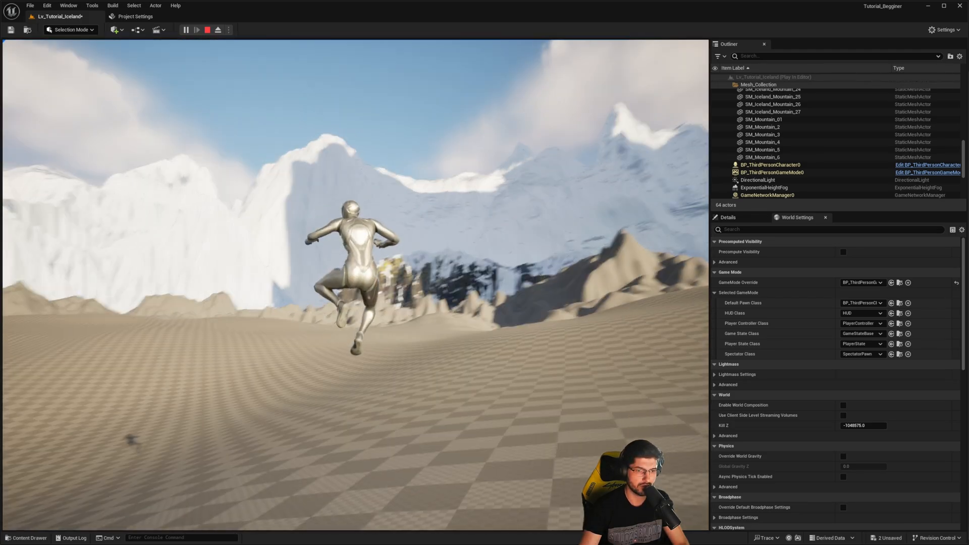
pyautogui.press('w')
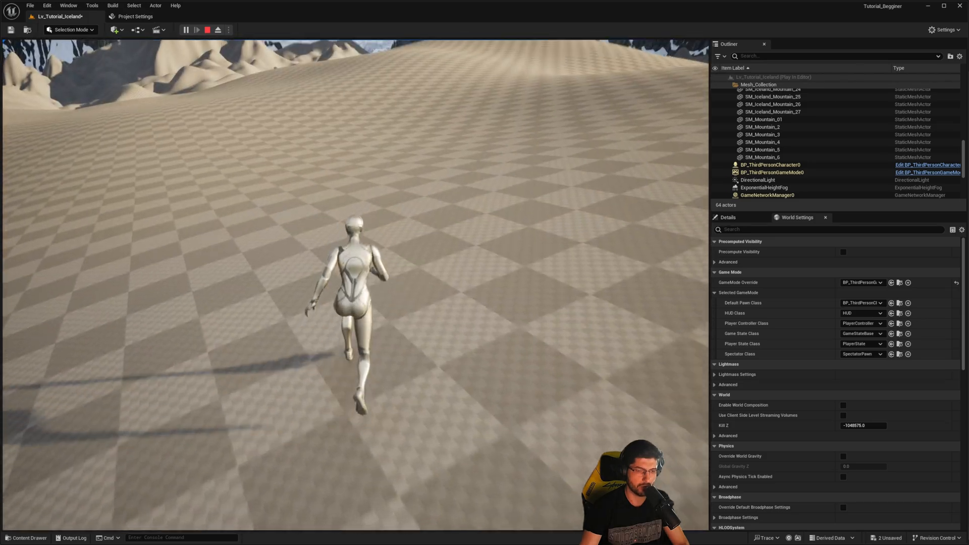
pyautogui.press('space')
pyautogui.press('space')
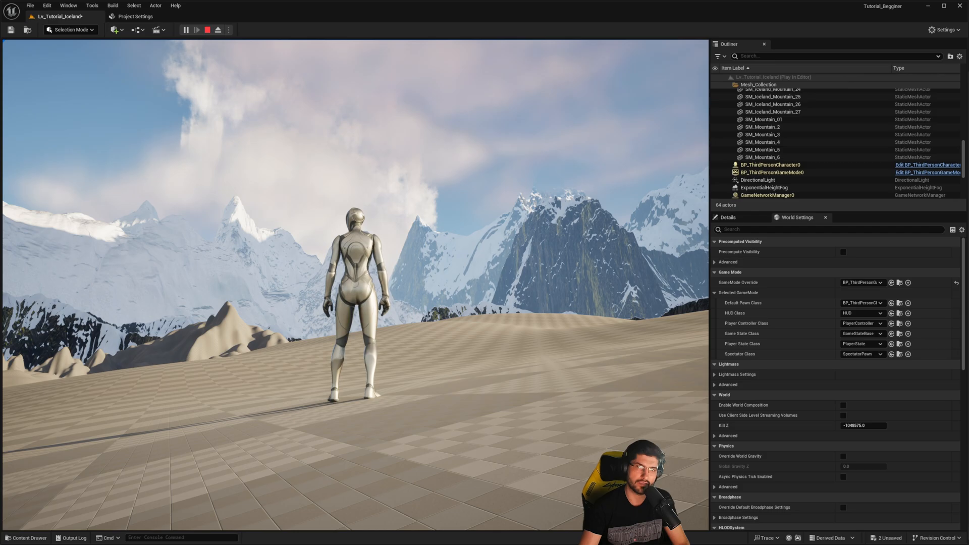
pyautogui.press('Escape')
# - Select SM_Iceland_Mountain_6 beside the sculpted hills and open its static mesh, SM_Iceland_Mountain_02, for editing
pyautogui.moveTo(356, 285); pyautogui.dragTo(504, 308, button='right')
pyautogui.click(429, 217)
pyautogui.click(429, 313)
pyautogui.moveTo(429, 313); pyautogui.dragTo(505, 313, button='right')
pyautogui.click(444, 298)
pyautogui.click(444, 282)
pyautogui.moveTo(444, 297); pyautogui.dragTo(302, 278, button='right')
pyautogui.click(454, 283)
pyautogui.click(454, 282)
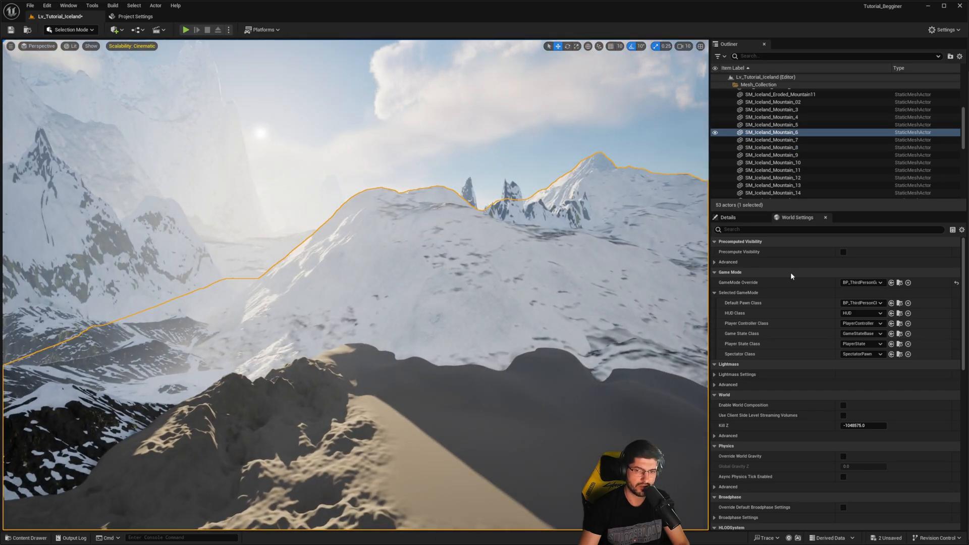
pyautogui.click(740, 219)
pyautogui.moveTo(631, 224); pyautogui.dragTo(655, 242, button='right')
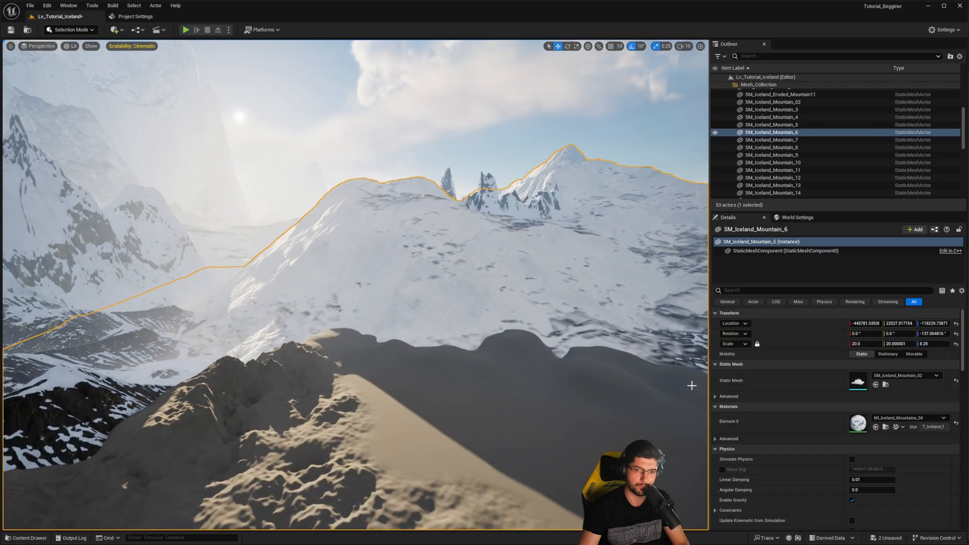
pyautogui.doubleClick(858, 382)
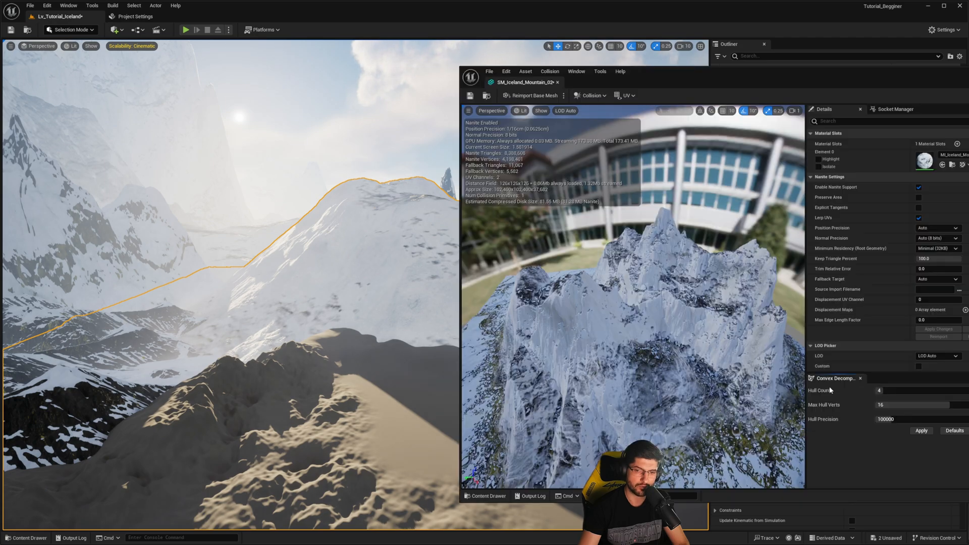
pyautogui.moveTo(701, 59); pyautogui.dragTo(436, 66)
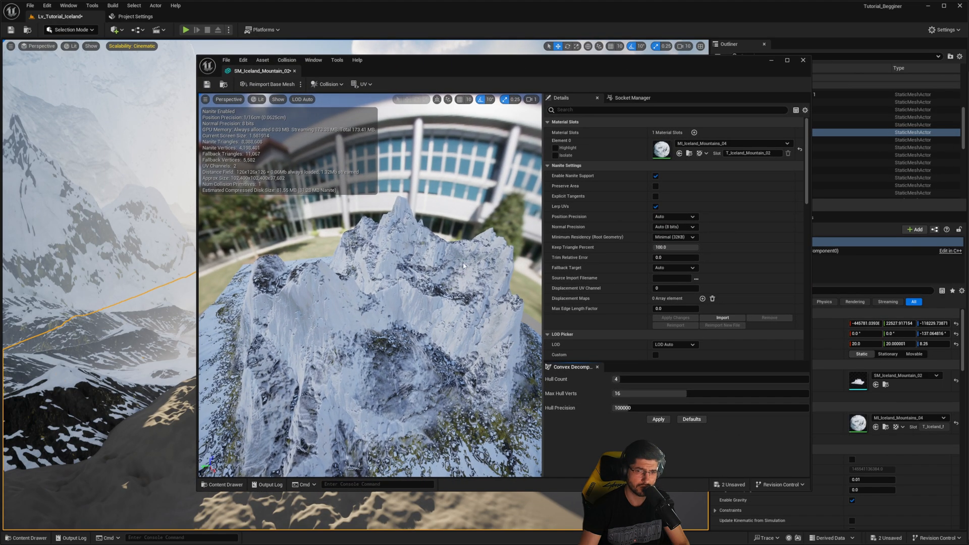
# - Set the Collision Presets of SM_Iceland_Mountain_02 to BlockAll and save the mesh
pyautogui.scroll(-5, 683, 244)
pyautogui.scroll(-10, 683, 243)
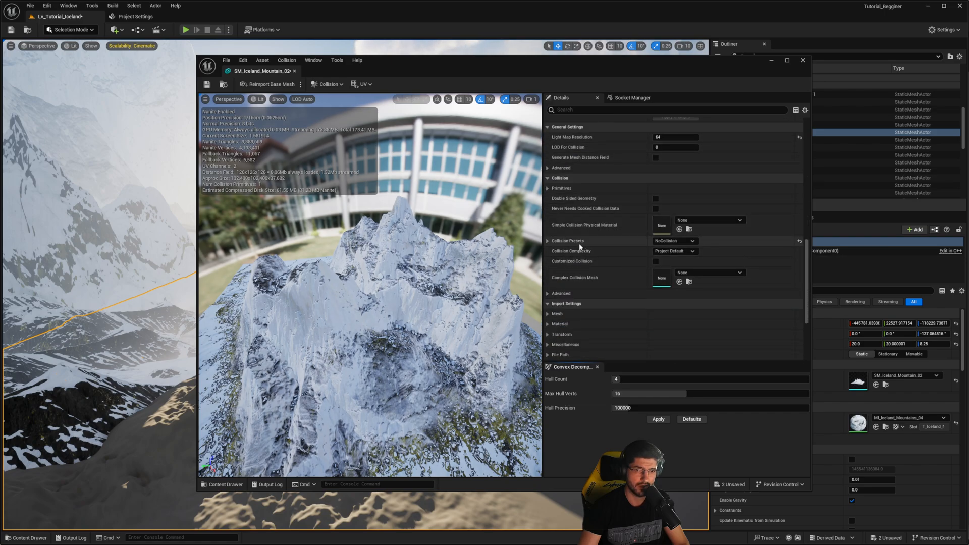
pyautogui.click(676, 241)
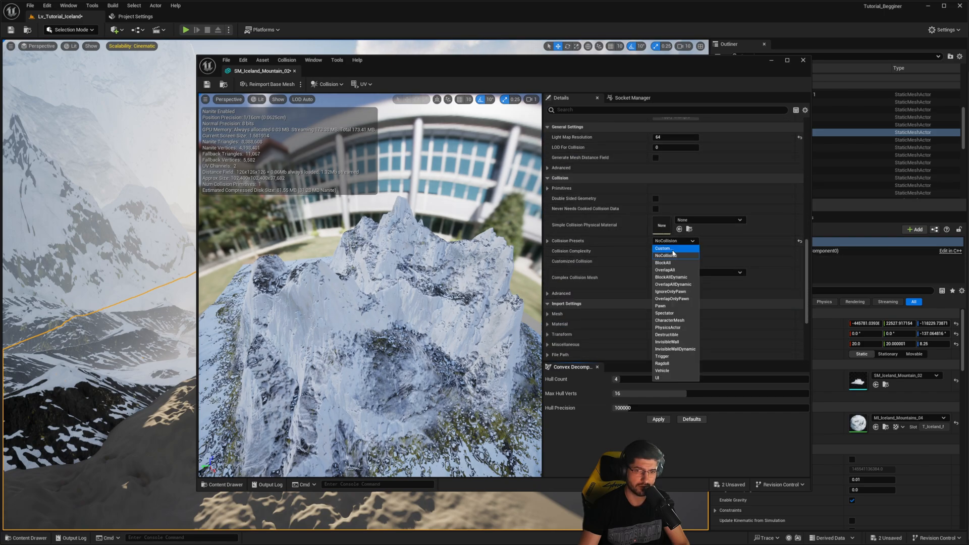
pyautogui.click(675, 263)
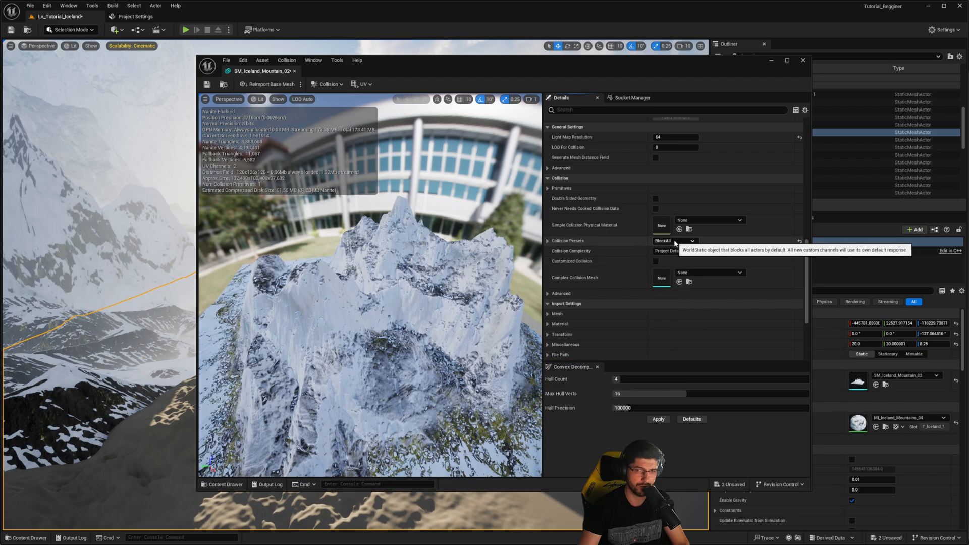
pyautogui.click(674, 243)
pyautogui.click(673, 249)
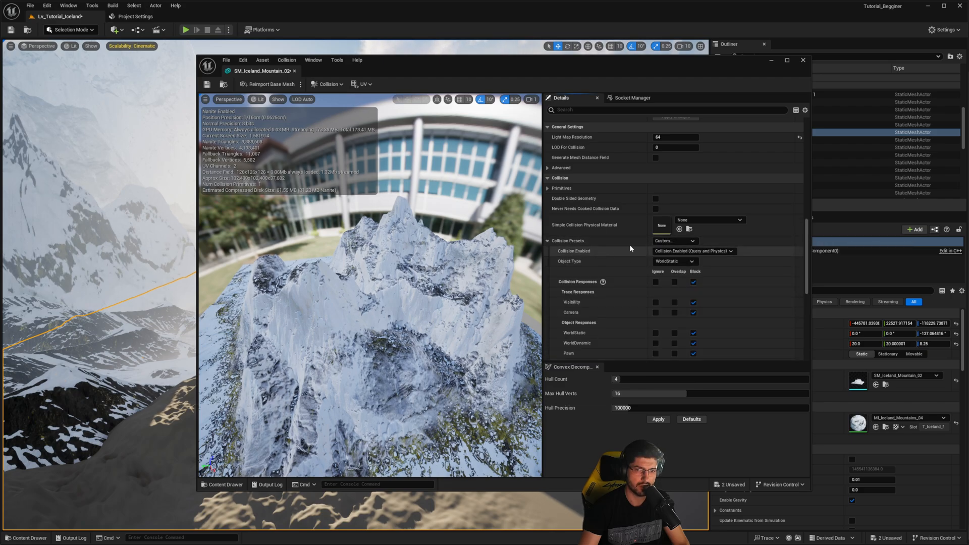
pyautogui.click(690, 241)
pyautogui.click(674, 263)
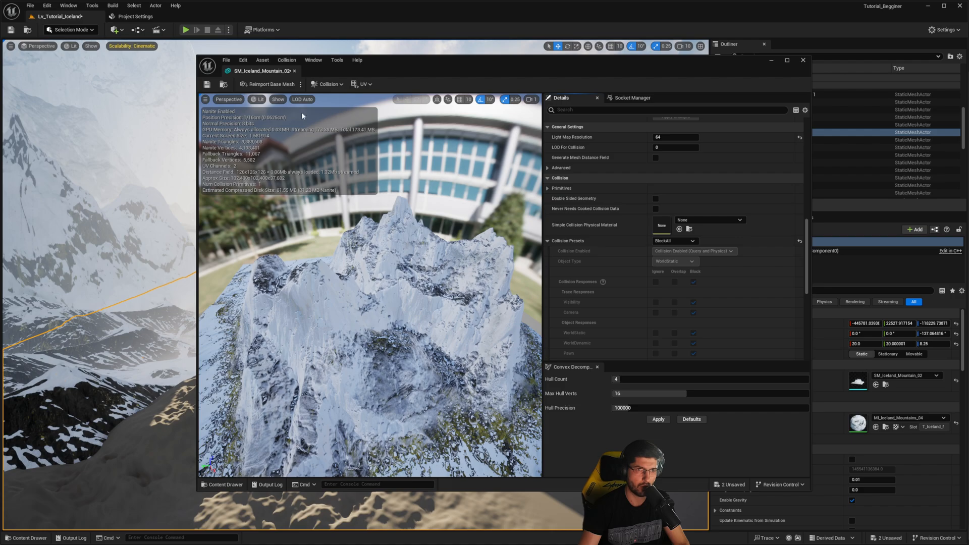
pyautogui.click(206, 85)
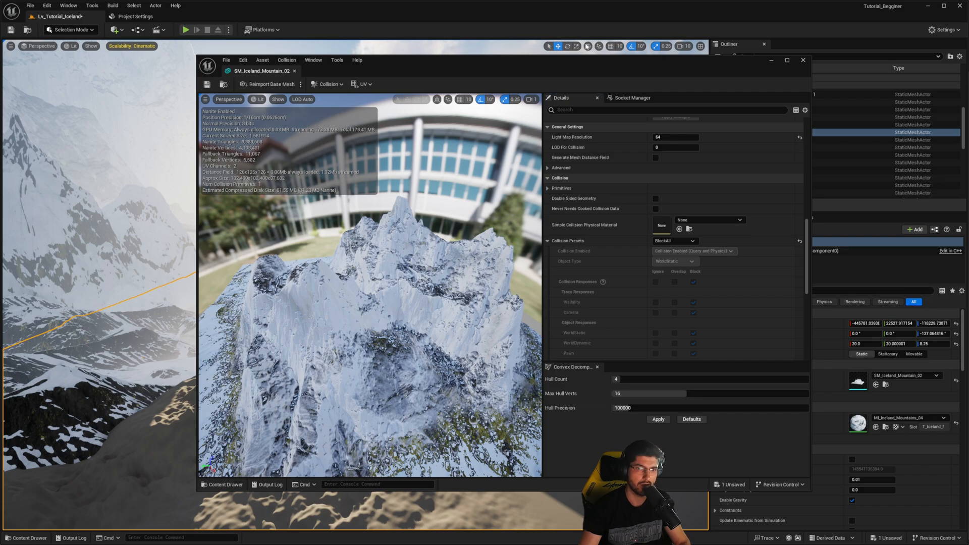
# - Play the level near the snowy mountain to test its collision with the character, and stop the session
pyautogui.moveTo(548, 67); pyautogui.dragTo(968, 101)
pyautogui.moveTo(484, 211); pyautogui.dragTo(429, 182, button='right')
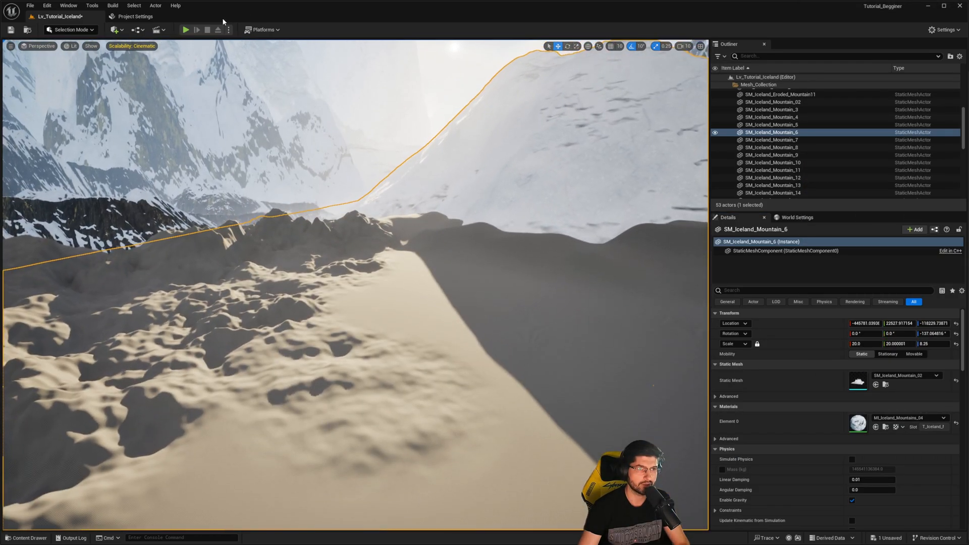
pyautogui.click(185, 30)
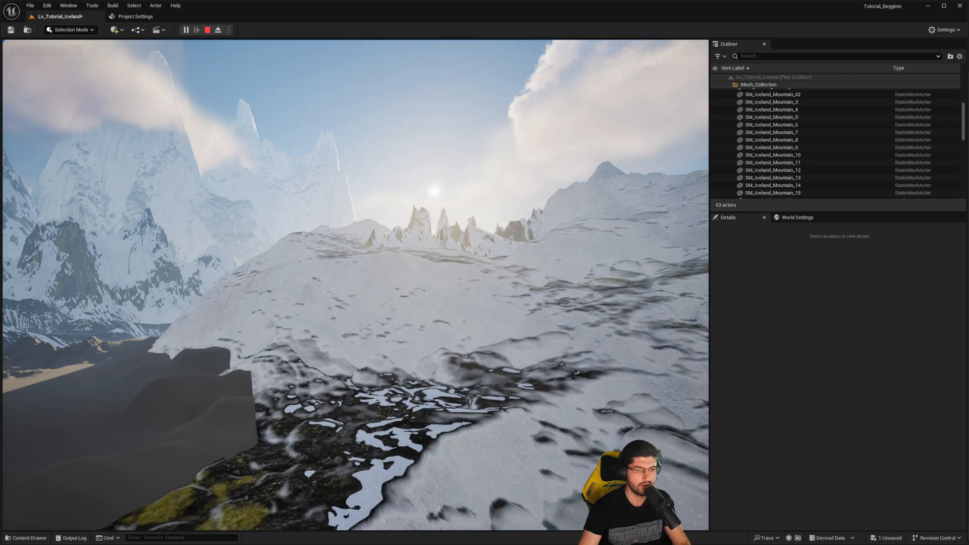
pyautogui.press('Escape')
# - Reopen SM_Iceland_Mountain_02 in the mesh editor and look through its display and collision options
pyautogui.moveTo(39, 434); pyautogui.dragTo(9, 469, button='right')
pyautogui.press('w')
pyautogui.hotkey('ctrl', 'e')
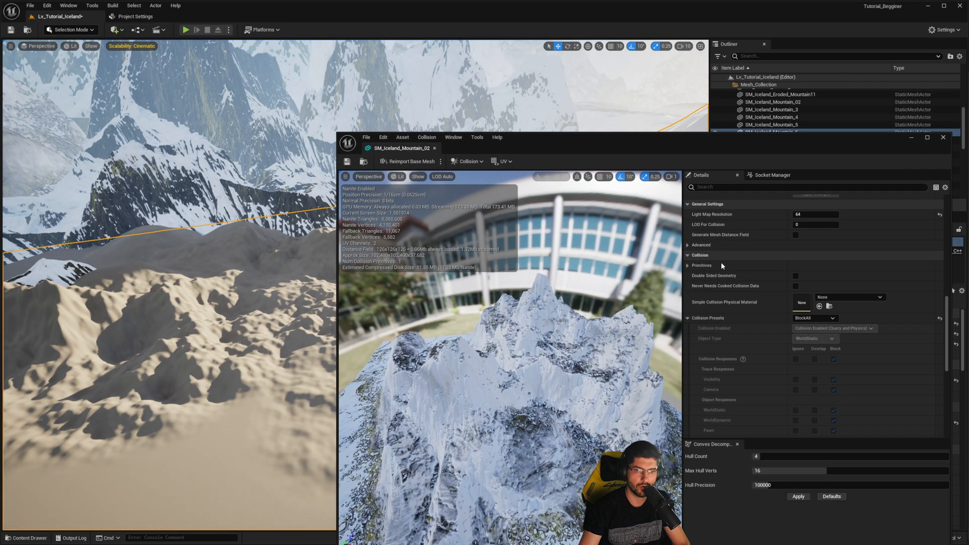
pyautogui.moveTo(679, 148); pyautogui.dragTo(553, 103)
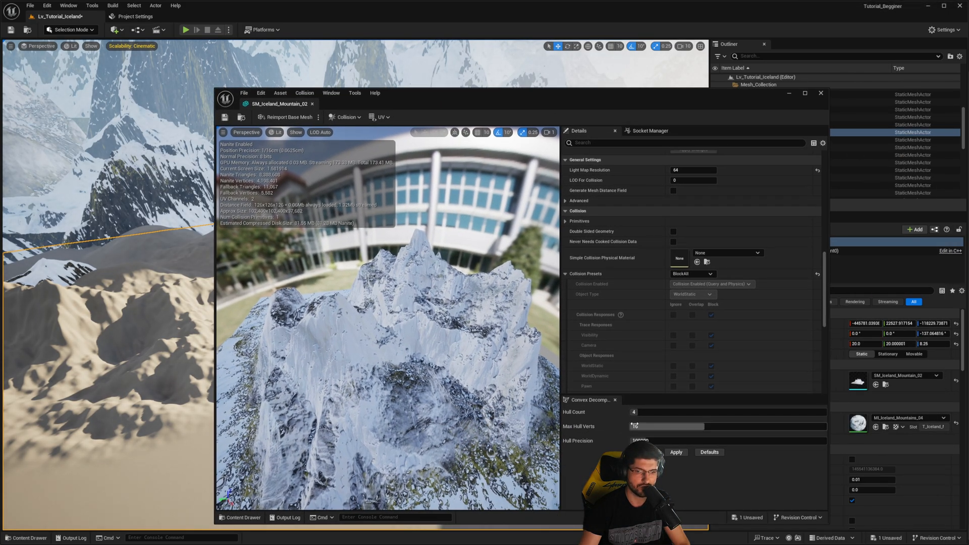
pyautogui.moveTo(243, 307); pyautogui.dragTo(233, 312, button='right')
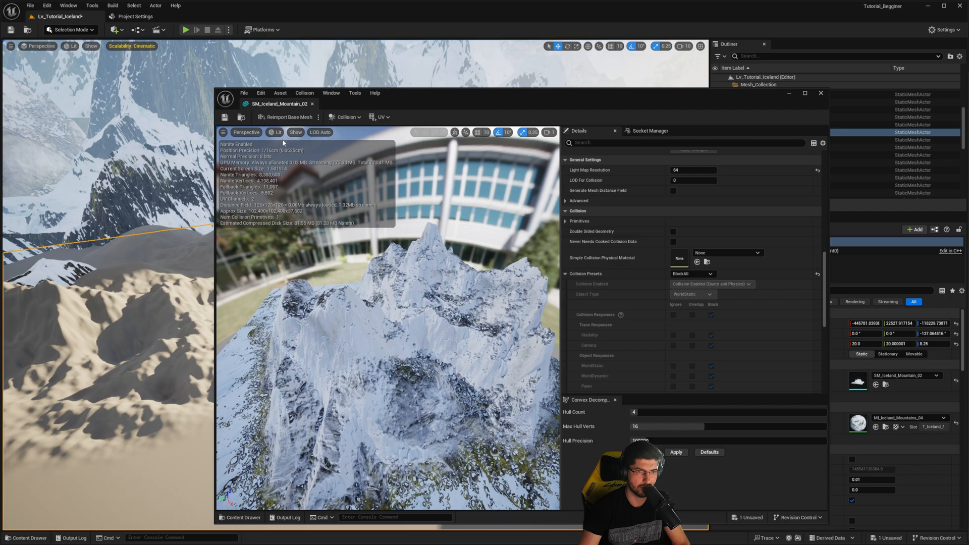
pyautogui.click(298, 133)
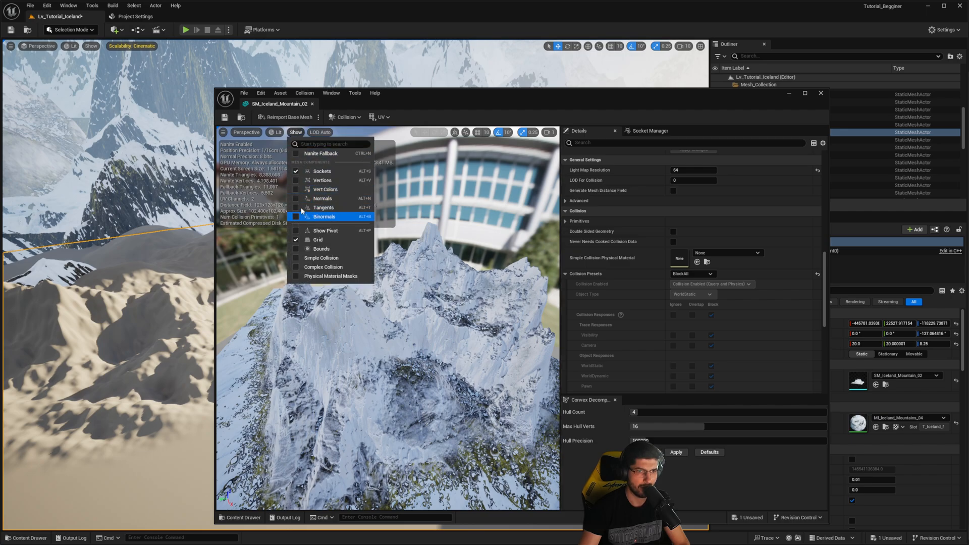
pyautogui.click(323, 132)
pyautogui.click(279, 132)
pyautogui.moveTo(296, 132)
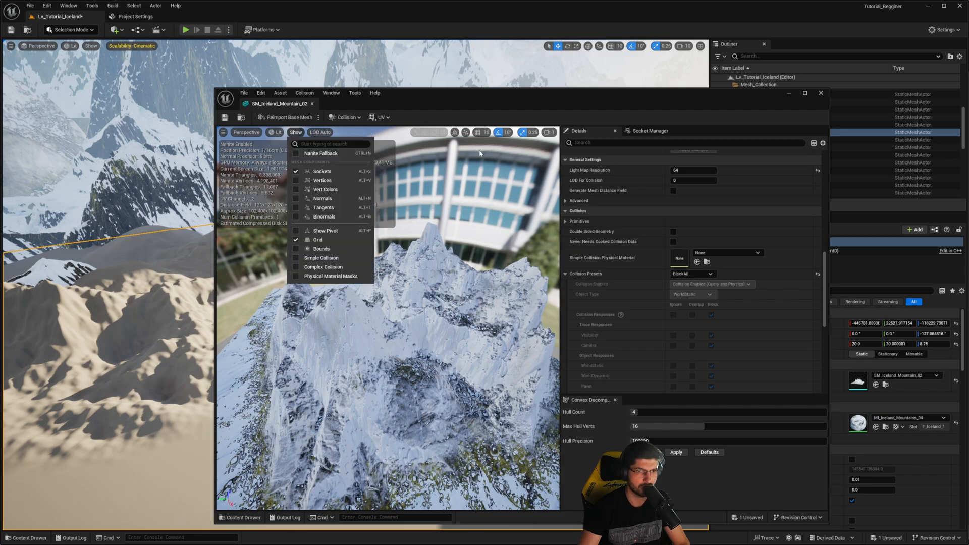
pyautogui.click(480, 154)
pyautogui.click(346, 117)
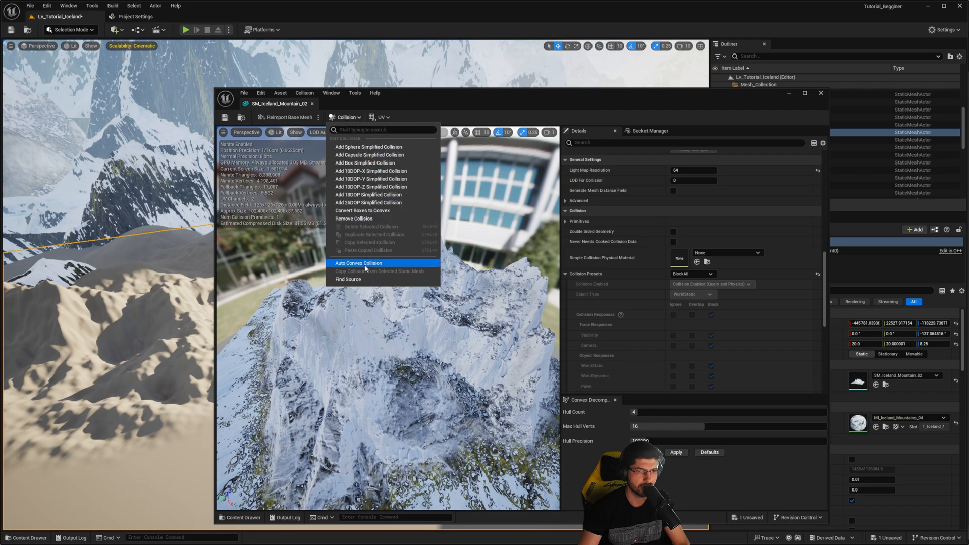
# - Inspect the mountain mesh up close in the Visibility Collision view mode, and return the view to Lit
pyautogui.click(277, 133)
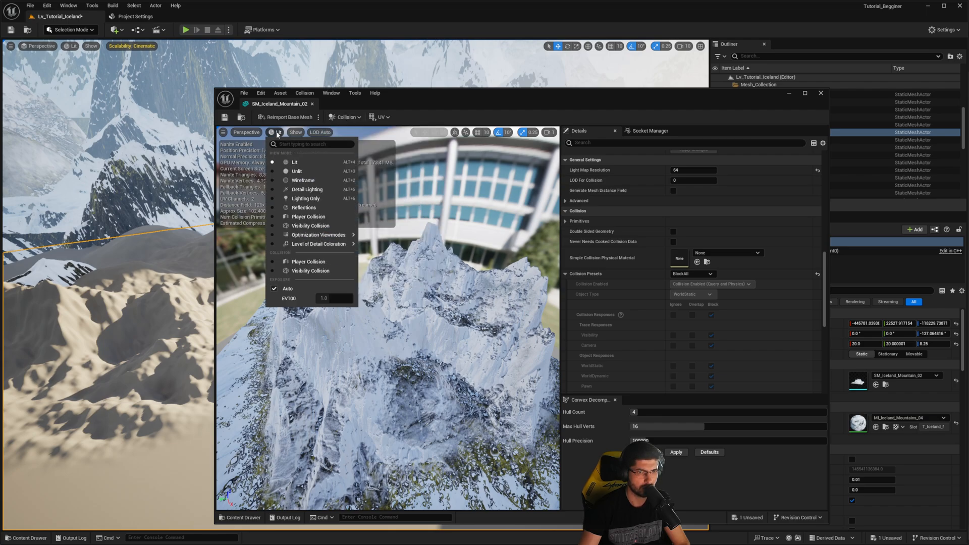
pyautogui.click(298, 272)
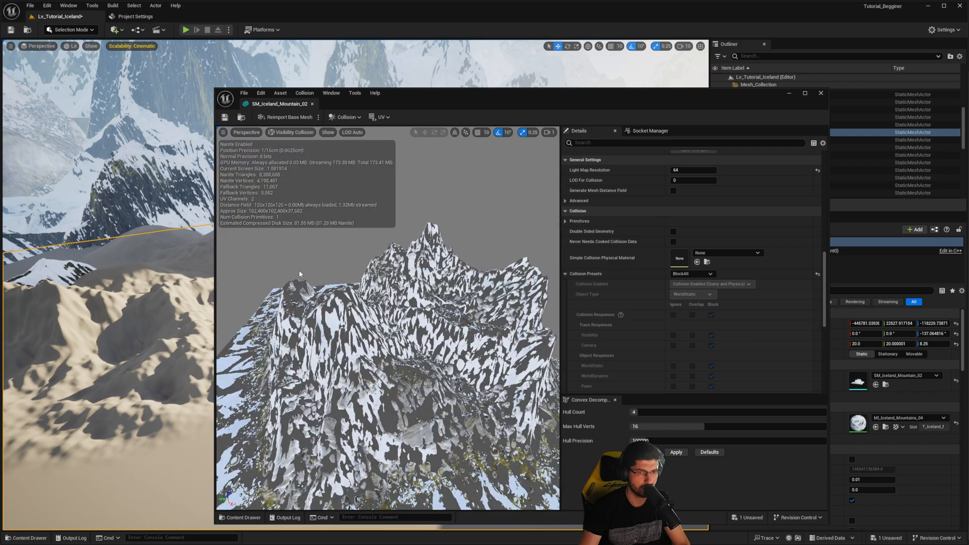
pyautogui.scroll(4, 313, 147)
pyautogui.press('w')
pyautogui.moveTo(313, 147); pyautogui.dragTo(314, 147, button='right')
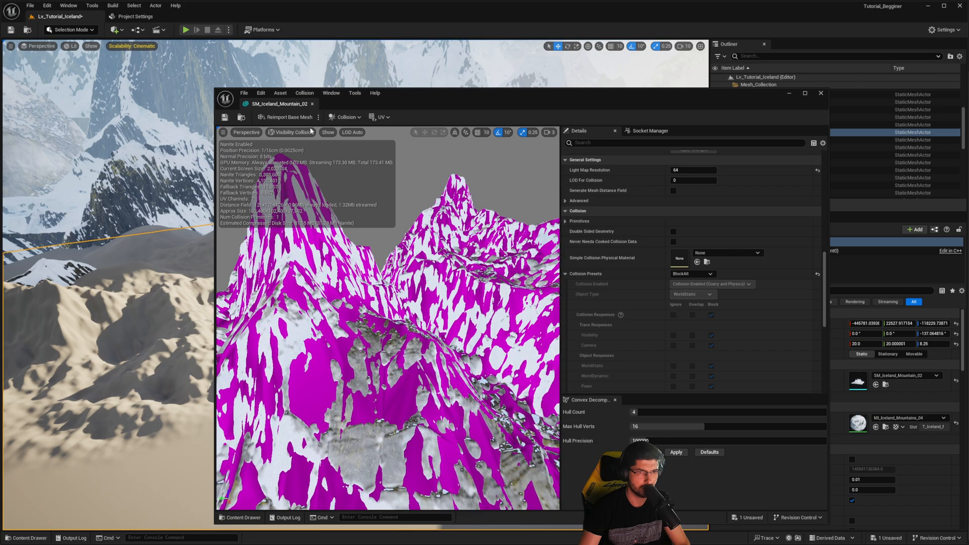
pyautogui.click(293, 132)
pyautogui.click(301, 162)
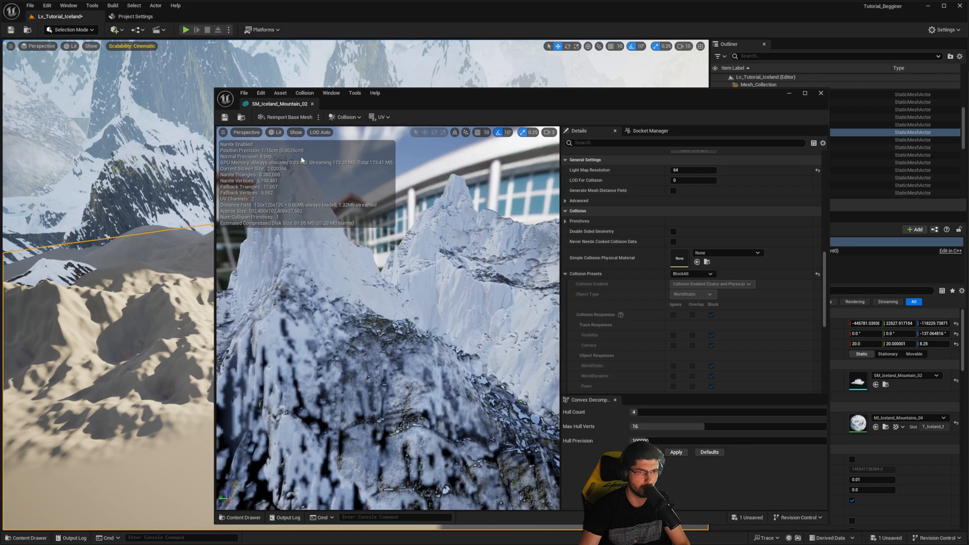
# - Display the simple collision of SM_Iceland_Mountain_02 and examine the wireframe around the whole mountain
pyautogui.click(297, 133)
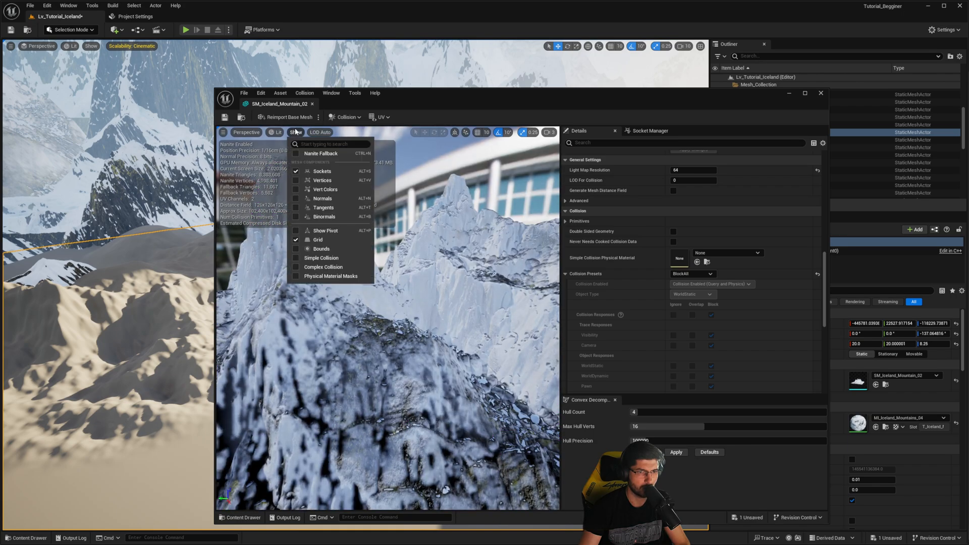
pyautogui.click(320, 260)
pyautogui.moveTo(321, 262); pyautogui.dragTo(428, 232, button='right')
pyautogui.scroll(1, 383, 242)
pyautogui.press('s')
pyautogui.scroll(1, 391, 285)
pyautogui.moveTo(392, 285); pyautogui.dragTo(339, 369, button='right')
pyautogui.press('w')
pyautogui.moveTo(431, 351)
pyautogui.mouseDown(button='right')
pyautogui.moveTo(425, 344)
pyautogui.moveTo(432, 351)
pyautogui.mouseUp(button='right')
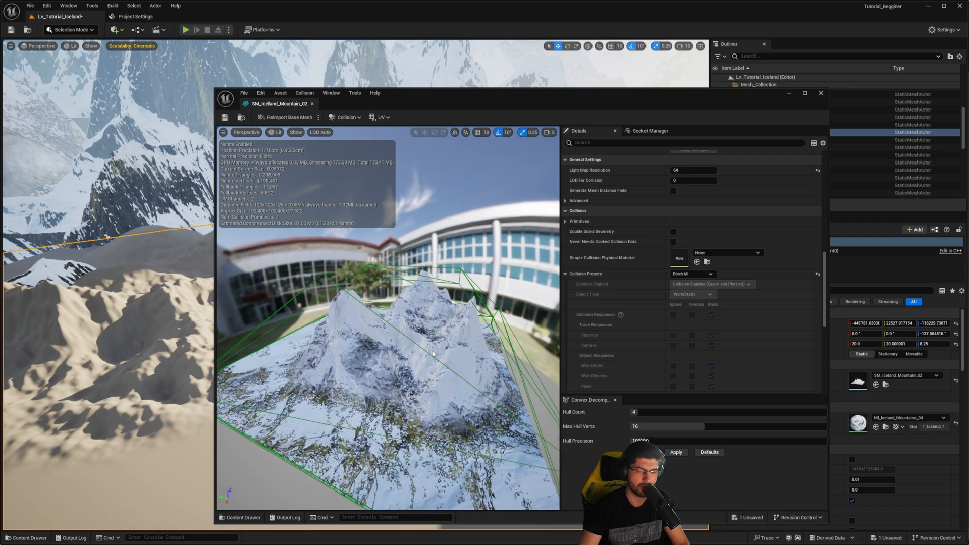
# - Generate convex collision for the mountain with Hull Count 4, Max Hull Verts 16 and Hull Precision 100000, and inspect its fit
pyautogui.click(675, 453)
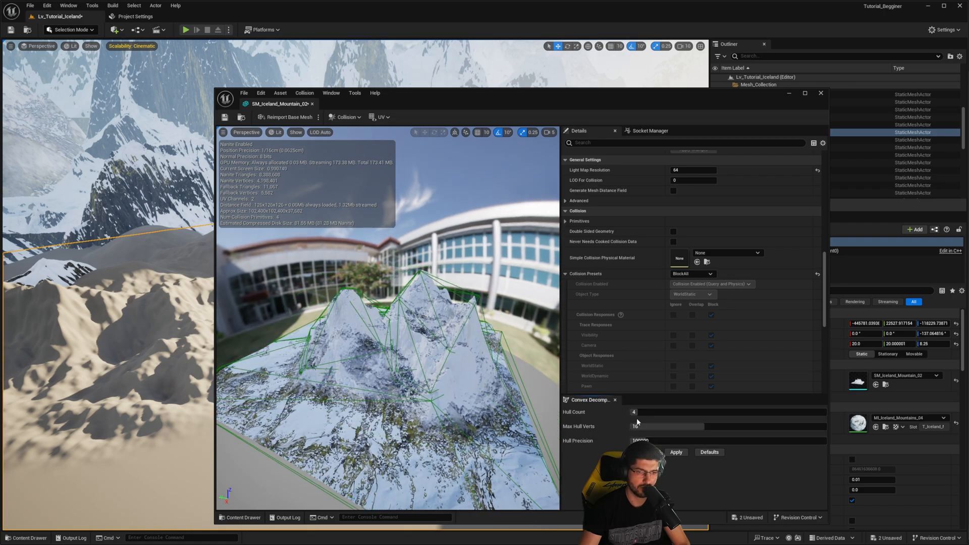
pyautogui.press('w')
pyautogui.moveTo(565, 410); pyautogui.dragTo(594, 386, button='right')
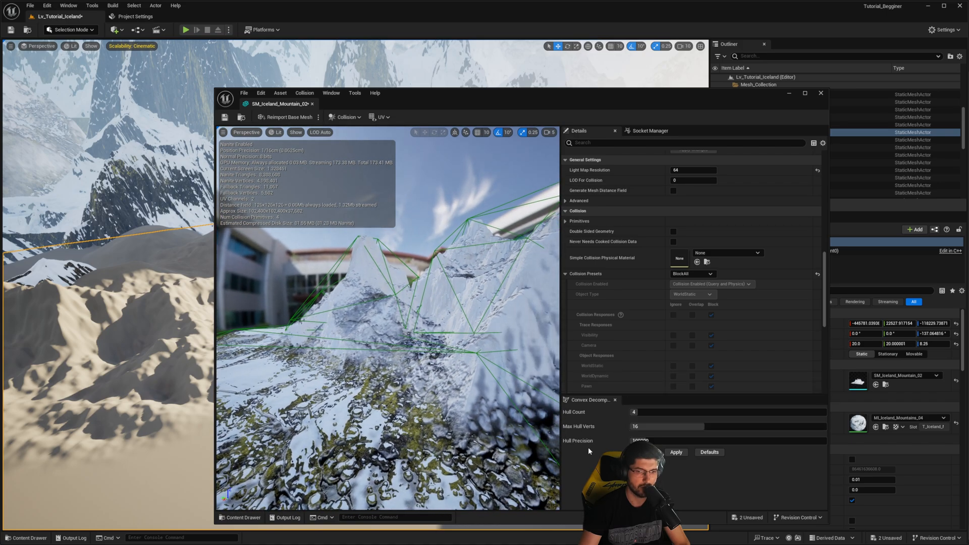
# - Raise the convex decomposition's Hull Precision to about the middle of its range and regenerate the collision with 4 hulls
pyautogui.click(646, 440)
pyautogui.moveTo(744, 440); pyautogui.dragTo(724, 441)
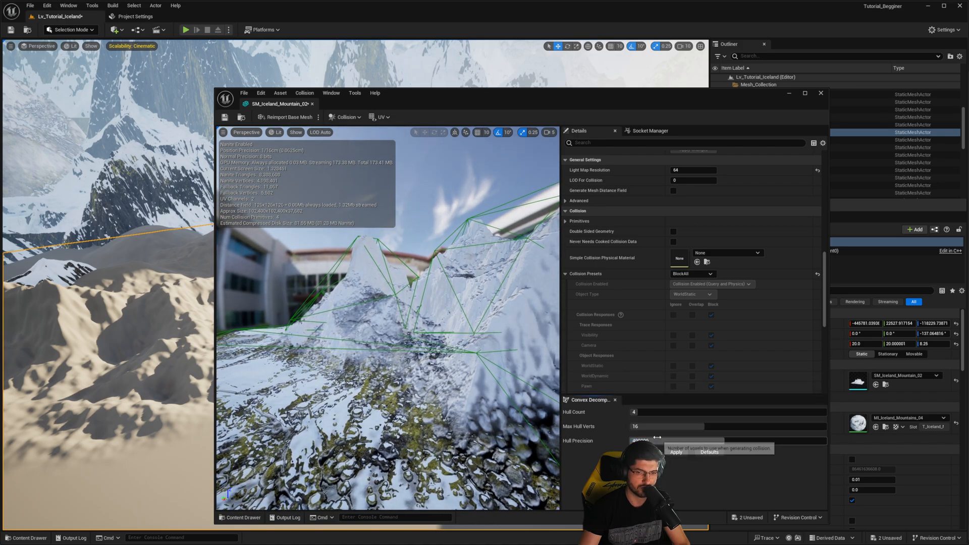
pyautogui.click(682, 456)
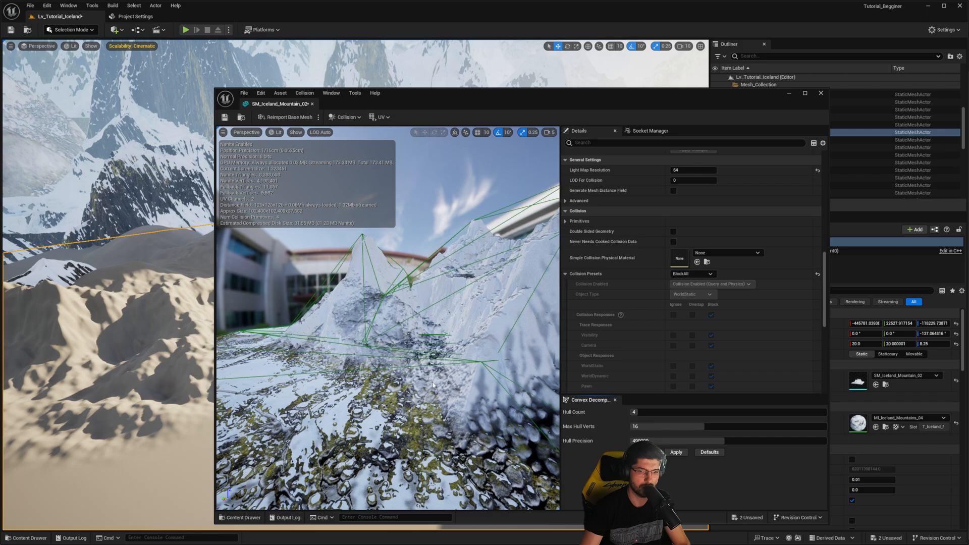
# - Raise the Hull Count to 10, lower the Hull Precision, regenerate the convex collision and inspect it around the peaks
pyautogui.moveTo(404, 323); pyautogui.dragTo(427, 324)
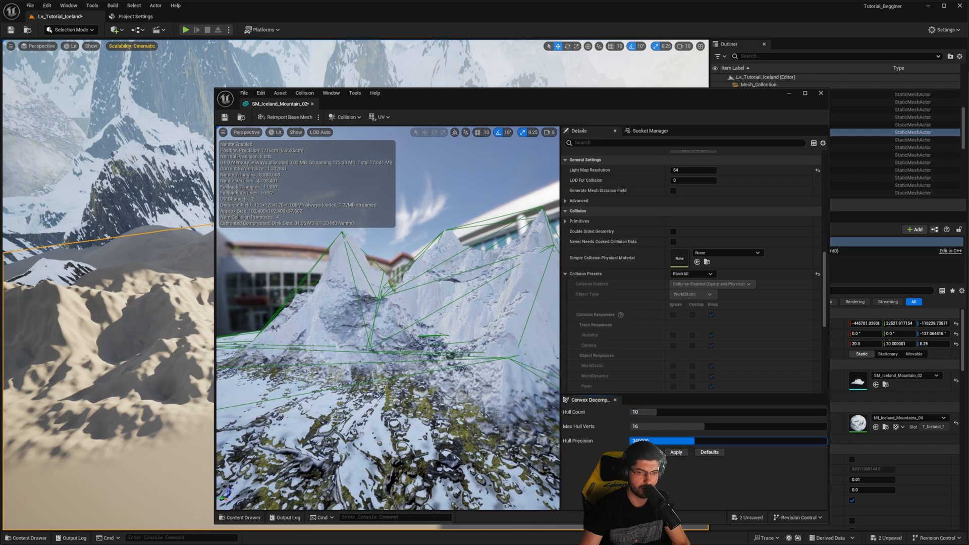
pyautogui.click(676, 452)
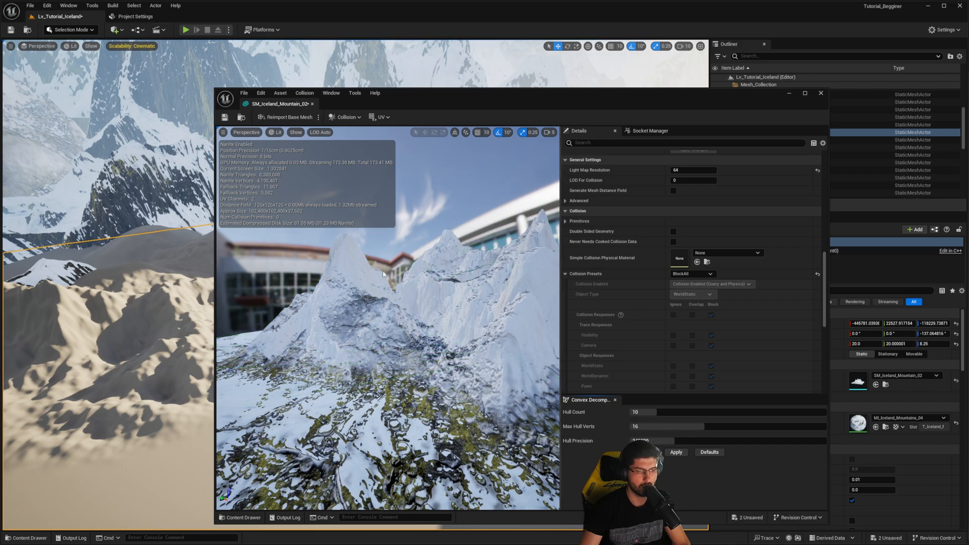
pyautogui.moveTo(382, 274); pyautogui.dragTo(297, 273)
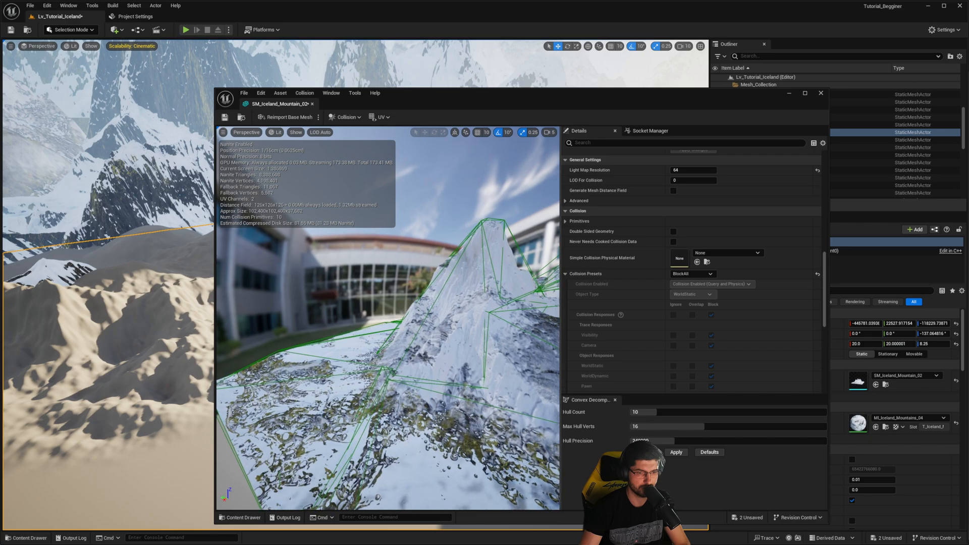
pyautogui.moveTo(467, 286); pyautogui.dragTo(451, 281, button='right')
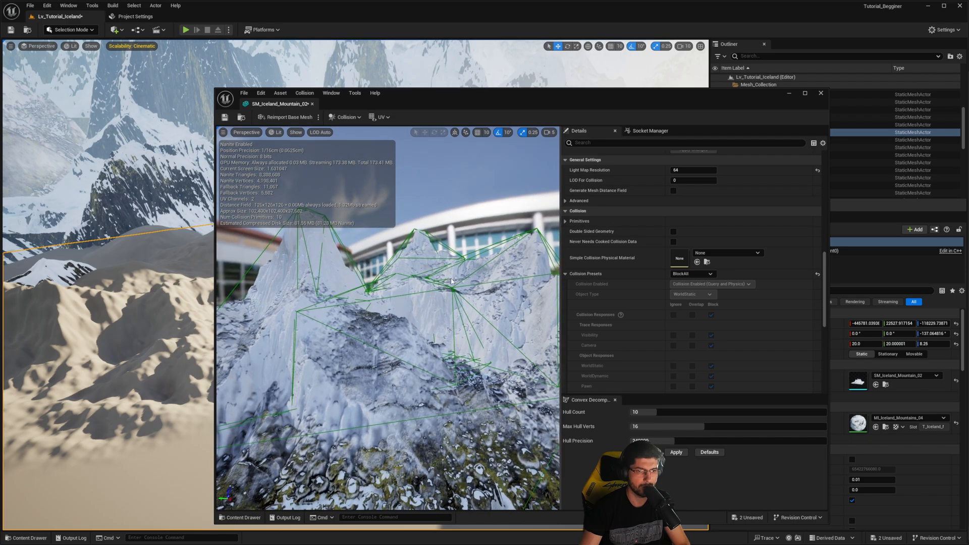
# - Save SM_Iceland_Mountain_02 and play-test the level with the third-person character near the mountains
pyautogui.click(225, 118)
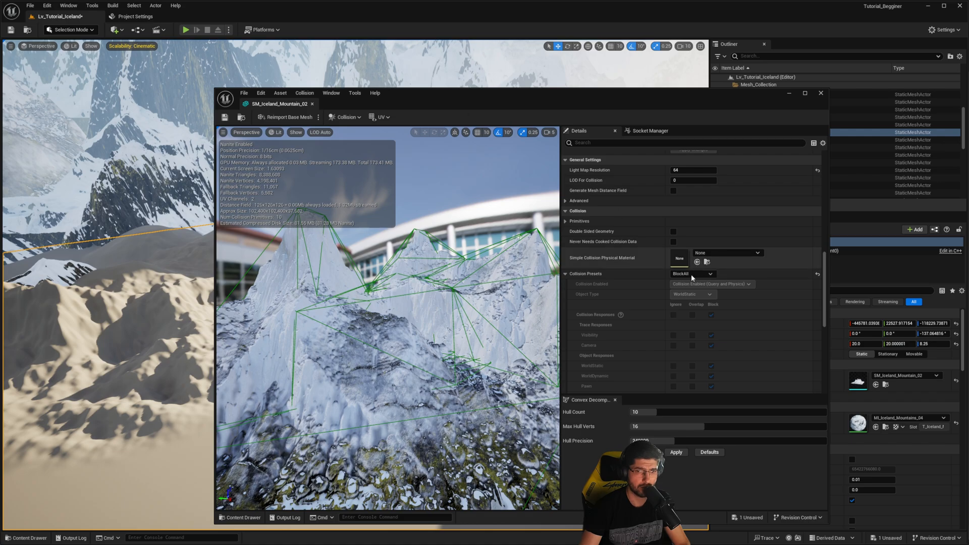
pyautogui.moveTo(499, 101); pyautogui.dragTo(968, 103)
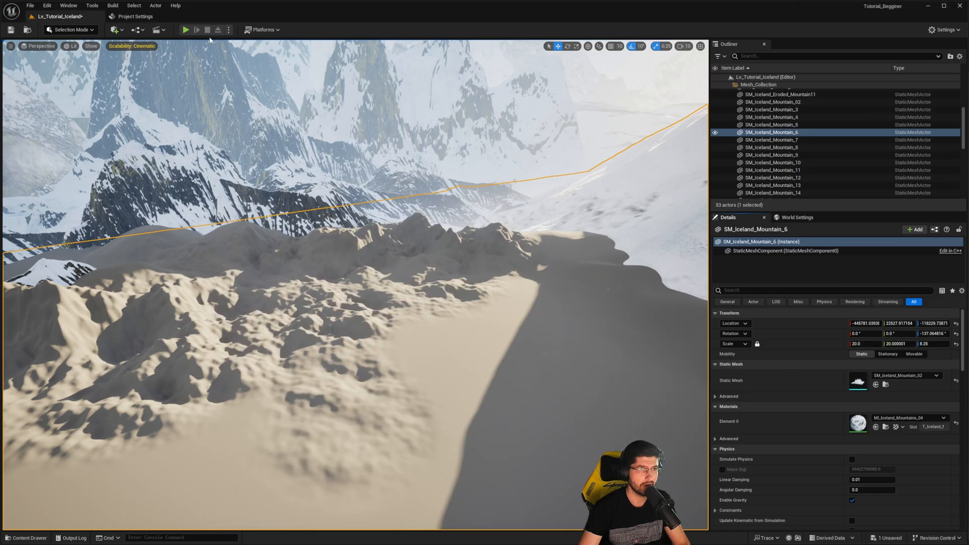
pyautogui.click(186, 30)
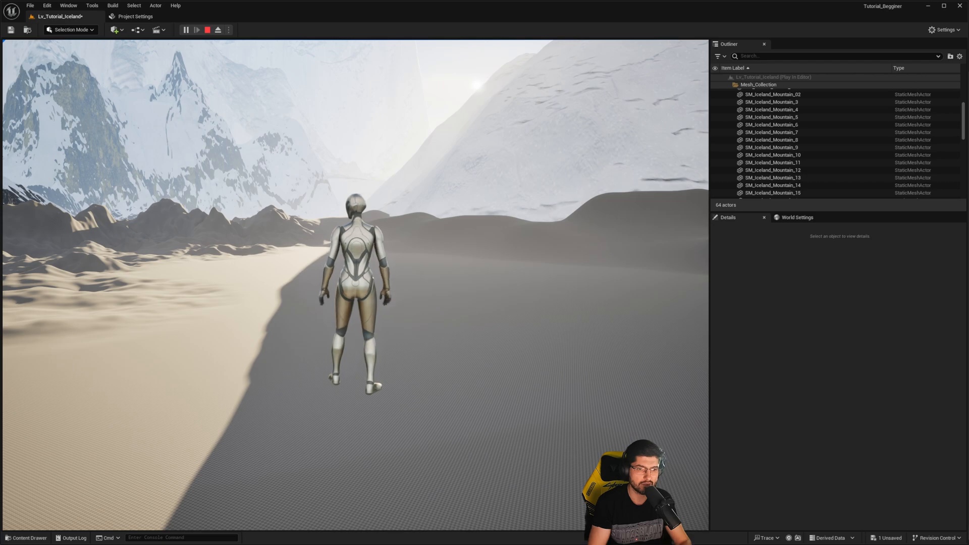
pyautogui.press('w')
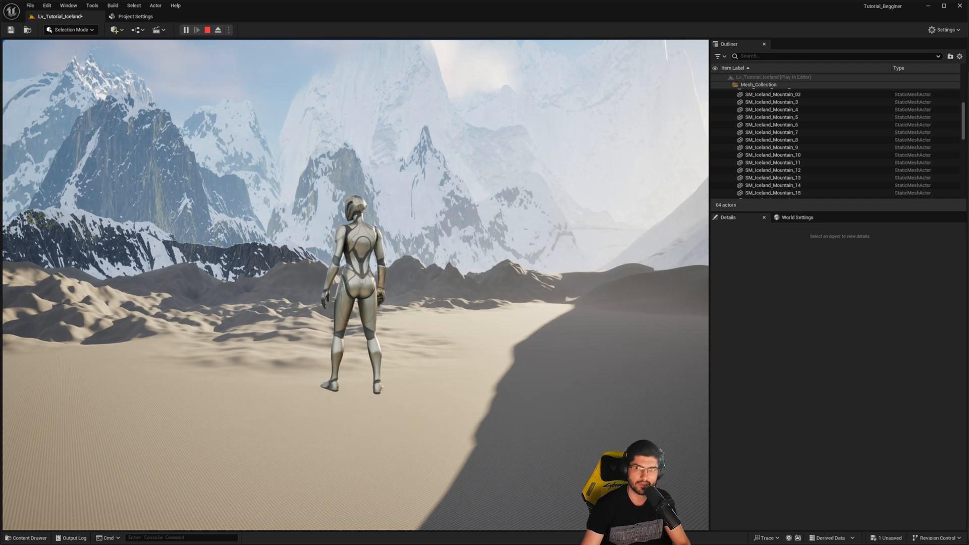
pyautogui.press('Escape')
# - Set the collision preset of SM_Iceland_Mountain_02 to NoCollision and return to the level viewport
pyautogui.moveTo(968, 110); pyautogui.dragTo(514, 103)
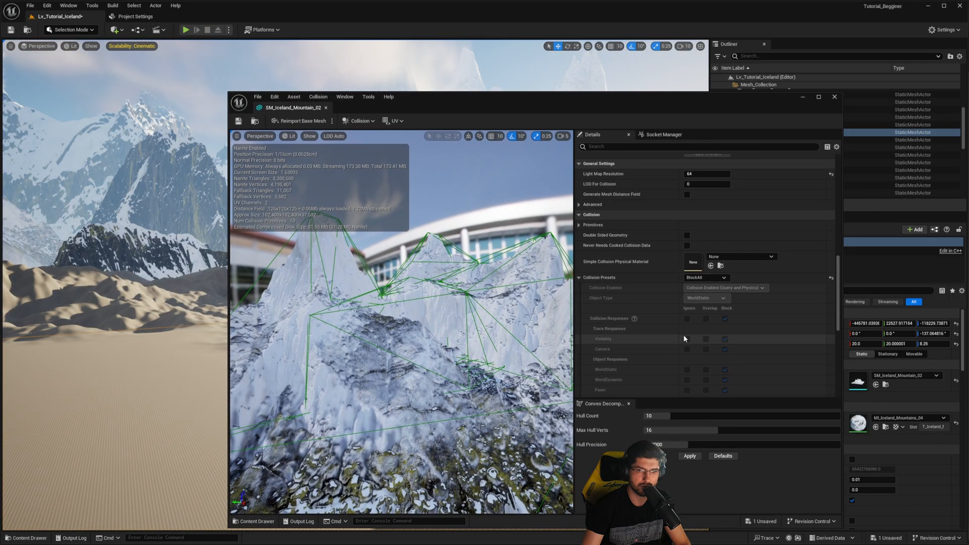
pyautogui.click(717, 279)
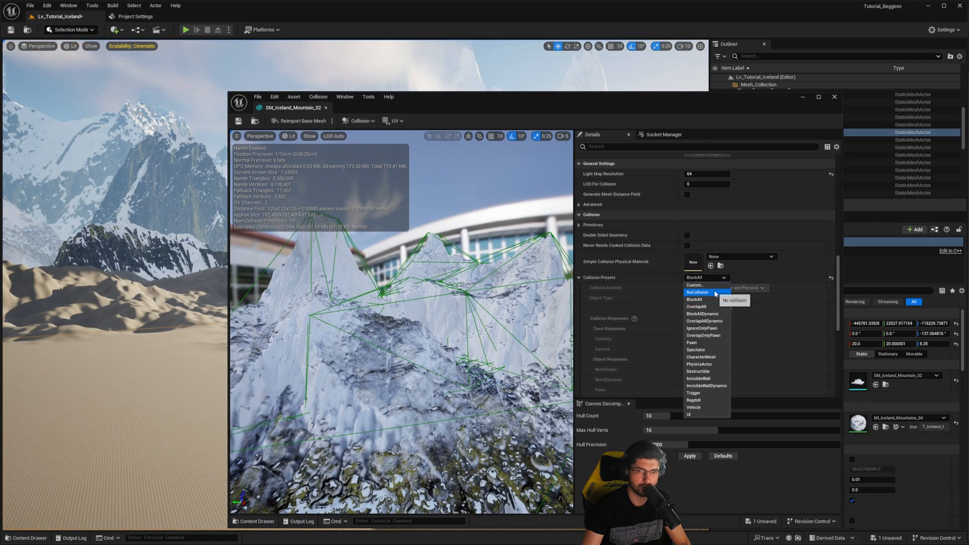
pyautogui.click(717, 293)
pyautogui.moveTo(549, 106); pyautogui.dragTo(968, 86)
# - Play-test the level over the sculpted dunes, running and jumping with the character, and end the session
pyautogui.press('w')
pyautogui.moveTo(355, 285); pyautogui.dragTo(298, 338, button='right')
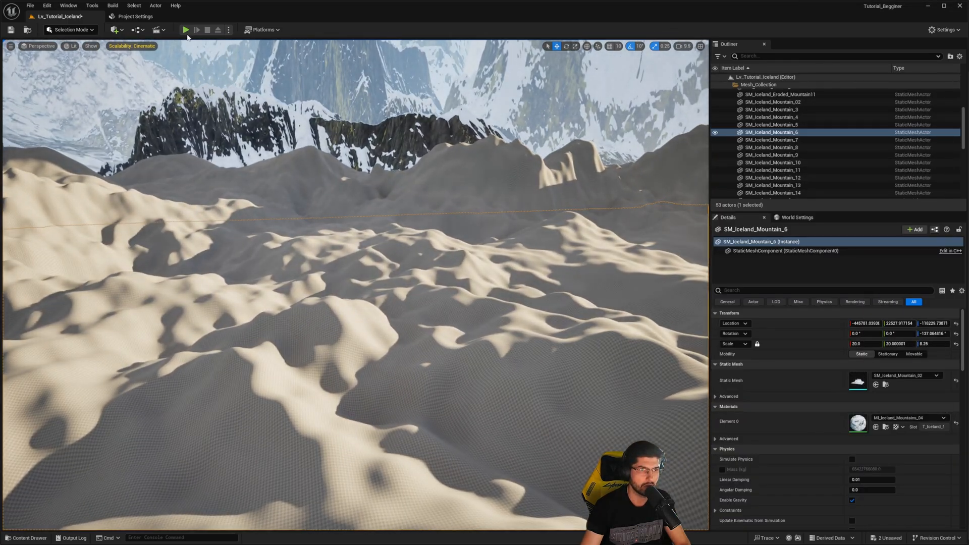
pyautogui.hotkey('alt', 'p')
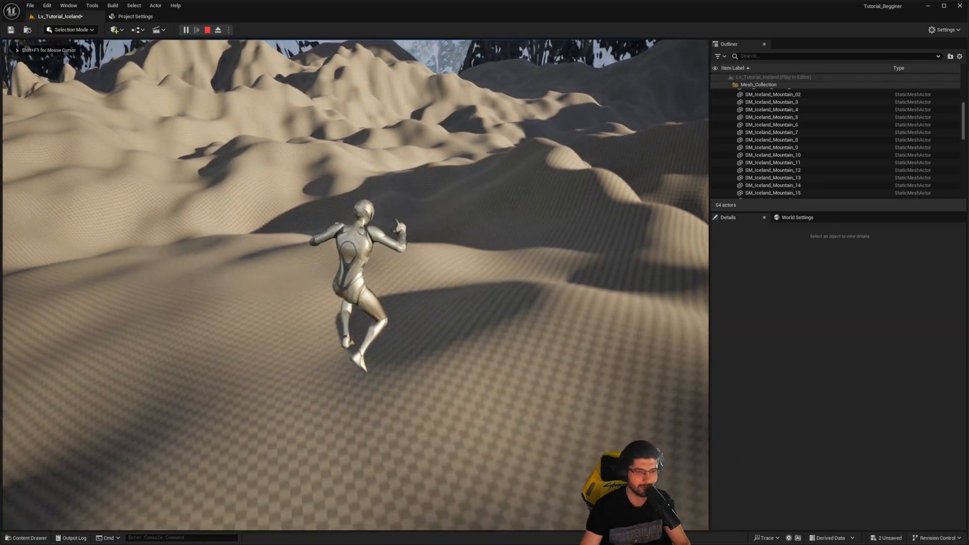
pyautogui.press('w')
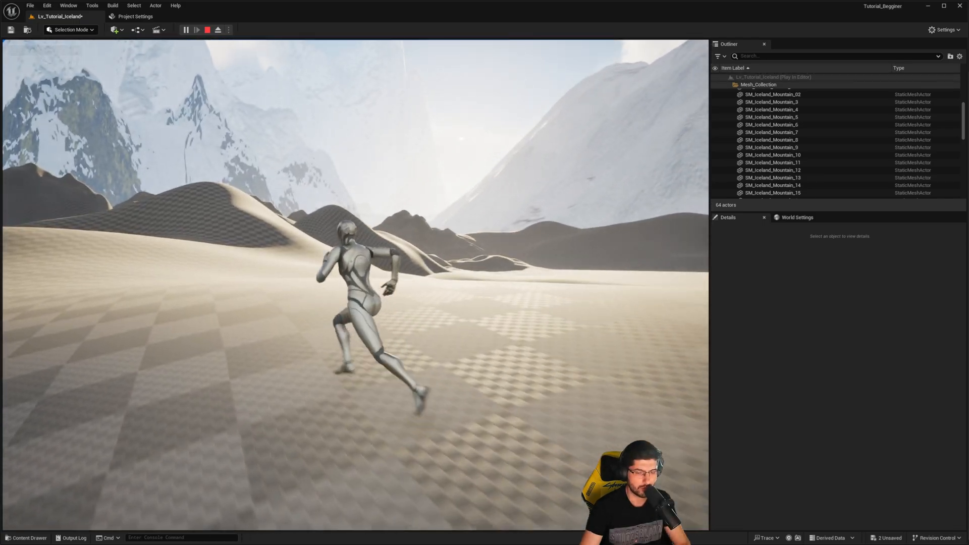
pyautogui.press('space')
pyautogui.press('d')
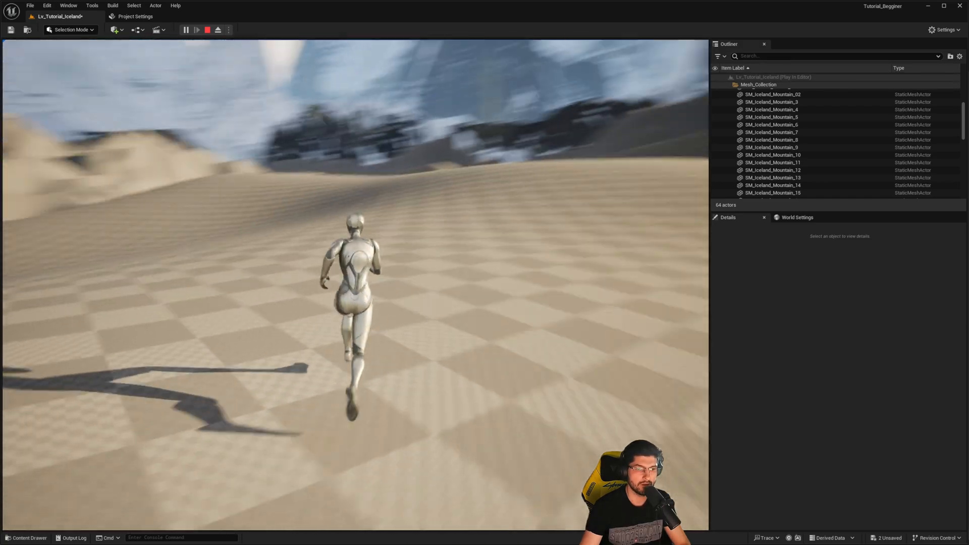
pyautogui.press('Escape')
# - Select the Landscape actor and browse the Materials content folder to locate M_AutoLandscape
pyautogui.moveTo(343, 195); pyautogui.dragTo(244, 246, button='right')
pyautogui.click(343, 196)
pyautogui.moveTo(351, 268); pyautogui.dragTo(385, 247, button='right')
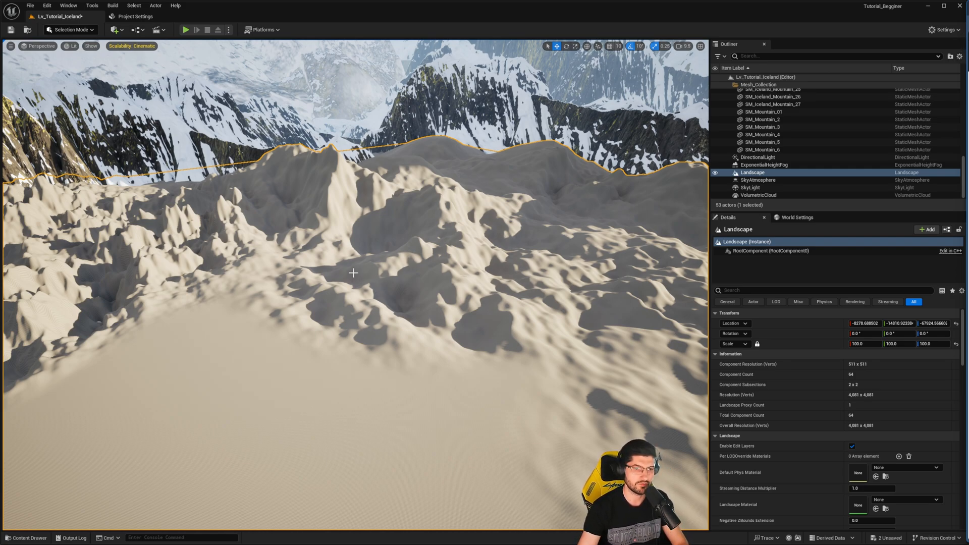
pyautogui.moveTo(354, 272); pyautogui.dragTo(328, 275, button='right')
pyautogui.hotkey('ctrl', 'space')
pyautogui.click(501, 455)
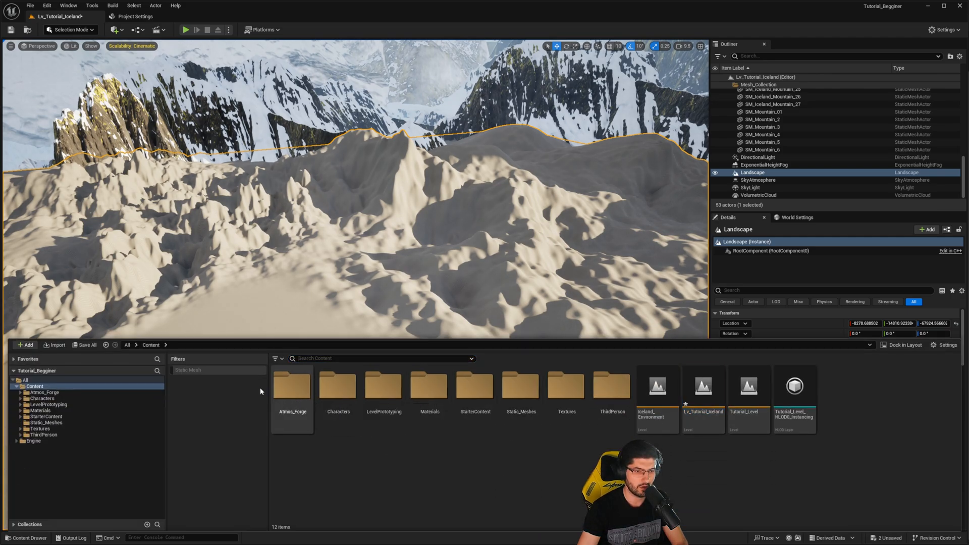
pyautogui.click(384, 393)
pyautogui.doubleClick(417, 405)
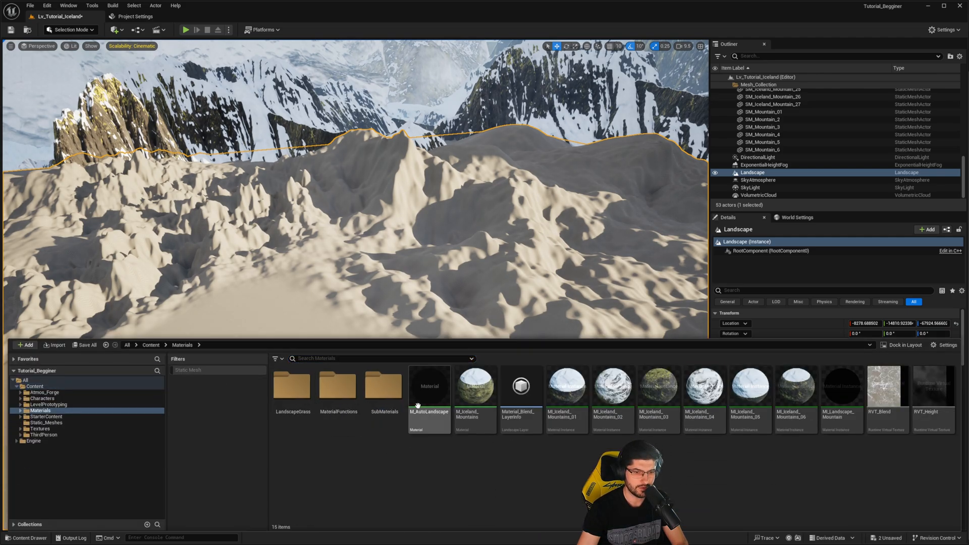
pyautogui.click(426, 419)
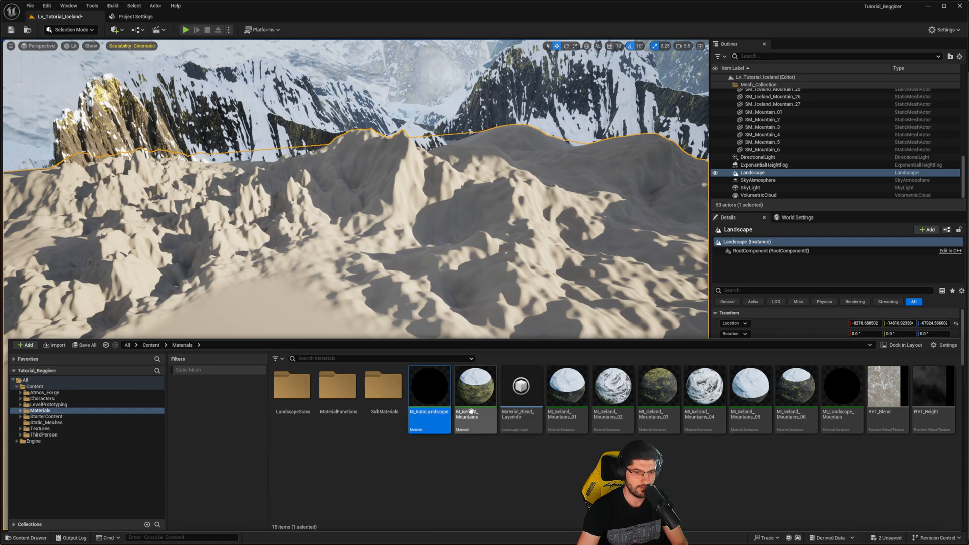
pyautogui.moveTo(420, 409)
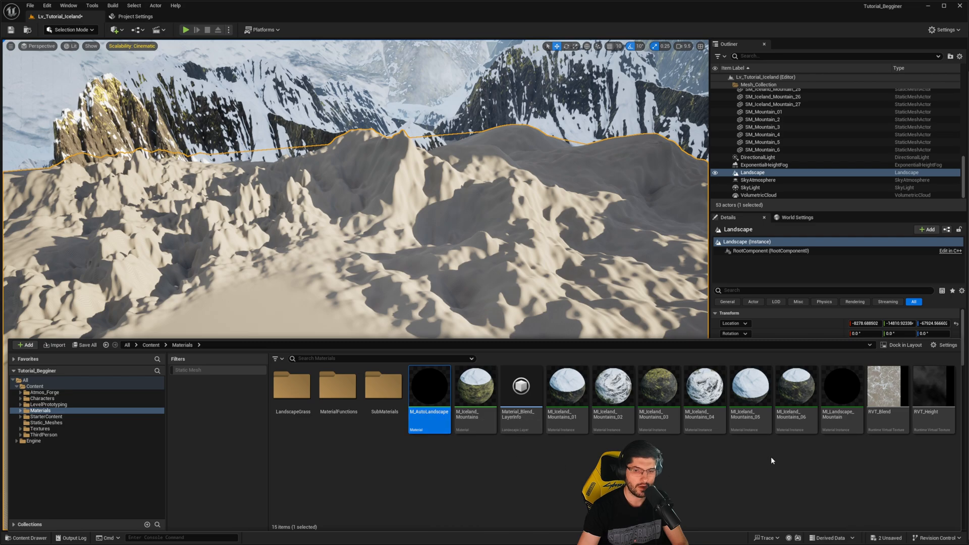
# - Assign MI_Landscape_Mountain as the Landscape Material of the selected landscape and look over the terrain
pyautogui.click(842, 394)
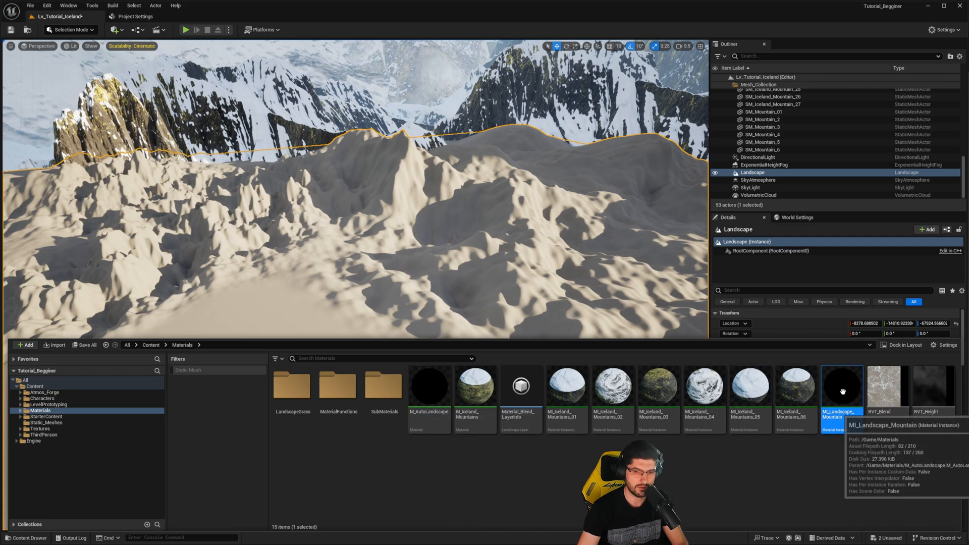
pyautogui.moveTo(599, 260); pyautogui.dragTo(562, 256, button='right')
pyautogui.scroll(-7, 800, 425)
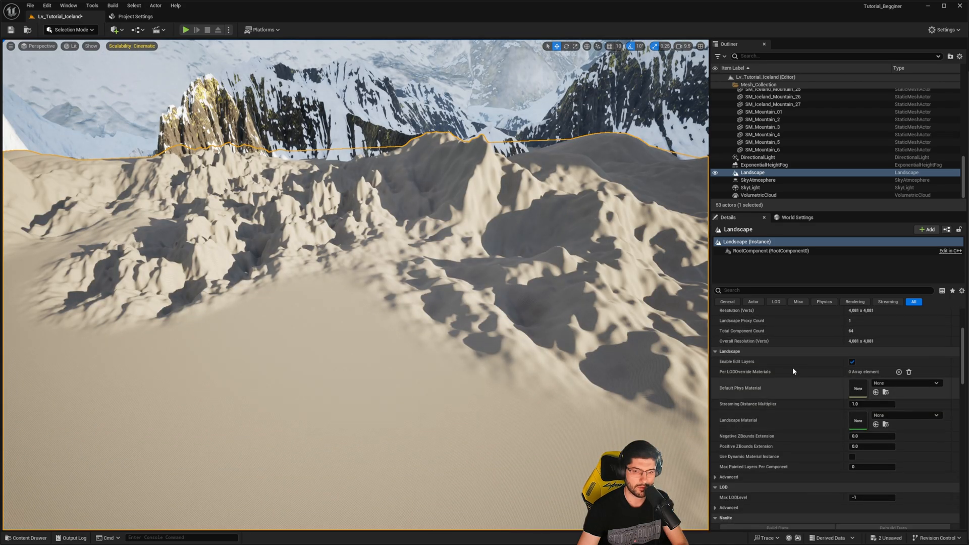
pyautogui.scroll(1, 792, 367)
pyautogui.scroll(-3, 850, 399)
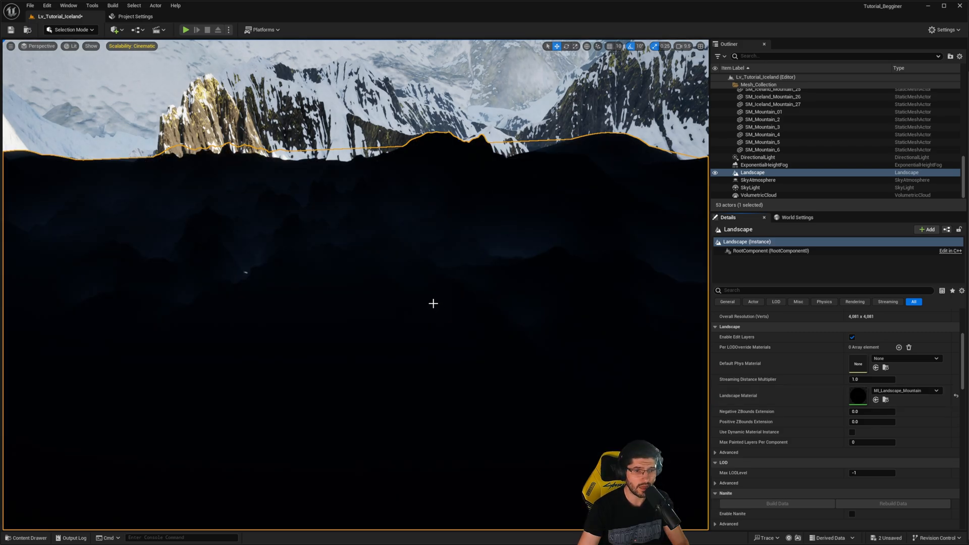
pyautogui.moveTo(433, 303); pyautogui.dragTo(433, 303, button='right')
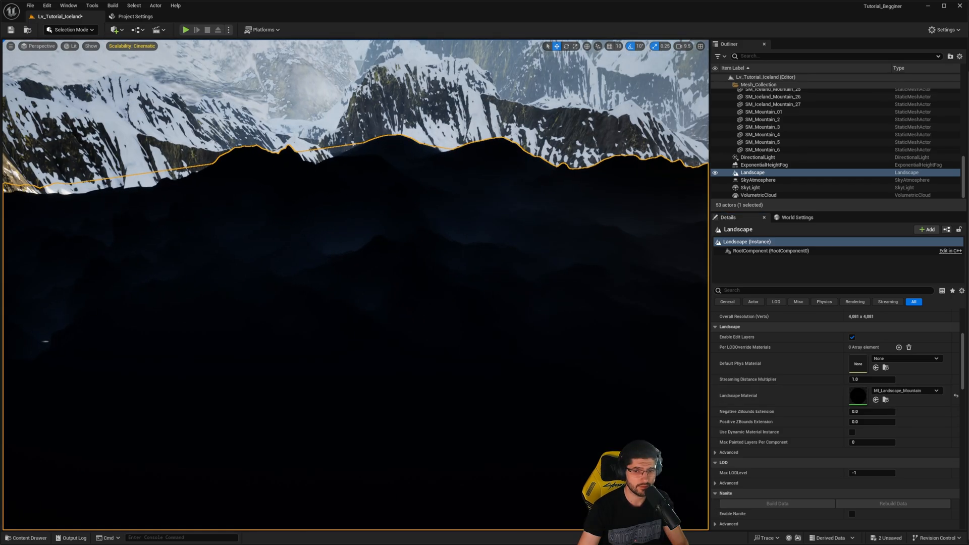
pyautogui.moveTo(342, 277); pyautogui.dragTo(345, 279, button='right')
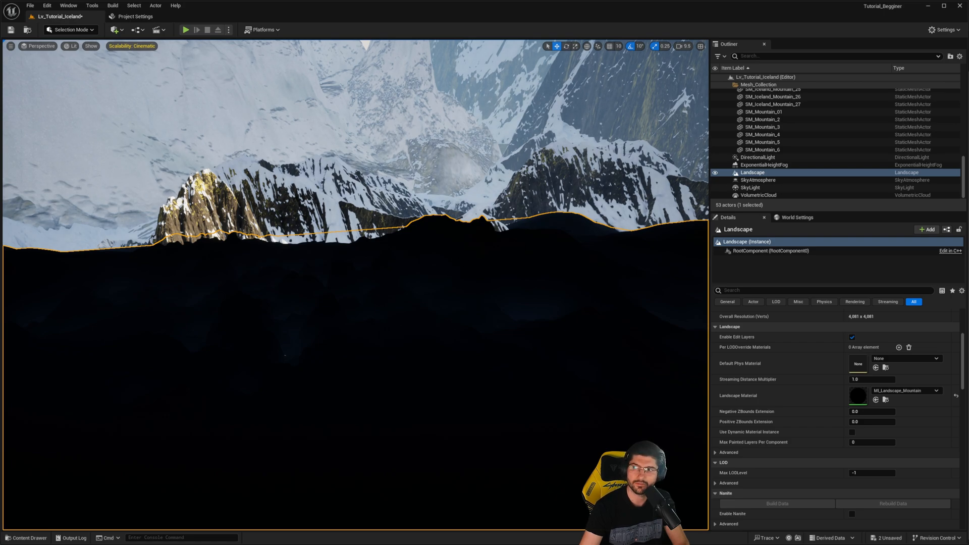
pyautogui.moveTo(403, 270); pyautogui.dragTo(403, 270, button='right')
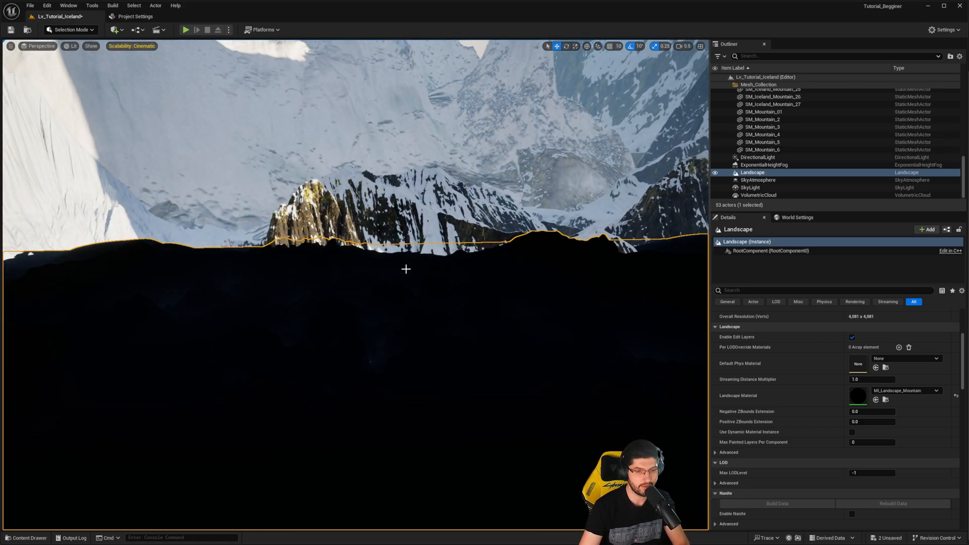
pyautogui.moveTo(275, 264); pyautogui.dragTo(275, 265, button='right')
pyautogui.moveTo(417, 284); pyautogui.dragTo(418, 285, button='right')
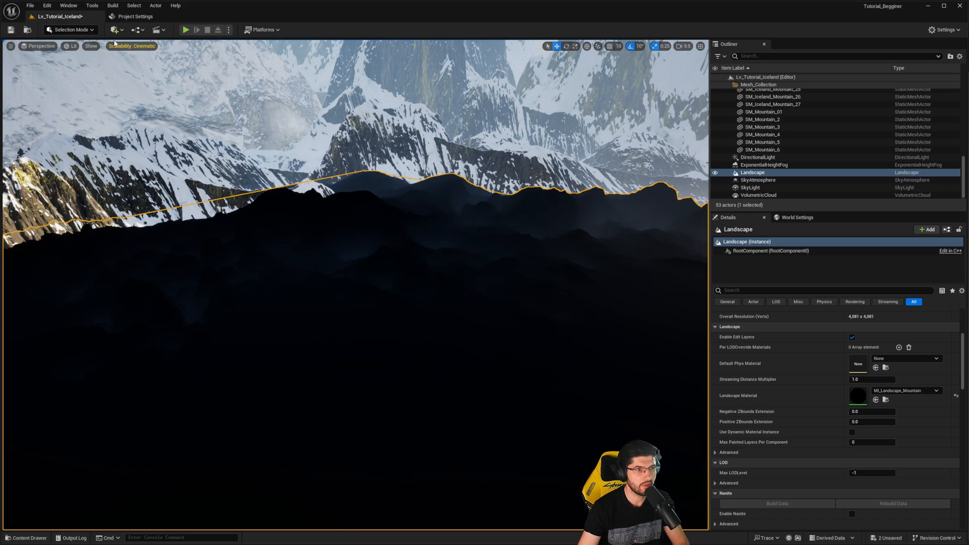
# - Switch to Landscape Mode and open its painting tools with the material's target layers
pyautogui.click(76, 30)
pyautogui.click(76, 49)
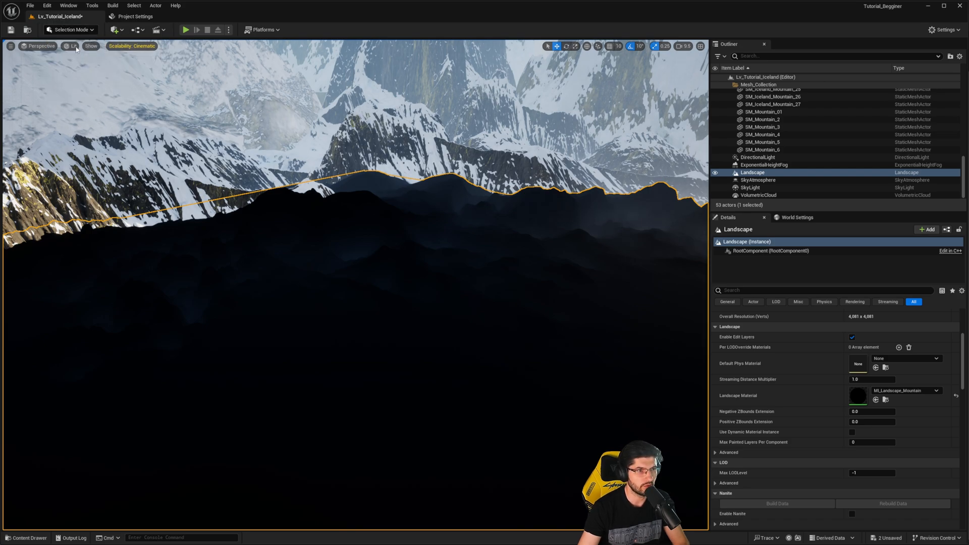
pyautogui.click(125, 57)
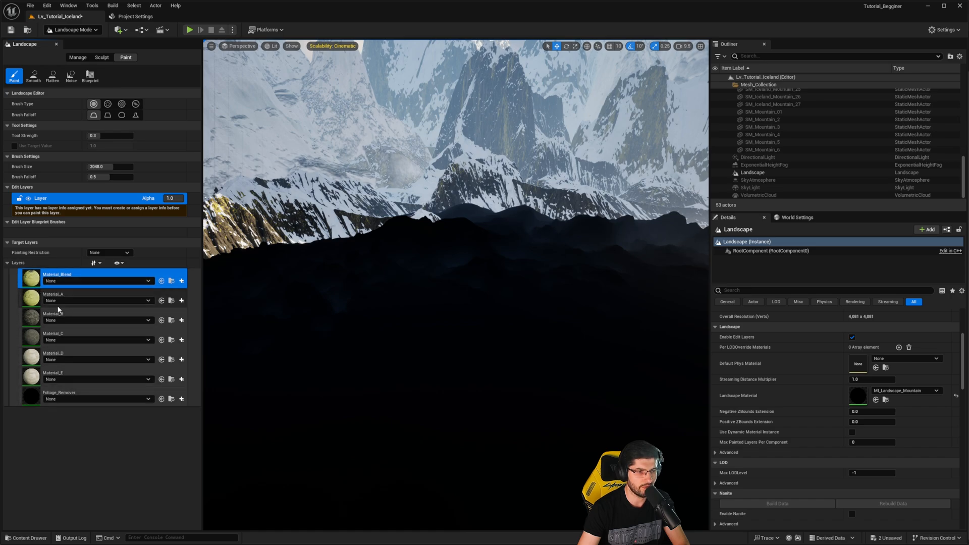
# - Try to create a weight-blended layer info named Material_Blend_LayerInfo for Material_Blend in the Materials folder
pyautogui.click(181, 281)
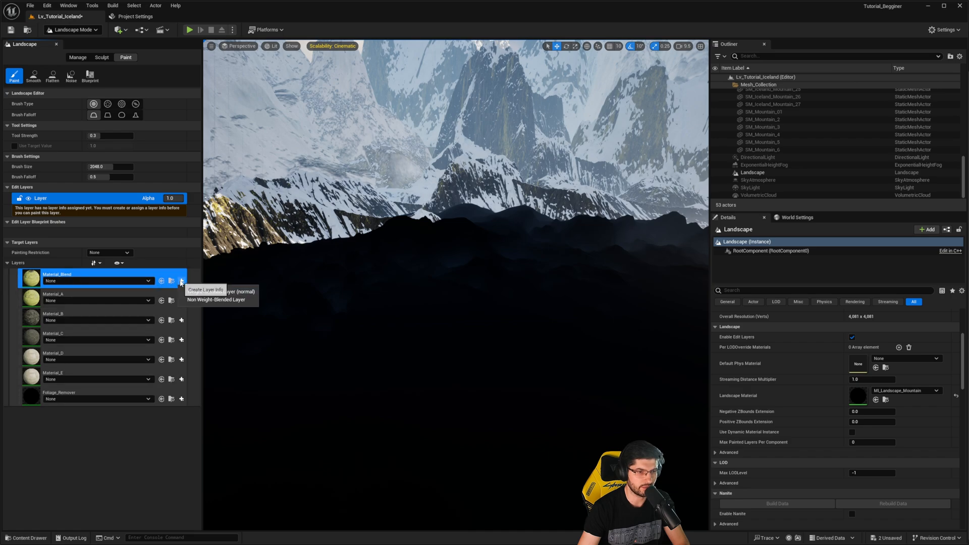
pyautogui.click(213, 294)
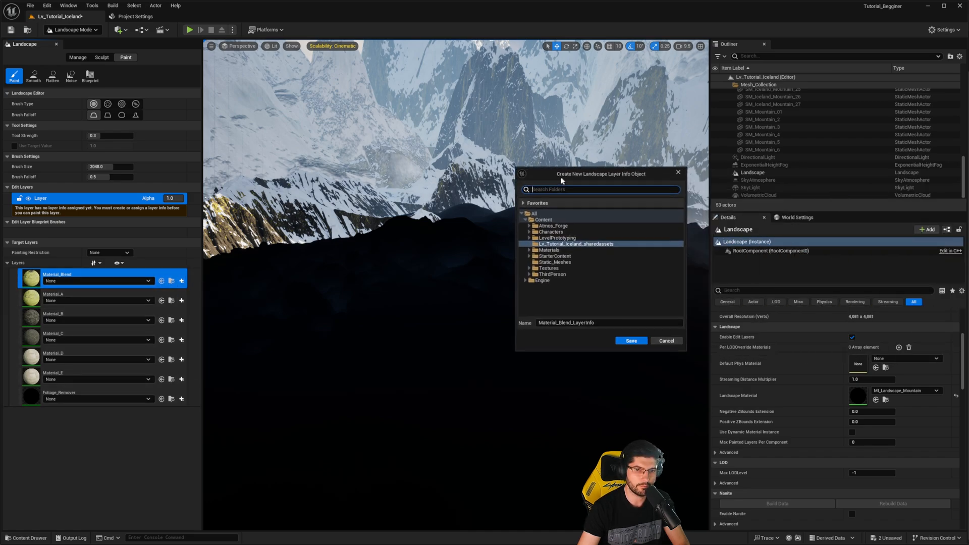
pyautogui.doubleClick(550, 251)
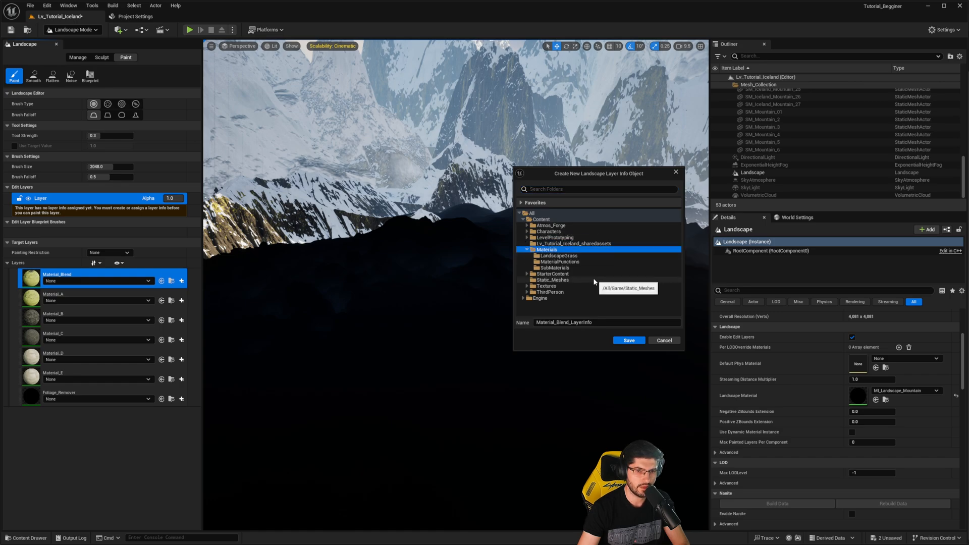
pyautogui.click(628, 340)
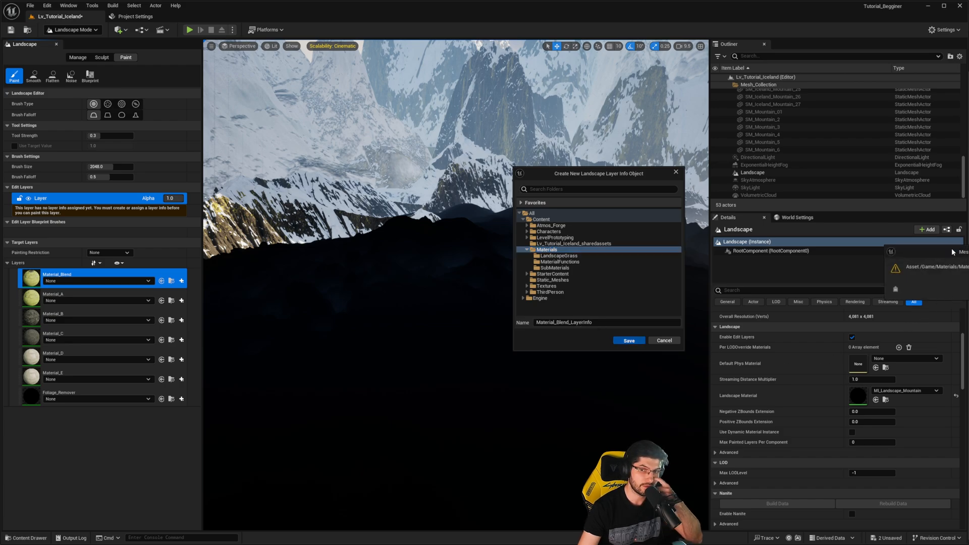
pyautogui.moveTo(946, 248); pyautogui.dragTo(752, 230)
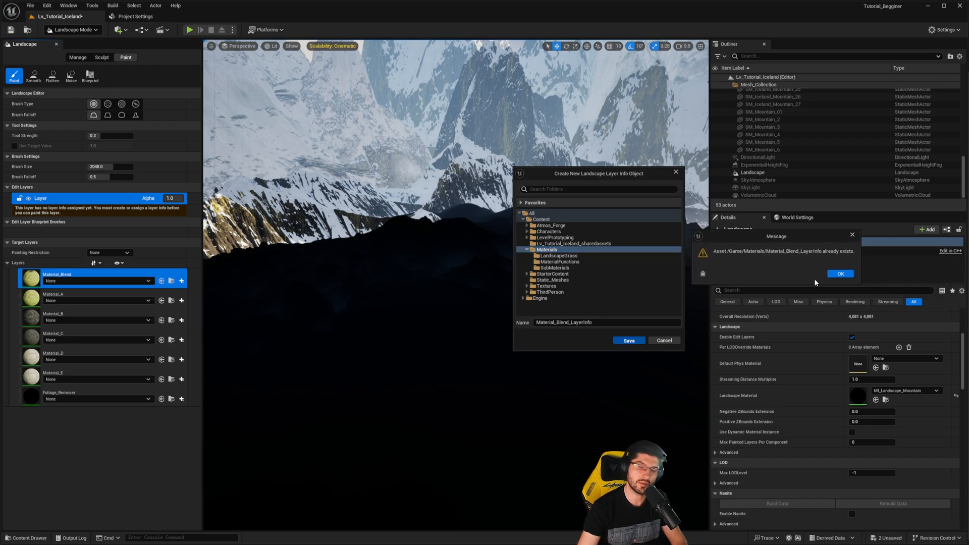
pyautogui.click(840, 274)
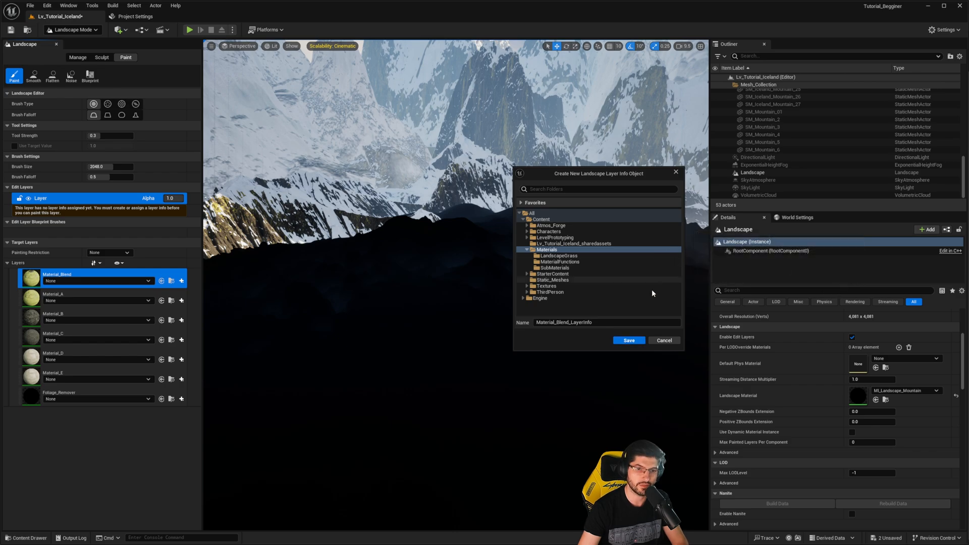
pyautogui.click(664, 341)
# - Assign the existing Material_Blend_LayerInfo asset to the Material_Blend target layer
pyautogui.click(104, 280)
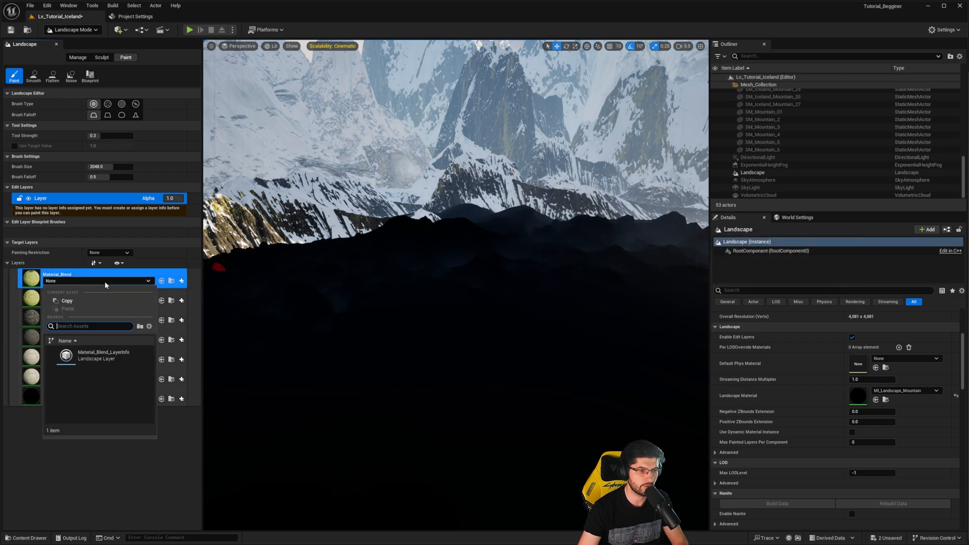
pyautogui.click(110, 356)
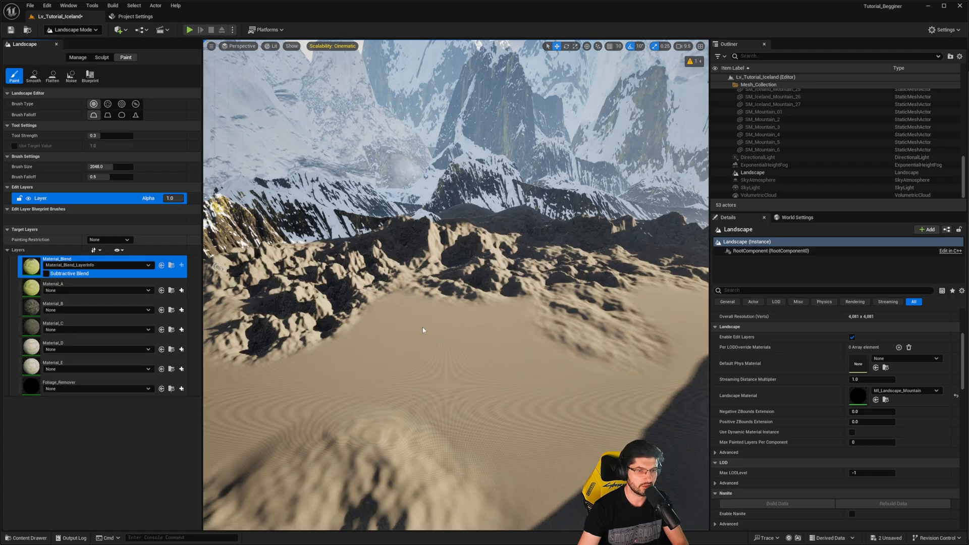
# - Fly over the landscape to examine the applied material on the hills and ground, and return to Selection Mode
pyautogui.moveTo(450, 309); pyautogui.dragTo(353, 353, button='right')
pyautogui.press('w')
pyautogui.scroll(-1, 484, 339)
pyautogui.press('w')
pyautogui.moveTo(447, 363); pyautogui.dragTo(578, 313, button='right')
pyautogui.press('w')
pyautogui.press('w')
pyautogui.moveTo(414, 373); pyautogui.dragTo(349, 383, button='right')
pyautogui.press('w')
pyautogui.scroll(-8, 413, 389)
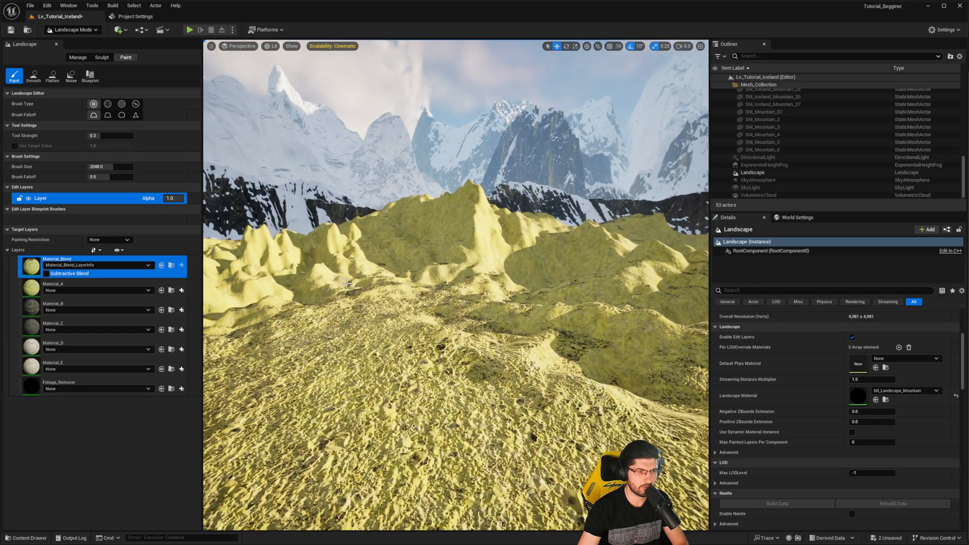
pyautogui.moveTo(424, 303); pyautogui.dragTo(446, 304, button='right')
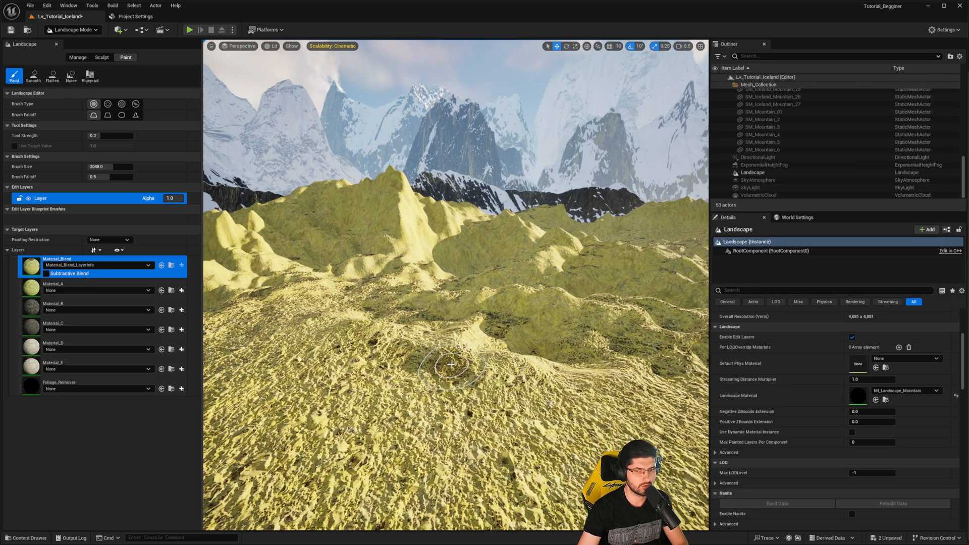
pyautogui.hotkey('shift', '1')
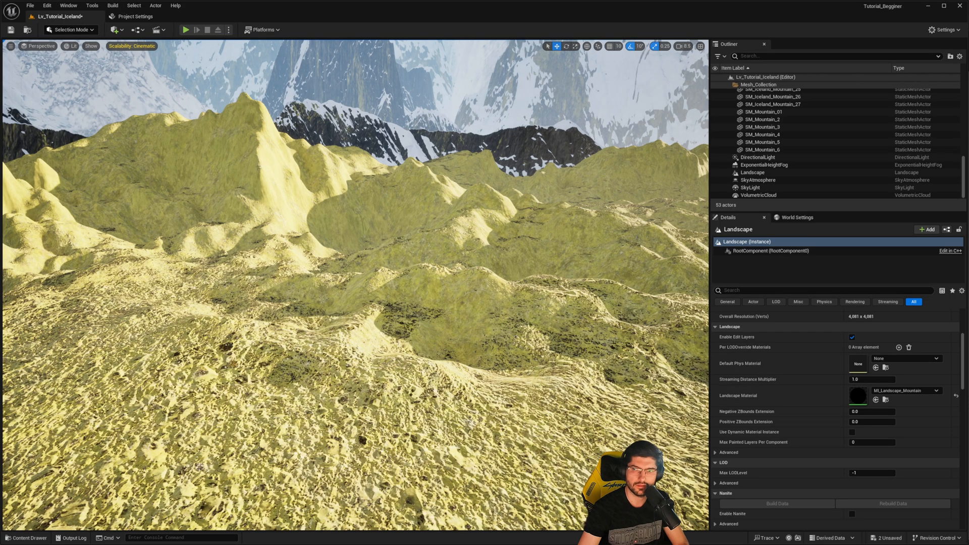
# - Bring MI_Landscape_Mountain beside the viewport and assign T_Iceland_Eroded_BaseColor as the Color A texture in the A_Material group
pyautogui.moveTo(968, 121); pyautogui.dragTo(706, 117)
pyautogui.moveTo(313, 263); pyautogui.dragTo(403, 255, button='right')
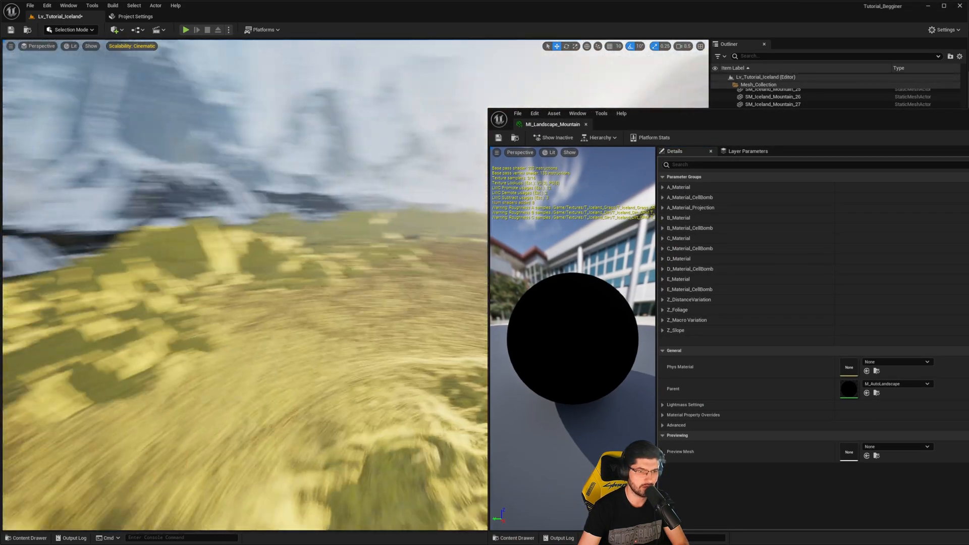
pyautogui.moveTo(196, 292)
pyautogui.mouseDown(button='right')
pyautogui.moveTo(242, 295)
pyautogui.moveTo(196, 291)
pyautogui.moveTo(212, 292)
pyautogui.mouseUp(button='right')
pyautogui.click(664, 188)
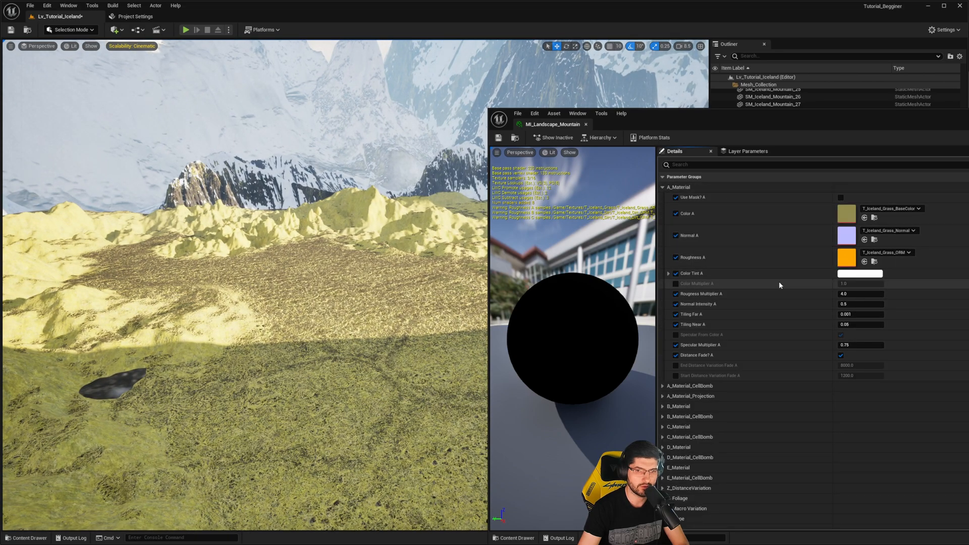
pyautogui.click(884, 209)
pyautogui.click(928, 401)
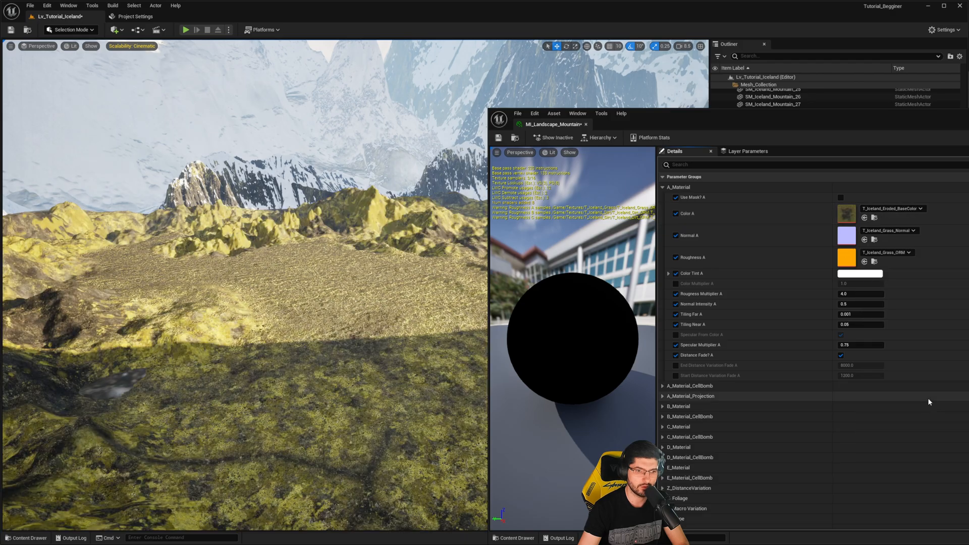
# - Assign the Iceland_Eroded_Normal texture to Normal A in the A_Material group
pyautogui.moveTo(282, 282); pyautogui.dragTo(295, 265, button='right')
pyautogui.click(892, 230)
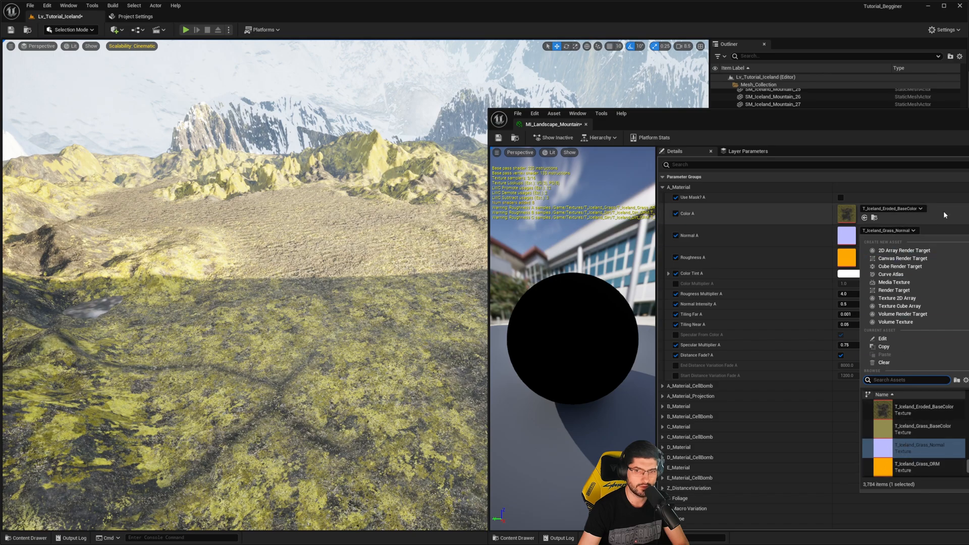
pyautogui.click(903, 208)
pyautogui.click(902, 209)
pyautogui.click(889, 231)
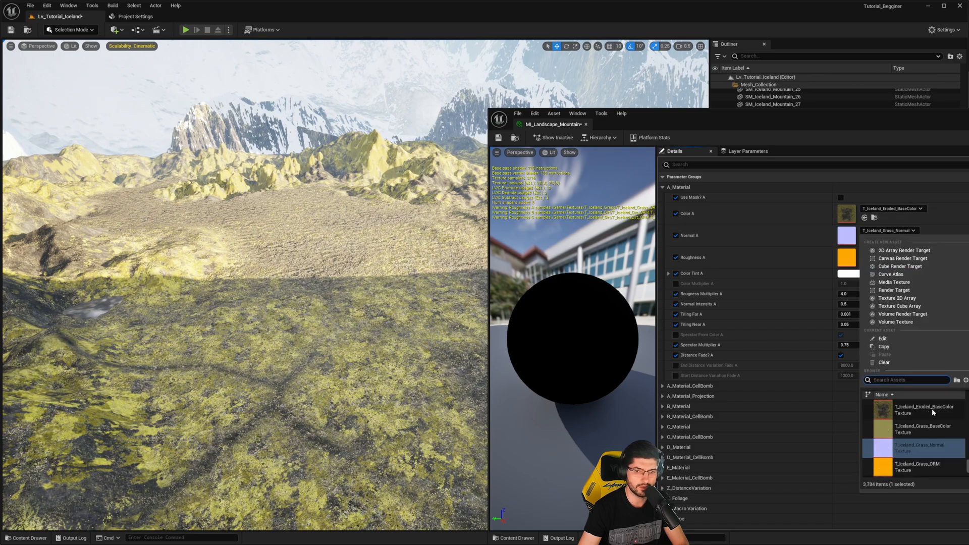
pyautogui.scroll(2, 928, 421)
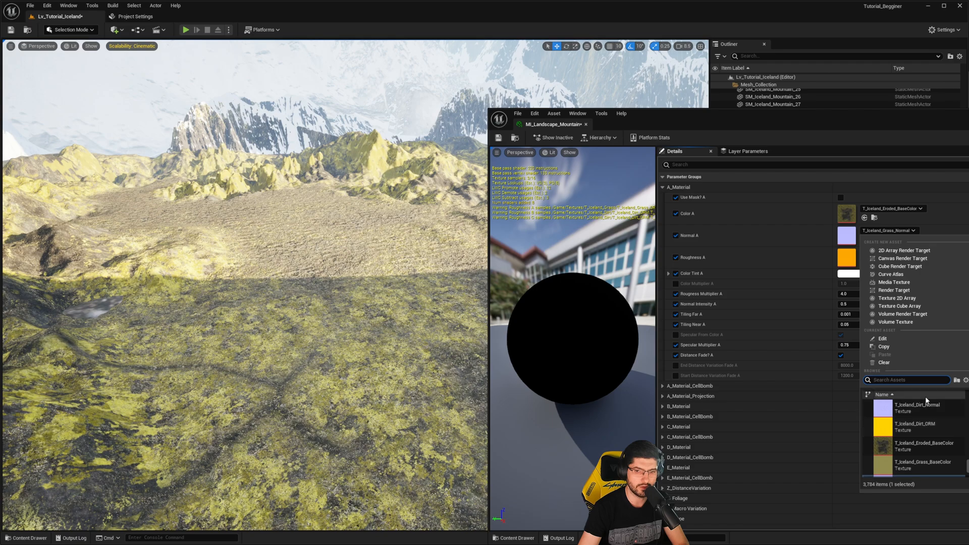
pyautogui.write('eroded')
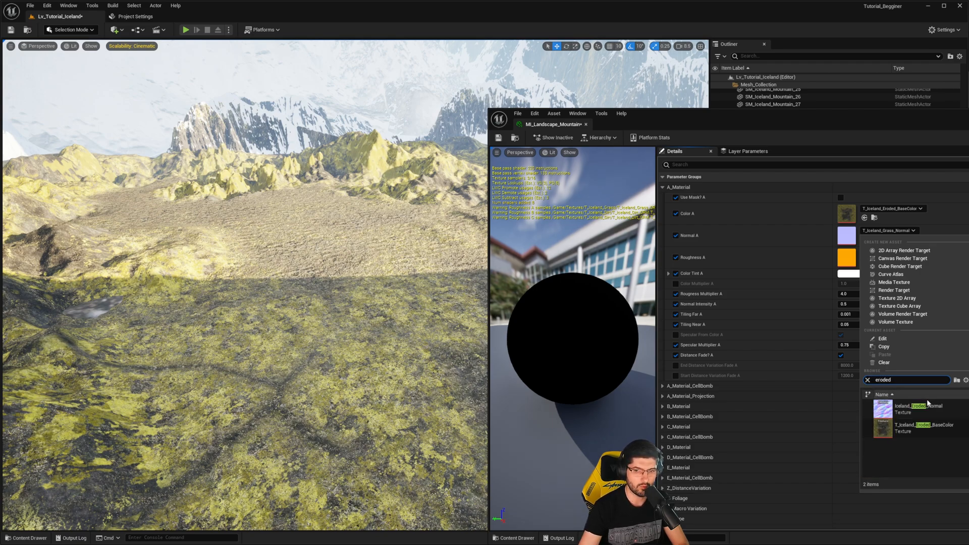
pyautogui.click(919, 406)
# - Search the texture choices of Roughness A for an eroded map
pyautogui.click(907, 252)
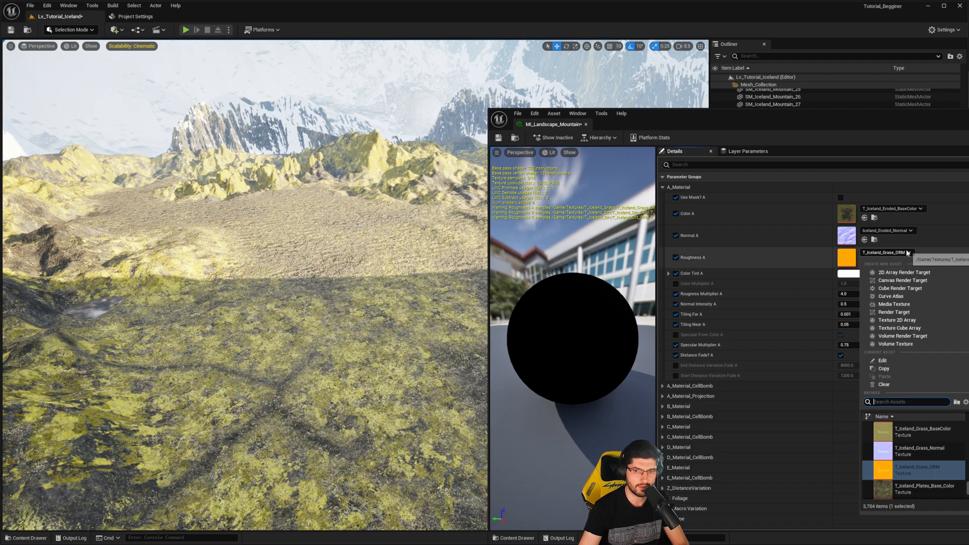
pyautogui.write('eroded')
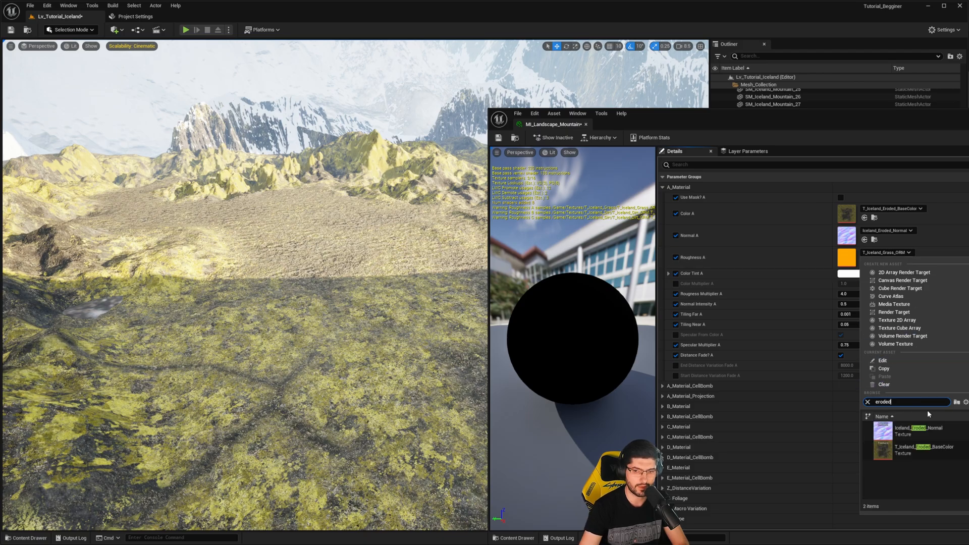
pyautogui.click(888, 254)
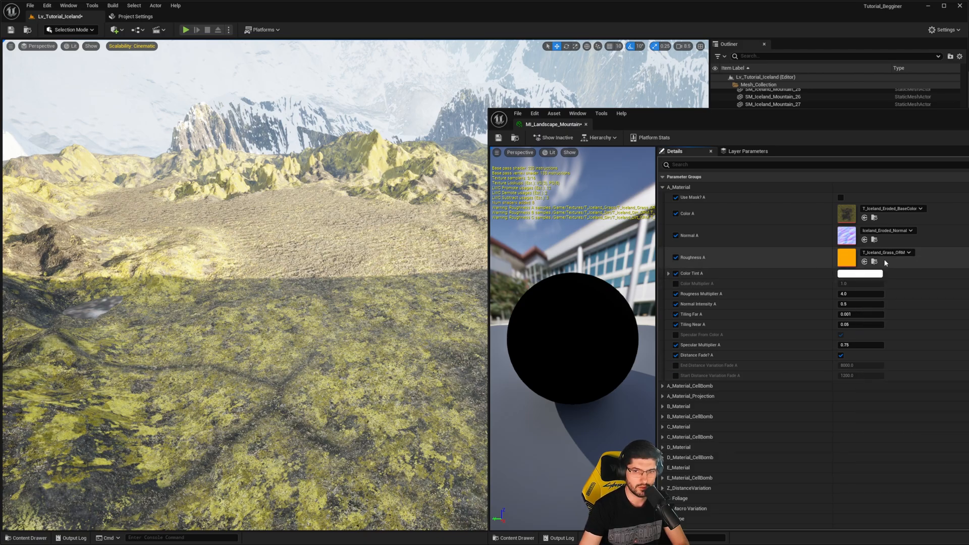
# - Fly across the ground and play-test the level with the third-person character to examine the eroded texture on the landscape
pyautogui.press('w')
pyautogui.moveTo(383, 262)
pyautogui.mouseDown(button='right')
pyautogui.moveTo(386, 328)
pyautogui.moveTo(386, 263)
pyautogui.mouseUp(button='right')
pyautogui.scroll(-1, 386, 312)
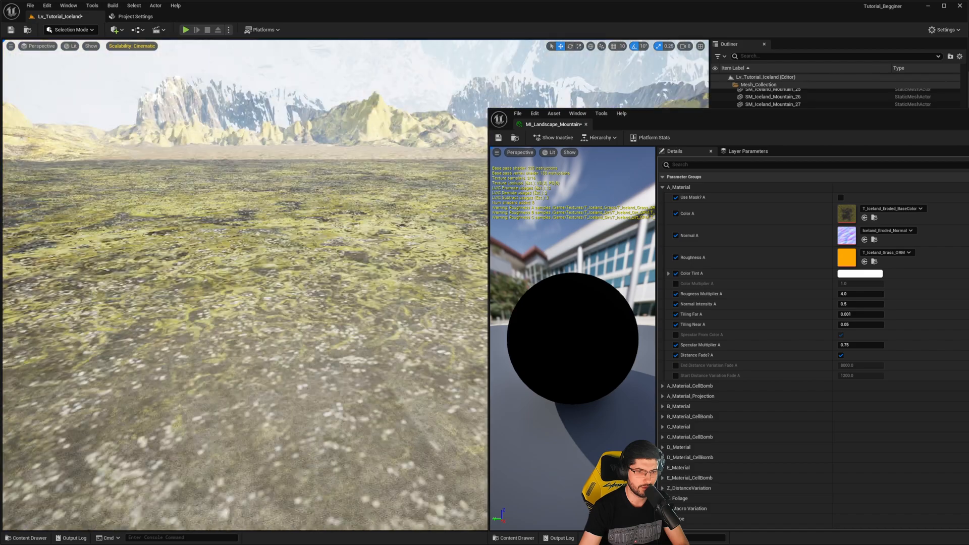
pyautogui.press('w')
pyautogui.moveTo(255, 106)
pyautogui.mouseDown(button='right')
pyautogui.moveTo(272, 76)
pyautogui.moveTo(298, 101)
pyautogui.moveTo(255, 106)
pyautogui.mouseUp(button='right')
pyautogui.click(186, 30)
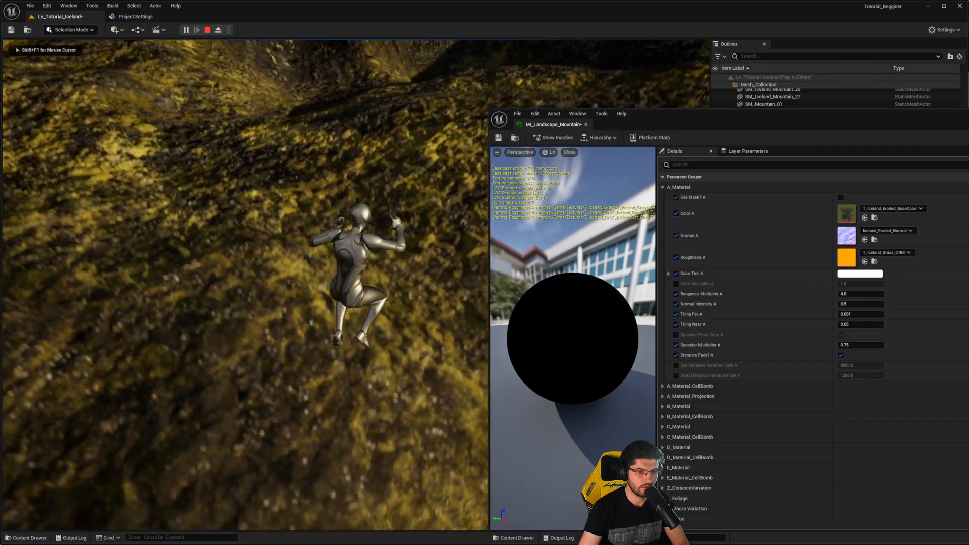
pyautogui.press('w')
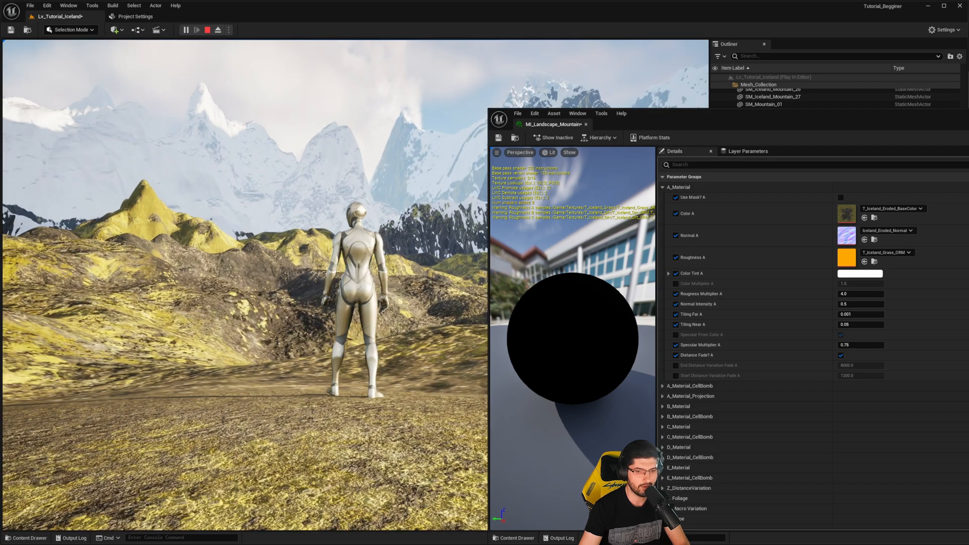
pyautogui.press('Escape')
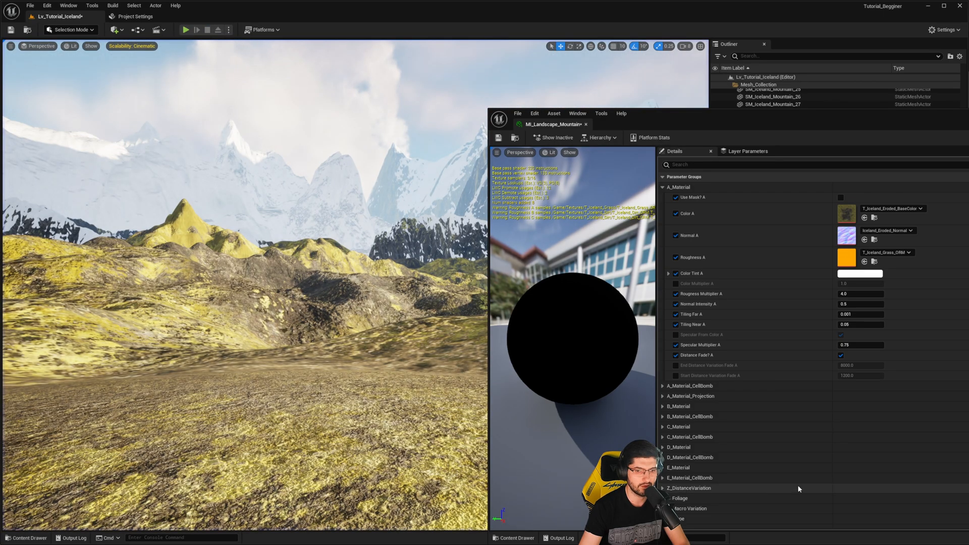
# - Lower the Bias in the Z_Slope group of MI_Landscape_Mountain to about -17.46
pyautogui.scroll(-3, 739, 481)
pyautogui.click(662, 446)
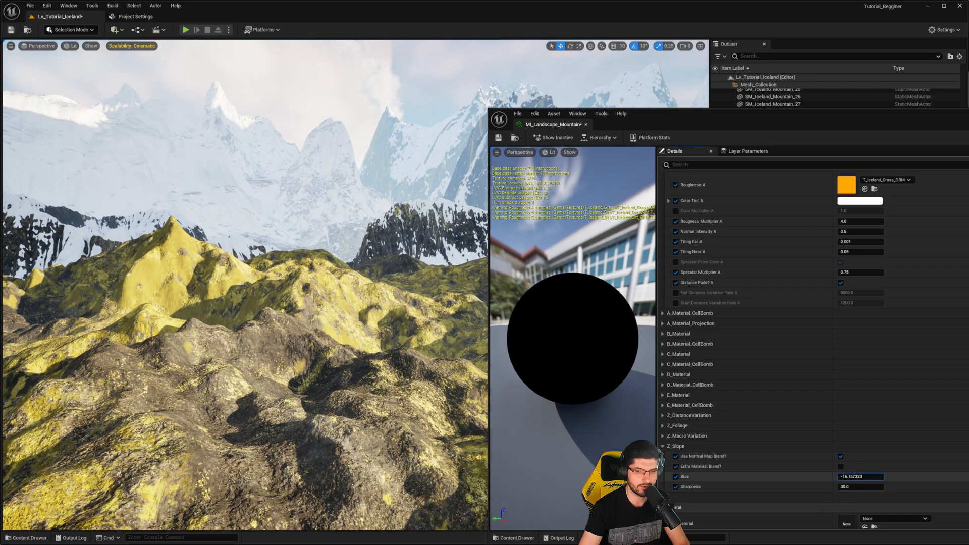
pyautogui.moveTo(857, 476)
pyautogui.mouseDown()
pyautogui.moveTo(882, 472)
pyautogui.moveTo(840, 476)
pyautogui.mouseUp()
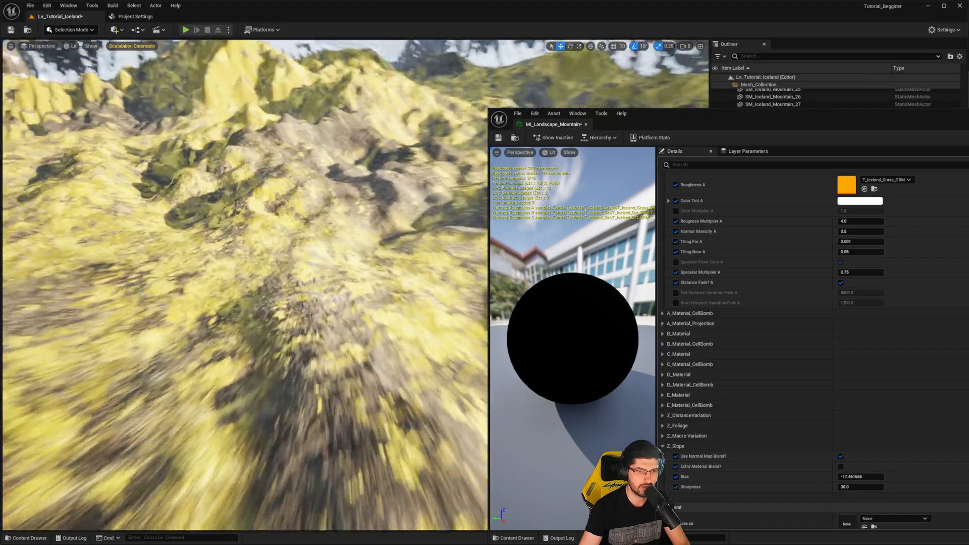
# - Fly over the hills and ground to examine how the slope blend distributes the landscape materials
pyautogui.press('w')
pyautogui.moveTo(253, 262); pyautogui.dragTo(313, 262, button='right')
pyautogui.scroll(1, 308, 267)
pyautogui.press('w')
pyautogui.scroll(-1, 293, 277)
pyautogui.press('w')
pyautogui.press('w')
pyautogui.press('w')
pyautogui.scroll(3, 850, 313)
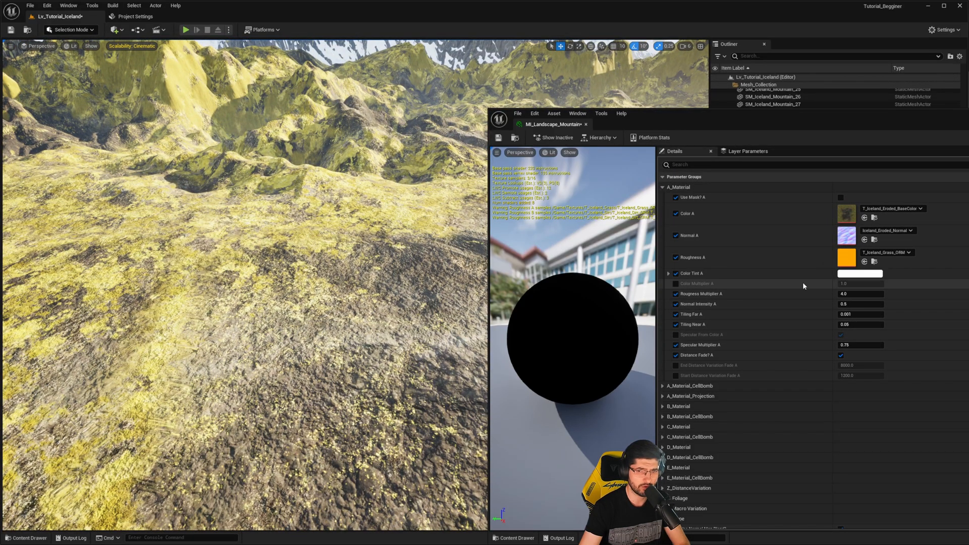
pyautogui.moveTo(414, 237); pyautogui.dragTo(379, 222, button='right')
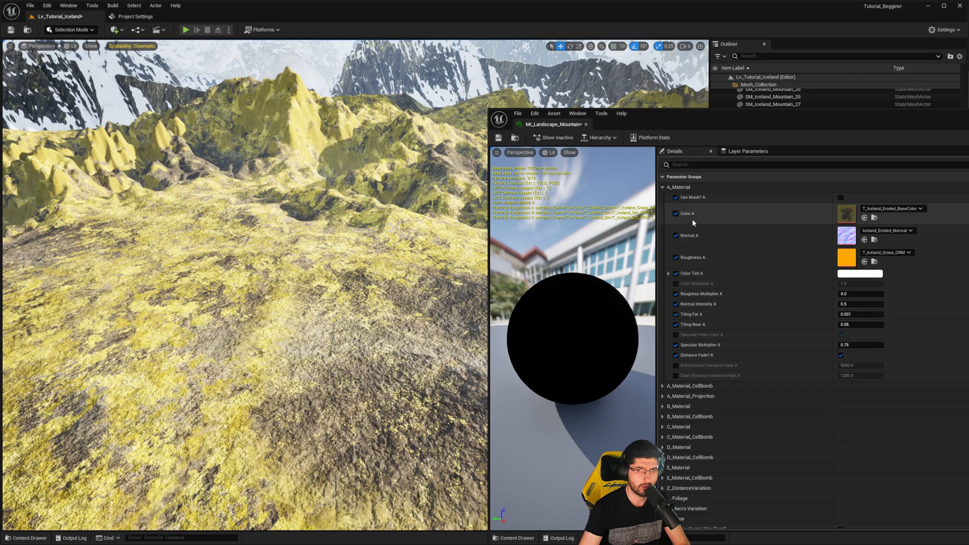
# - Set Color Tint A to black by lowering its colour value fully, and check the tint on the landscape
pyautogui.click(869, 273)
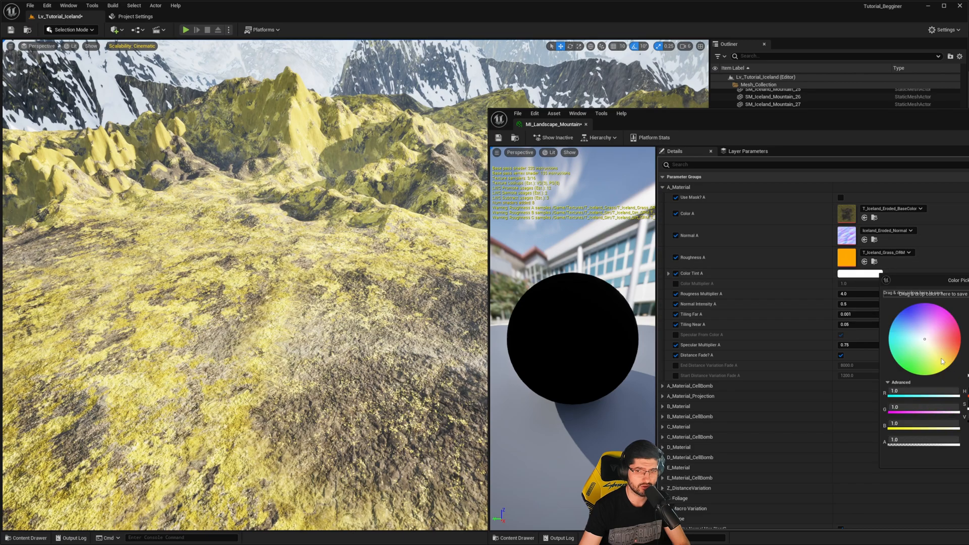
pyautogui.moveTo(928, 346); pyautogui.dragTo(919, 332)
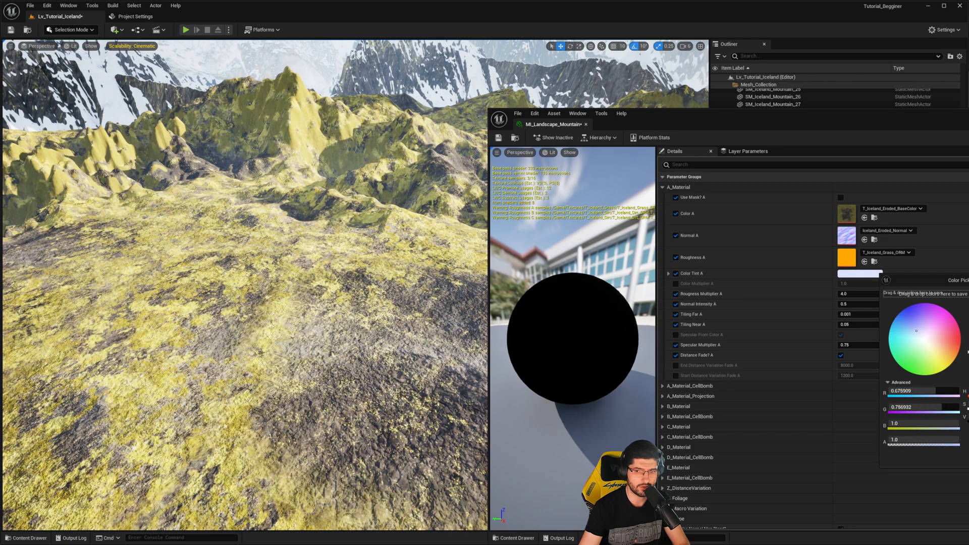
pyautogui.moveTo(968, 304); pyautogui.dragTo(968, 375)
pyautogui.click(968, 457)
pyautogui.press('w')
pyautogui.moveTo(383, 303); pyautogui.dragTo(355, 257, button='right')
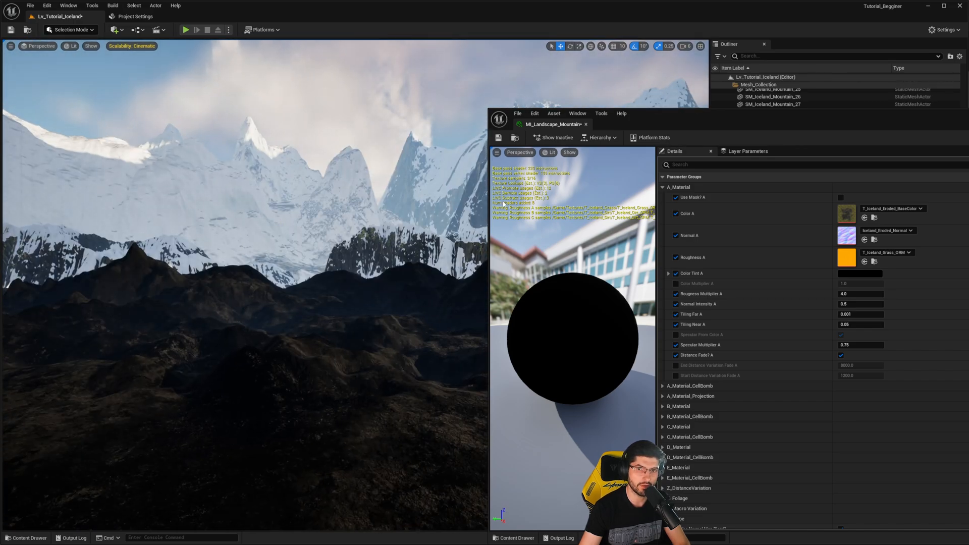
# - Enable the Color Multiplier A override and set Color Tint A back to white
pyautogui.moveTo(740, 121); pyautogui.dragTo(572, 95)
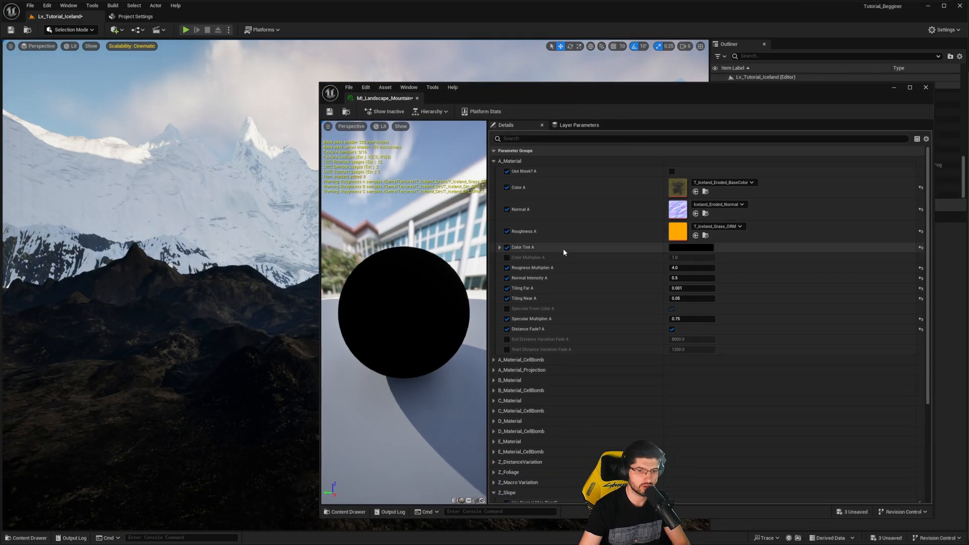
pyautogui.scroll(-5, 555, 282)
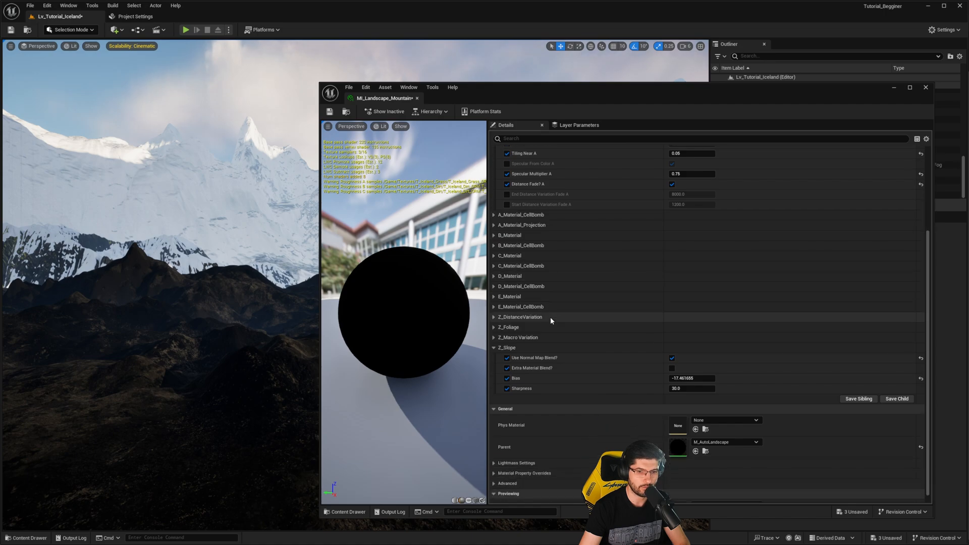
pyautogui.scroll(2, 551, 319)
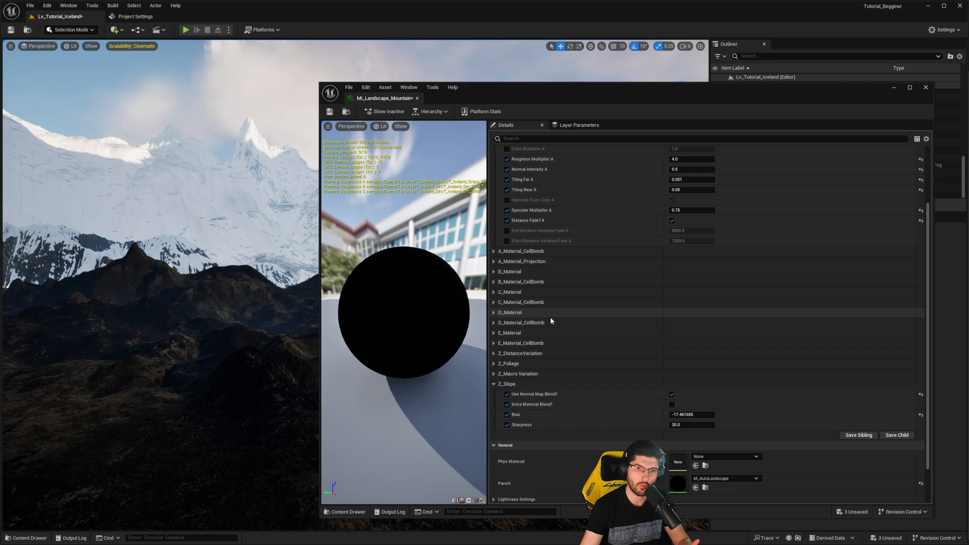
pyautogui.scroll(6, 549, 316)
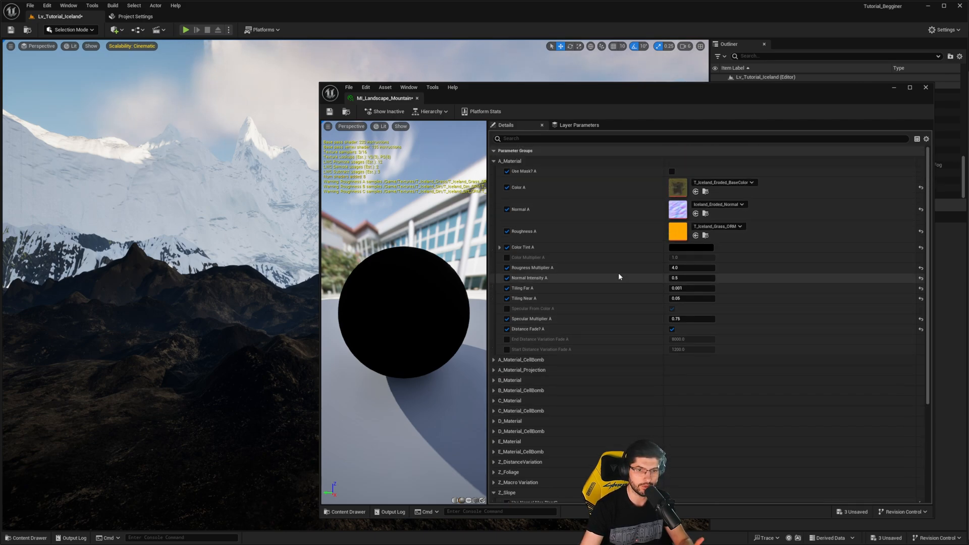
pyautogui.click(507, 257)
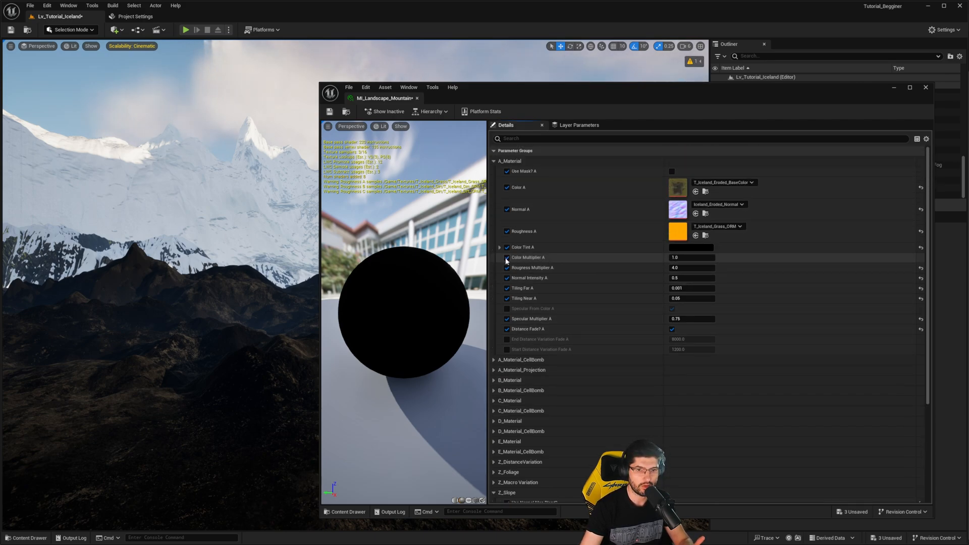
pyautogui.click(689, 248)
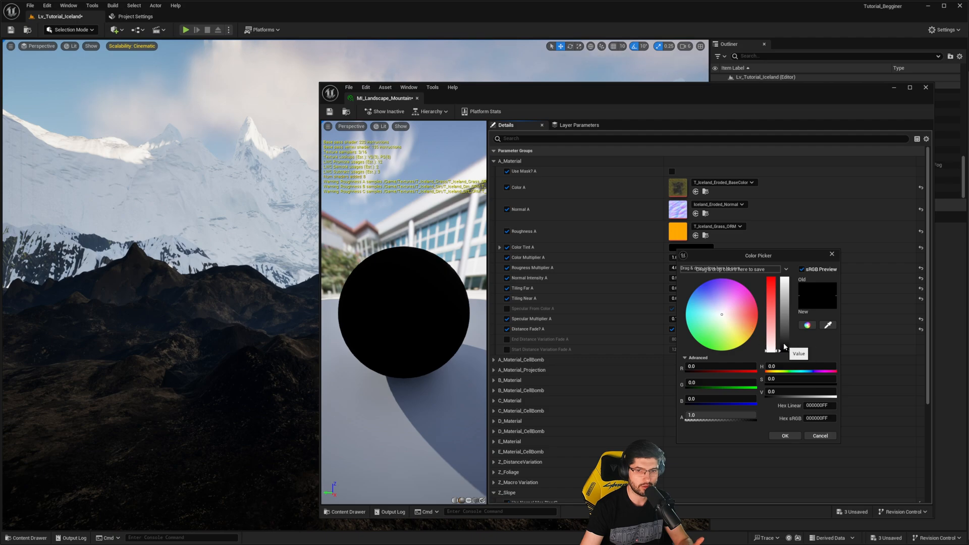
pyautogui.moveTo(783, 346); pyautogui.dragTo(784, 278)
pyautogui.click(785, 436)
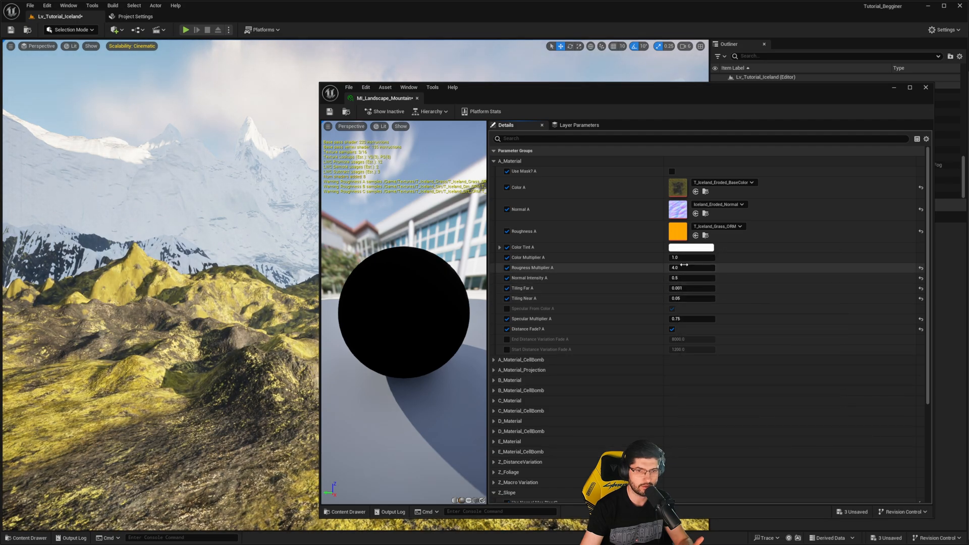
# - Set Color Multiplier A to about 0.132 and check the darkened ground in the viewport
pyautogui.moveTo(684, 257); pyautogui.dragTo(630, 257)
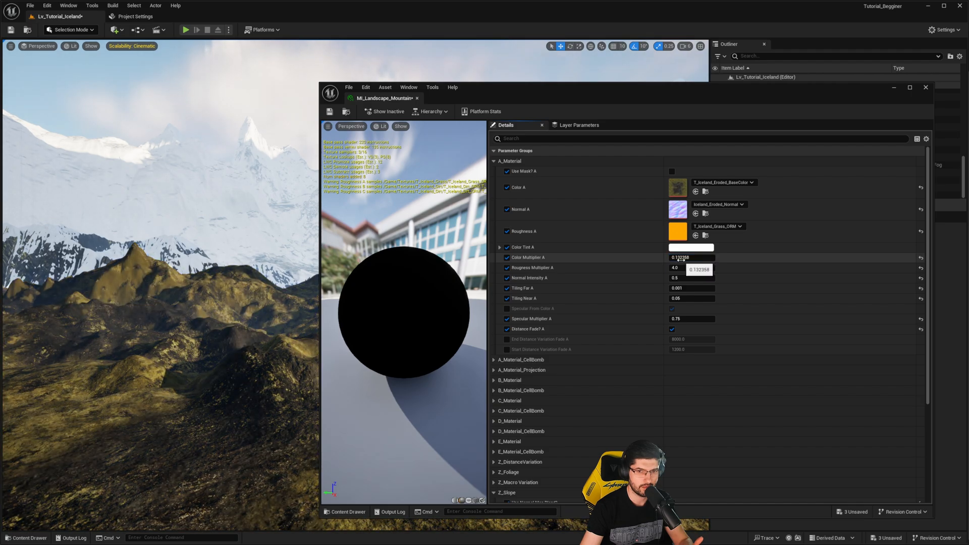
pyautogui.moveTo(212, 283); pyautogui.dragTo(192, 288, button='right')
pyautogui.scroll(-1, 187, 363)
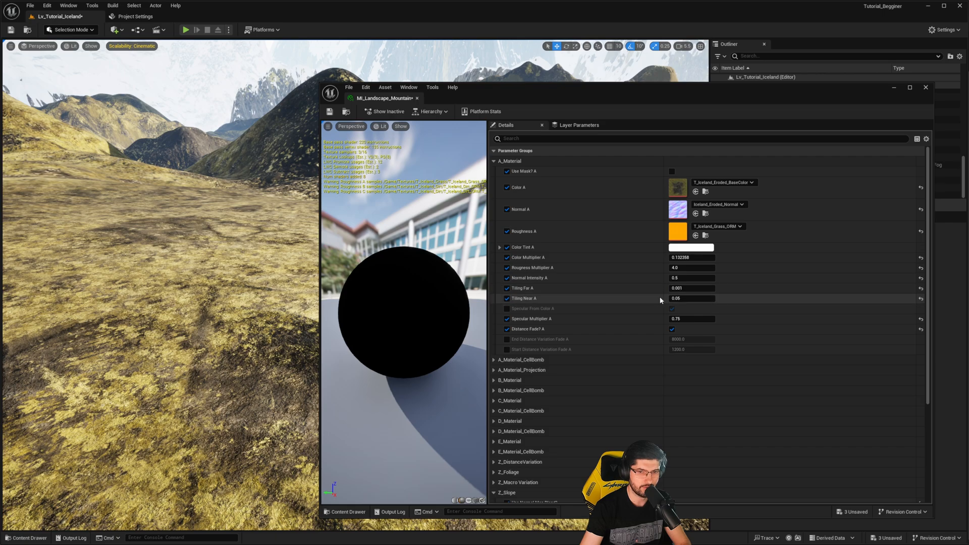
# - Try a Tiling Near A value of 0.001, and set it back to 0.05
pyautogui.click(691, 298)
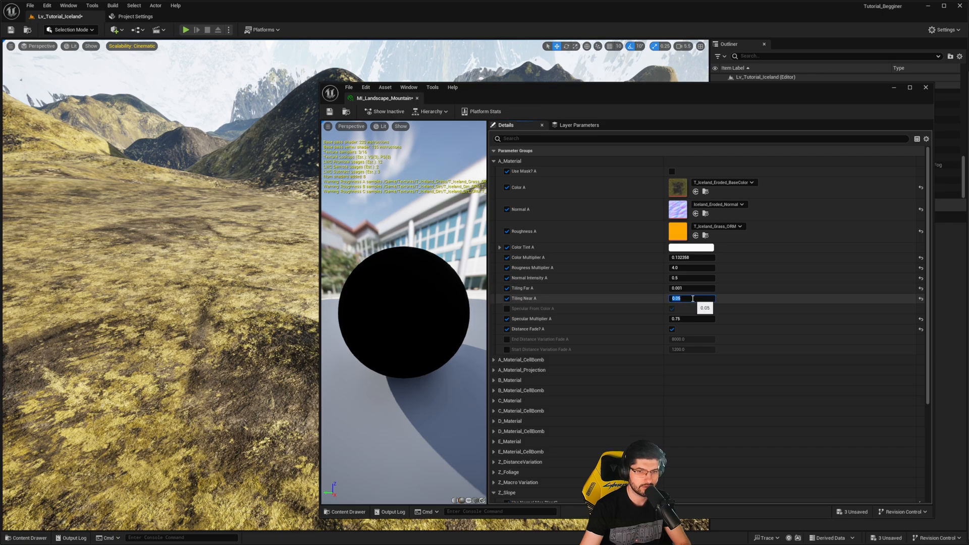
pyautogui.write('0.001')
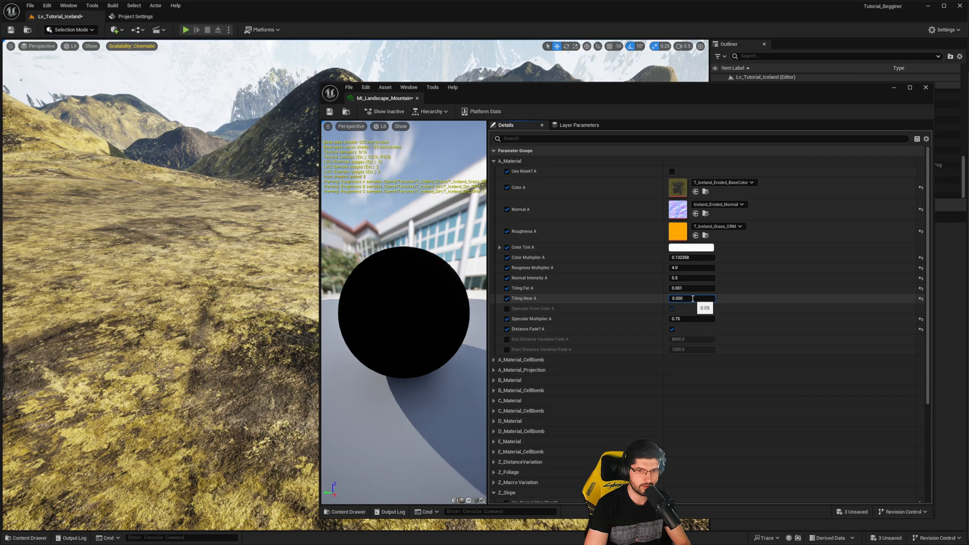
pyautogui.press('Return')
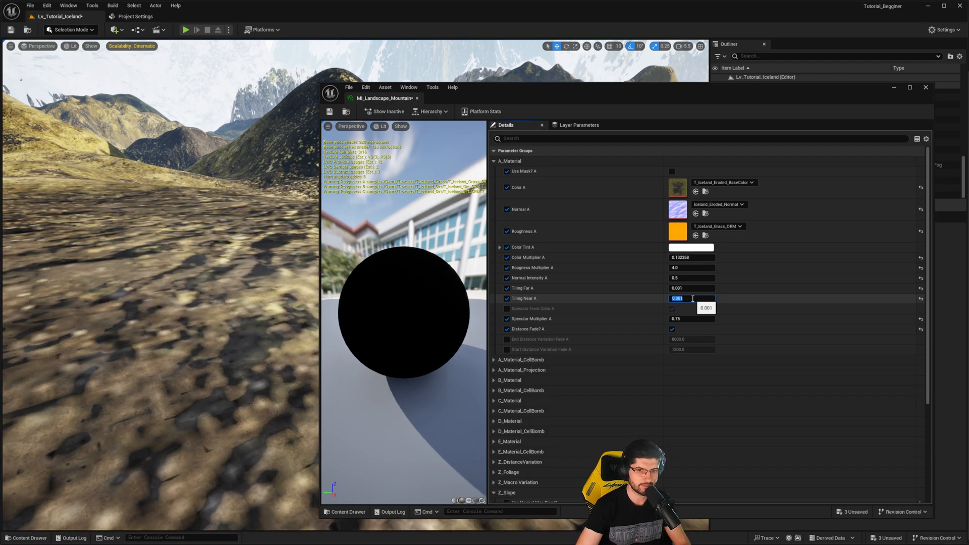
pyautogui.write('0.05')
pyautogui.press('Return')
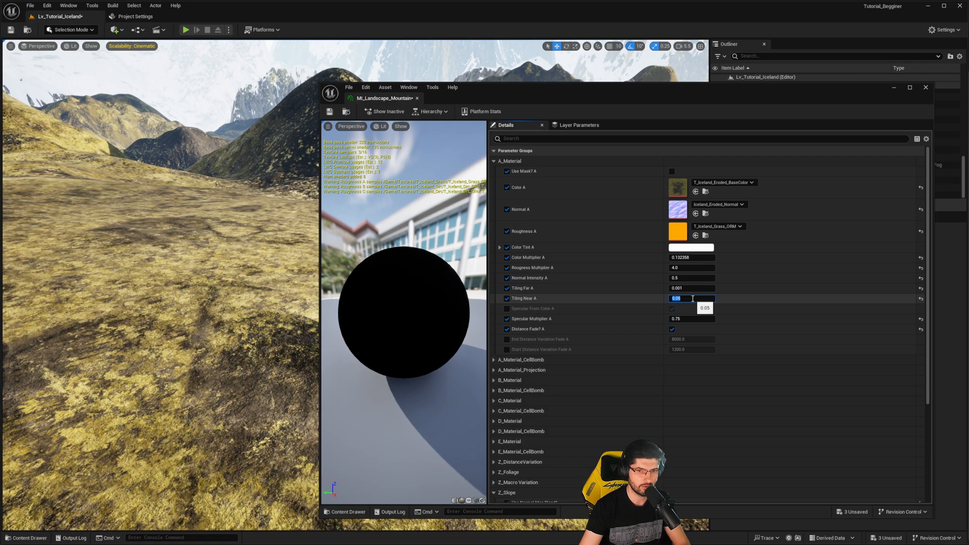
# - Try a Tiling Far A value of 0.05 and check the distant and near ground in the viewport
pyautogui.click(687, 289)
pyautogui.write('0.00')
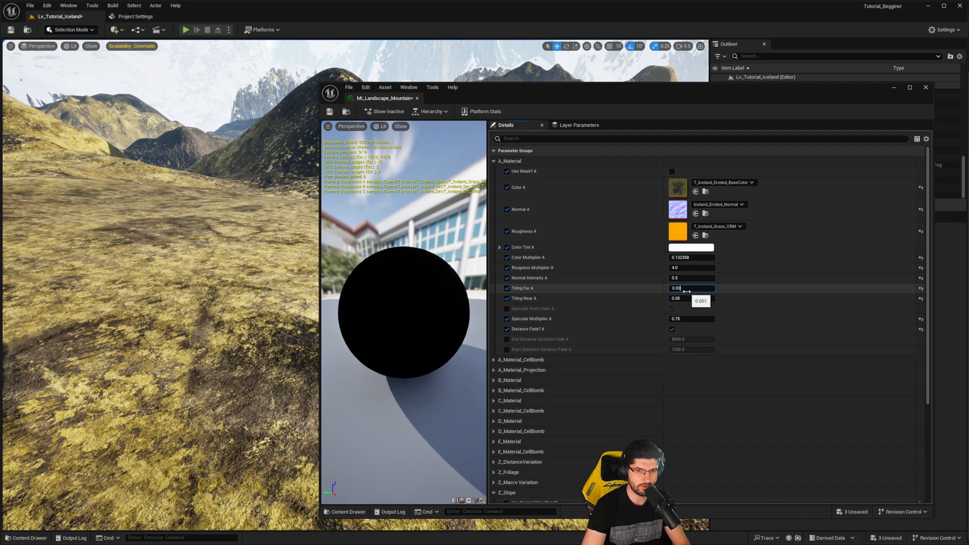
pyautogui.press('Return')
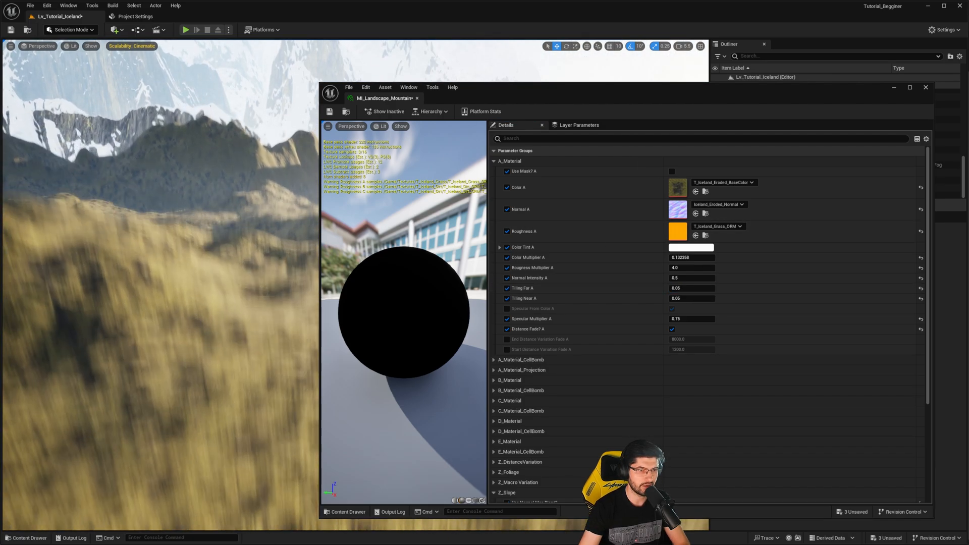
pyautogui.press('w')
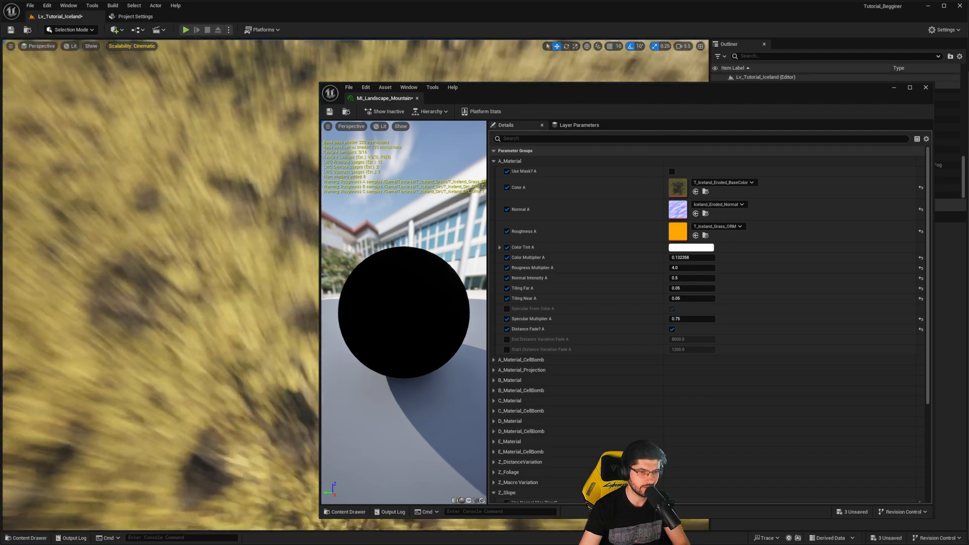
pyautogui.moveTo(211, 282); pyautogui.dragTo(212, 207, button='right')
pyautogui.scroll(-2, 212, 252)
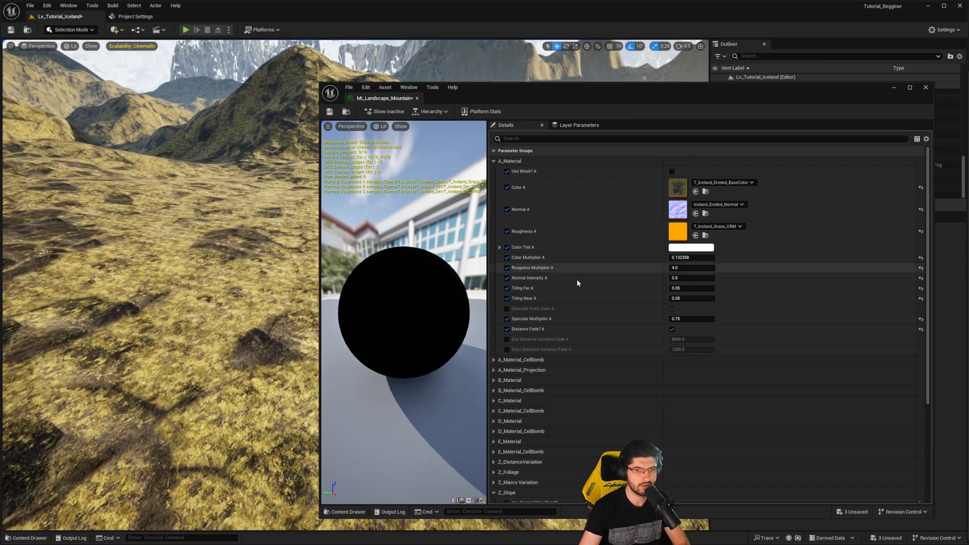
# - Set Tiling Far A to 0.01, check the landscape tiling, and close the material instance
pyautogui.click(702, 287)
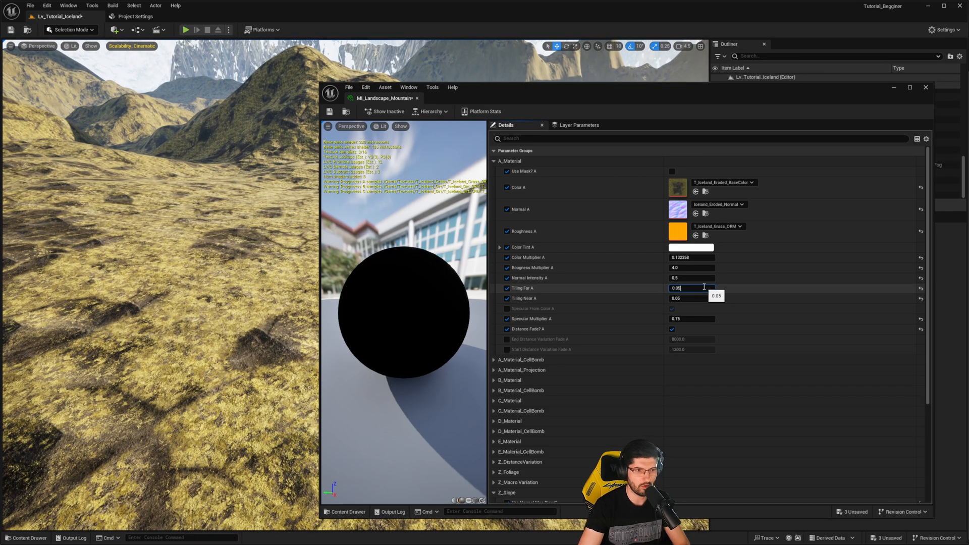
pyautogui.press('BackSpace')
pyautogui.write('1')
pyautogui.press('Return')
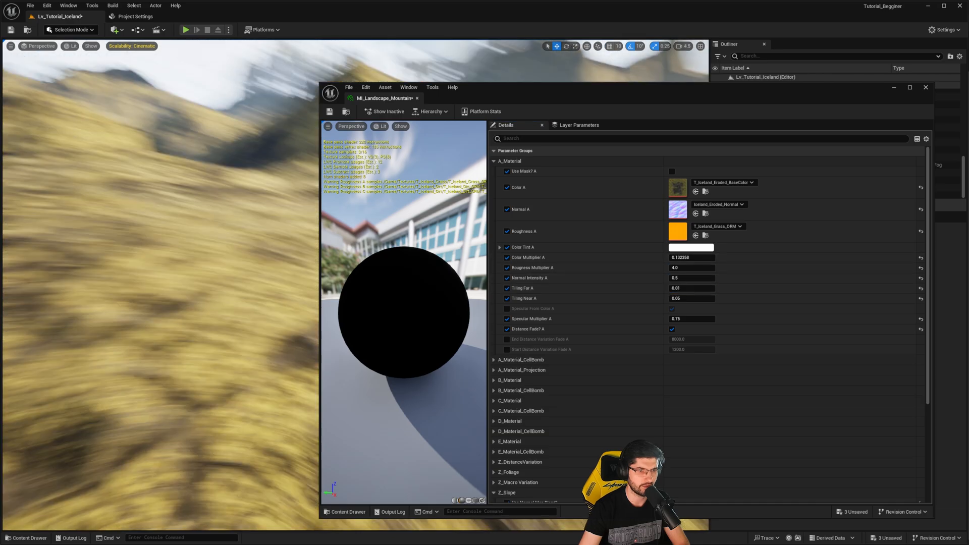
pyautogui.scroll(-1, 212, 283)
pyautogui.moveTo(212, 252); pyautogui.dragTo(227, 287, button='right')
pyautogui.click(925, 88)
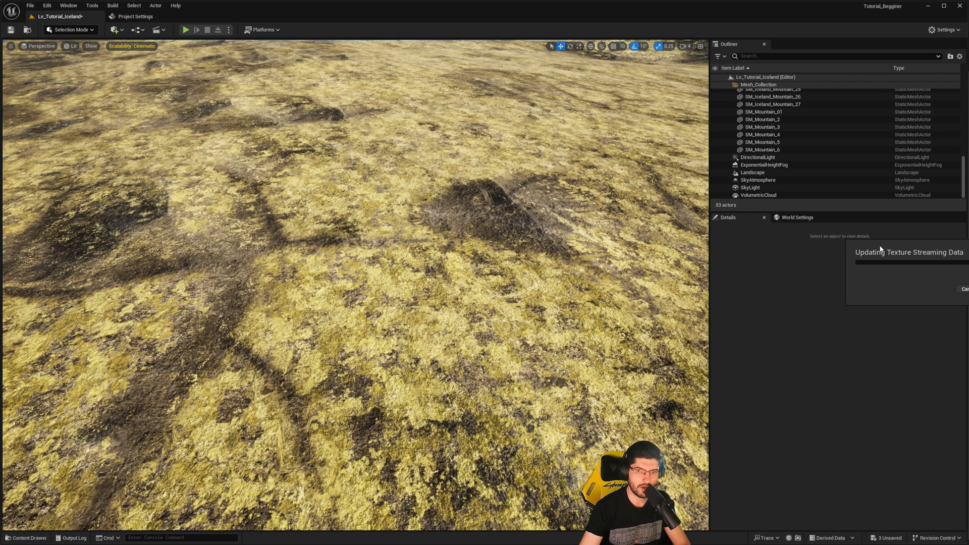
# - Play the level and run the third-person character across the hills to inspect the landscape material
pyautogui.moveTo(303, 252); pyautogui.dragTo(298, 212, button='right')
pyautogui.click(185, 30)
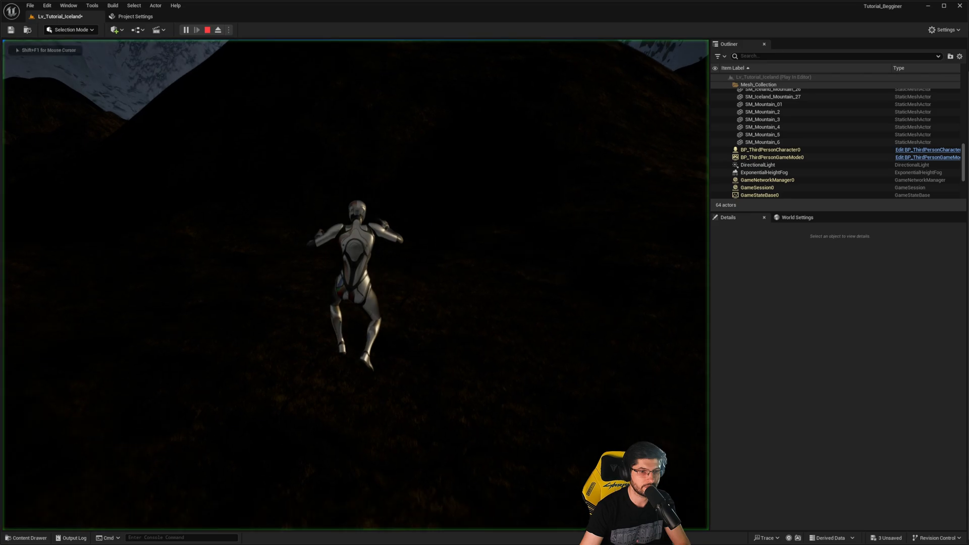
pyautogui.press('w')
pyautogui.press('d')
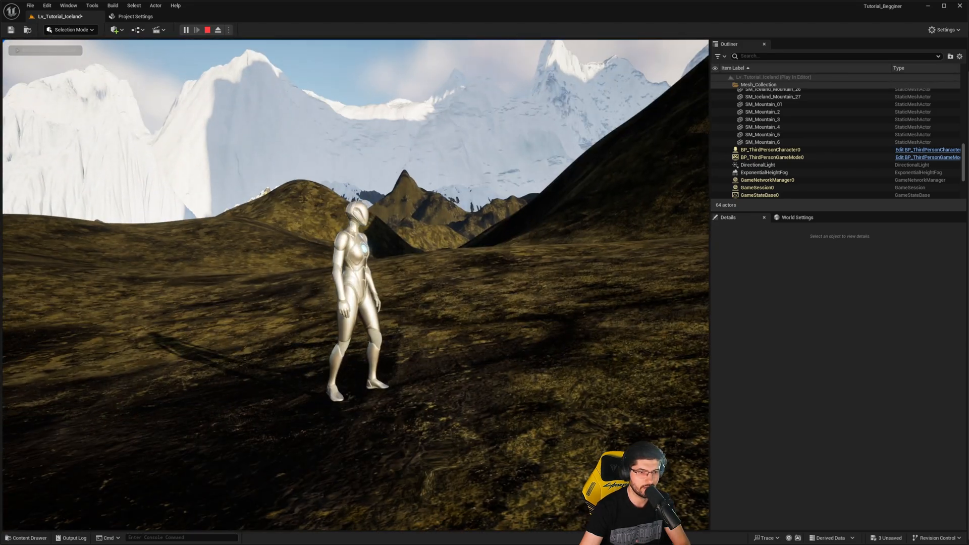
pyautogui.press('w')
pyautogui.press('d')
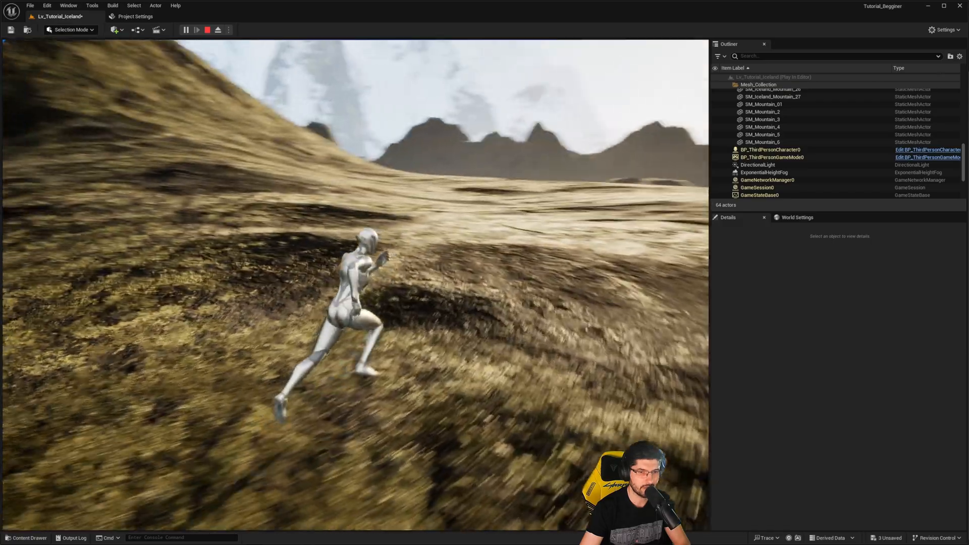
pyautogui.press('d')
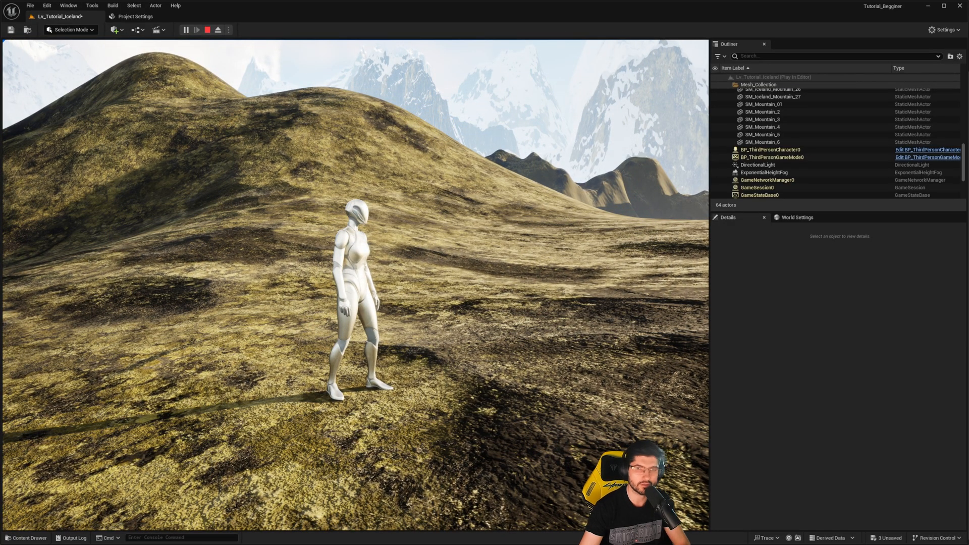
pyautogui.press('d')
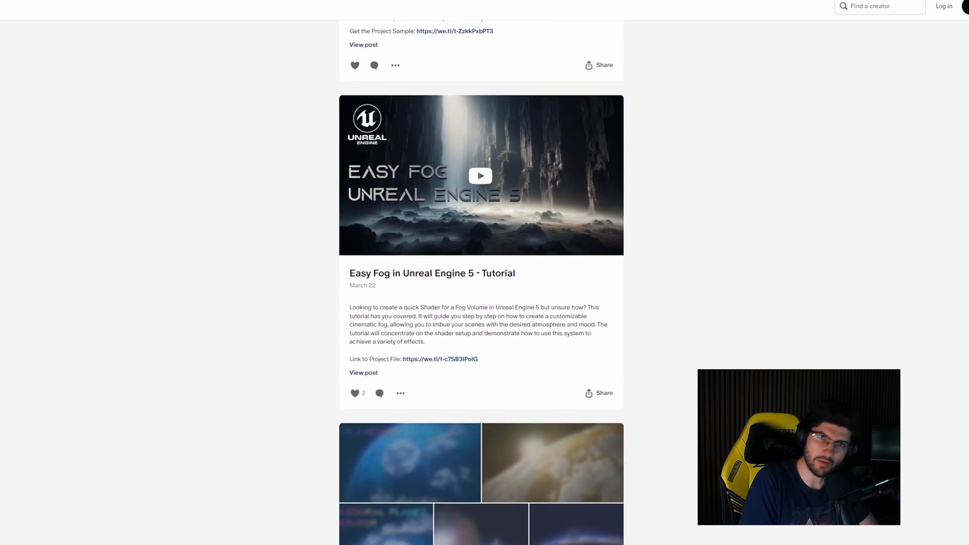
pyautogui.scroll(-8, 481, 282)
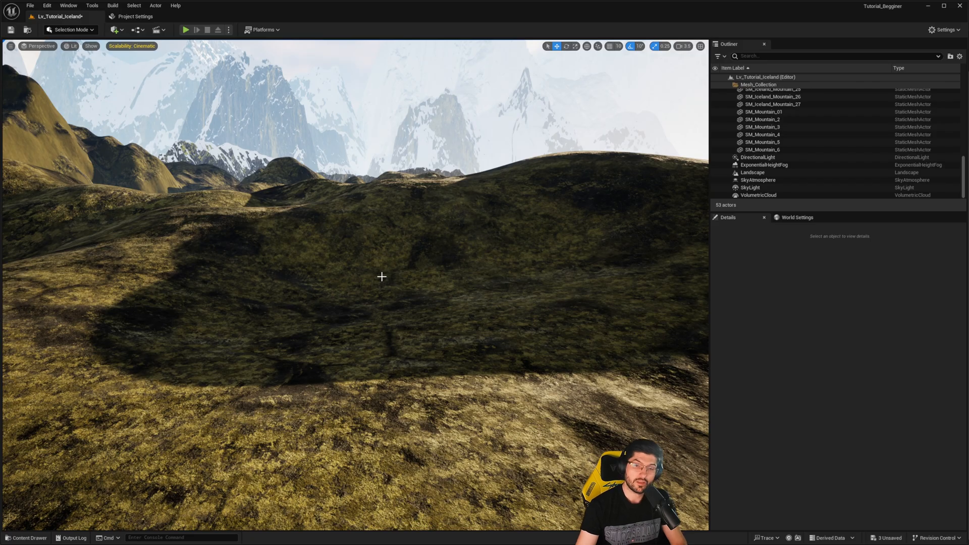
pyautogui.moveTo(381, 276); pyautogui.dragTo(381, 276, button='right')
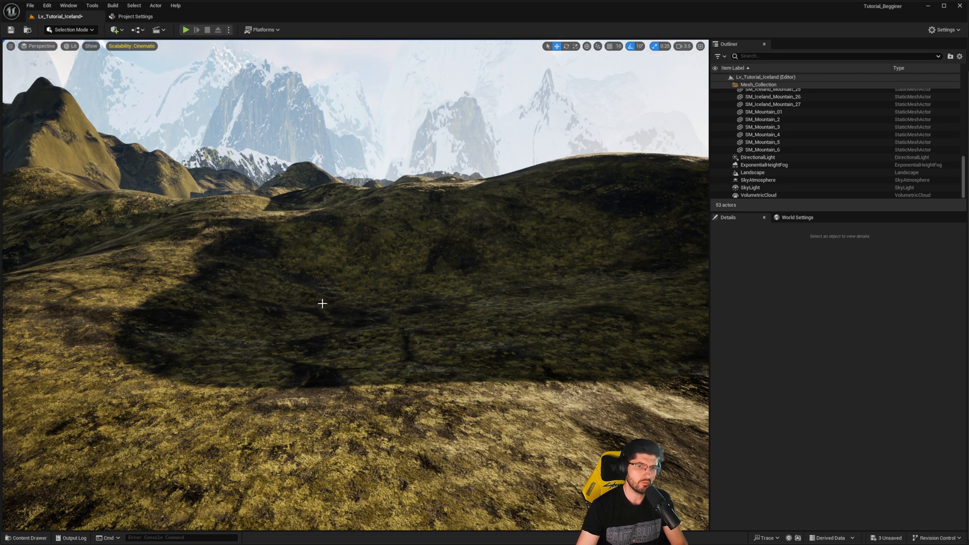
pyautogui.moveTo(313, 324); pyautogui.dragTo(361, 356, button='right')
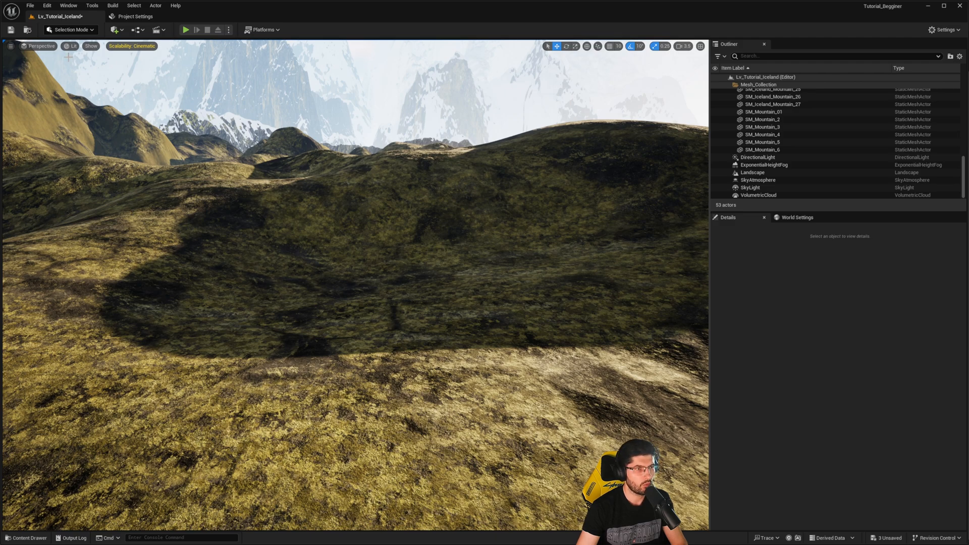
# - Open Quixel Bridge from the quick-add options and place its window over the level viewport
pyautogui.click(114, 31)
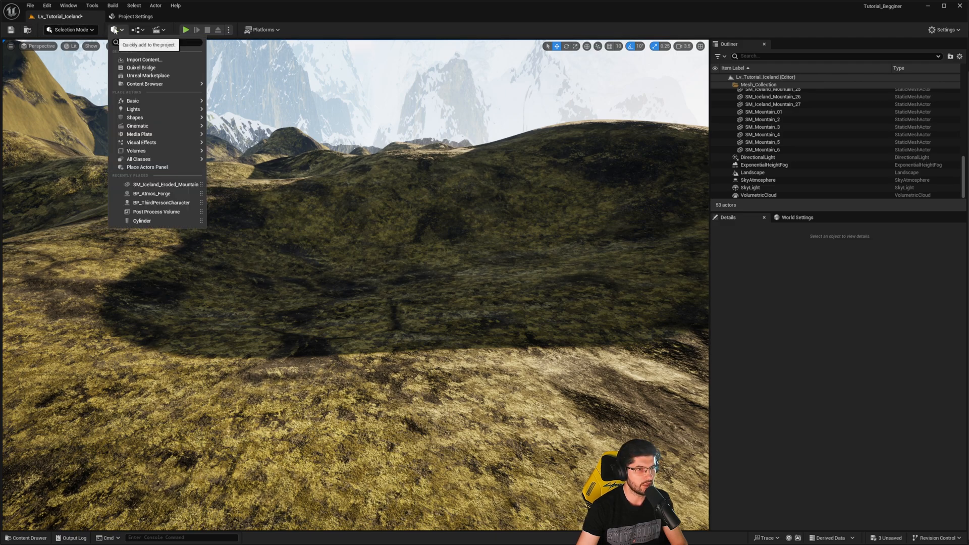
pyautogui.click(135, 71)
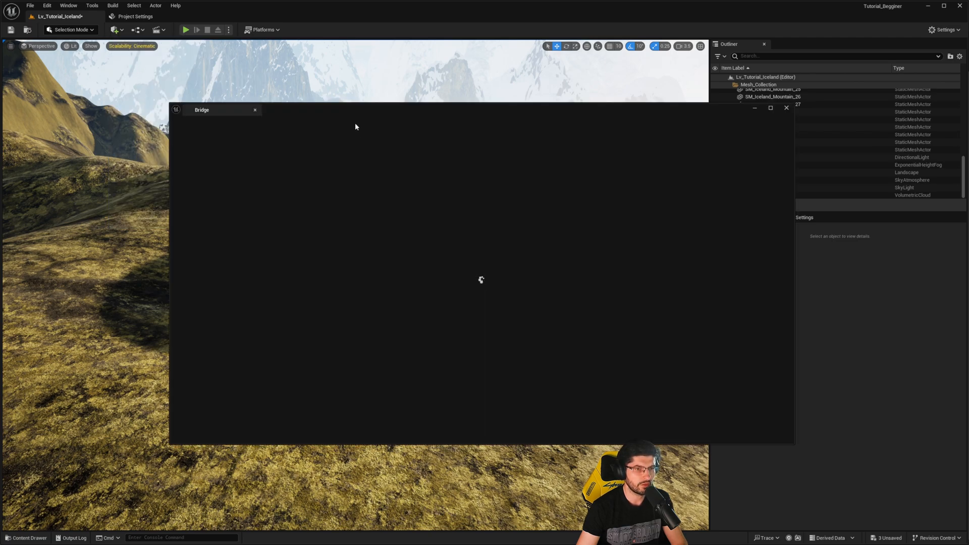
pyautogui.moveTo(344, 111); pyautogui.dragTo(288, 112)
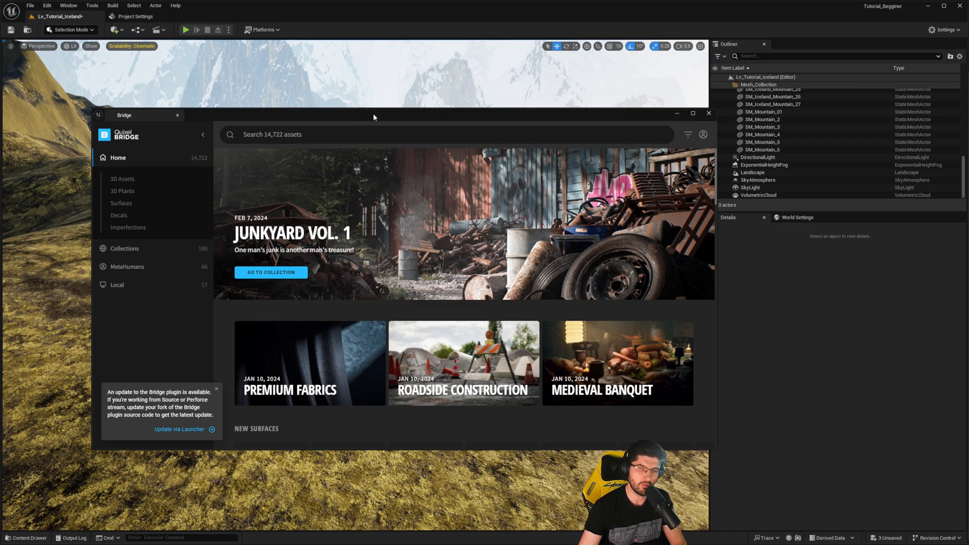
pyautogui.moveTo(373, 113); pyautogui.dragTo(344, 118)
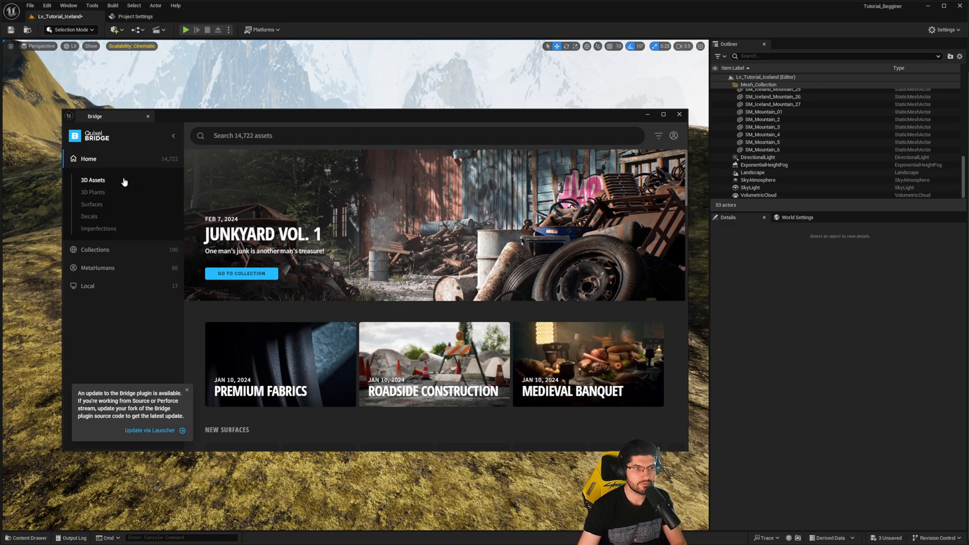
# - Compare the 3D Plants and 3D Assets categories, and search 3D Plants for "pine"
pyautogui.click(91, 193)
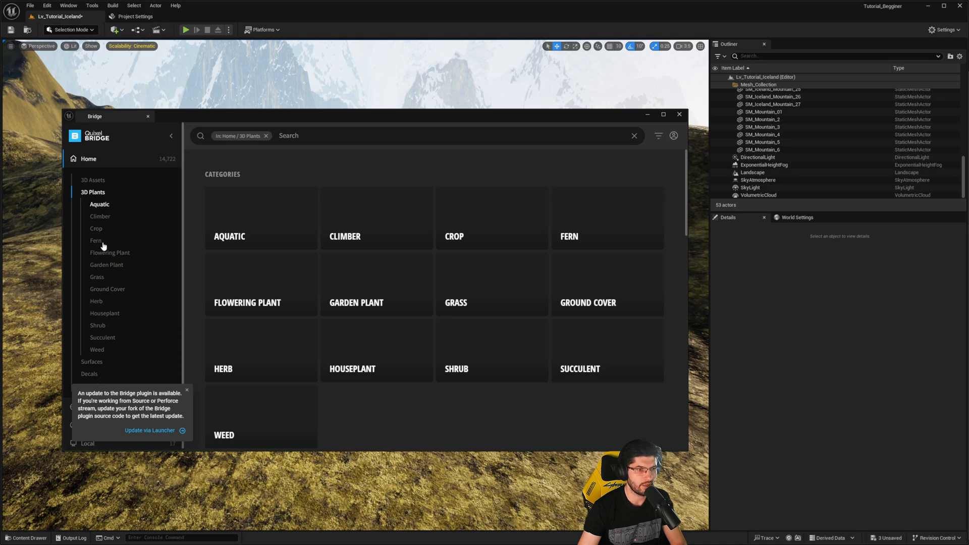
pyautogui.click(94, 181)
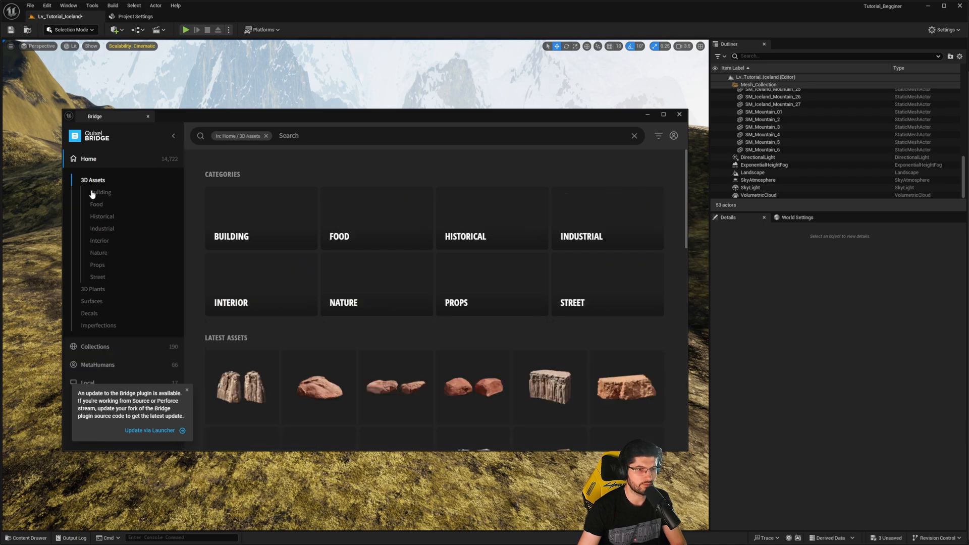
pyautogui.click(92, 183)
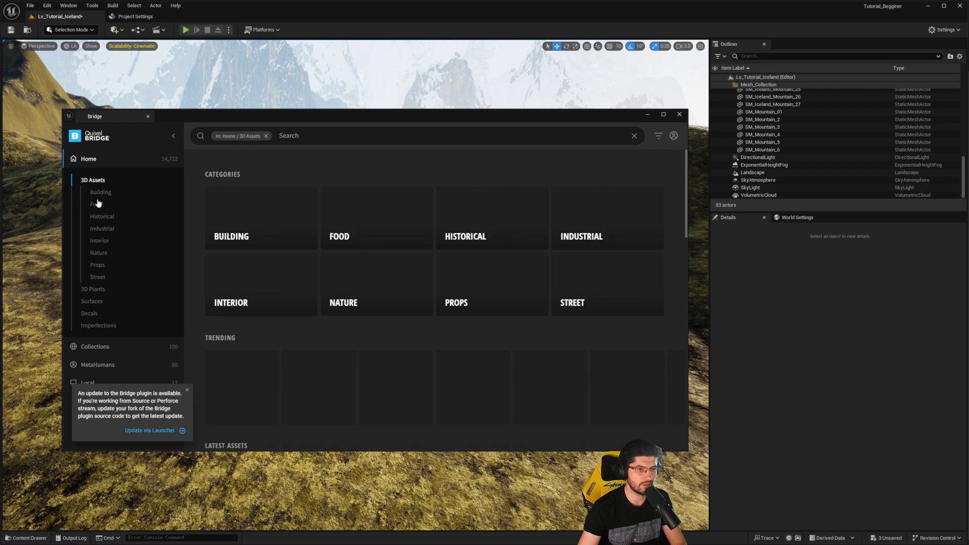
pyautogui.click(92, 292)
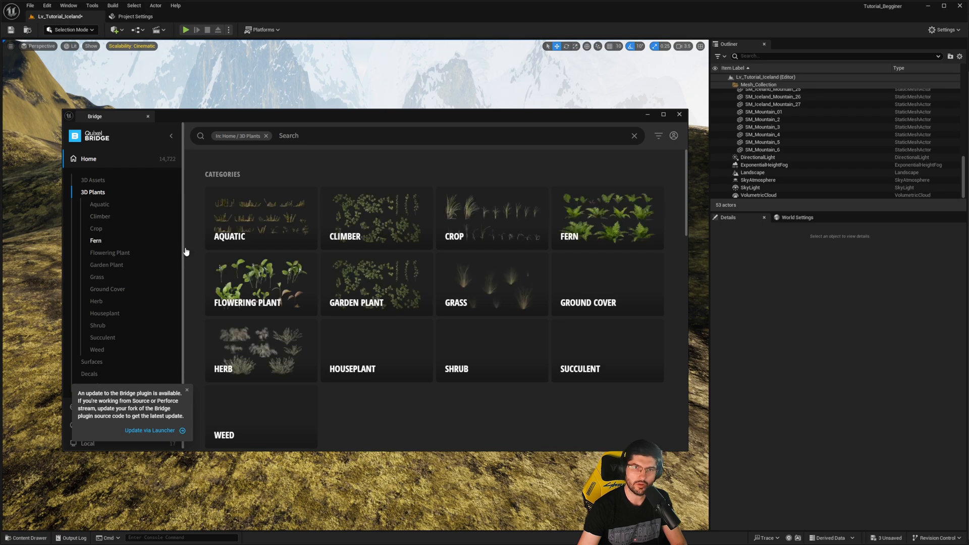
pyautogui.click(314, 136)
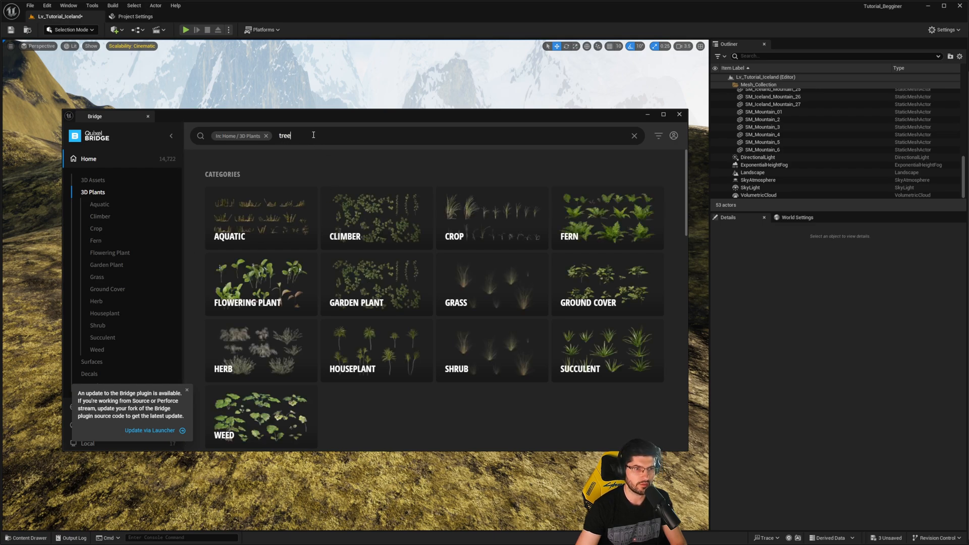
pyautogui.write('tree')
pyautogui.press('BackSpace')
pyautogui.press('BackSpace')
pyautogui.press('BackSpace')
pyautogui.press('BackSpace')
pyautogui.write('pine')
pyautogui.press('Return')
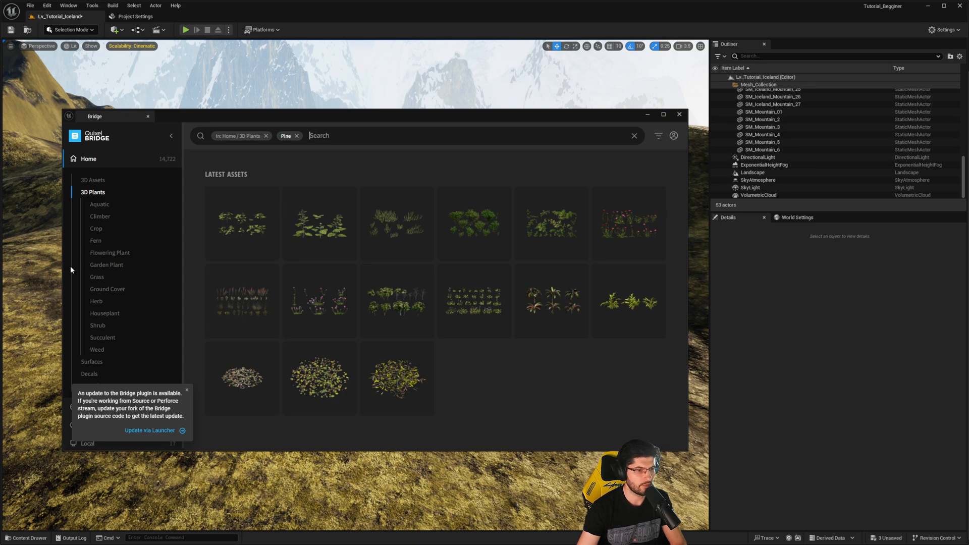
# - Dismiss the Bridge plugin update notice and remove the Pine search term
pyautogui.scroll(-1, 96, 291)
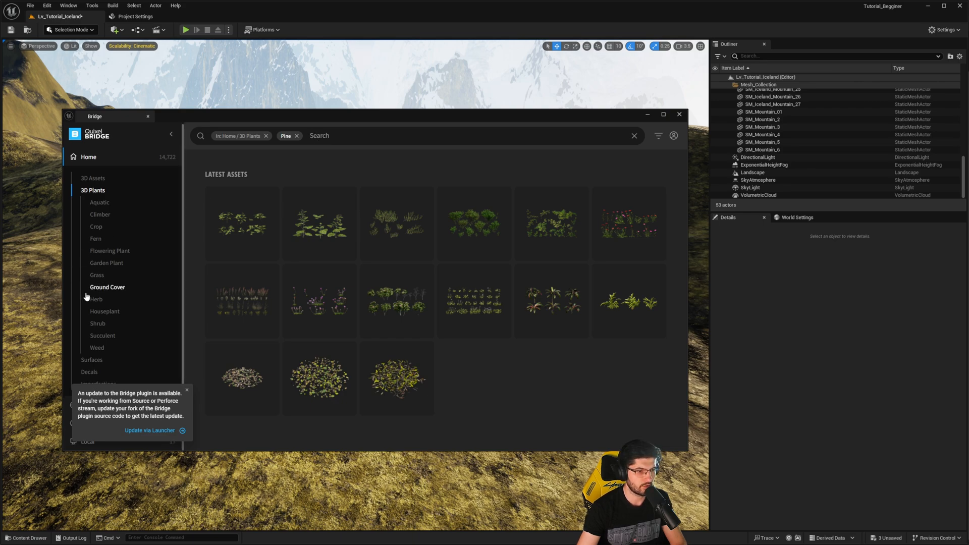
pyautogui.click(188, 389)
pyautogui.click(296, 136)
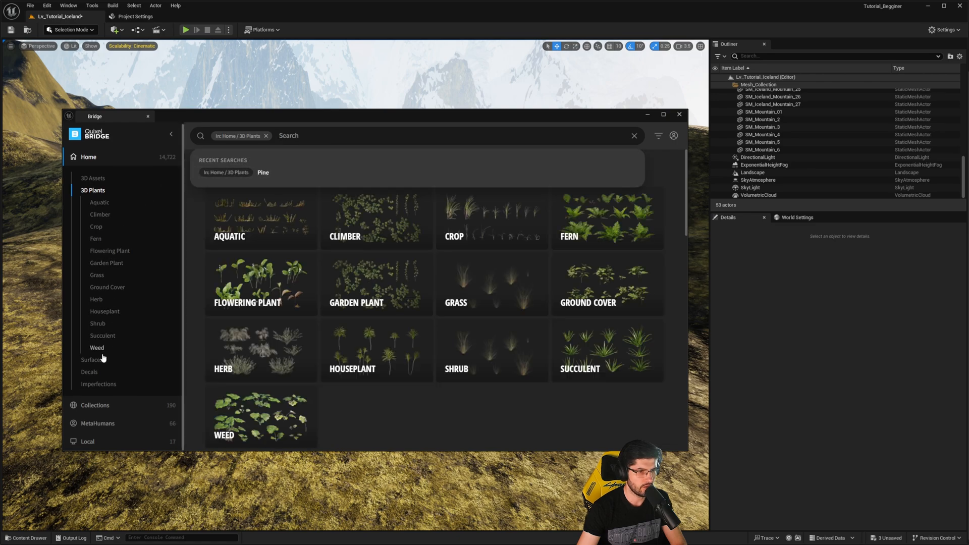
# - Search the 3D Assets category for "pine" and look through the matching assets
pyautogui.scroll(1, 118, 228)
pyautogui.click(94, 180)
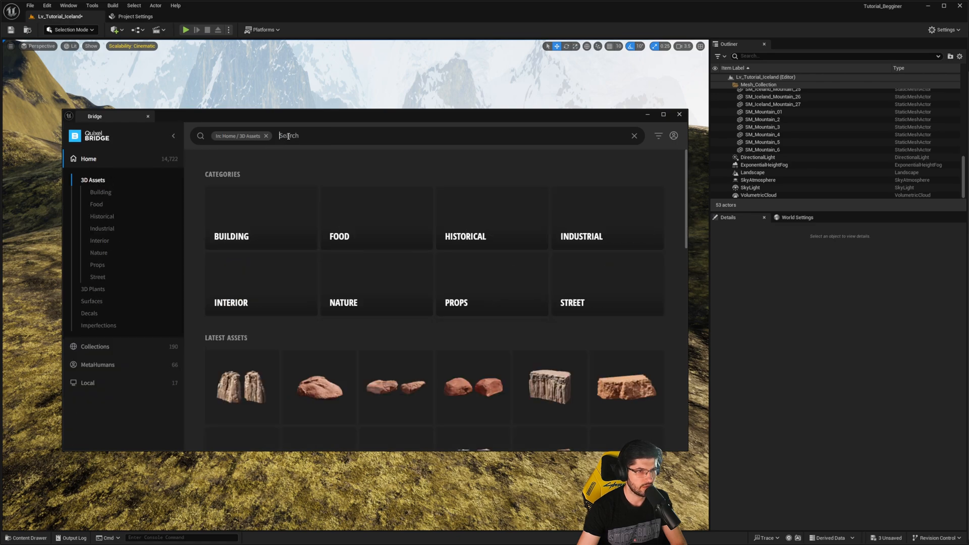
pyautogui.click(288, 136)
pyautogui.write('pine')
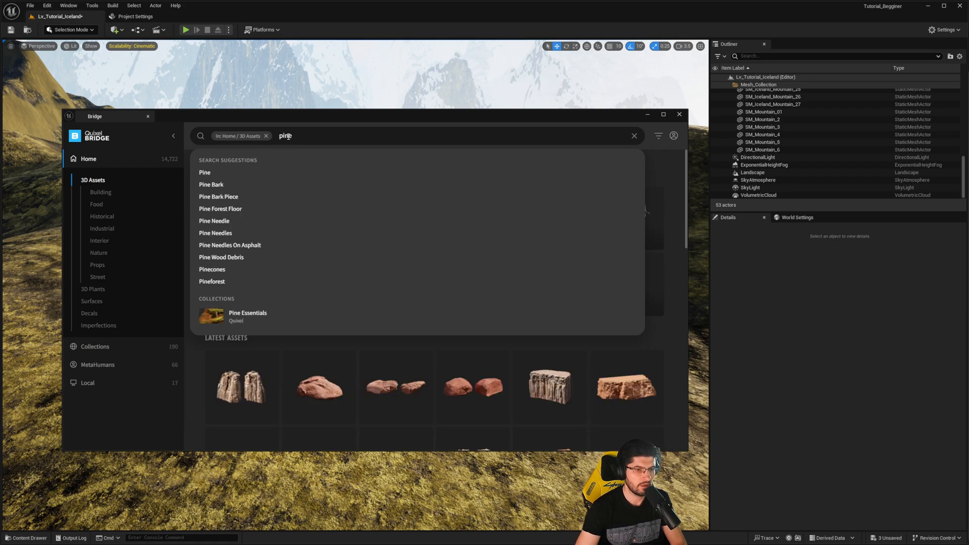
pyautogui.press('Return')
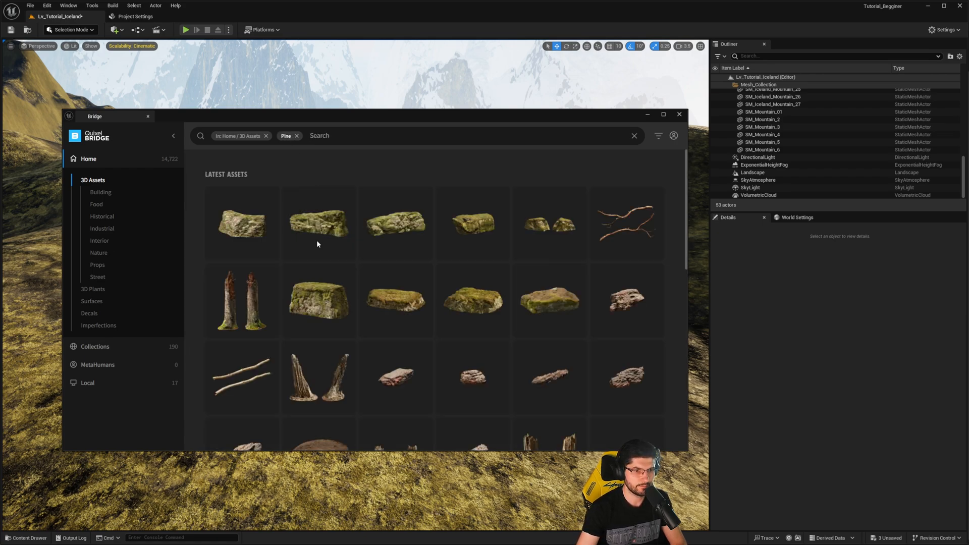
pyautogui.scroll(-10, 498, 331)
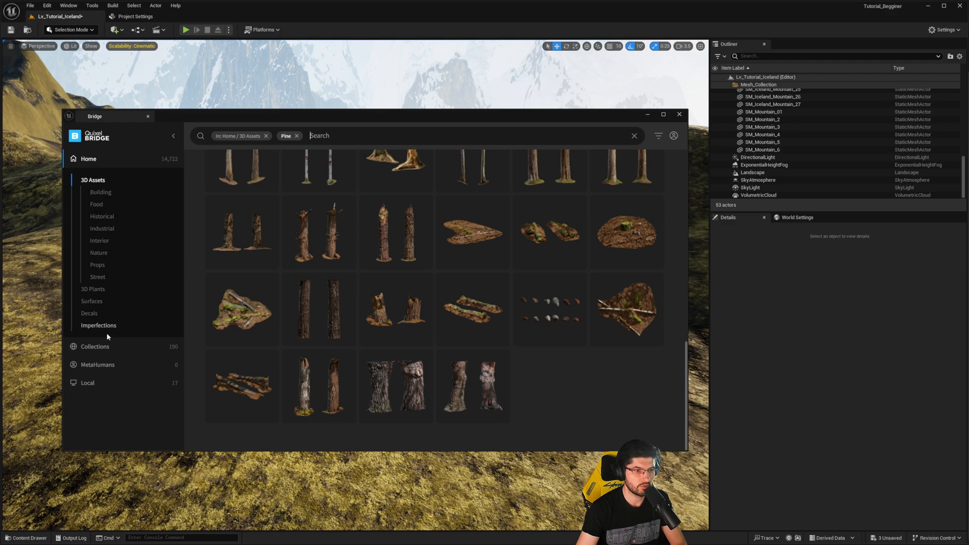
# - Browse the Natural collections under Environment for suitable landscape assets
pyautogui.click(107, 346)
pyautogui.click(97, 199)
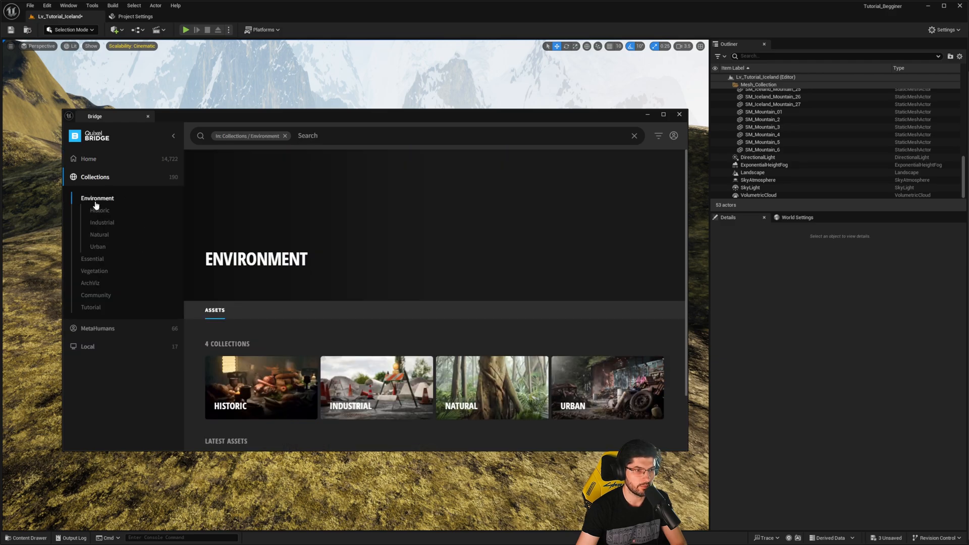
pyautogui.click(99, 234)
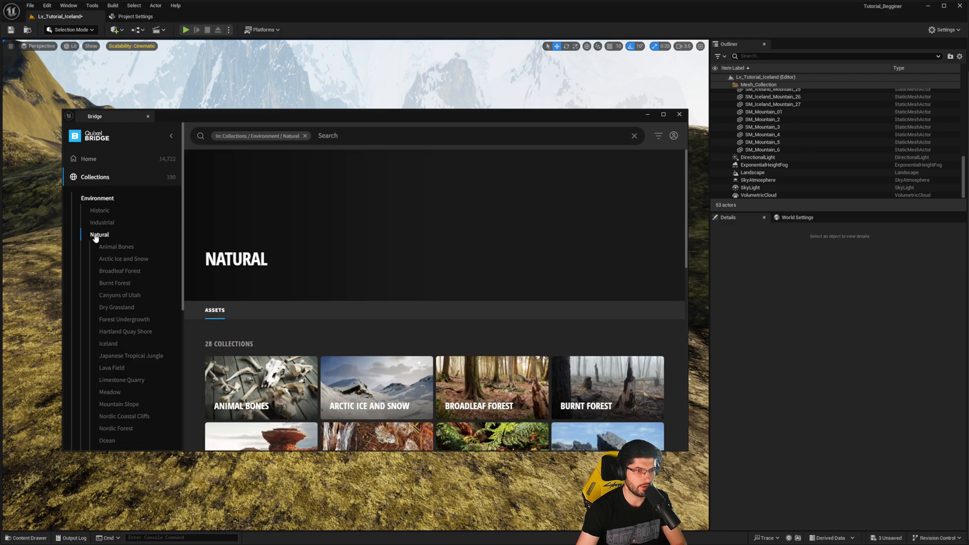
pyautogui.scroll(-3, 359, 285)
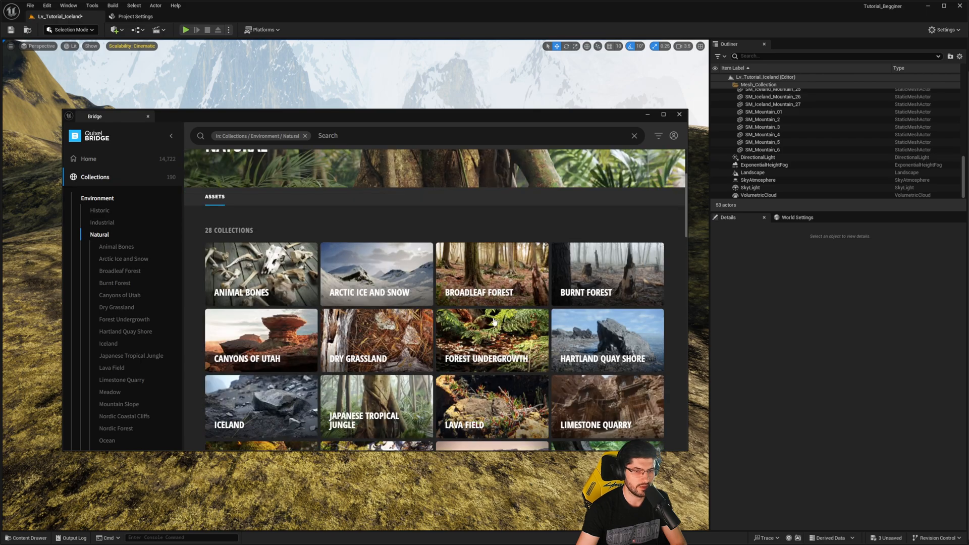
pyautogui.scroll(-1, 480, 288)
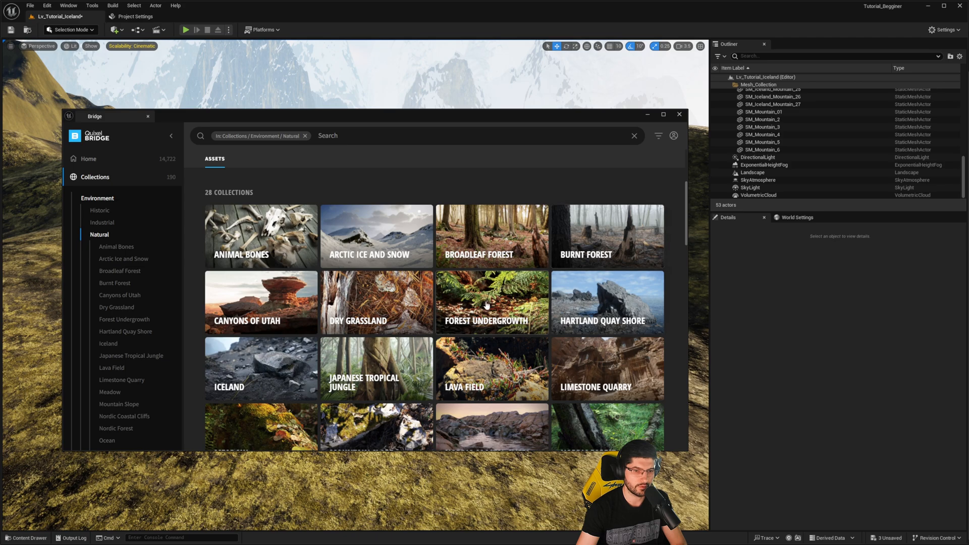
# - Look over the full set of Natural environment collections for one that contains trees
pyautogui.scroll(-1, 363, 347)
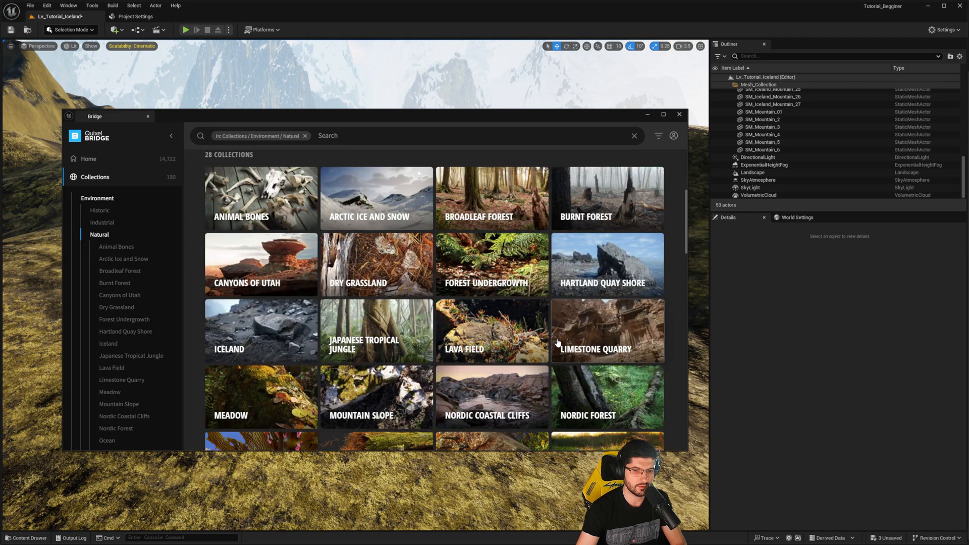
pyautogui.scroll(-2, 557, 342)
pyautogui.scroll(-5, 443, 387)
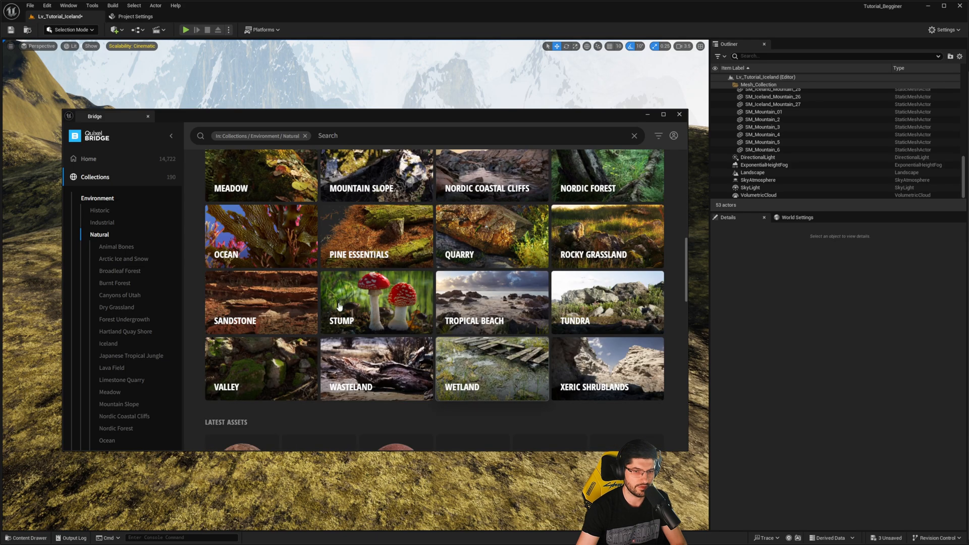
pyautogui.scroll(-2, 406, 362)
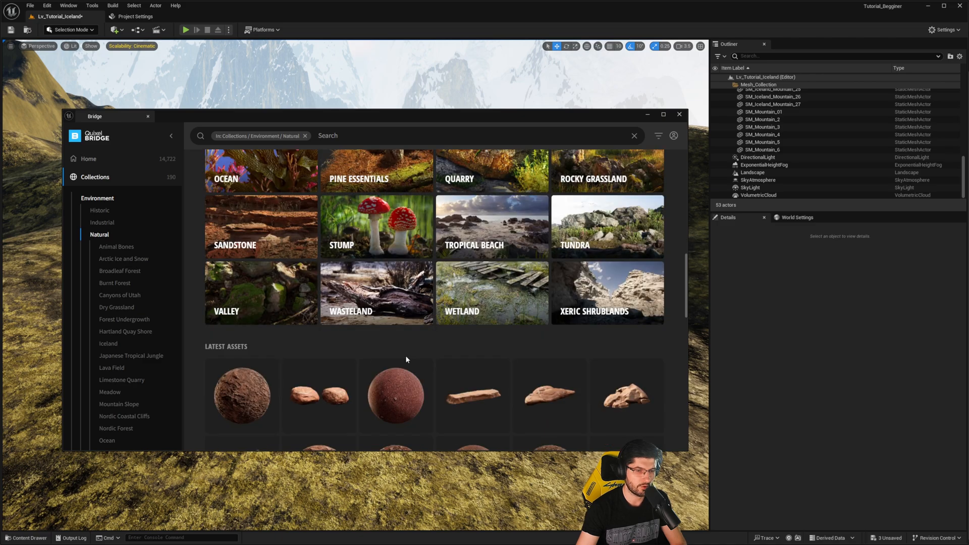
pyautogui.scroll(9, 405, 358)
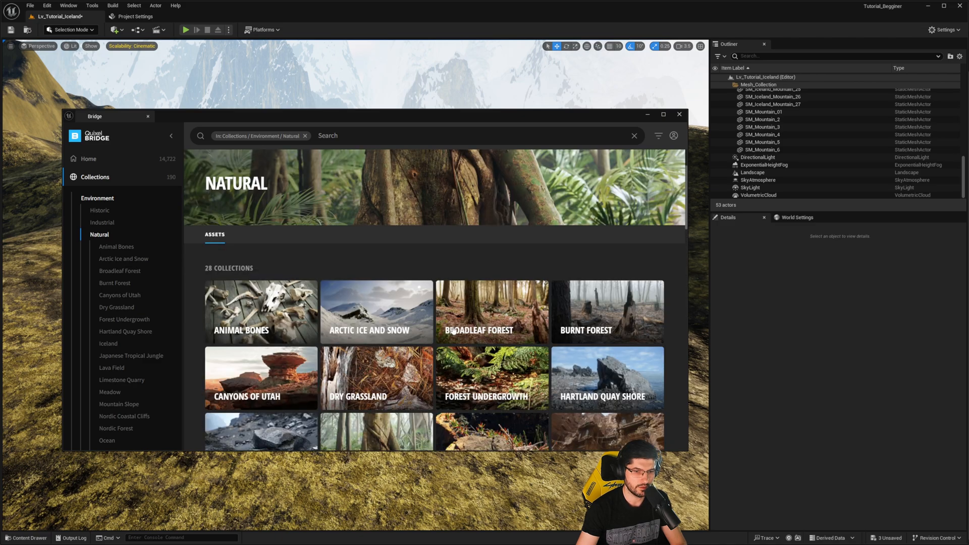
# - Open the Broadleaf Forest collection and look through all of its trunks, stumps, rocks and ground assets
pyautogui.click(470, 305)
pyautogui.scroll(-7, 379, 342)
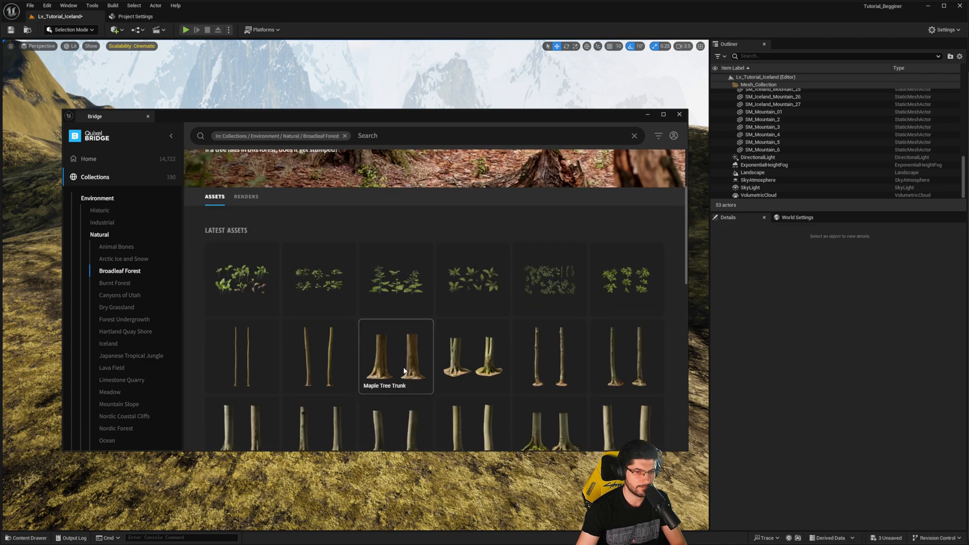
pyautogui.scroll(-10, 381, 292)
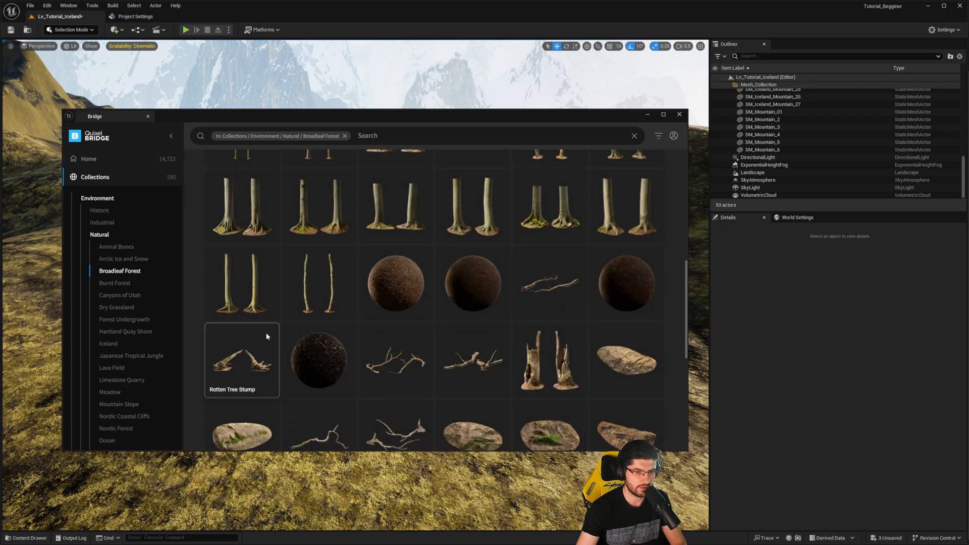
pyautogui.scroll(-10, 449, 350)
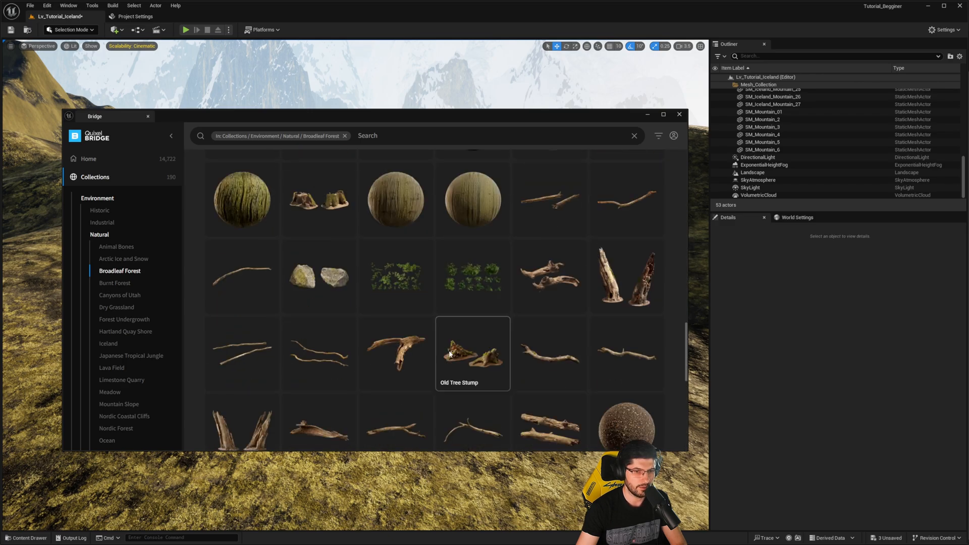
pyautogui.scroll(-4, 449, 351)
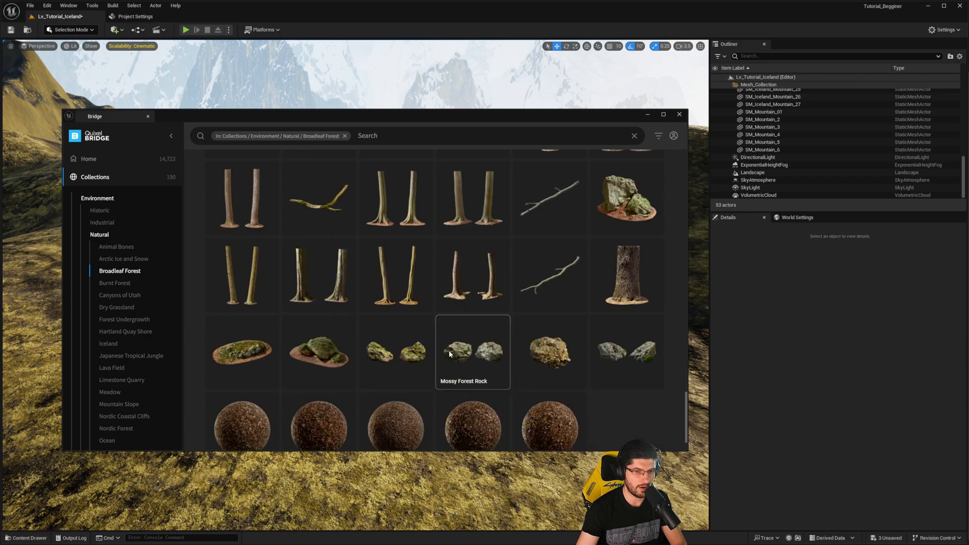
pyautogui.scroll(4, 449, 351)
pyautogui.scroll(-3, 449, 351)
pyautogui.scroll(15, 449, 350)
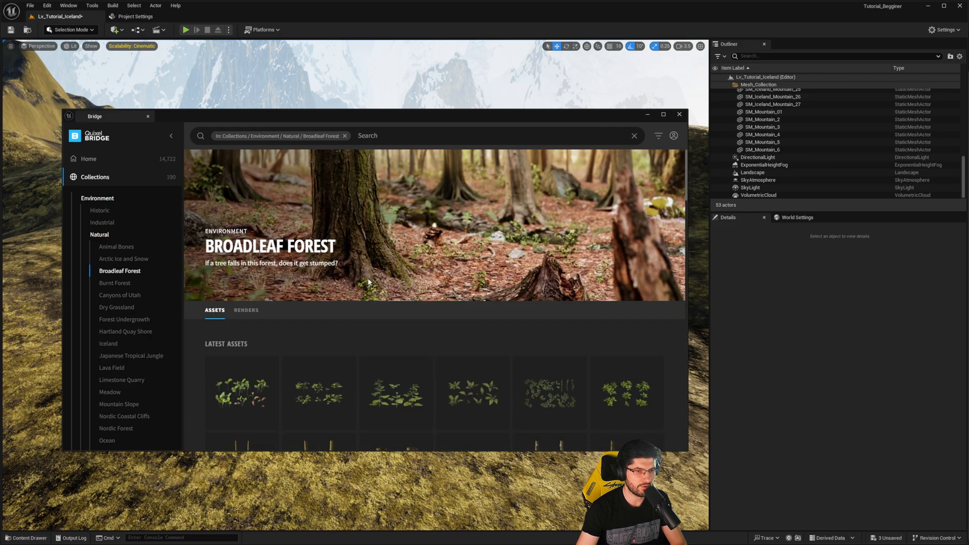
# - Check the Burnt Forest, Dry Grassland, Forest Undergrowth and Hartland Quay Shore collections for usable tree assets
pyautogui.click(130, 284)
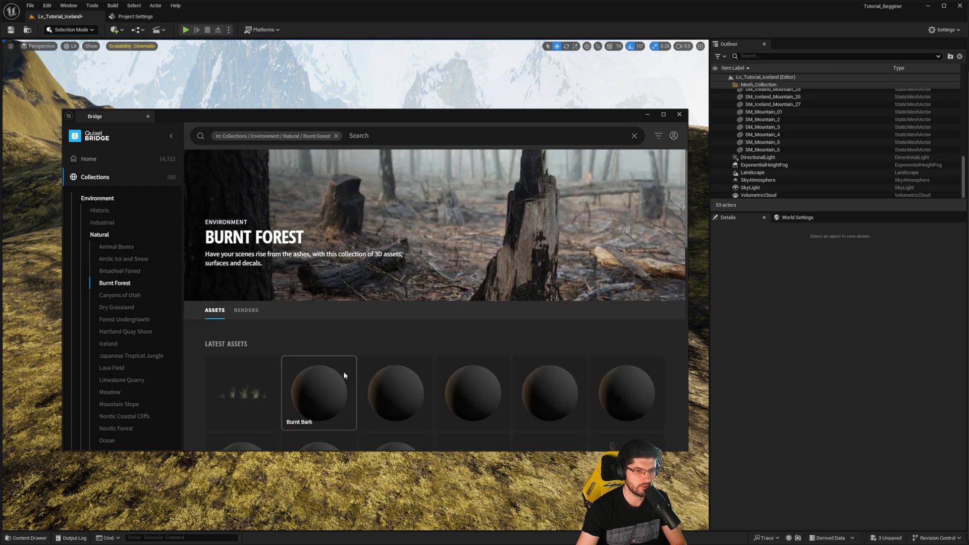
pyautogui.scroll(-8, 219, 332)
pyautogui.click(119, 296)
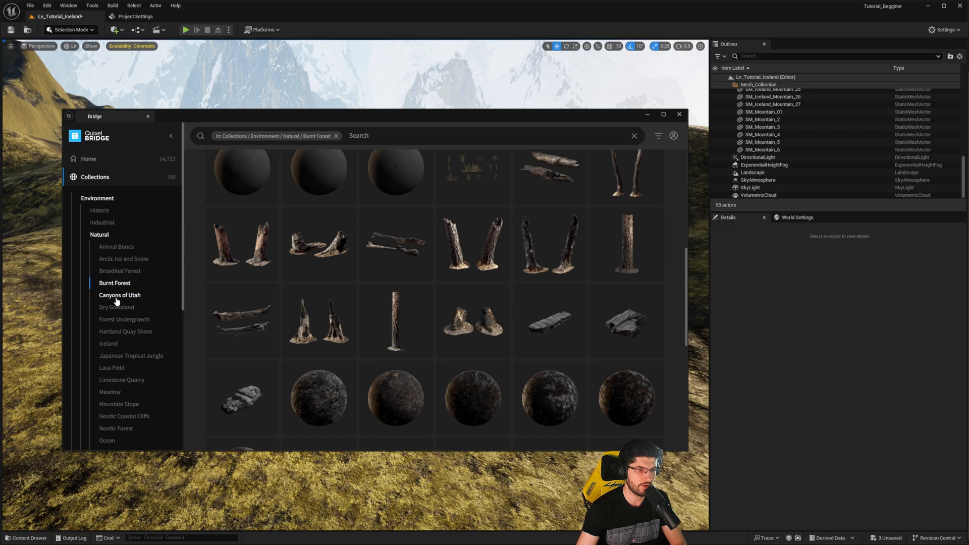
pyautogui.click(125, 308)
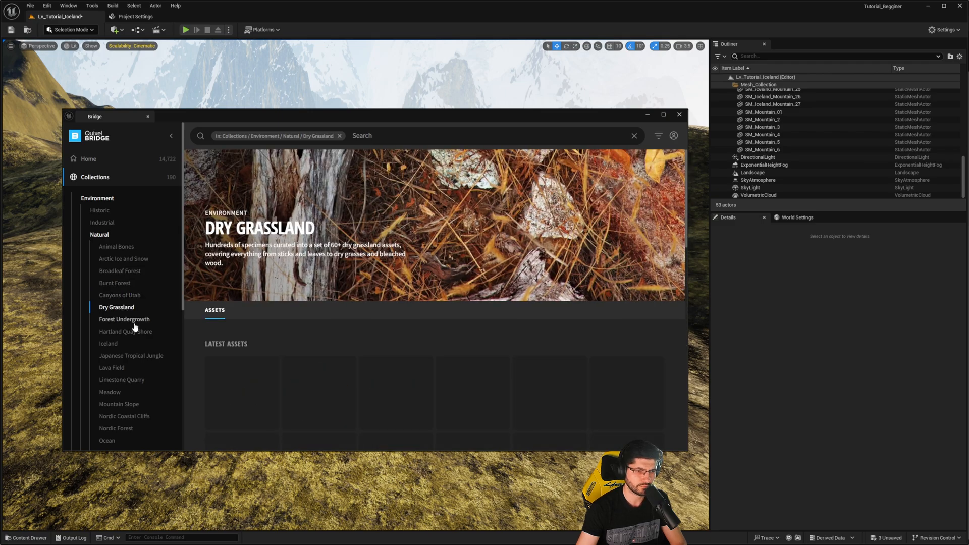
pyautogui.click(127, 320)
pyautogui.click(135, 332)
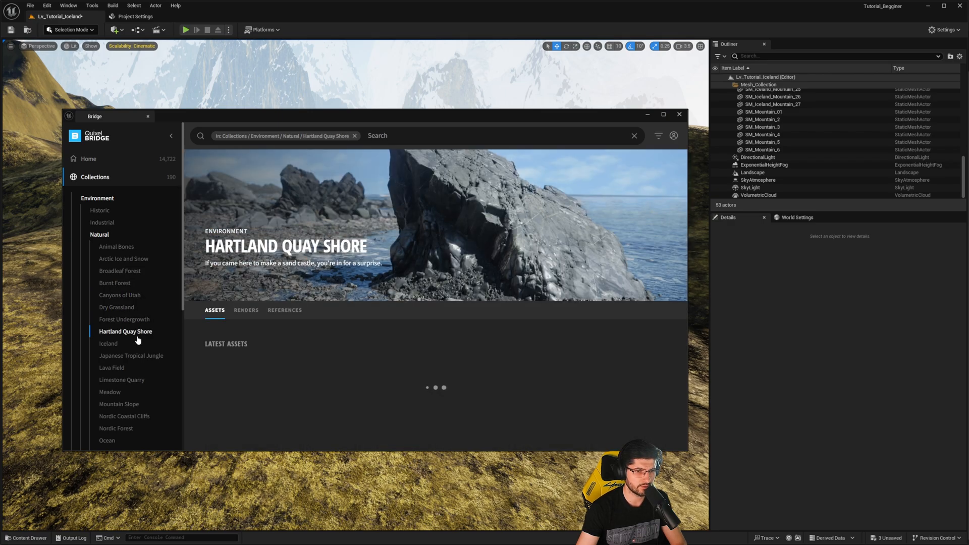
# - Look through the assets of the Japanese Tropical Jungle and Meadow collections
pyautogui.click(129, 357)
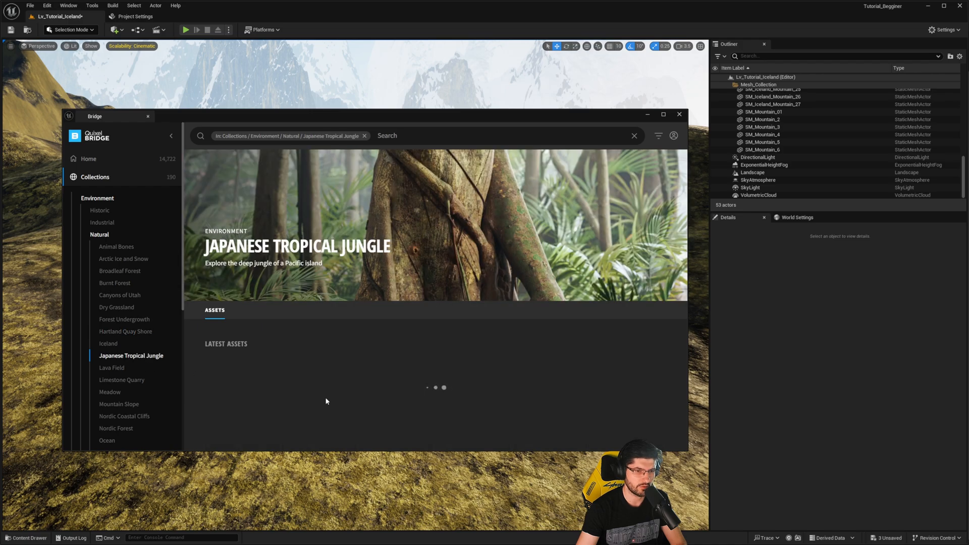
pyautogui.scroll(-4, 402, 418)
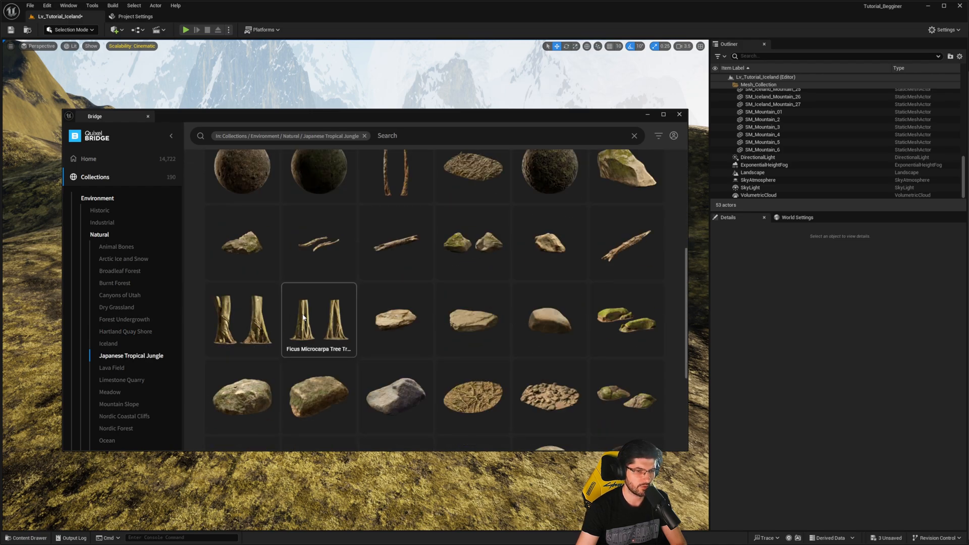
pyautogui.scroll(-1, 135, 351)
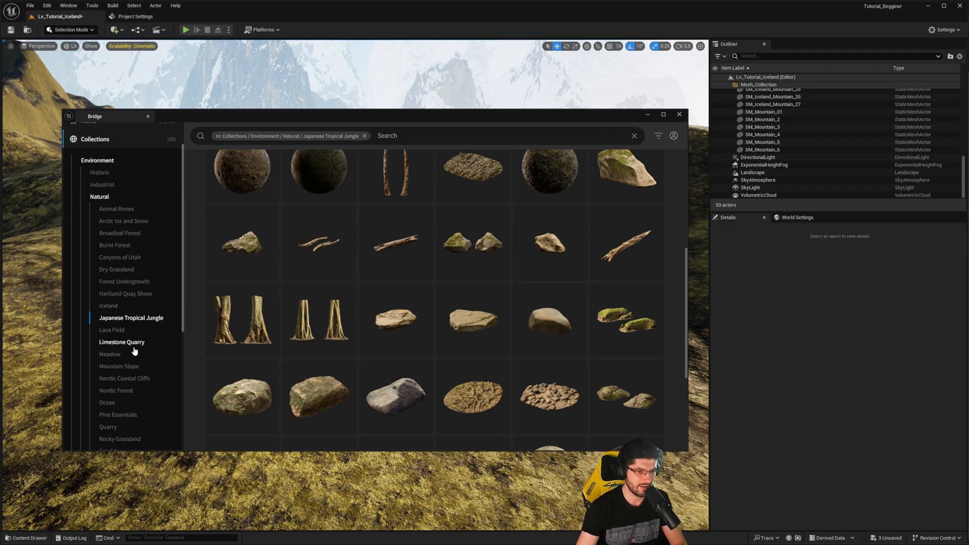
pyautogui.click(126, 354)
pyautogui.scroll(-5, 342, 345)
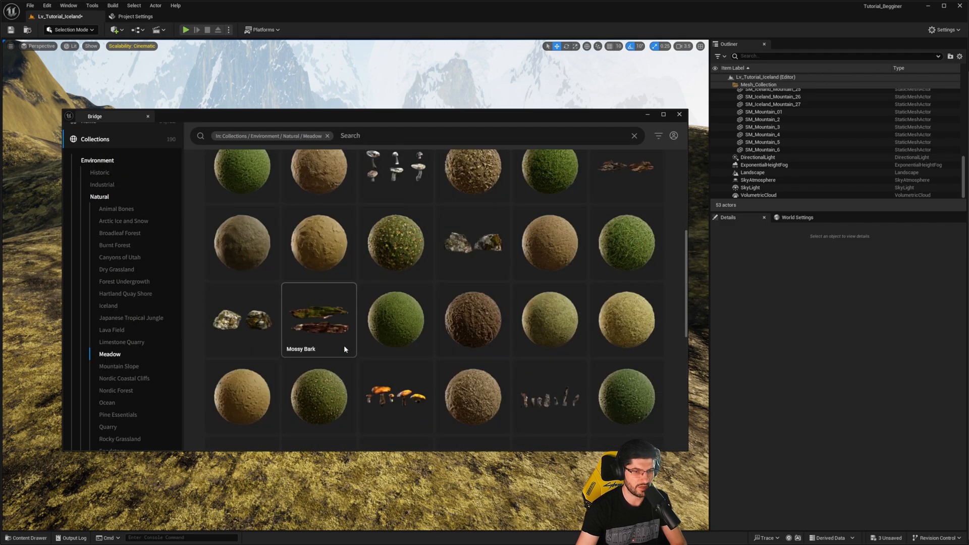
pyautogui.scroll(-5, 344, 346)
pyautogui.scroll(-5, 113, 375)
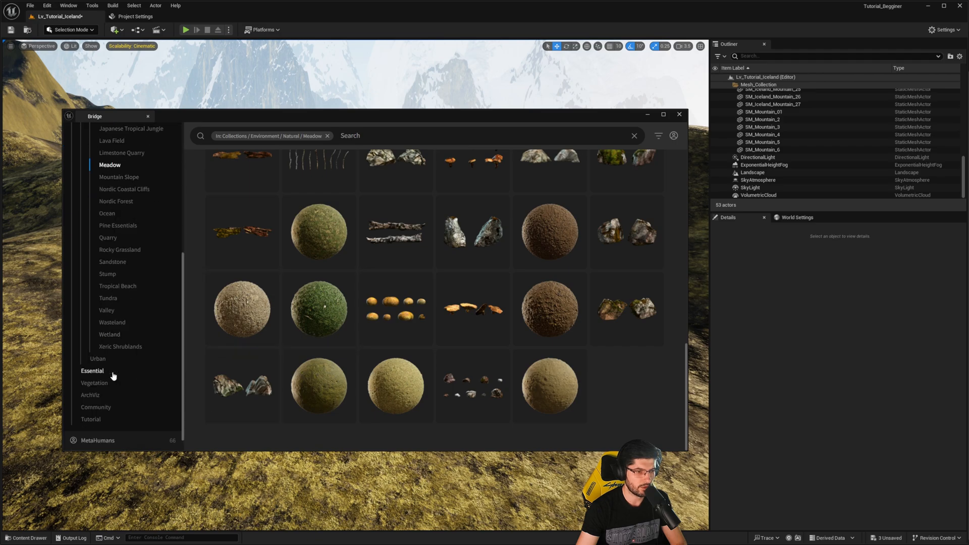
pyautogui.scroll(6, 116, 359)
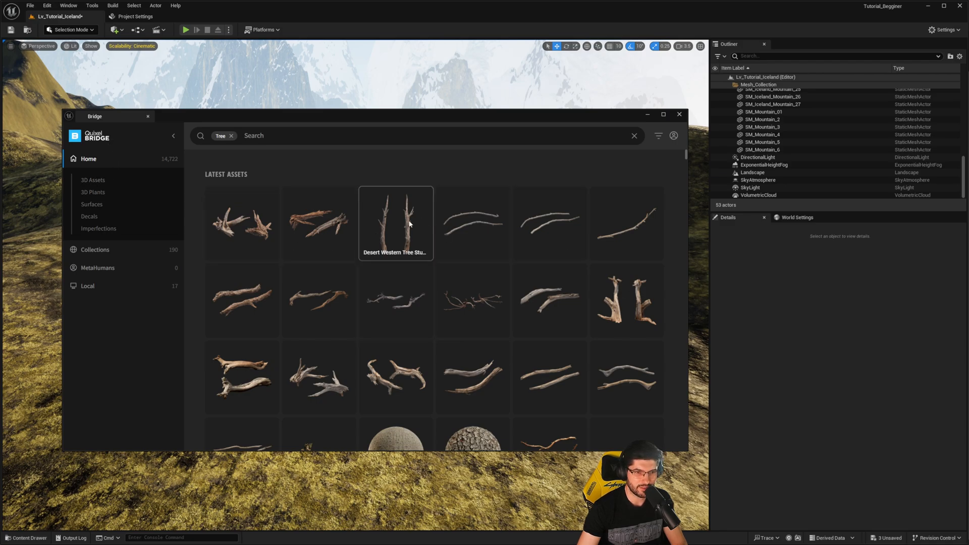
# - Switch to the web browser and search for "quixel trees" in a new tab
pyautogui.moveTo(968, 299); pyautogui.dragTo(249, 15)
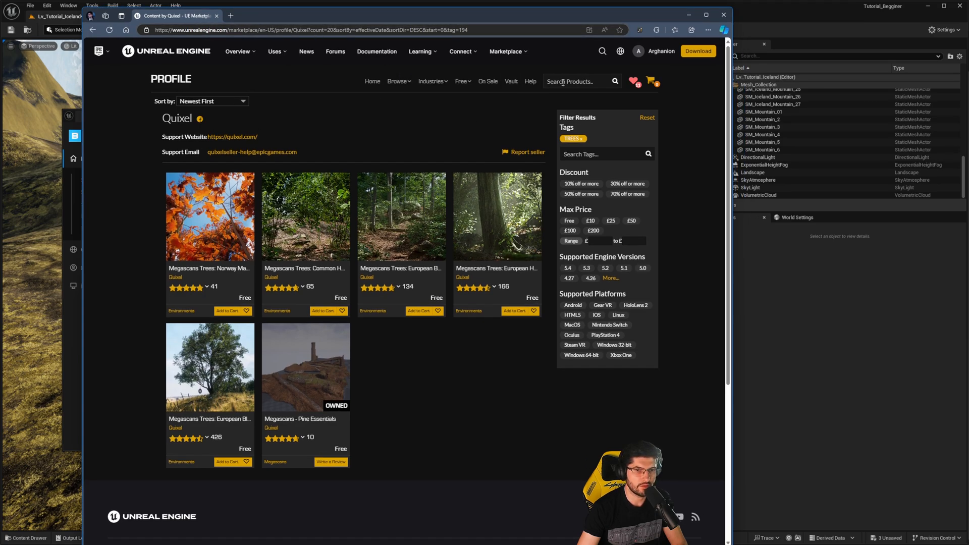
pyautogui.click(297, 30)
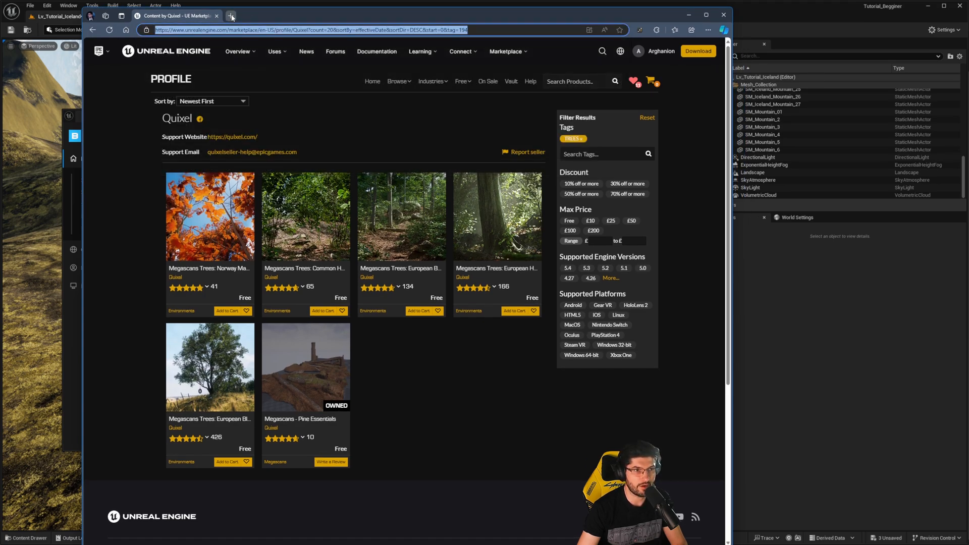
pyautogui.click(231, 16)
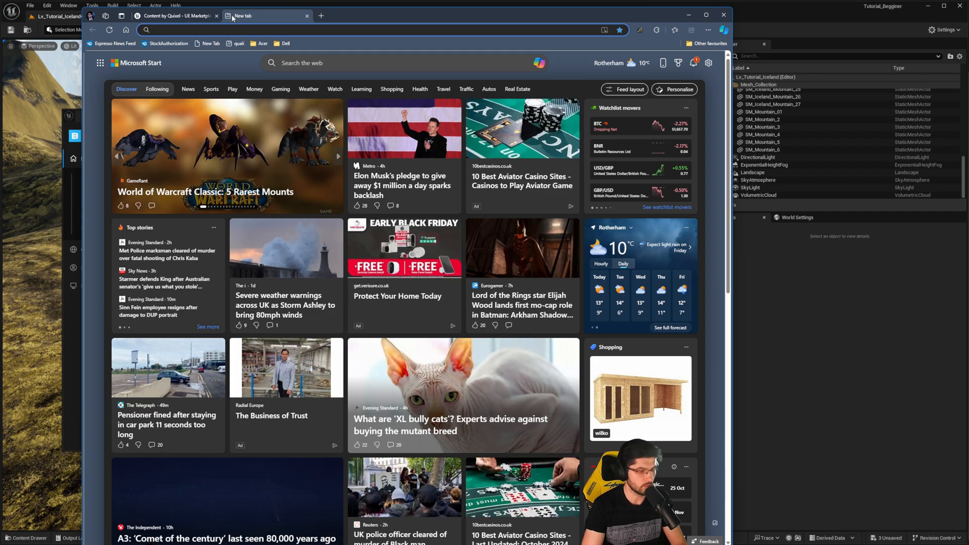
pyautogui.write('quixel trees')
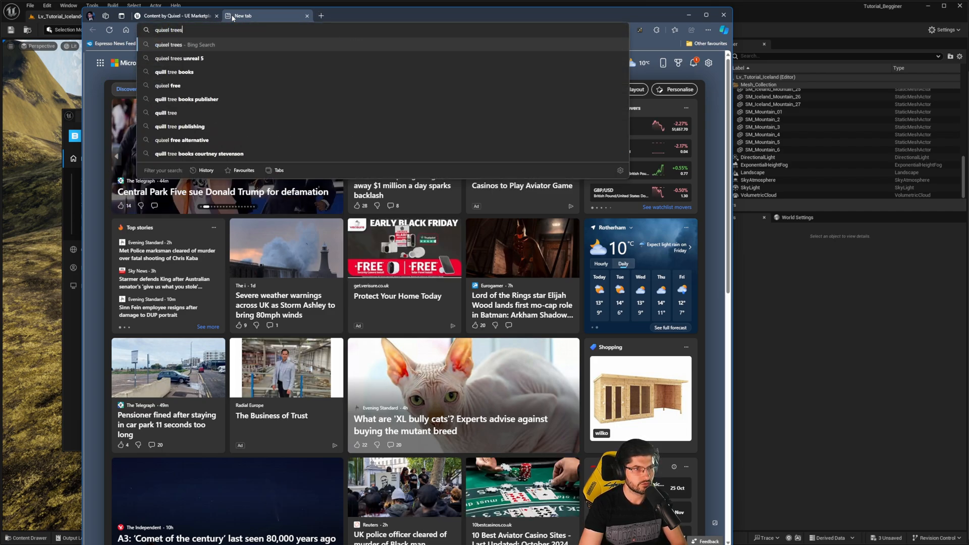
pyautogui.press('Return')
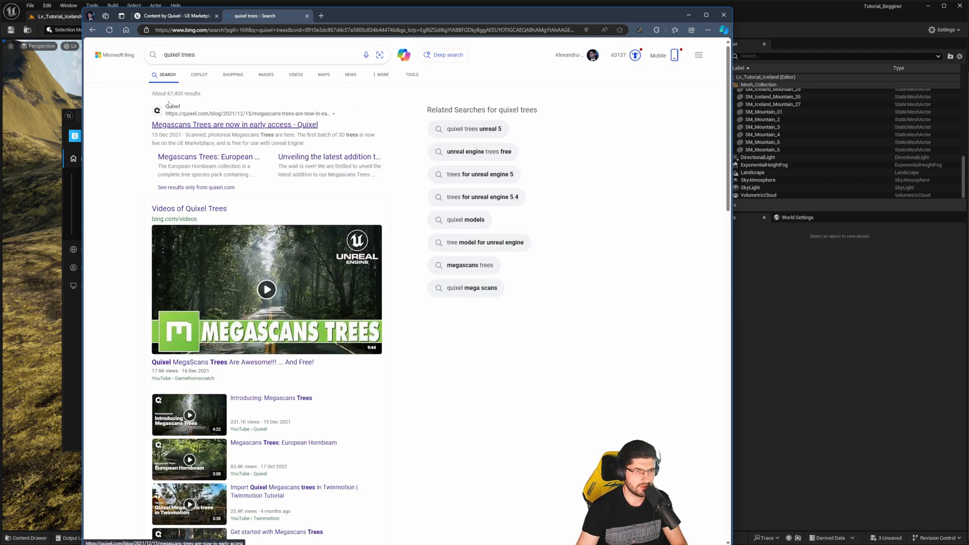
# - Check the Megascans Trees: European Hornbeam article from the search results and close it
pyautogui.scroll(-8, 200, 254)
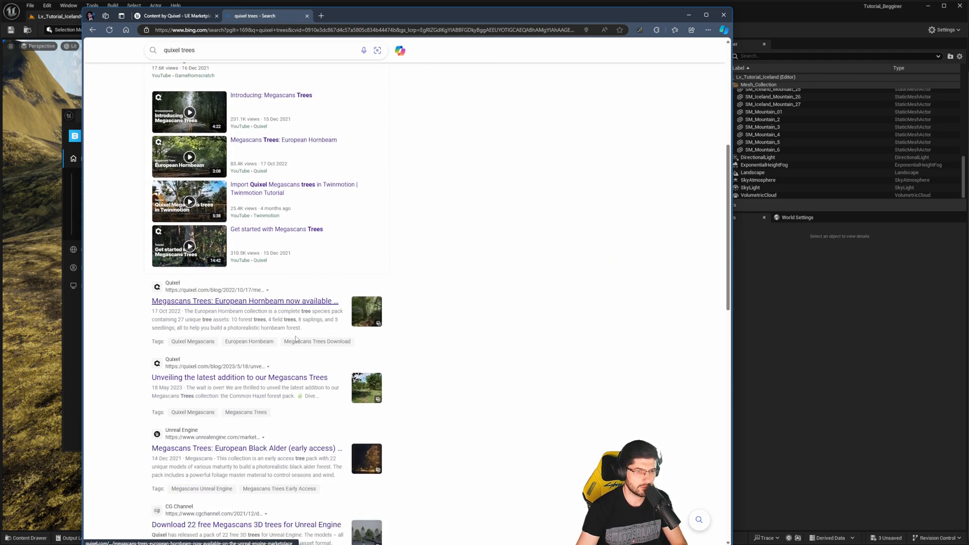
pyautogui.click(197, 228)
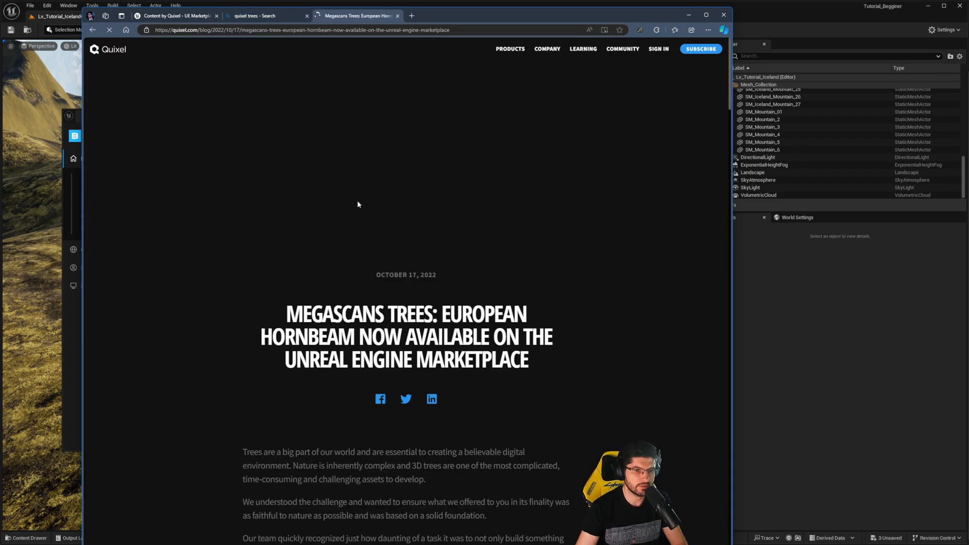
pyautogui.hotkey('ctrl', 'w')
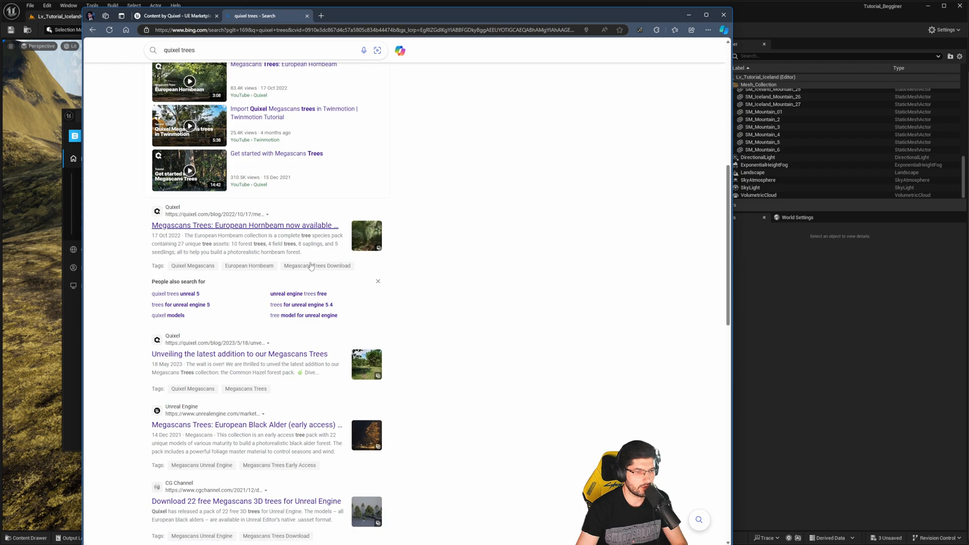
# - Open the Megascans Trees: European Black Alder Marketplace listing and go to Quixel's seller profile
pyautogui.scroll(-3, 117, 271)
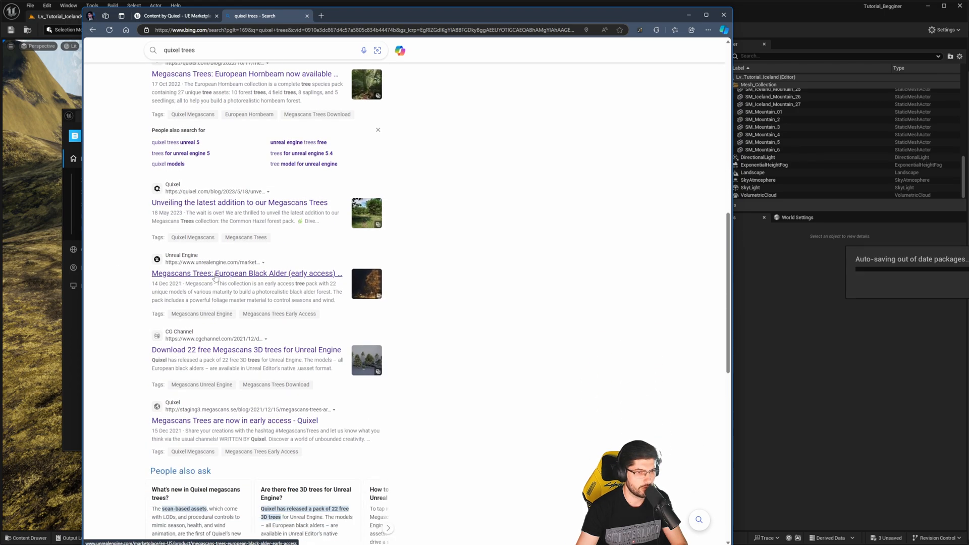
pyautogui.click(214, 275)
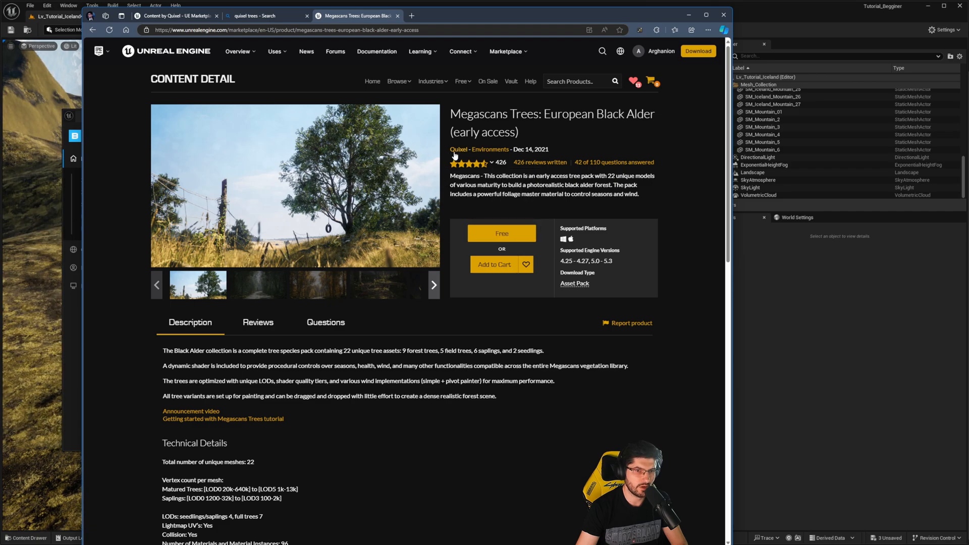
pyautogui.click(454, 151)
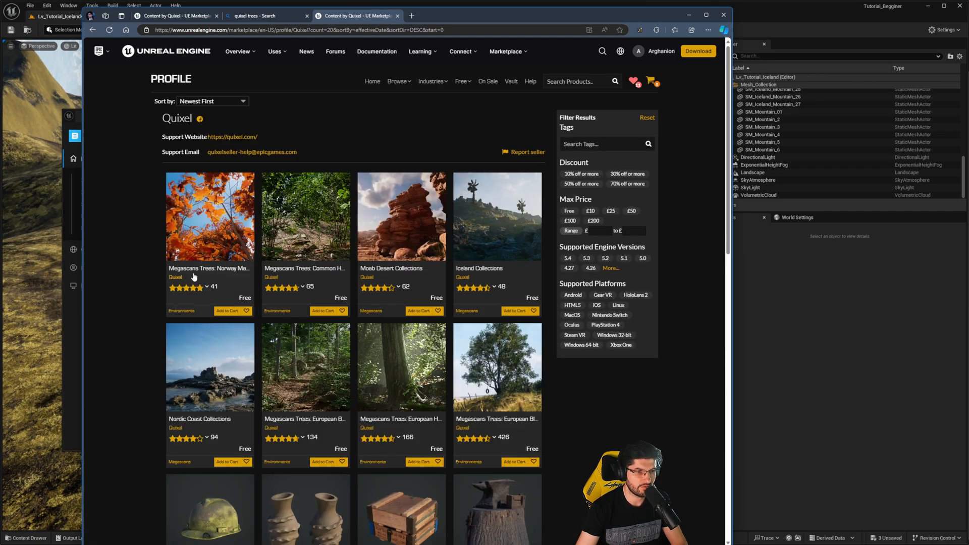
# - Get the free Megascans Trees: Norway Maple (Early Access) pack from Quixel's listings and minimize the browser
pyautogui.click(212, 242)
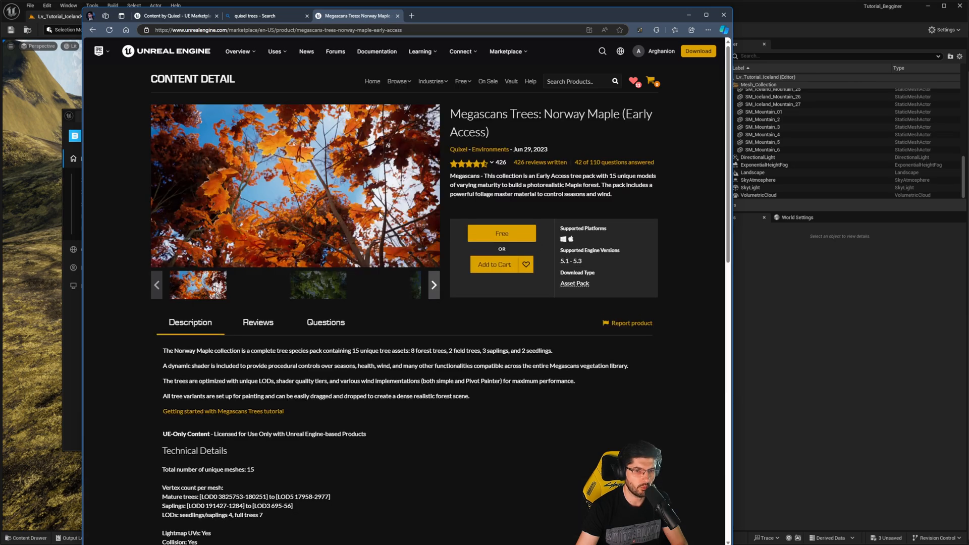
pyautogui.click(511, 240)
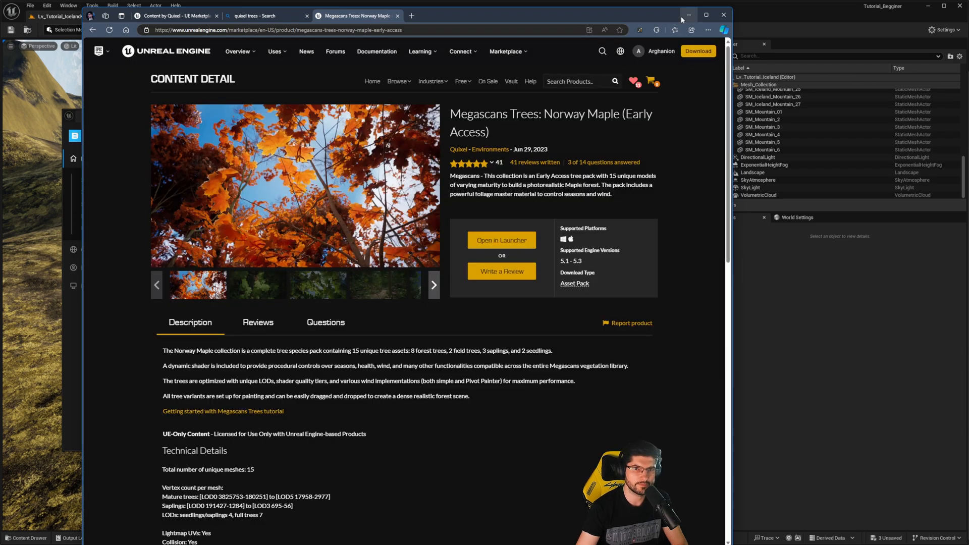
pyautogui.click(680, 16)
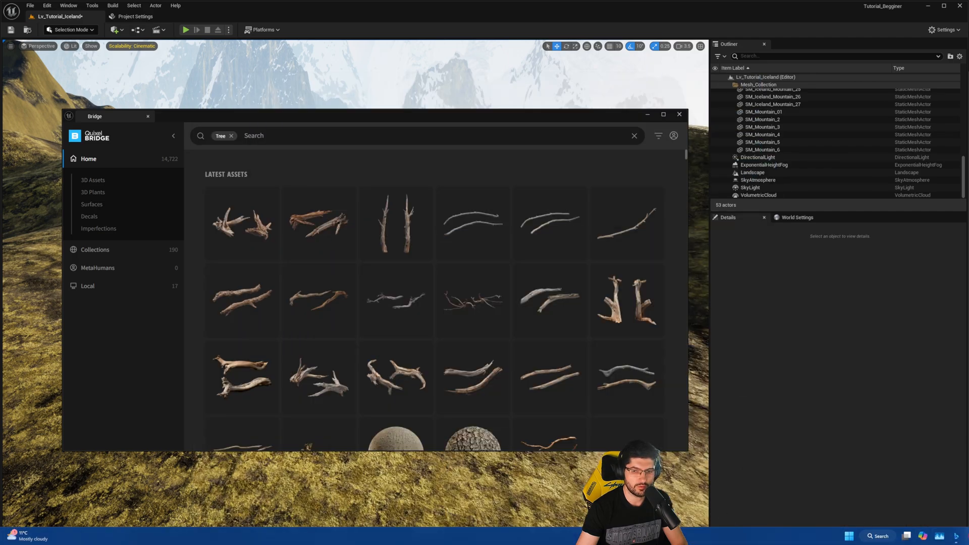
# - Launch the Epic Games Launcher and open the Unreal Engine Library
pyautogui.press('super')
pyautogui.write('epic')
pyautogui.press('Return')
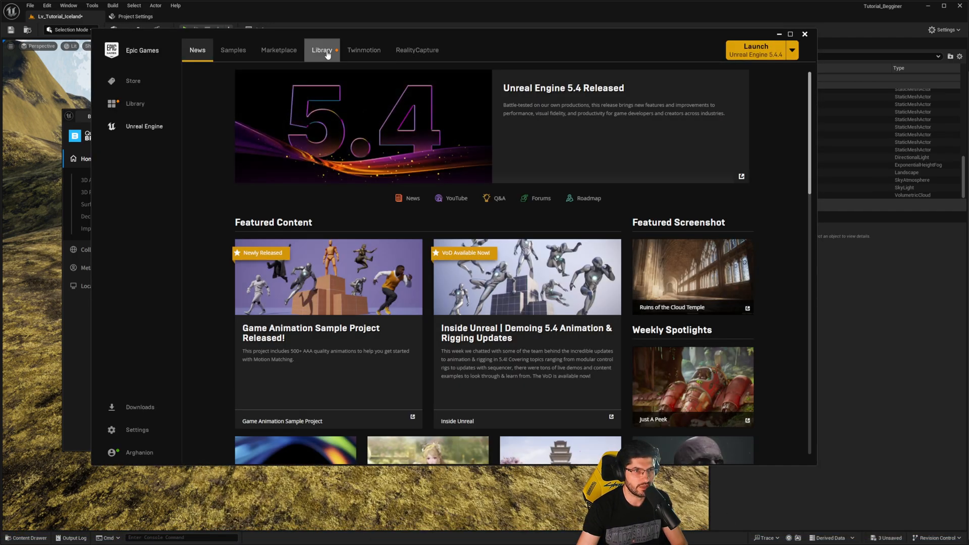
pyautogui.click(327, 54)
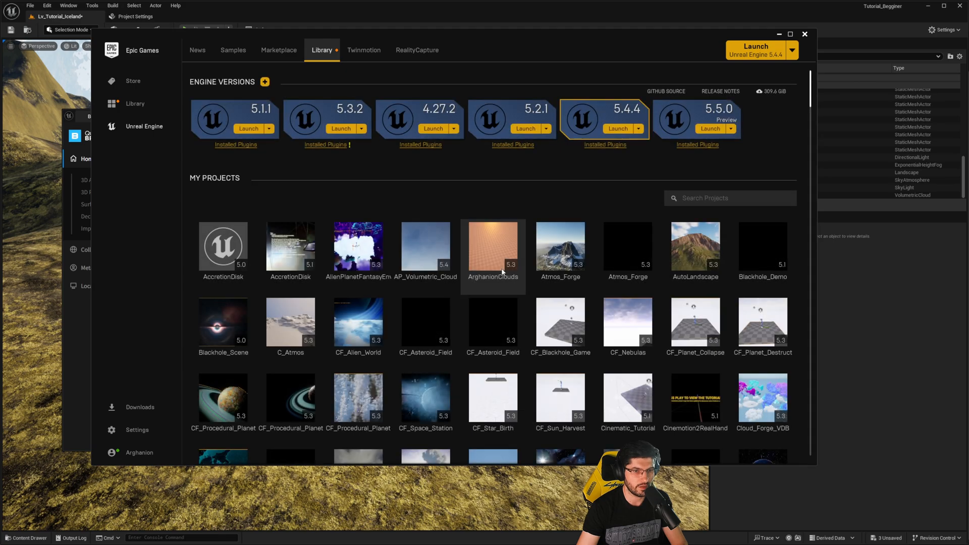
# - Search the Vault for "nor" and open the Megascans - Nordic Forest Vol. 2 product page
pyautogui.scroll(-12, 656, 283)
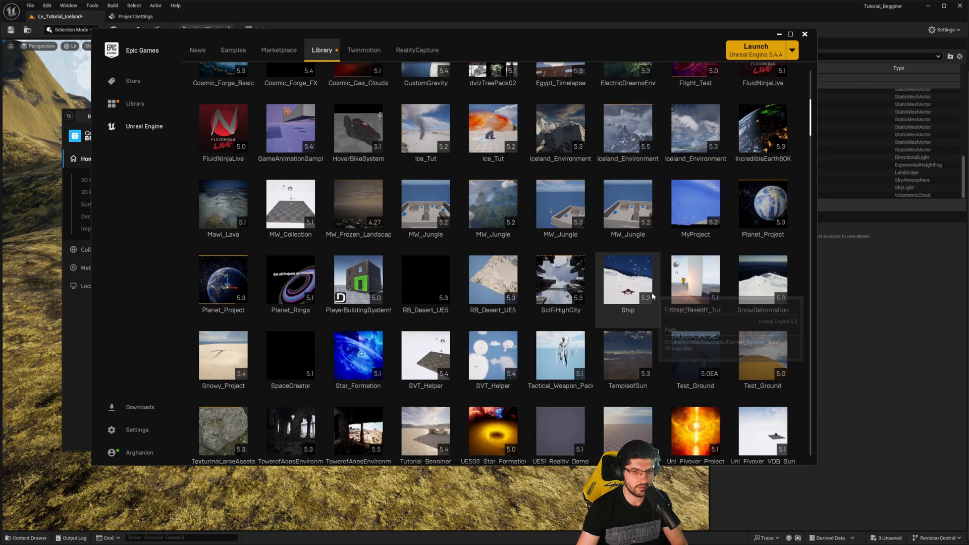
pyautogui.scroll(-6, 652, 296)
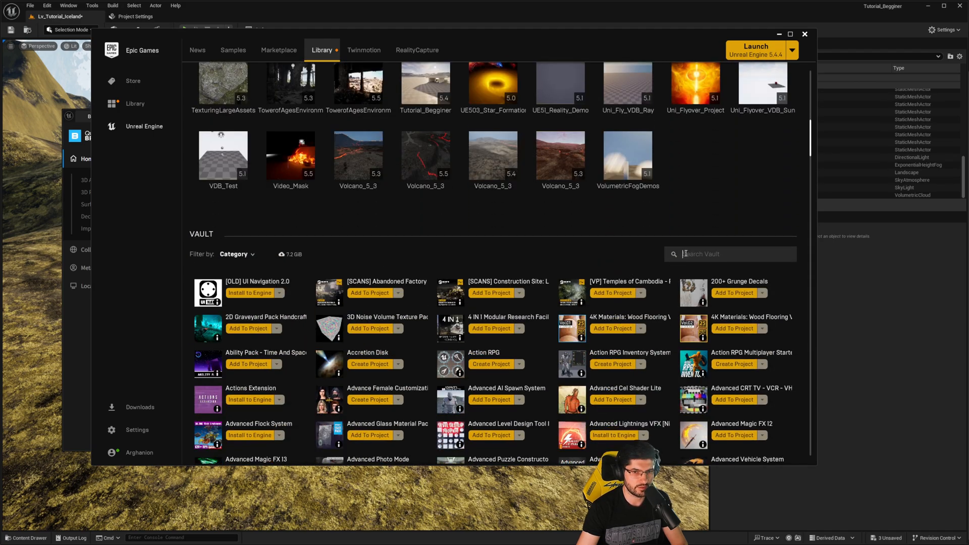
pyautogui.click(685, 253)
pyautogui.write('nor')
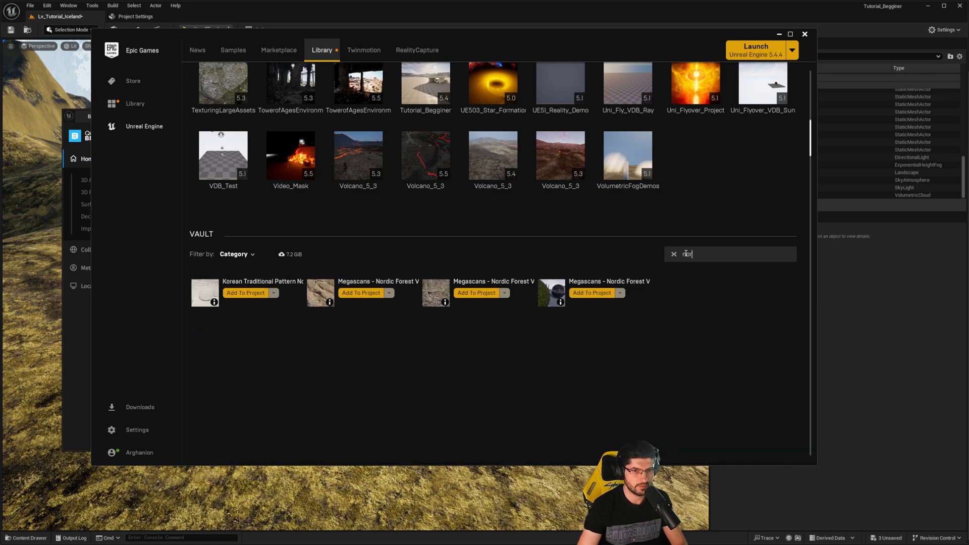
pyautogui.write('w')
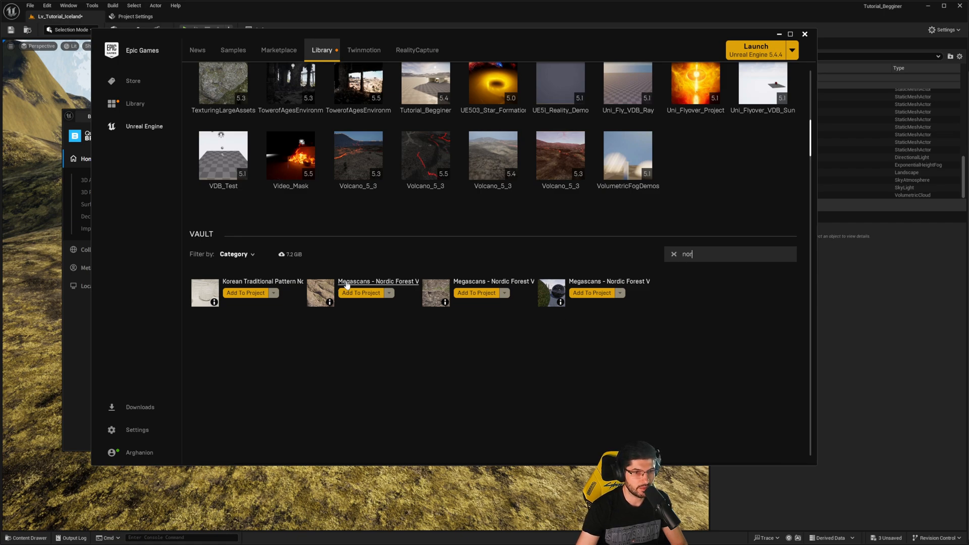
pyautogui.click(430, 291)
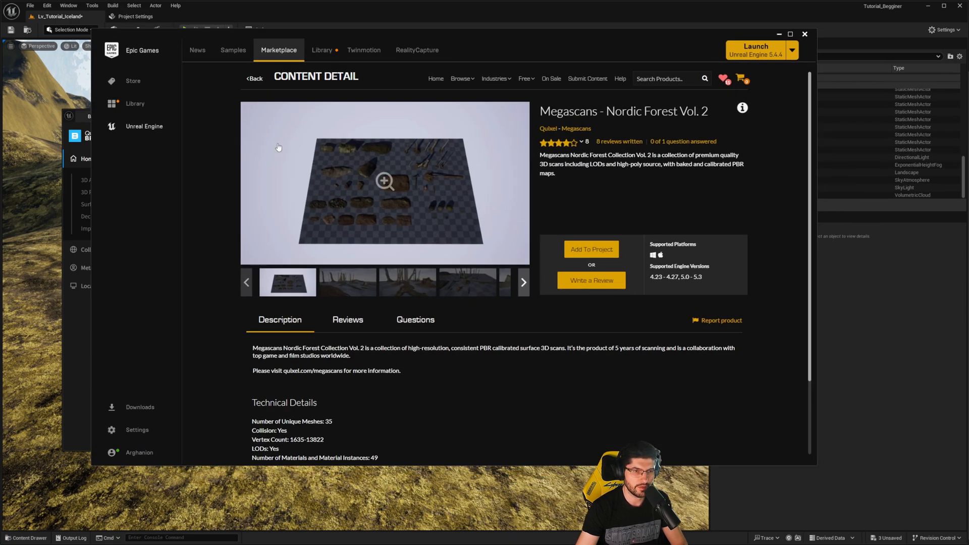
# - Switch back to the browser's Megascans Trees: Norway Maple (Early Access) listing and open it in the Epic Games Launcher
pyautogui.hotkey('alt', 'Tab')
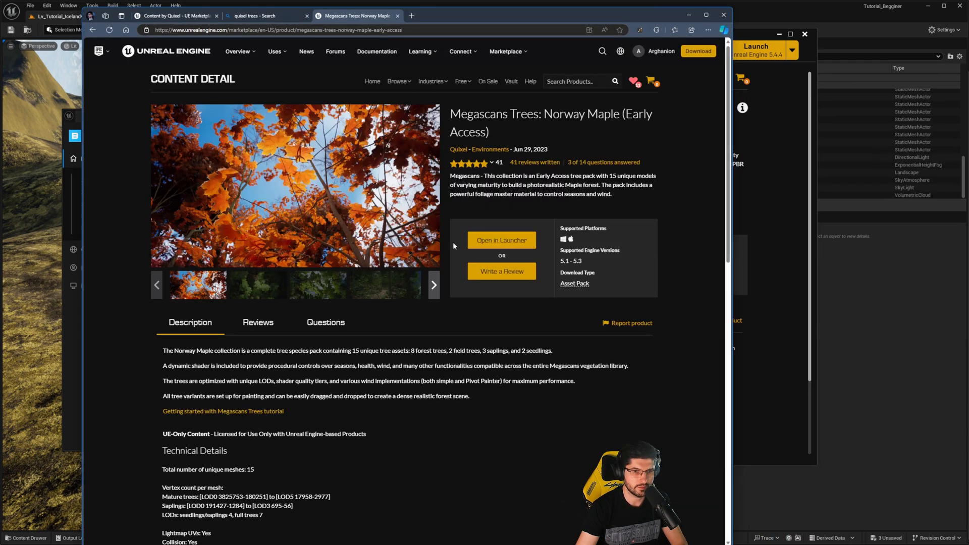
pyautogui.click(502, 242)
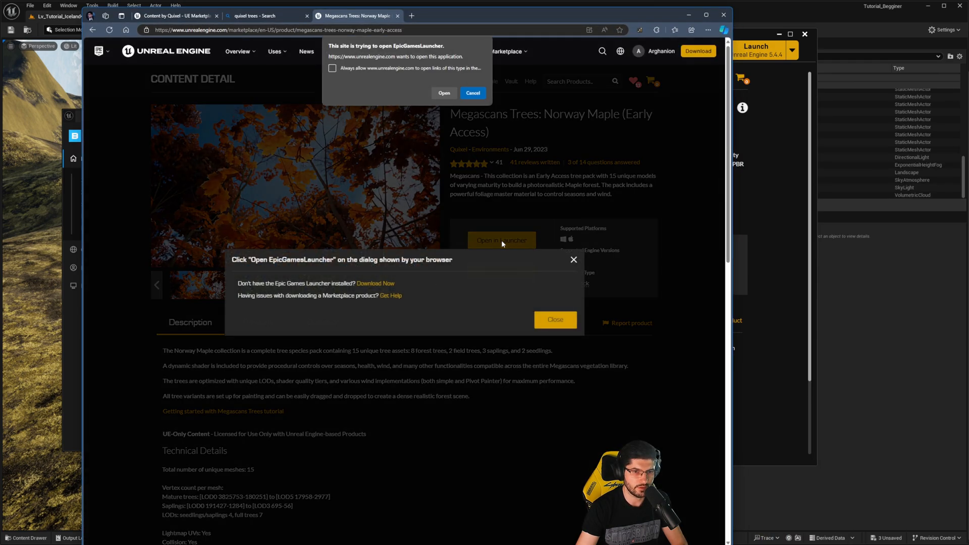
pyautogui.click(444, 93)
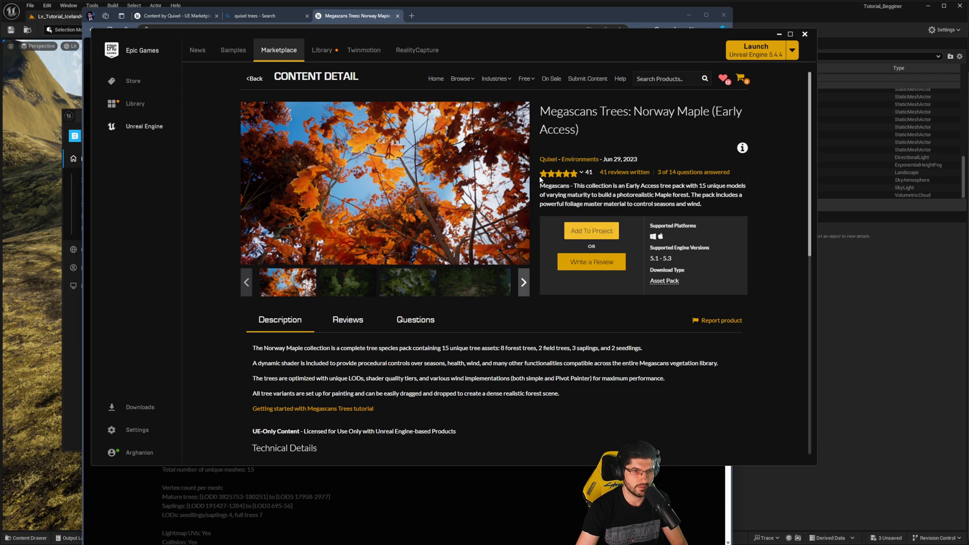
# - Start adding the Norway Maple pack to a project, show all projects, search for "tutorial" and select Tutorial_Begginer
pyautogui.click(593, 230)
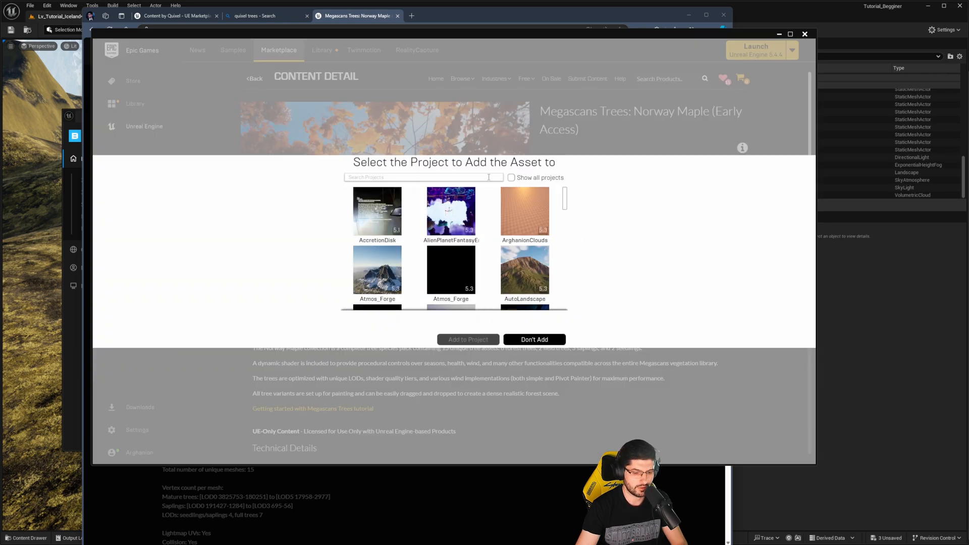
pyautogui.click(488, 177)
pyautogui.write('tutorial')
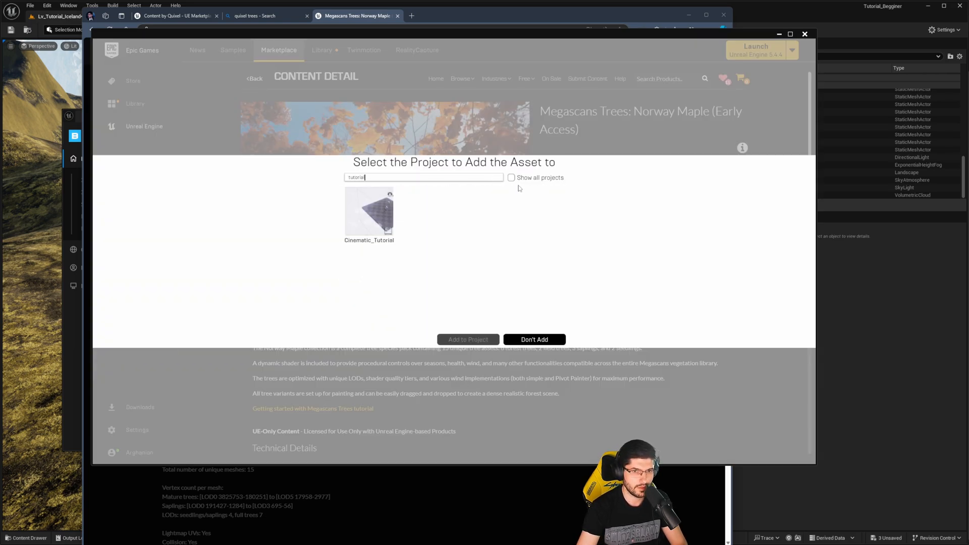
pyautogui.click(511, 178)
pyautogui.click(425, 210)
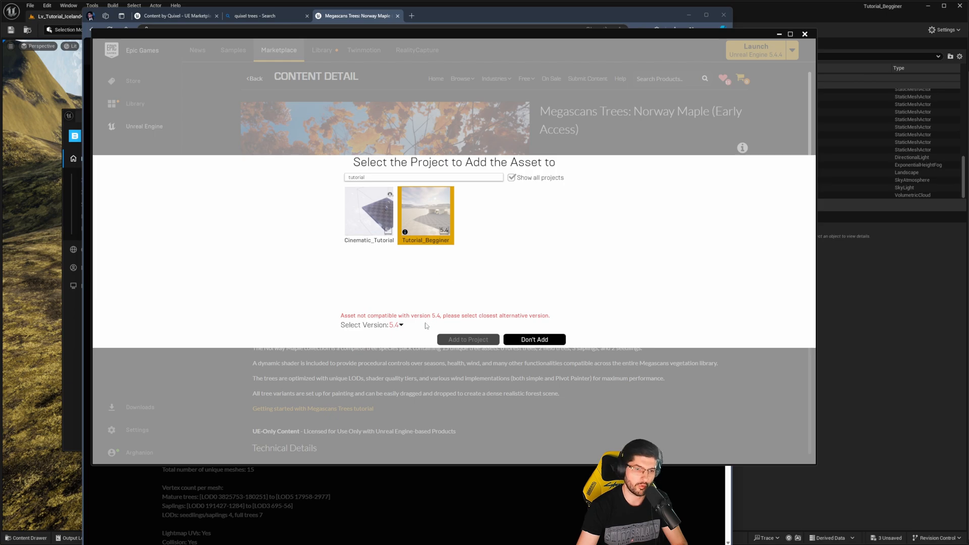
# - Choose 5.2 as the alternative asset version and add the Norway Maple pack to the project
pyautogui.click(400, 326)
pyautogui.click(400, 326)
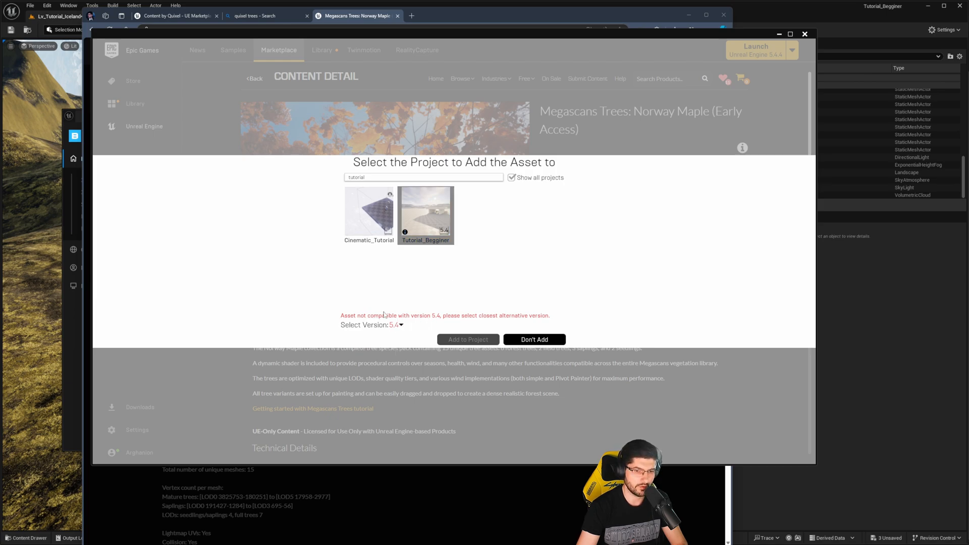
pyautogui.click(400, 326)
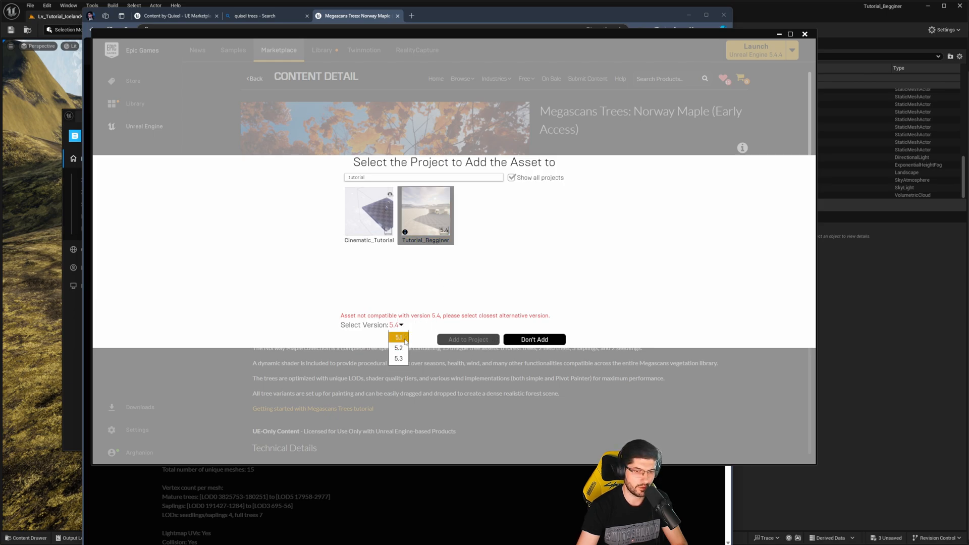
pyautogui.click(398, 347)
pyautogui.click(453, 341)
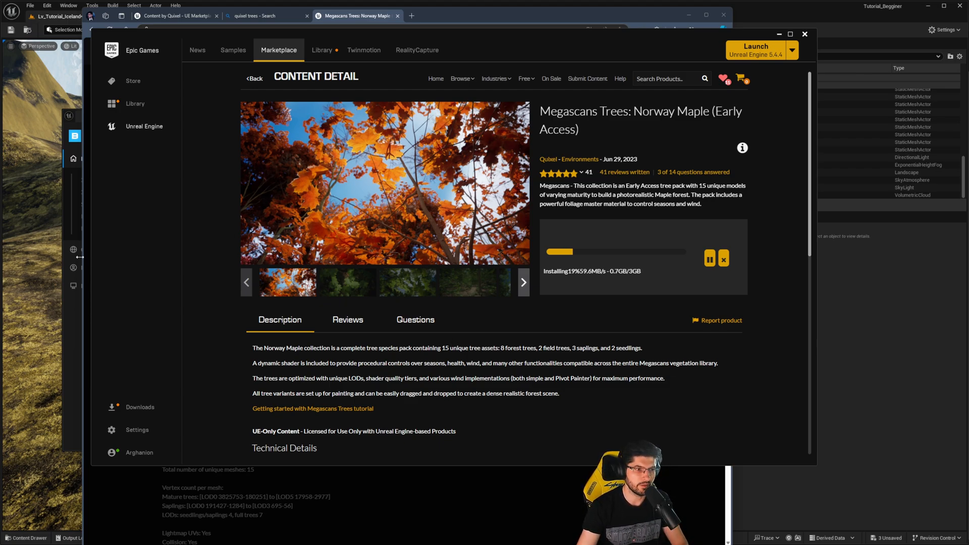
# - Return to Quixel Bridge, remove the Tree search filter and search all assets for "nordic stone"
pyautogui.click(73, 338)
pyautogui.moveTo(296, 116); pyautogui.dragTo(419, 104)
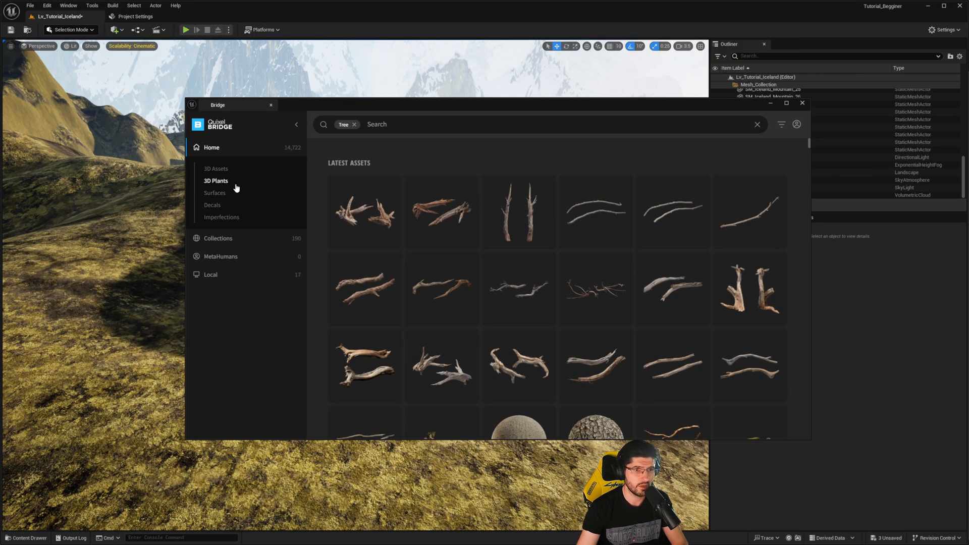
pyautogui.click(354, 124)
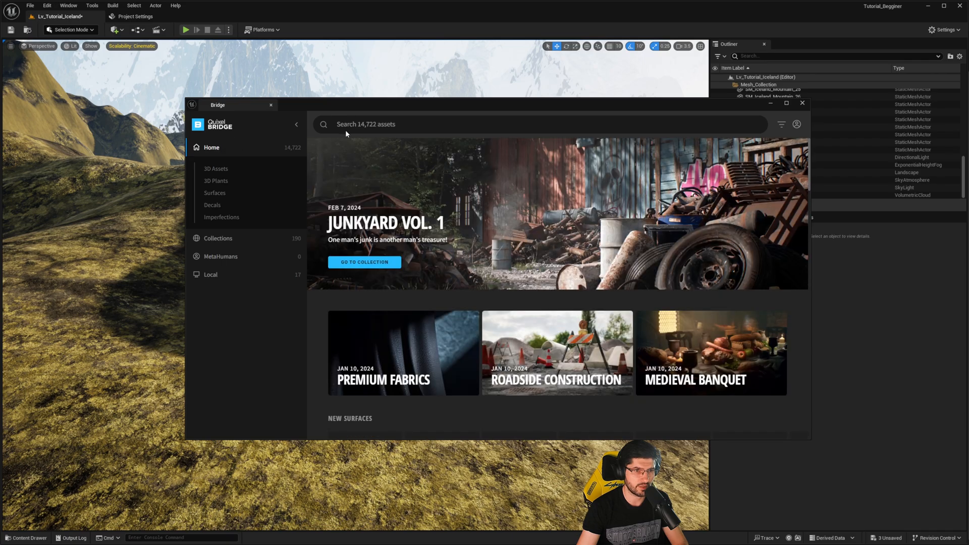
pyautogui.click(390, 126)
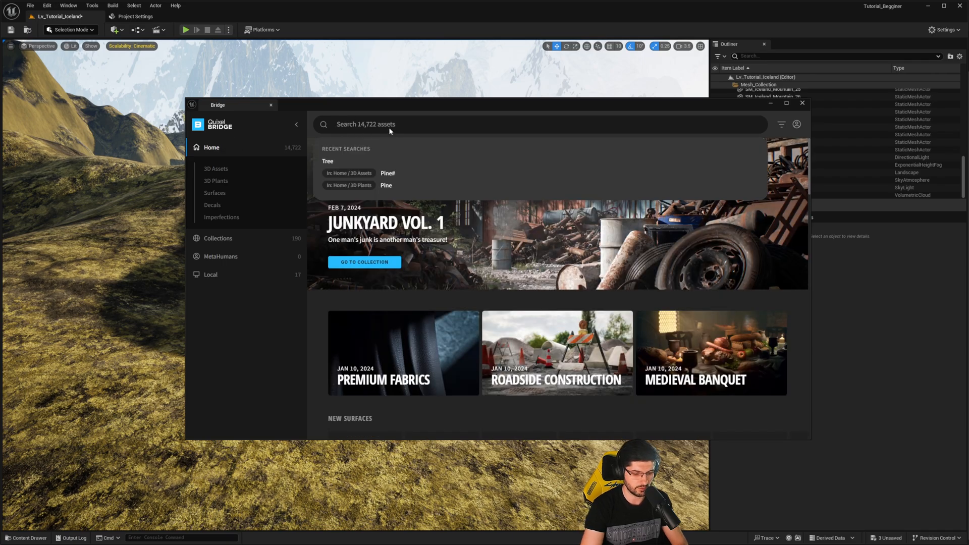
pyautogui.write('nordic')
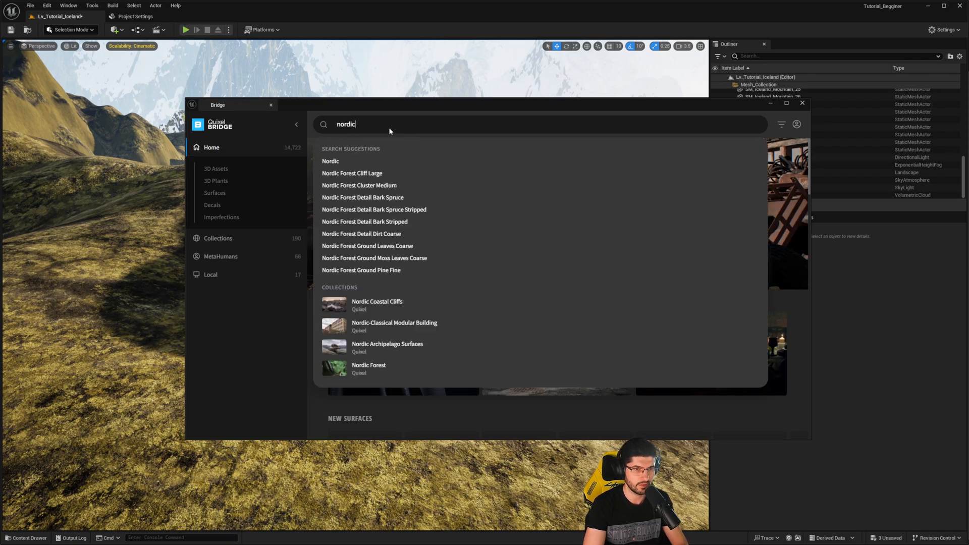
pyautogui.write(' st')
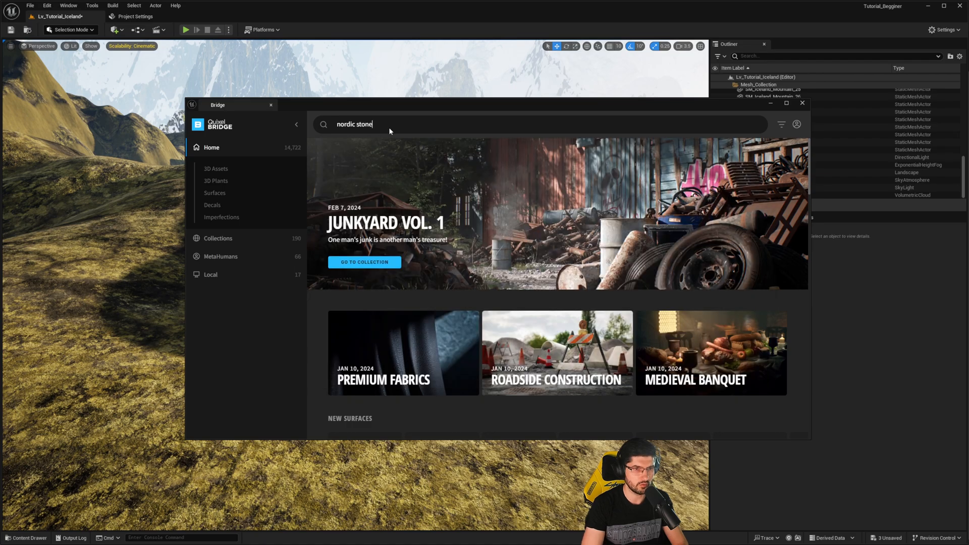
pyautogui.write('one')
pyautogui.press('Return')
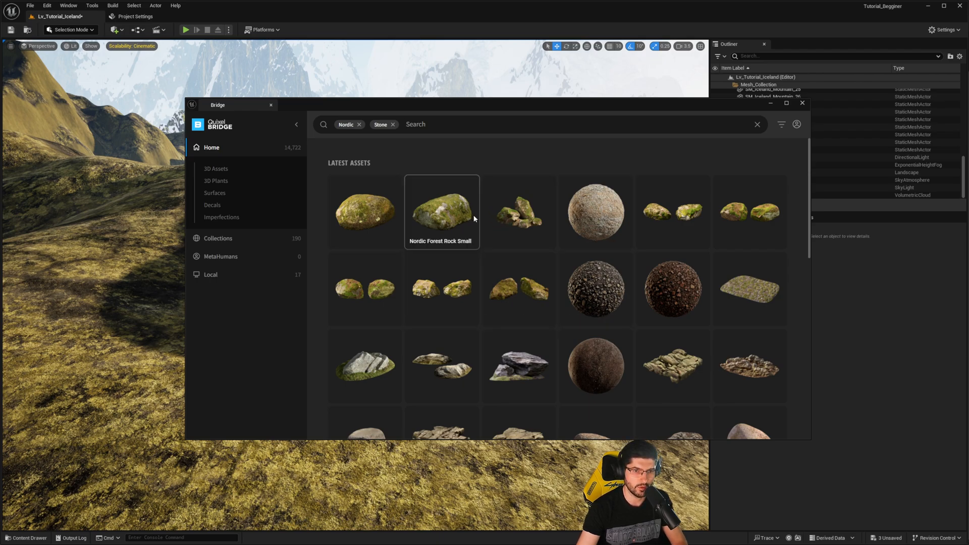
# - Open the Nordic Forest Cluster Medium rock asset and sign in to Bridge
pyautogui.click(512, 217)
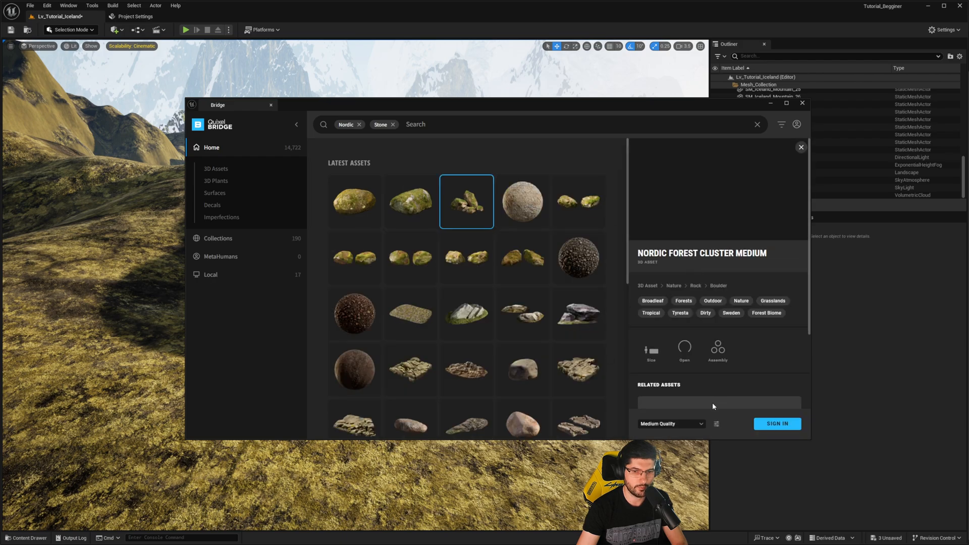
pyautogui.click(781, 427)
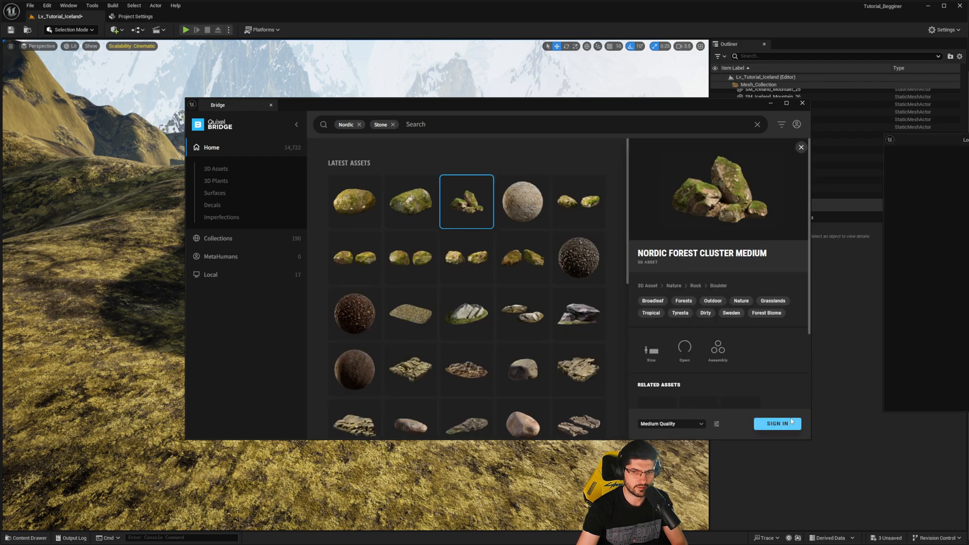
pyautogui.moveTo(941, 149); pyautogui.dragTo(863, 142)
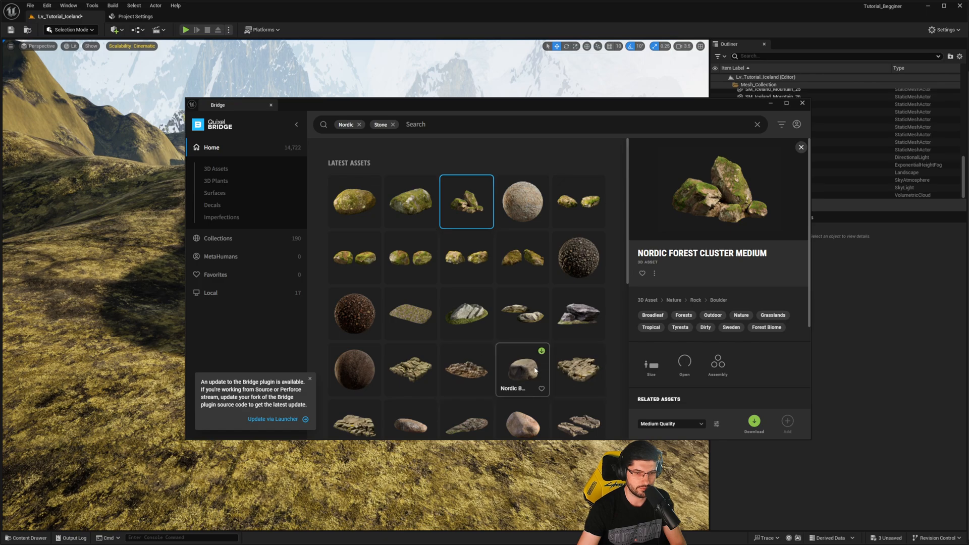
# - Set the Nordic Forest Cluster Medium quality to Nanite, download the asset and add it to the project
pyautogui.scroll(-2, 502, 332)
pyautogui.scroll(2, 466, 223)
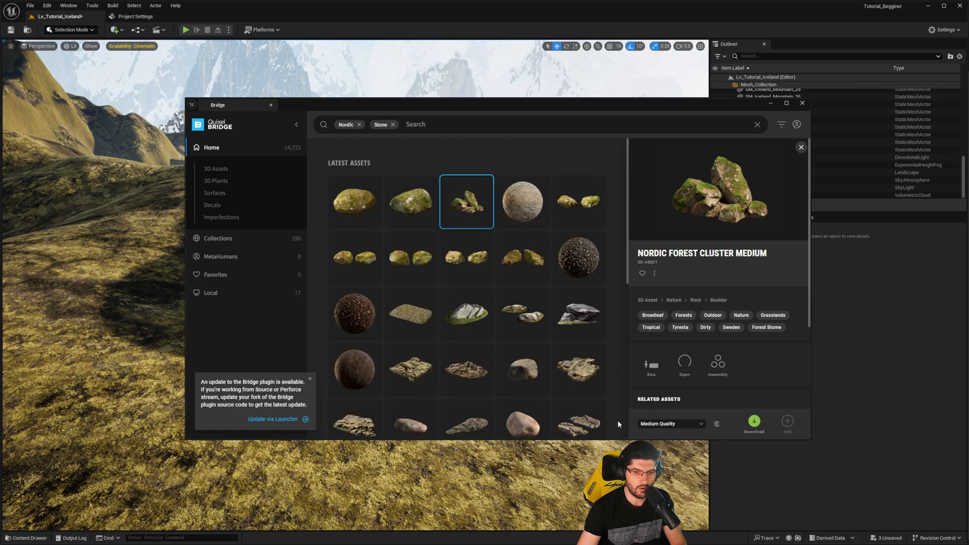
pyautogui.click(658, 425)
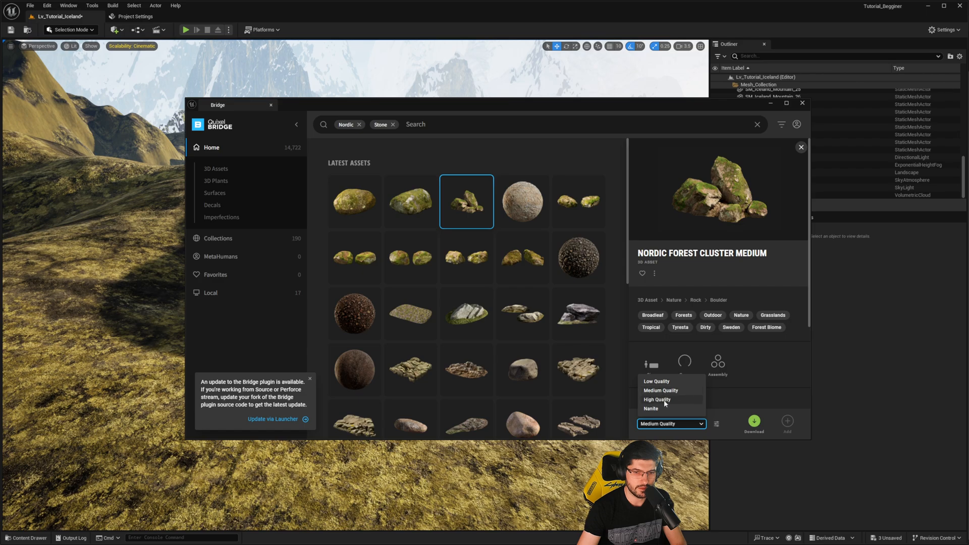
pyautogui.click(656, 408)
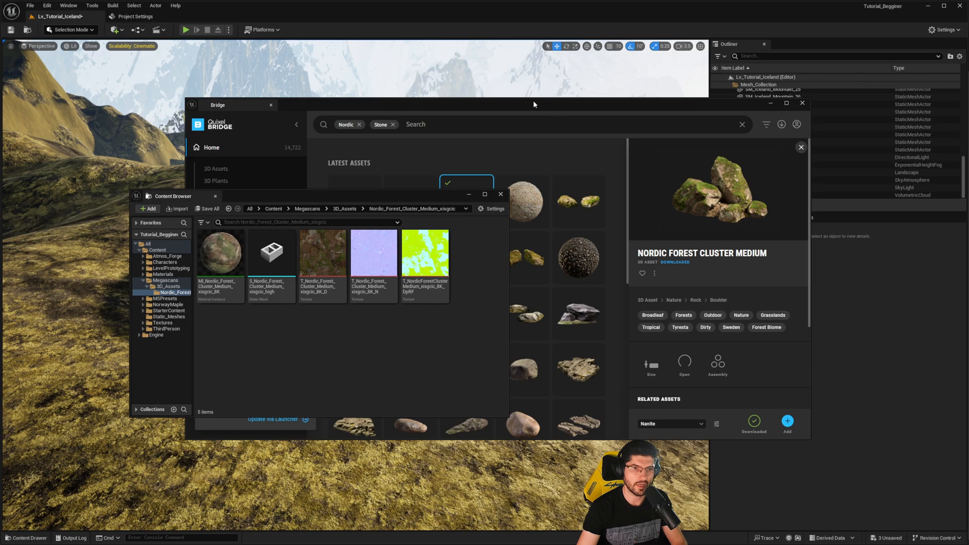
# - Move Bridge out of view, select the static mesh S_Nordic_Forest_Cluster_Medium_xisgcic_high and move the Content Browser clear of the viewport
pyautogui.moveTo(534, 101); pyautogui.dragTo(968, 0)
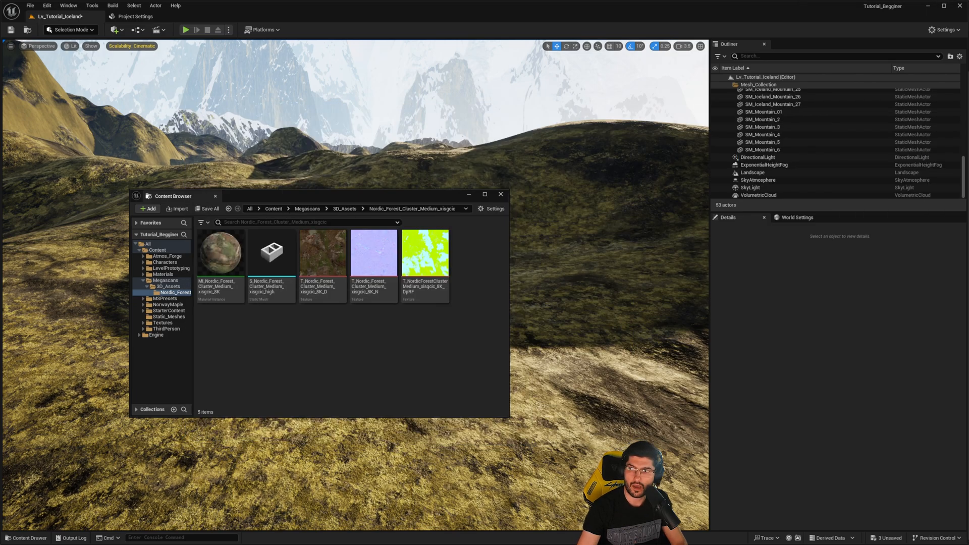
pyautogui.click(271, 252)
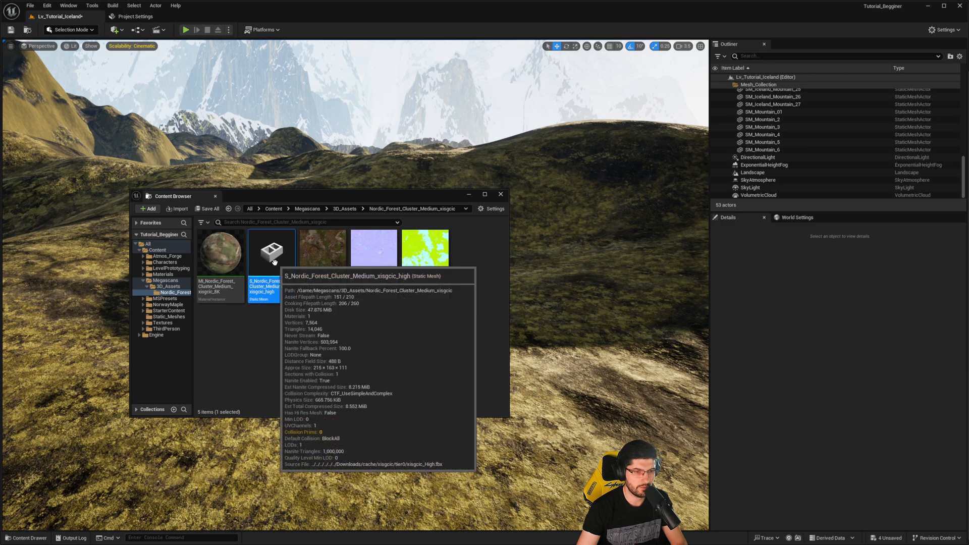
pyautogui.click(220, 256)
pyautogui.click(263, 248)
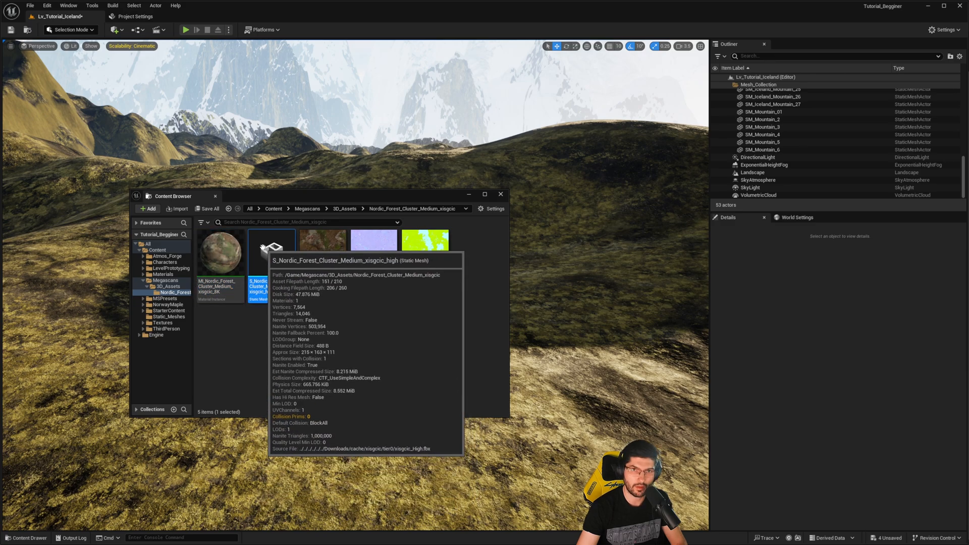
pyautogui.moveTo(290, 200); pyautogui.dragTo(755, 313)
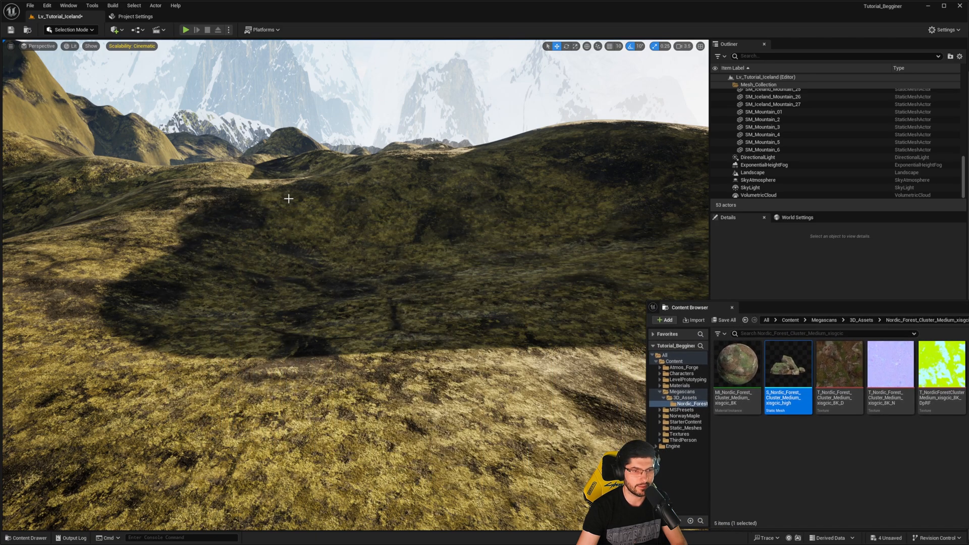
# - Switch to Foliage mode, add the Nordic Forest Cluster Medium static mesh as a foliage type and select it
pyautogui.click(76, 30)
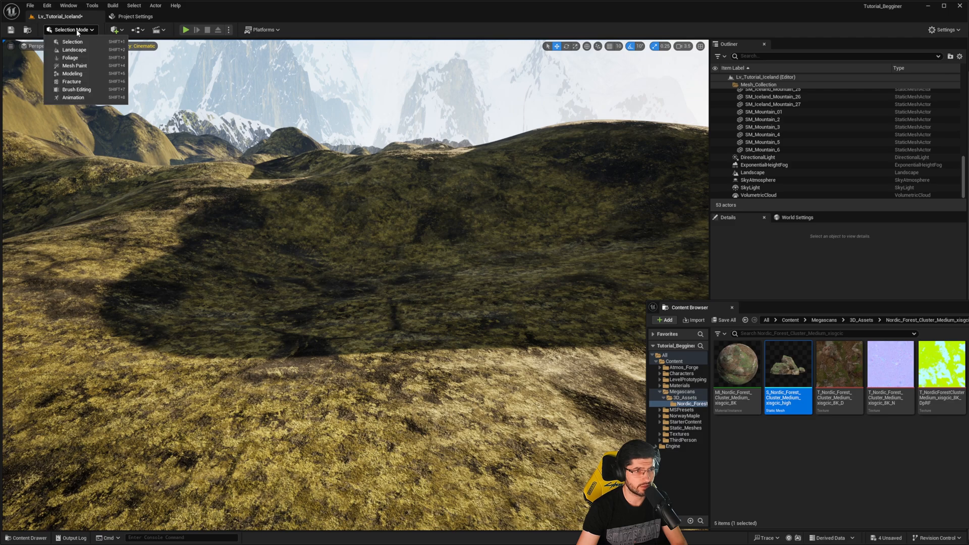
pyautogui.click(73, 63)
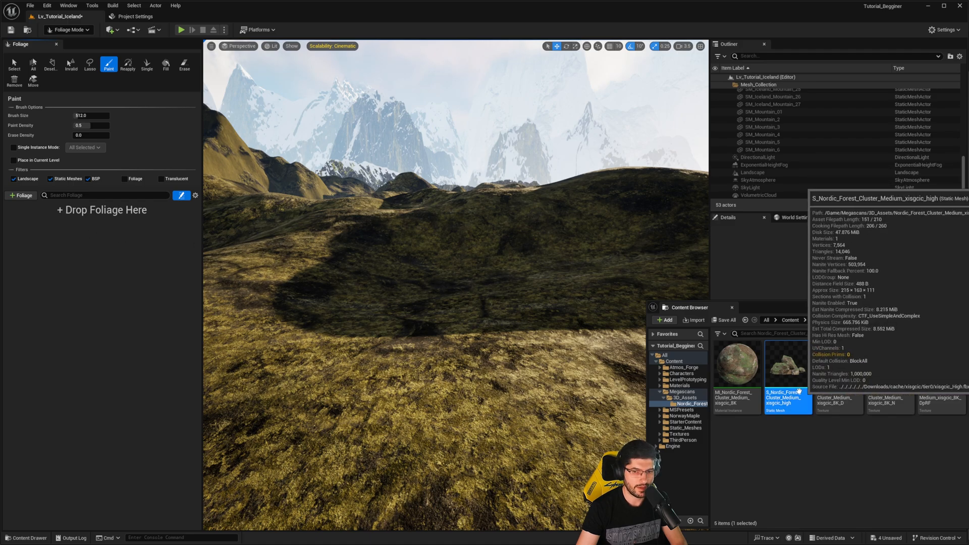
pyautogui.moveTo(788, 363); pyautogui.dragTo(81, 230)
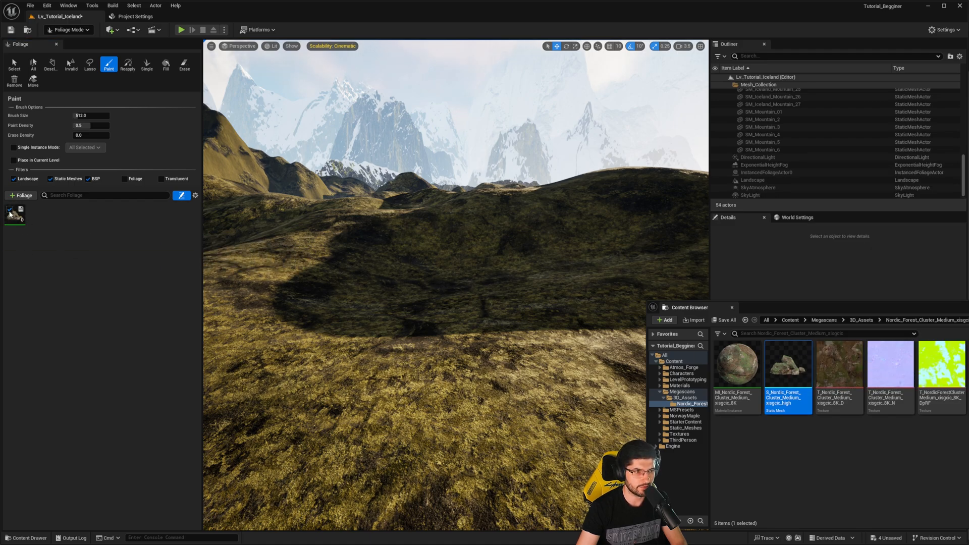
pyautogui.click(11, 216)
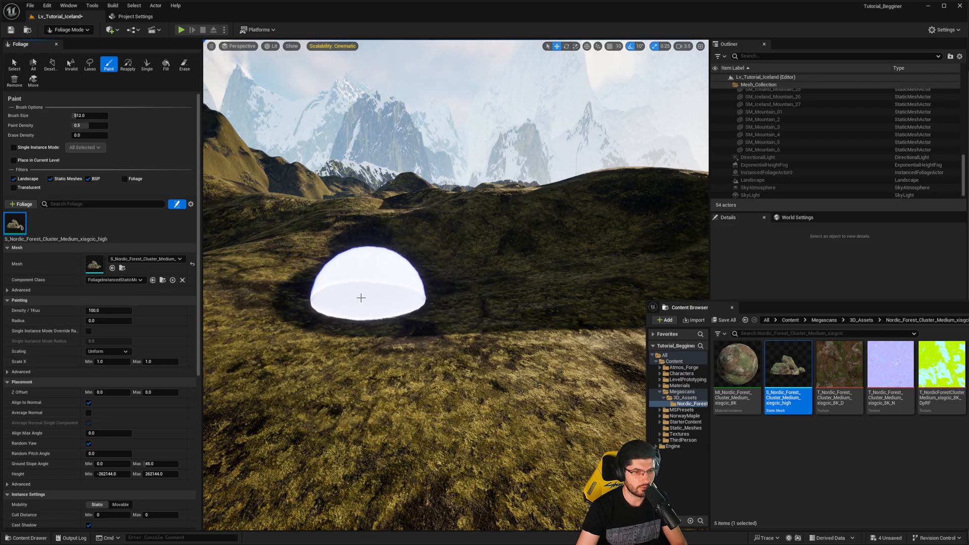
# - Paint a dense patch of the rock cluster foliage across the shaded hollow with the 512 brush and inspect it
pyautogui.moveTo(350, 292)
pyautogui.mouseDown()
pyautogui.moveTo(302, 368)
pyautogui.moveTo(519, 271)
pyautogui.moveTo(458, 271)
pyautogui.mouseUp()
pyautogui.moveTo(459, 271)
pyautogui.mouseDown(button='right')
pyautogui.moveTo(373, 271)
pyautogui.moveTo(379, 343)
pyautogui.moveTo(388, 338)
pyautogui.moveTo(399, 278)
pyautogui.moveTo(419, 291)
pyautogui.moveTo(458, 271)
pyautogui.mouseUp(button='right')
pyautogui.press('w')
pyautogui.press('s')
pyautogui.press('w')
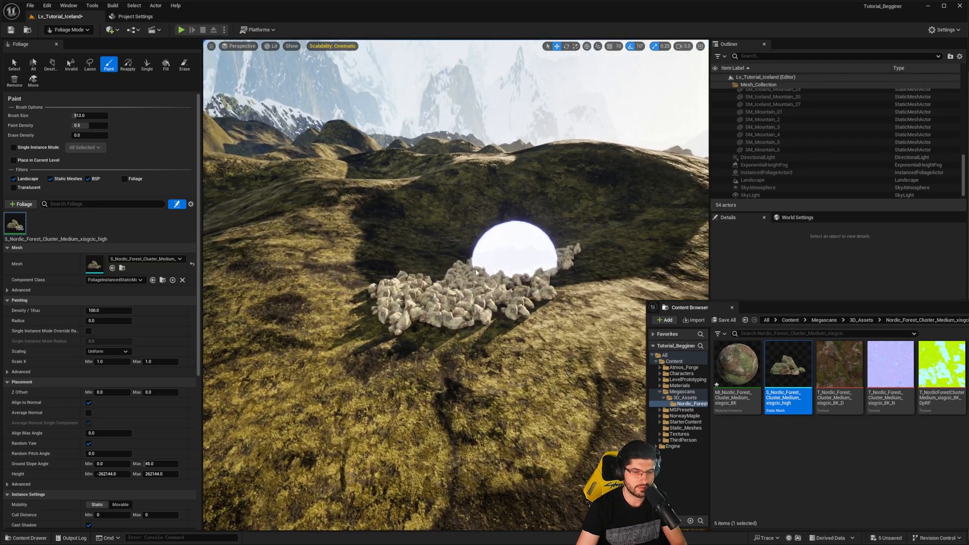
# - Clear the painted rock patch, enlarge the brush to about 1192, and set the rock foliage's density to 20 and Scale X to 0.3–4.0
pyautogui.moveTo(510, 252)
pyautogui.keyDown('shift'); pyautogui.mouseDown()
pyautogui.moveTo(444, 290)
pyautogui.moveTo(493, 335)
pyautogui.moveTo(419, 306)
pyautogui.moveTo(530, 255)
pyautogui.mouseUp(); pyautogui.keyUp('shift')
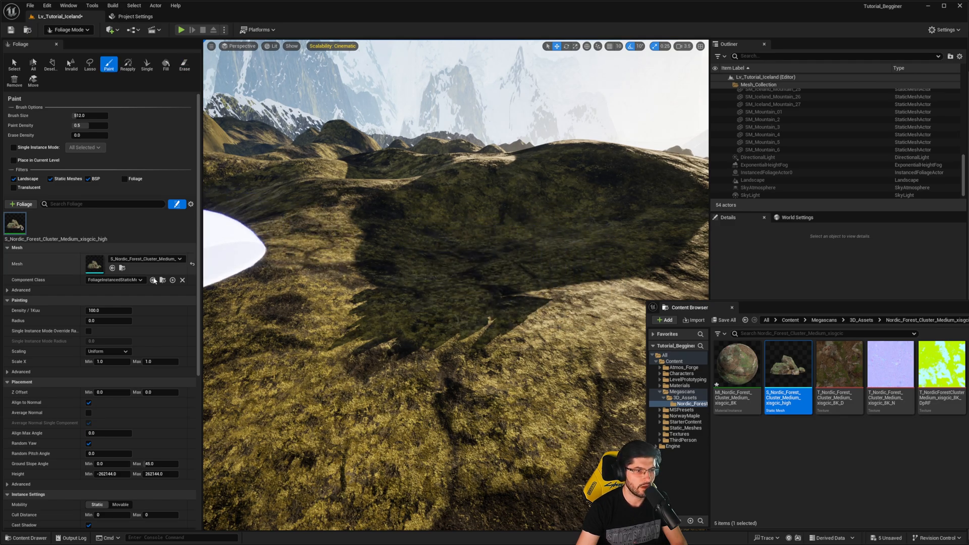
pyautogui.moveTo(86, 115); pyautogui.dragTo(123, 116)
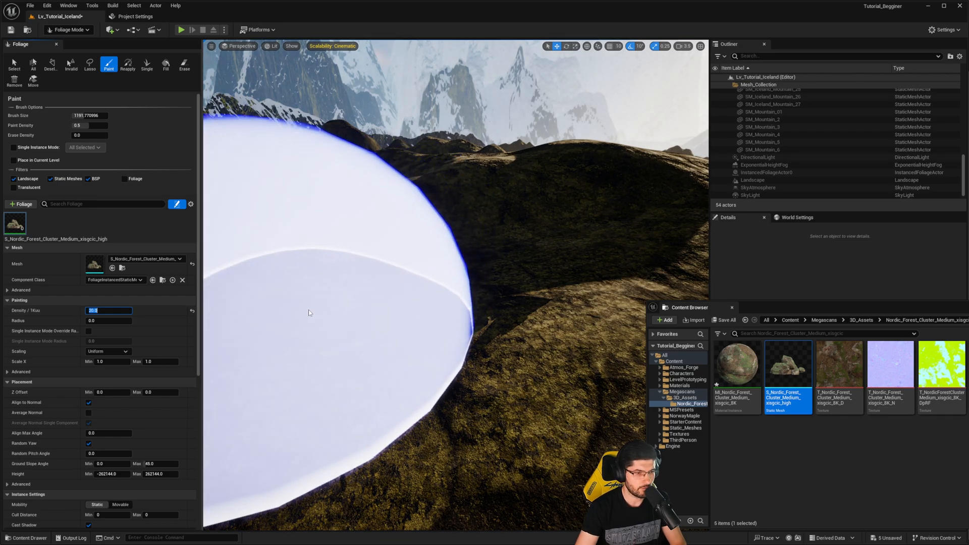
pyautogui.click(103, 362)
pyautogui.write('0')
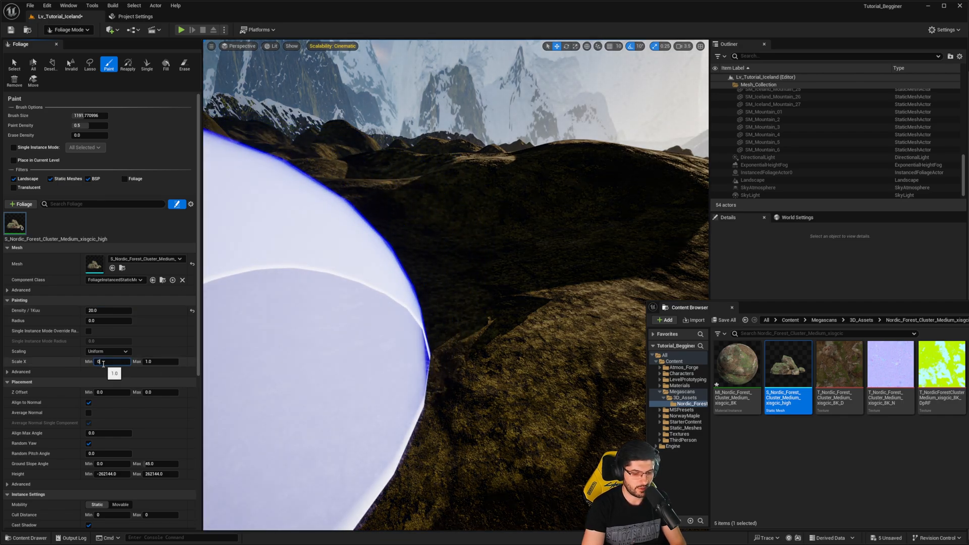
pyautogui.write('.3')
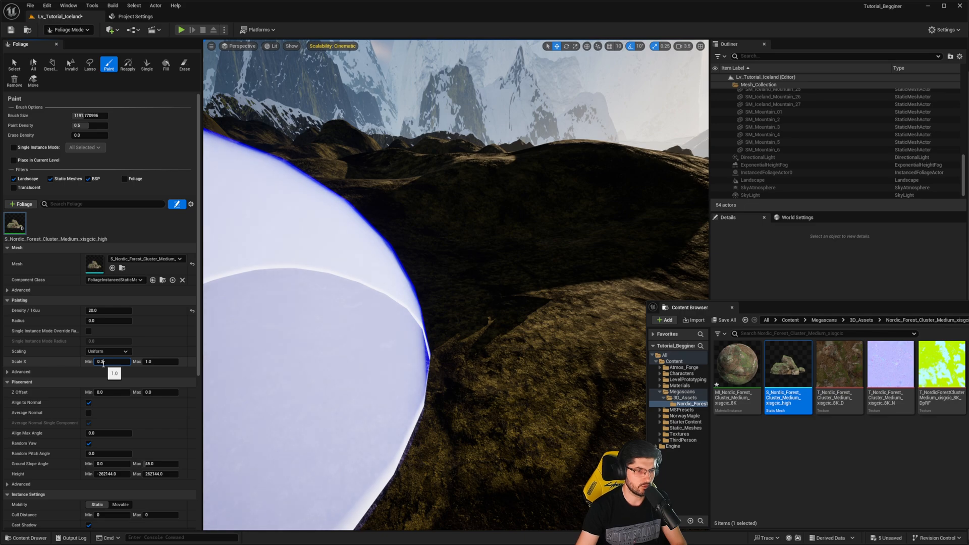
pyautogui.click(170, 361)
pyautogui.write('4')
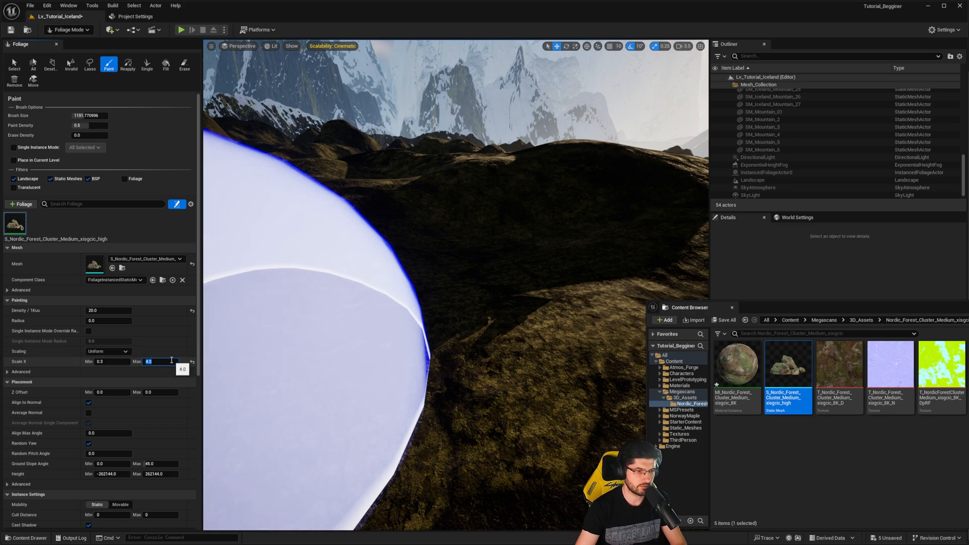
# - Set the rock foliage's Z Offset range to a minimum of -2.0 and a maximum of -0.3
pyautogui.click(178, 374)
pyautogui.click(60, 389)
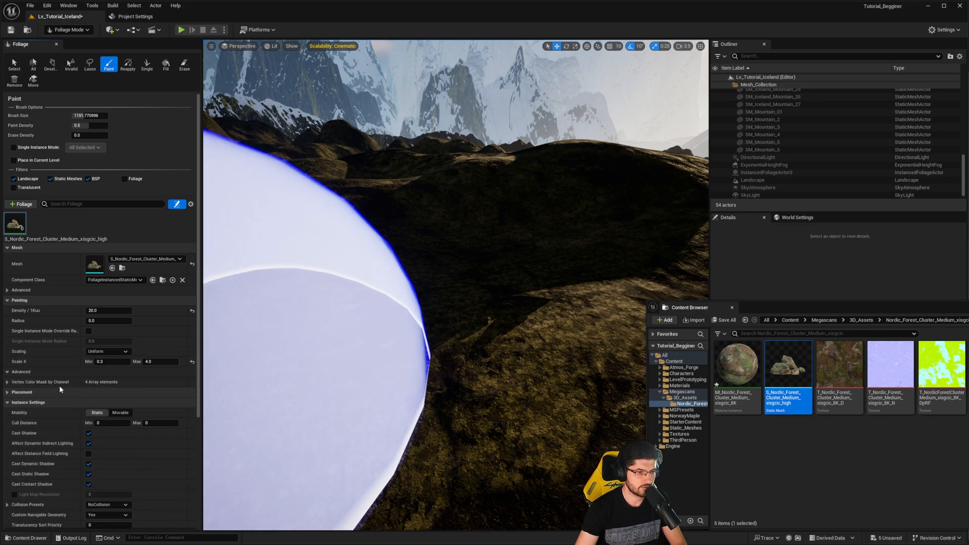
pyautogui.click(40, 371)
pyautogui.click(38, 382)
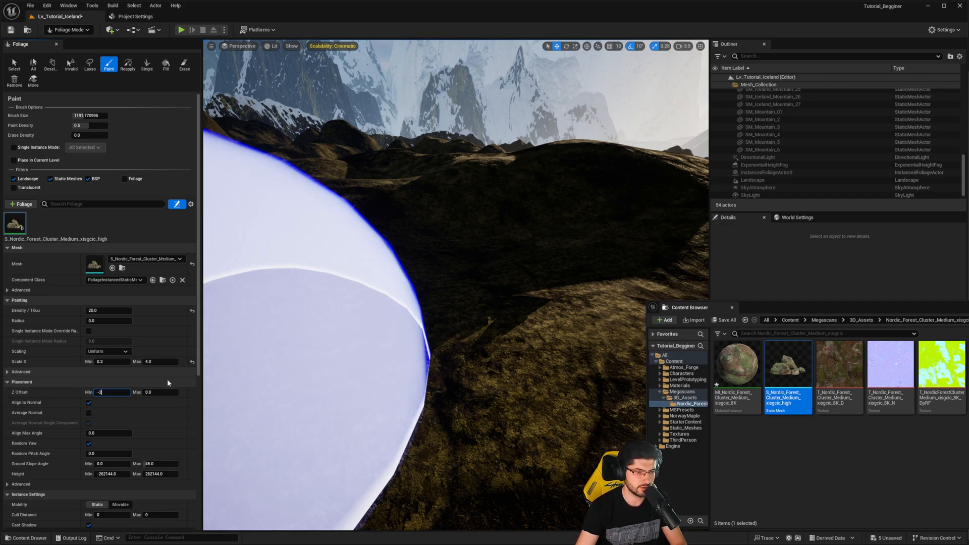
pyautogui.click(154, 392)
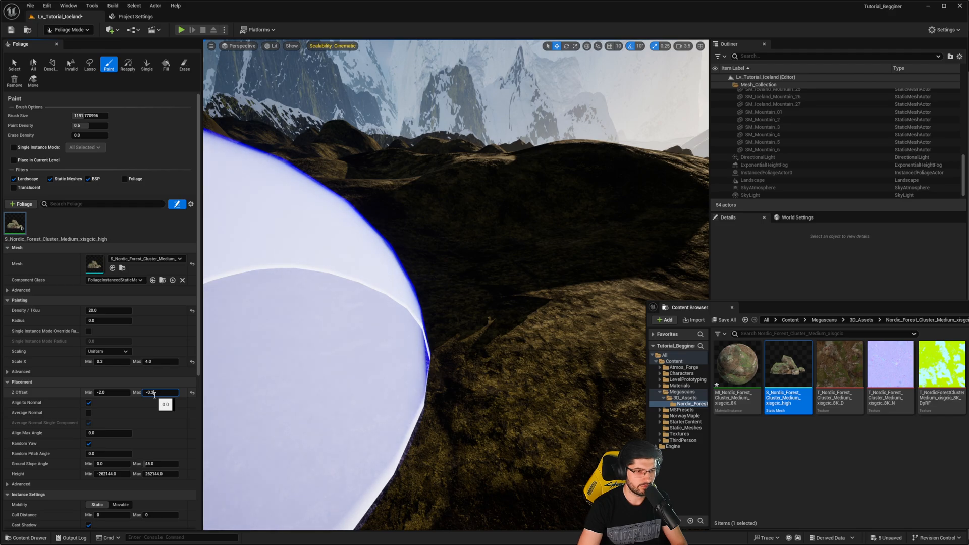
pyautogui.press('Return')
# - Paint a curved band of rock clusters along the near slope and far rim of the shaded hollow
pyautogui.moveTo(411, 300)
pyautogui.mouseDown(button='right')
pyautogui.moveTo(393, 298)
pyautogui.moveTo(411, 300)
pyautogui.mouseUp(button='right')
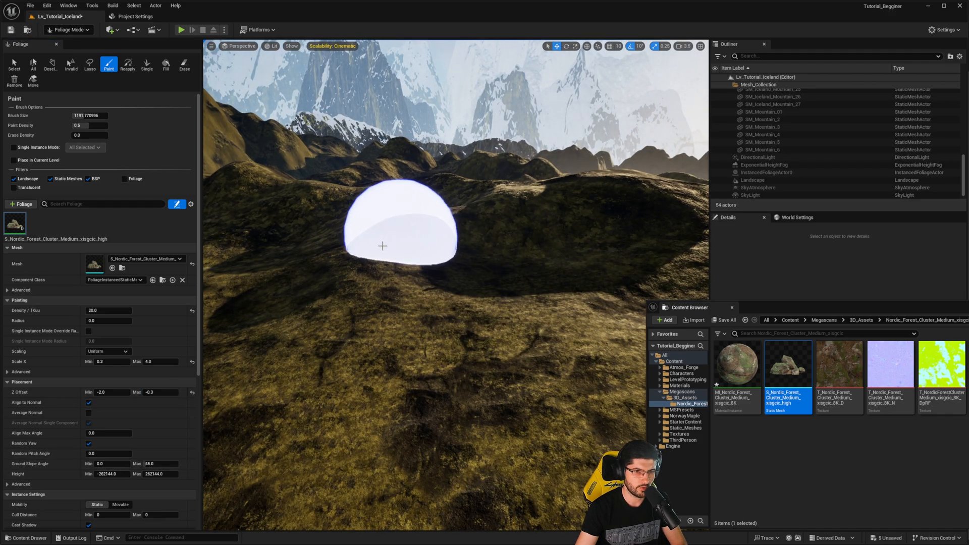
pyautogui.press('w')
pyautogui.moveTo(480, 212)
pyautogui.mouseDown(button='right')
pyautogui.moveTo(491, 194)
pyautogui.moveTo(486, 225)
pyautogui.mouseUp(button='right')
pyautogui.press('s')
pyautogui.press('w')
pyautogui.moveTo(304, 296)
pyautogui.mouseDown()
pyautogui.moveTo(356, 177)
pyautogui.moveTo(448, 177)
pyautogui.moveTo(430, 210)
pyautogui.moveTo(595, 189)
pyautogui.mouseUp()
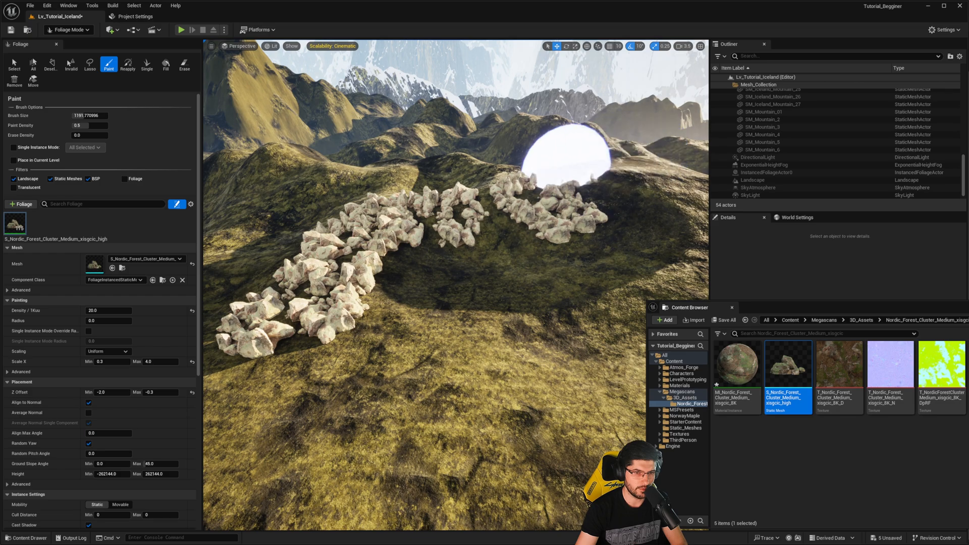
pyautogui.moveTo(568, 159); pyautogui.dragTo(532, 158, button='right')
# - Thin out the curved band of rocks and paint more clusters across the slopes behind the hollow
pyautogui.moveTo(511, 255)
pyautogui.keyDown('shift'); pyautogui.mouseDown()
pyautogui.moveTo(479, 287)
pyautogui.moveTo(550, 289)
pyautogui.mouseUp(); pyautogui.keyUp('shift')
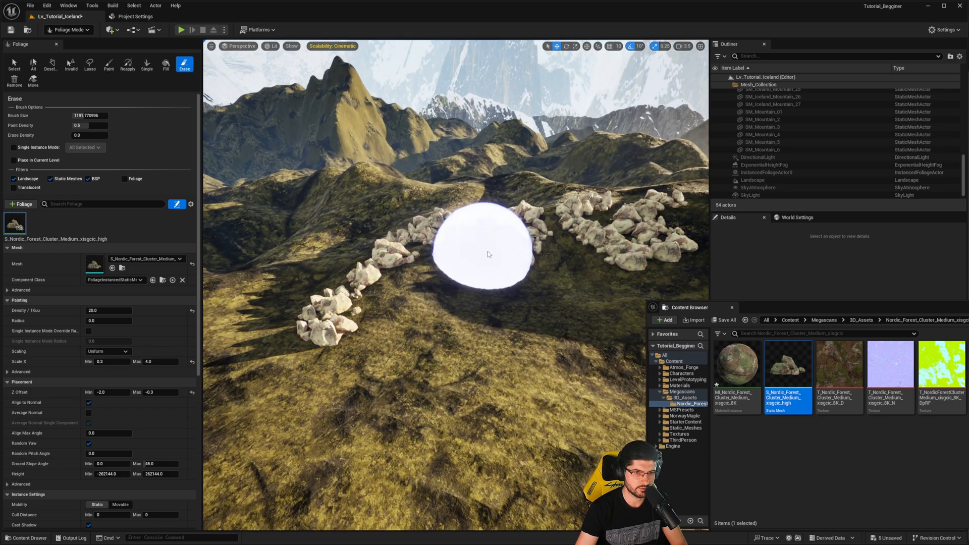
pyautogui.moveTo(580, 241); pyautogui.dragTo(642, 226, button='right')
pyautogui.moveTo(550, 235)
pyautogui.mouseDown()
pyautogui.moveTo(473, 226)
pyautogui.moveTo(275, 238)
pyautogui.moveTo(366, 222)
pyautogui.mouseUp()
pyautogui.moveTo(366, 222); pyautogui.dragTo(346, 219, button='right')
pyautogui.moveTo(346, 218)
pyautogui.mouseDown()
pyautogui.moveTo(245, 239)
pyautogui.moveTo(254, 293)
pyautogui.mouseUp()
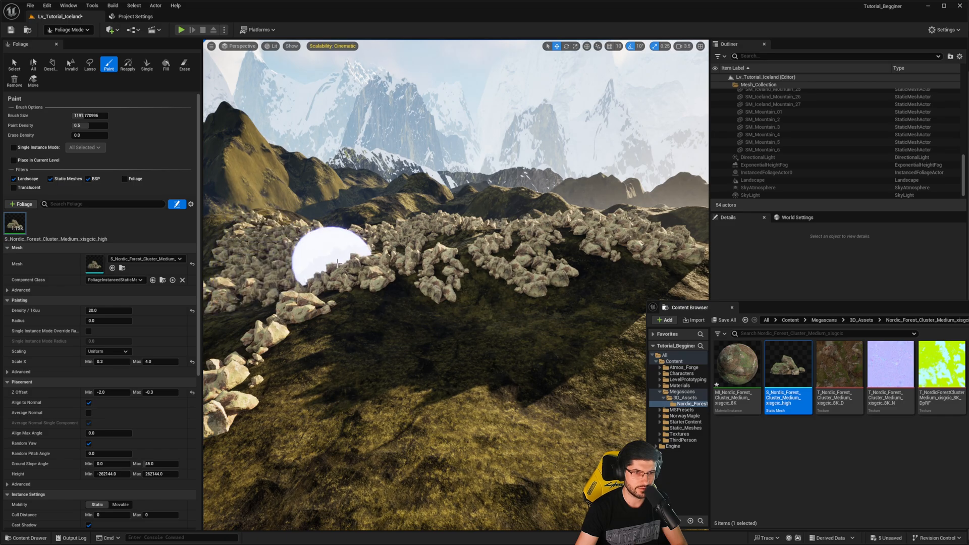
# - Erase the rocks on the near and side slopes of the hollow, keeping a band along its far rim
pyautogui.moveTo(584, 274); pyautogui.dragTo(502, 292, button='right')
pyautogui.moveTo(502, 292)
pyautogui.keyDown('shift'); pyautogui.mouseDown()
pyautogui.moveTo(402, 257)
pyautogui.moveTo(404, 268)
pyautogui.moveTo(424, 233)
pyautogui.moveTo(575, 264)
pyautogui.mouseUp(); pyautogui.keyUp('shift')
pyautogui.moveTo(575, 264)
pyautogui.mouseDown(button='right')
pyautogui.moveTo(600, 268)
pyautogui.moveTo(461, 249)
pyautogui.mouseUp(button='right')
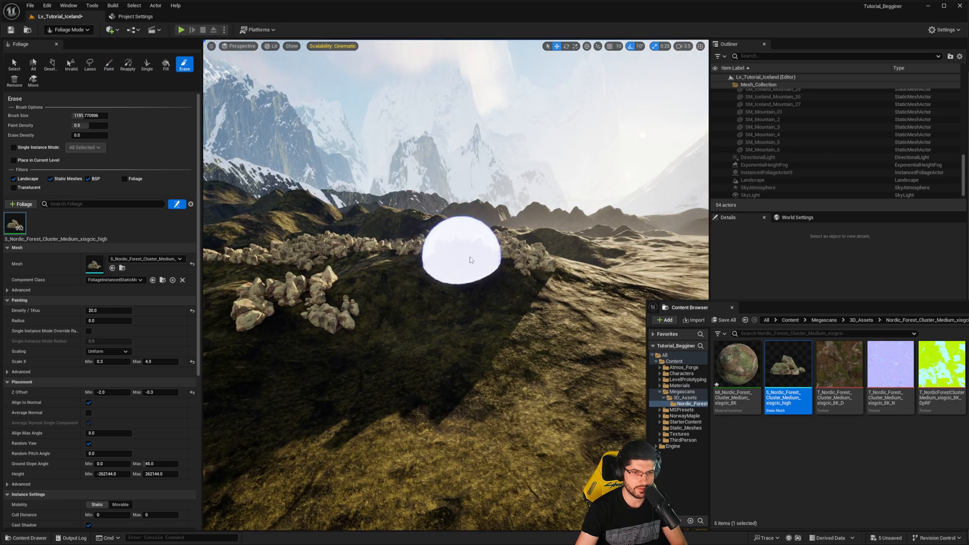
pyautogui.moveTo(461, 249)
pyautogui.keyDown('shift'); pyautogui.mouseDown()
pyautogui.moveTo(314, 248)
pyautogui.moveTo(432, 273)
pyautogui.mouseUp(); pyautogui.keyUp('shift')
pyautogui.moveTo(433, 272); pyautogui.dragTo(373, 275, button='right')
pyautogui.moveTo(374, 275)
pyautogui.keyDown('shift'); pyautogui.mouseDown()
pyautogui.moveTo(334, 281)
pyautogui.moveTo(332, 247)
pyautogui.moveTo(555, 270)
pyautogui.mouseUp(); pyautogui.keyUp('shift')
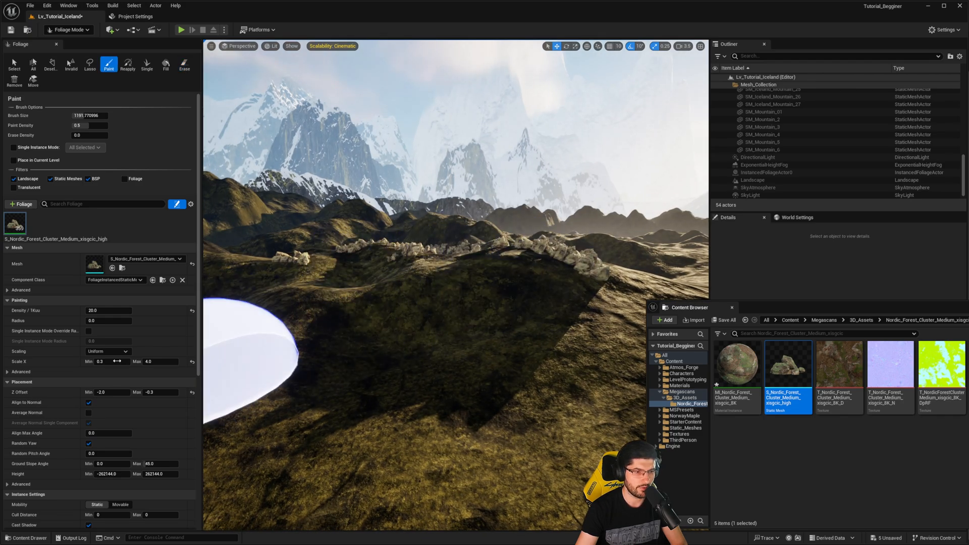
# - Set the foliage Scale X range to 1.0–10.0 and paint large rock clusters around the hollow's rim
pyautogui.moveTo(461, 355); pyautogui.dragTo(448, 355, button='right')
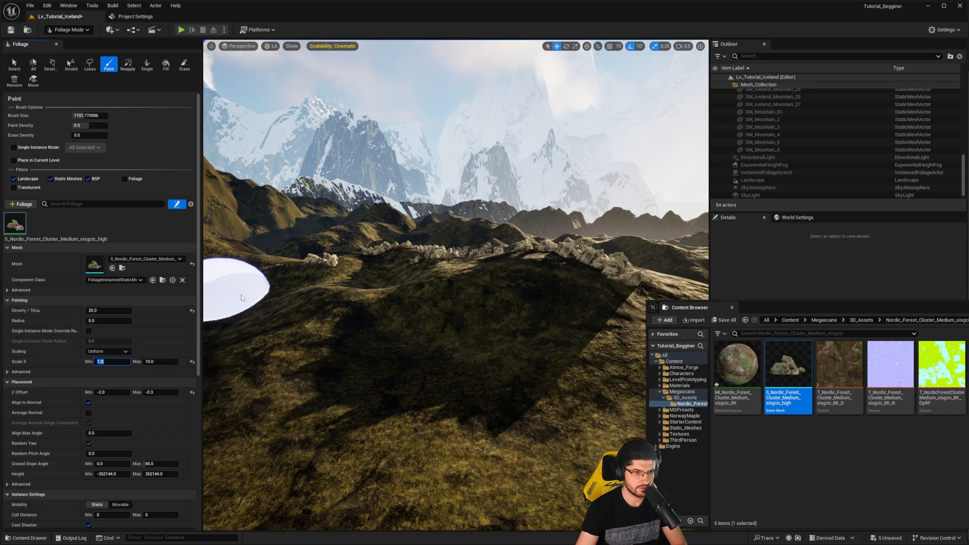
pyautogui.click(255, 287)
pyautogui.moveTo(366, 273)
pyautogui.mouseDown()
pyautogui.moveTo(380, 235)
pyautogui.moveTo(266, 255)
pyautogui.moveTo(368, 249)
pyautogui.moveTo(510, 263)
pyautogui.moveTo(526, 236)
pyautogui.moveTo(635, 266)
pyautogui.mouseUp()
pyautogui.moveTo(636, 266); pyautogui.dragTo(545, 250, button='right')
pyautogui.click(250, 330)
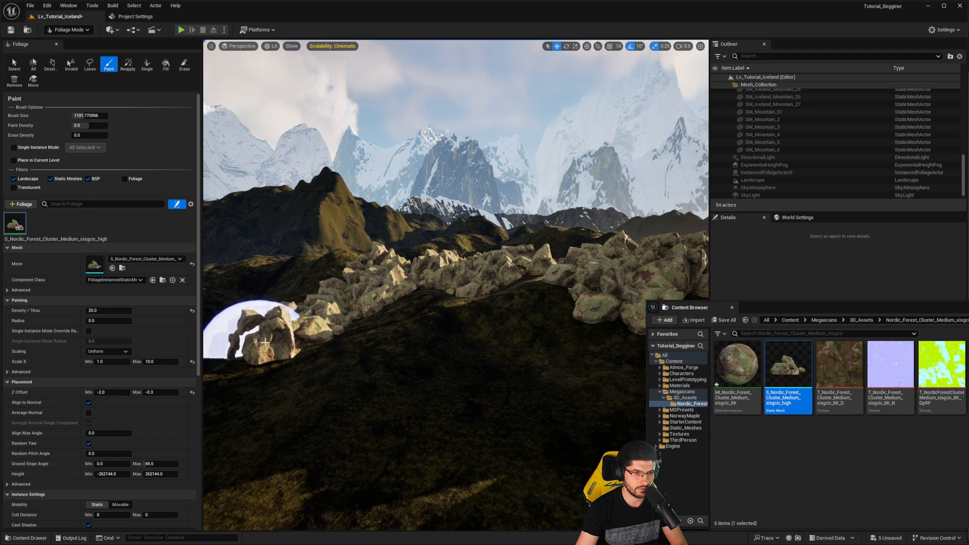
# - Erase parts of the large rock band to break it into separate clusters with open ground between them
pyautogui.moveTo(422, 283)
pyautogui.mouseDown(button='right')
pyautogui.moveTo(497, 321)
pyautogui.moveTo(409, 277)
pyautogui.mouseUp(button='right')
pyautogui.scroll(-1, 421, 283)
pyautogui.moveTo(299, 192)
pyautogui.mouseDown()
pyautogui.moveTo(255, 216)
pyautogui.moveTo(312, 170)
pyautogui.mouseUp()
pyautogui.moveTo(224, 238); pyautogui.dragTo(174, 235, button='right')
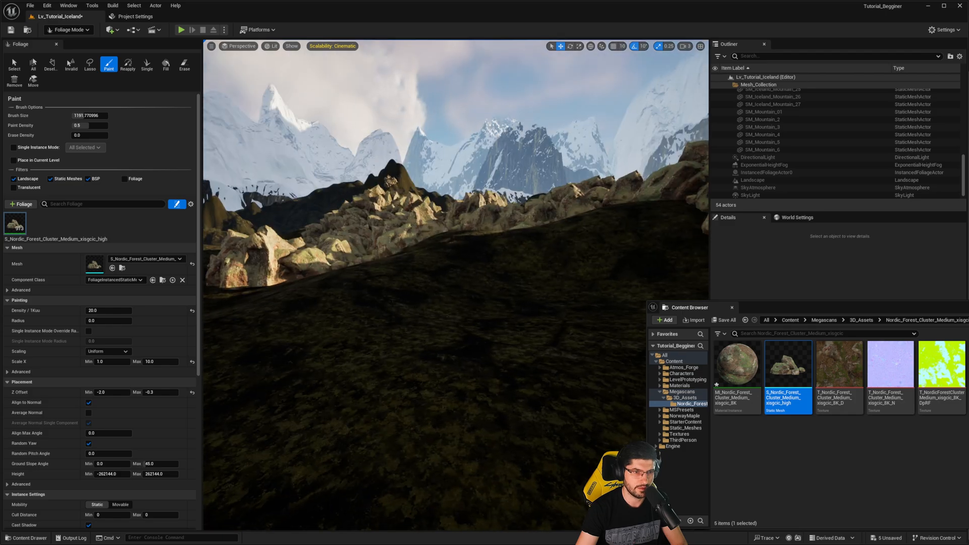
pyautogui.keyDown('shift'); pyautogui.moveTo(308, 225); pyautogui.dragTo(342, 228); pyautogui.keyUp('shift')
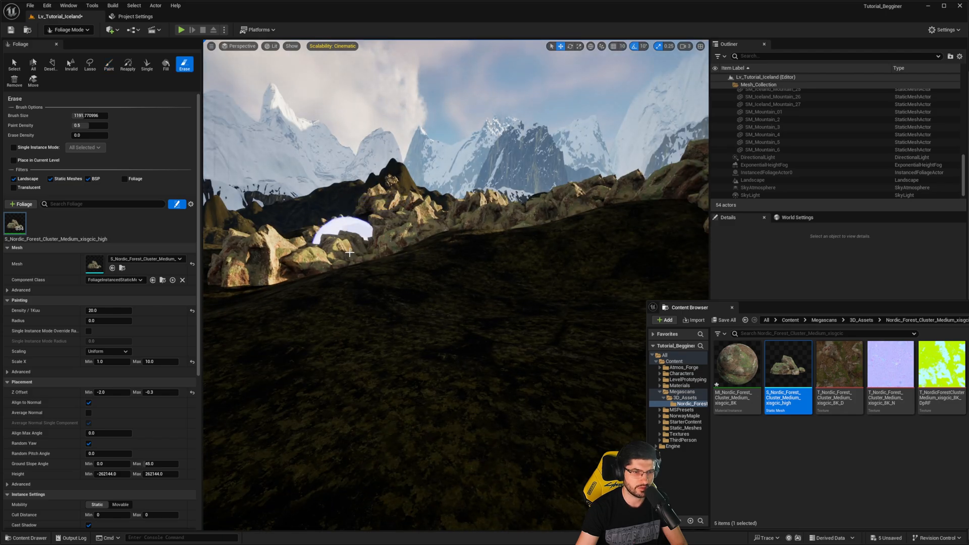
pyautogui.keyDown('shift'); pyautogui.moveTo(423, 237); pyautogui.dragTo(433, 239); pyautogui.keyUp('shift')
pyautogui.moveTo(433, 239); pyautogui.dragTo(441, 295, button='right')
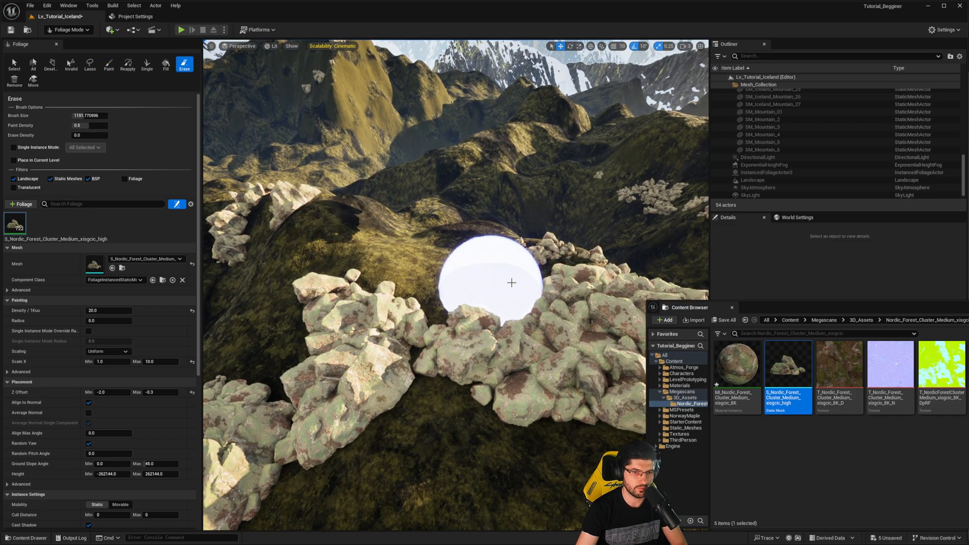
pyautogui.moveTo(588, 325); pyautogui.dragTo(575, 307, button='right')
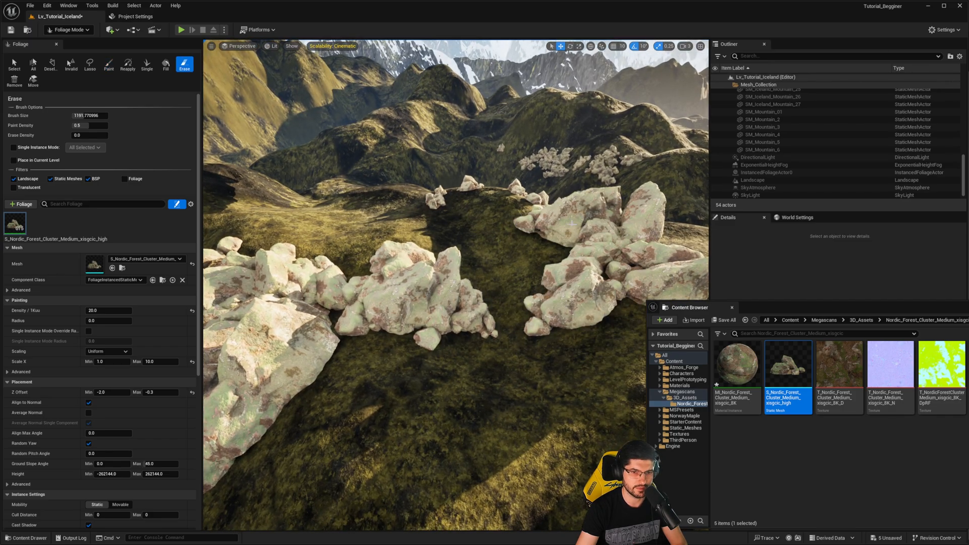
pyautogui.keyDown('shift'); pyautogui.click(582, 217); pyautogui.keyUp('shift')
pyautogui.moveTo(582, 218); pyautogui.dragTo(623, 200, button='right')
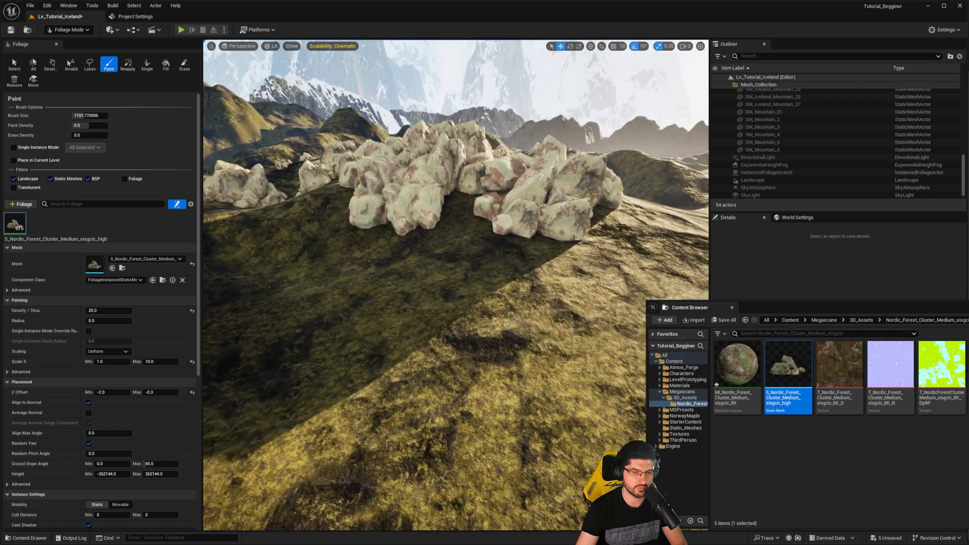
pyautogui.moveTo(457, 283); pyautogui.dragTo(434, 267, button='right')
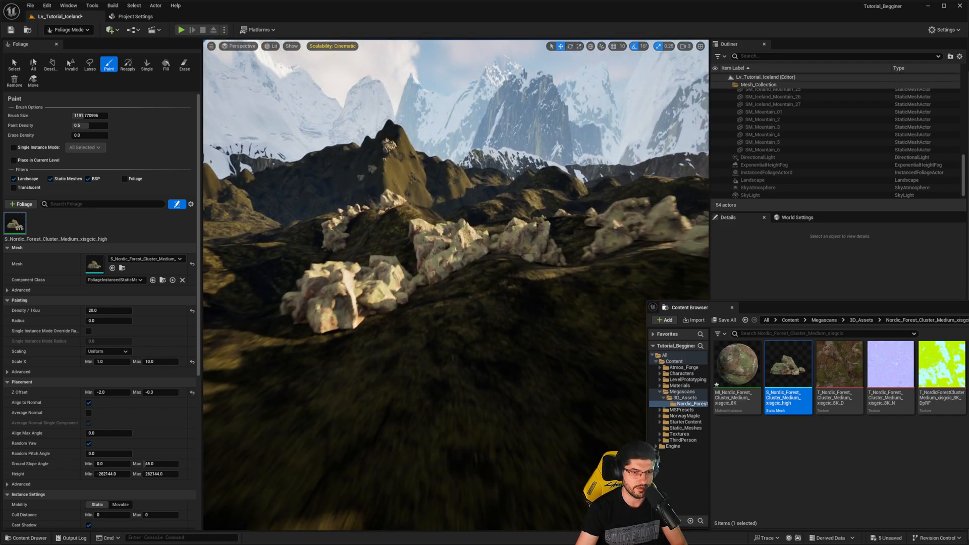
# - Switch to Selection mode and rotate the sun so that its light falls on the rock clusters and part of the foreground
pyautogui.hotkey('shift', '1')
pyautogui.moveTo(496, 256); pyautogui.dragTo(401, 253, button='right')
pyautogui.moveTo(406, 248); pyautogui.dragTo(353, 267, button='right')
pyautogui.moveTo(427, 284)
pyautogui.mouseDown(button='right')
pyautogui.moveTo(469, 308)
pyautogui.moveTo(464, 282)
pyautogui.moveTo(466, 297)
pyautogui.moveTo(431, 283)
pyautogui.mouseUp(button='right')
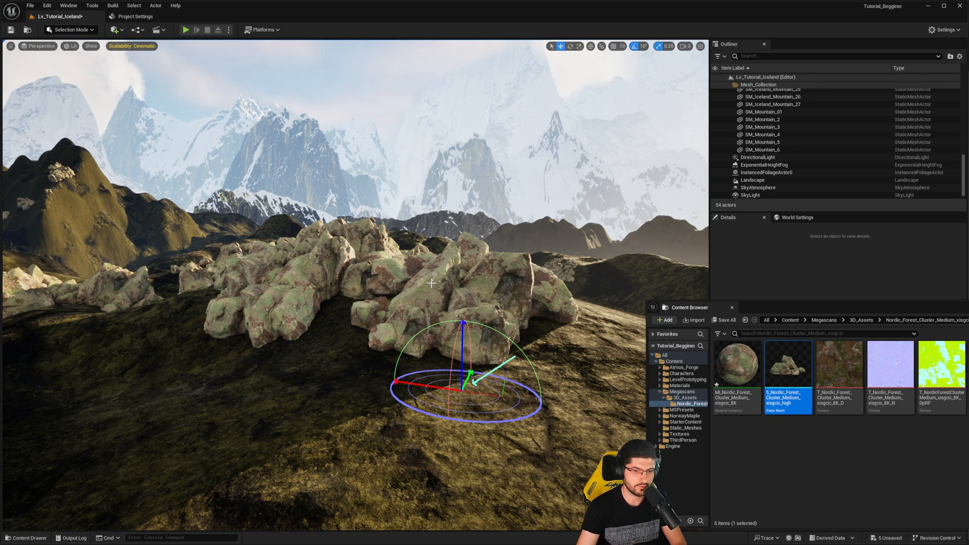
pyautogui.hotkey('ctrl', 'l')
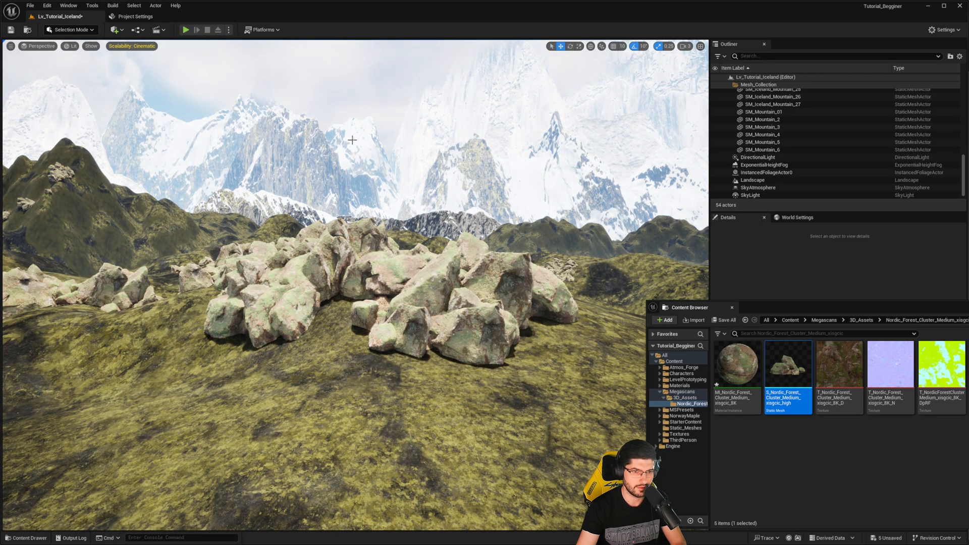
pyautogui.hotkey('ctrl', 'l')
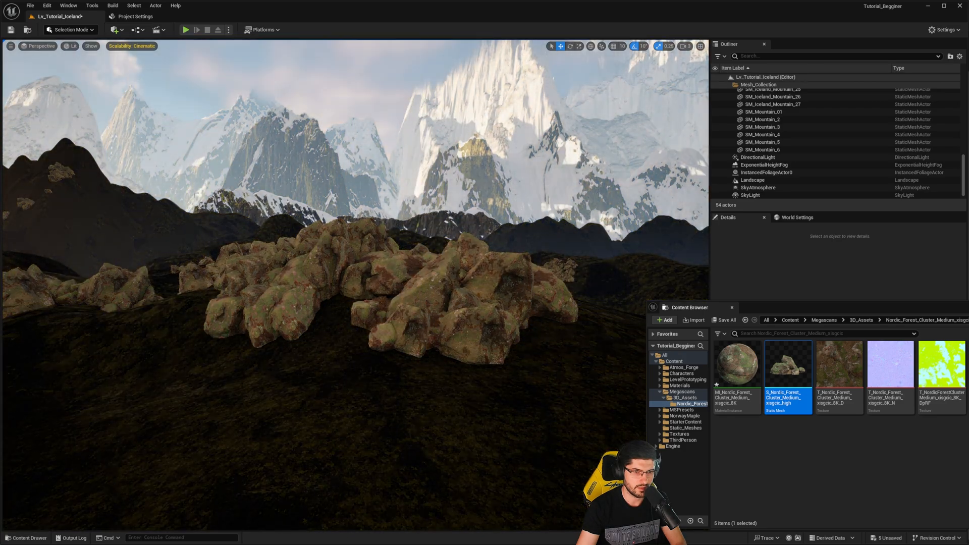
pyautogui.hotkey('ctrl', 'l')
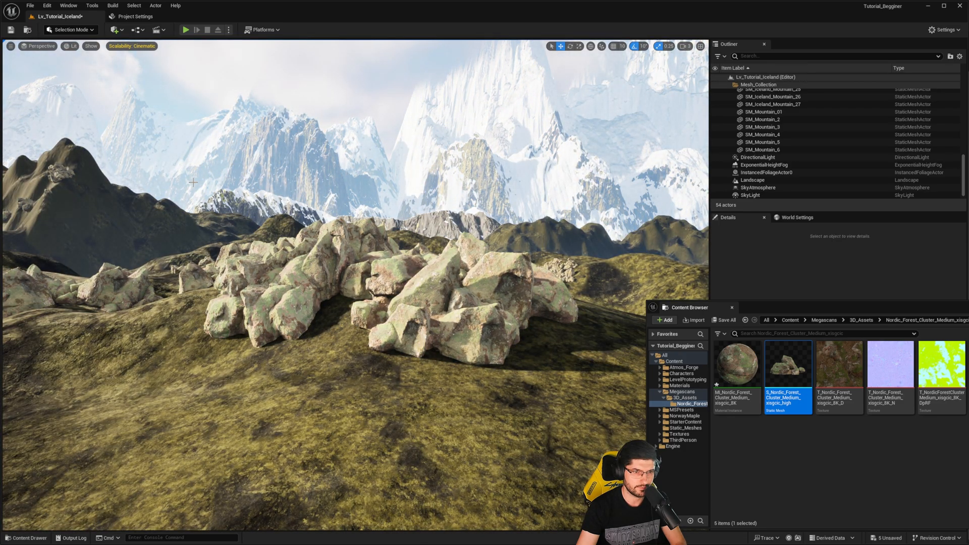
pyautogui.hotkey('ctrl', 'l')
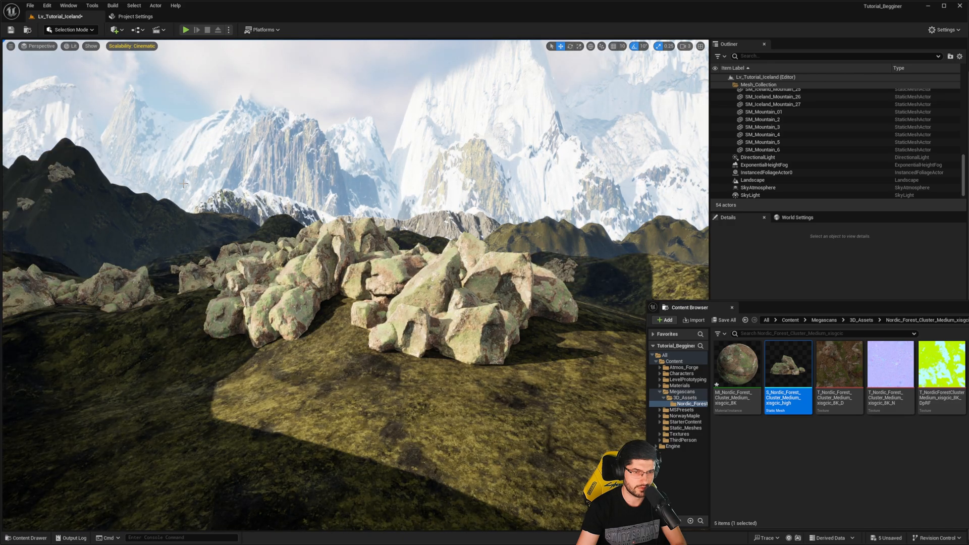
# - Select the rock foliage up close and open its material instance MI_Nordic_Forest_Cluster_Medium_xisgcic_8K for editing
pyautogui.moveTo(185, 184); pyautogui.dragTo(203, 198, button='right')
pyautogui.press('w')
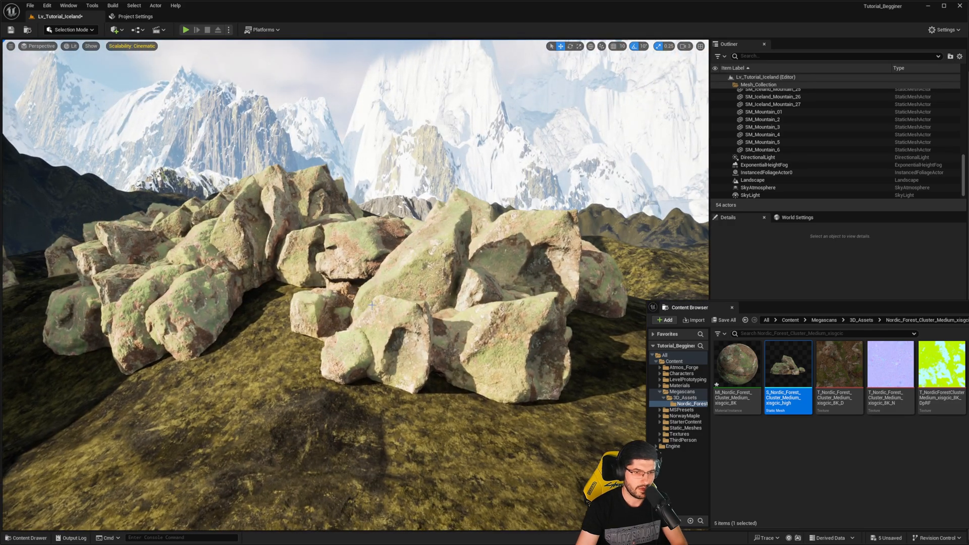
pyautogui.click(376, 293)
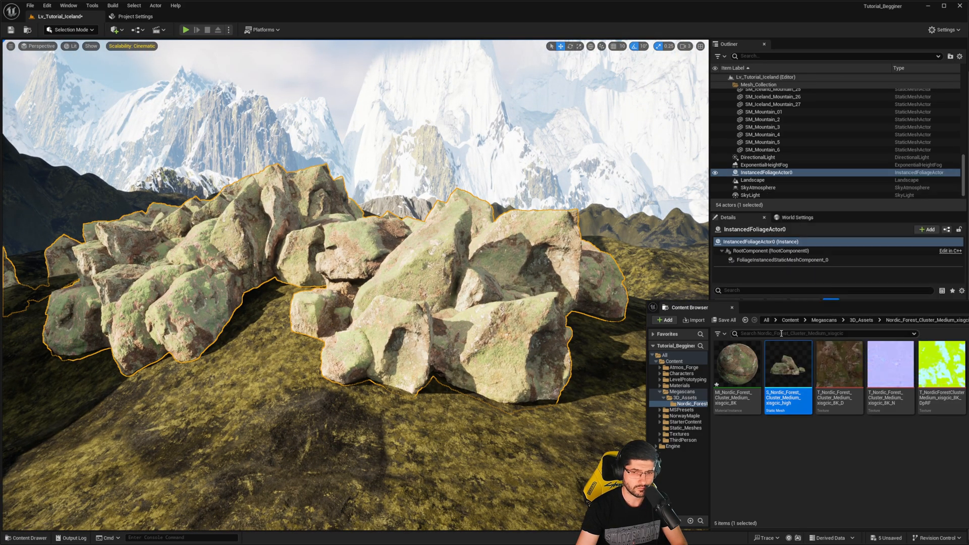
pyautogui.moveTo(773, 309); pyautogui.dragTo(589, 240)
pyautogui.doubleClick(552, 296)
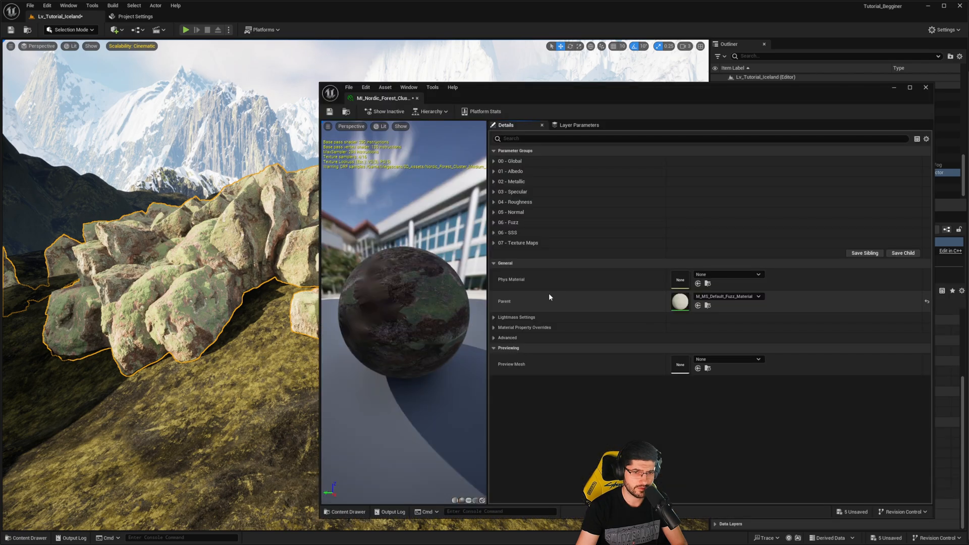
# - Enable Albedo Tint in the rock material instance and sample a sandy yellow tint from the grassy ground in the scene
pyautogui.click(495, 161)
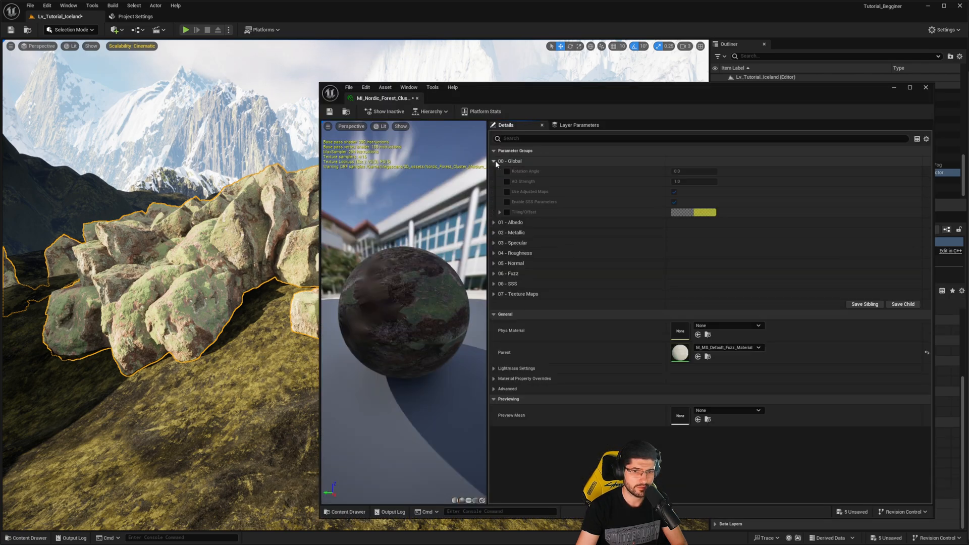
pyautogui.click(494, 222)
pyautogui.click(507, 232)
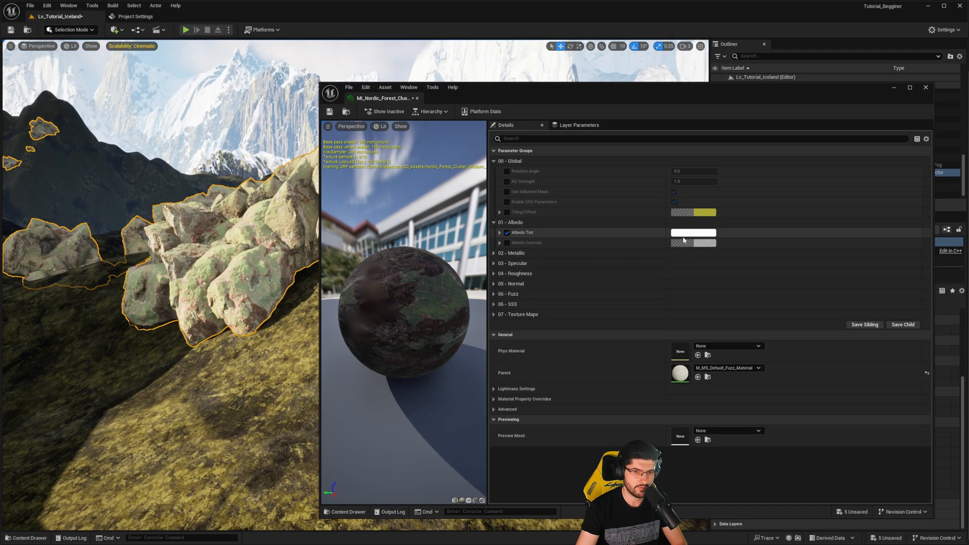
pyautogui.click(687, 234)
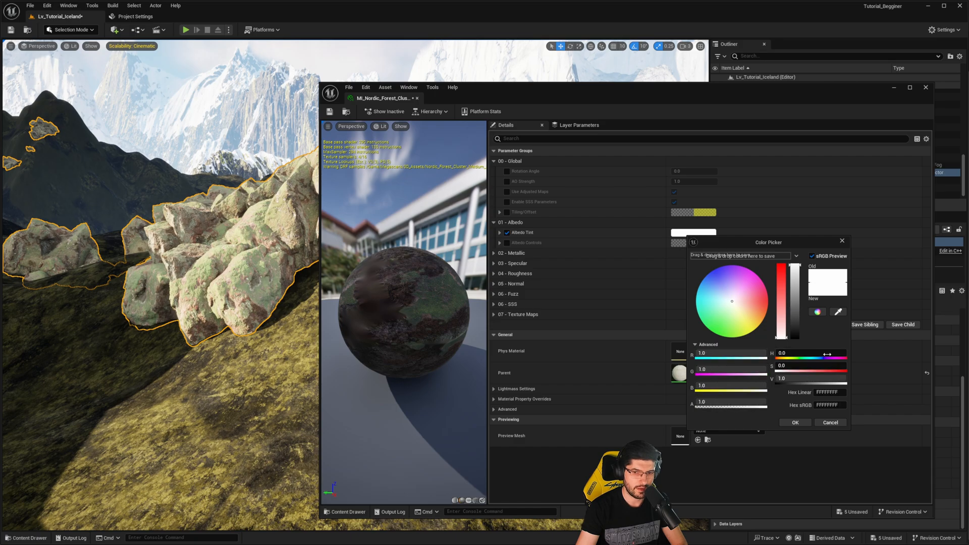
pyautogui.click(837, 311)
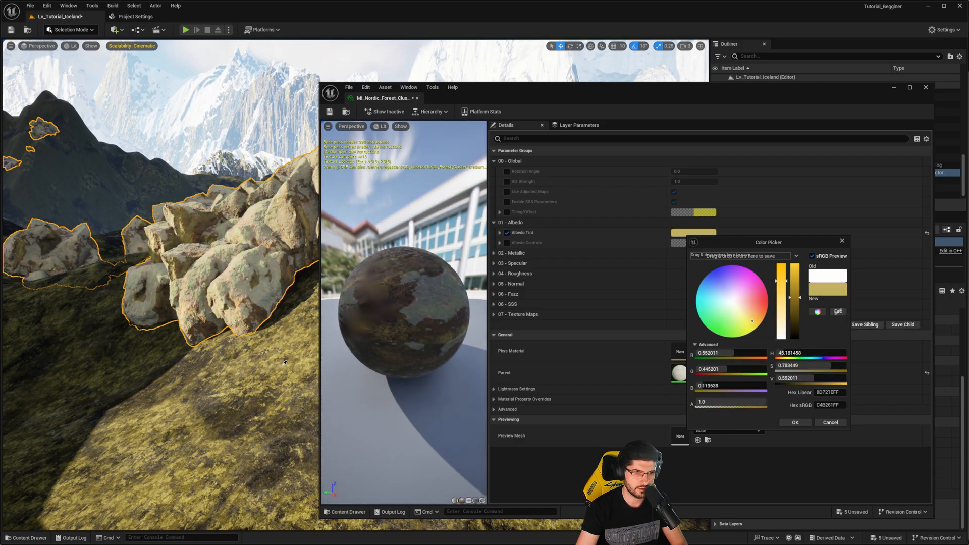
pyautogui.click(228, 362)
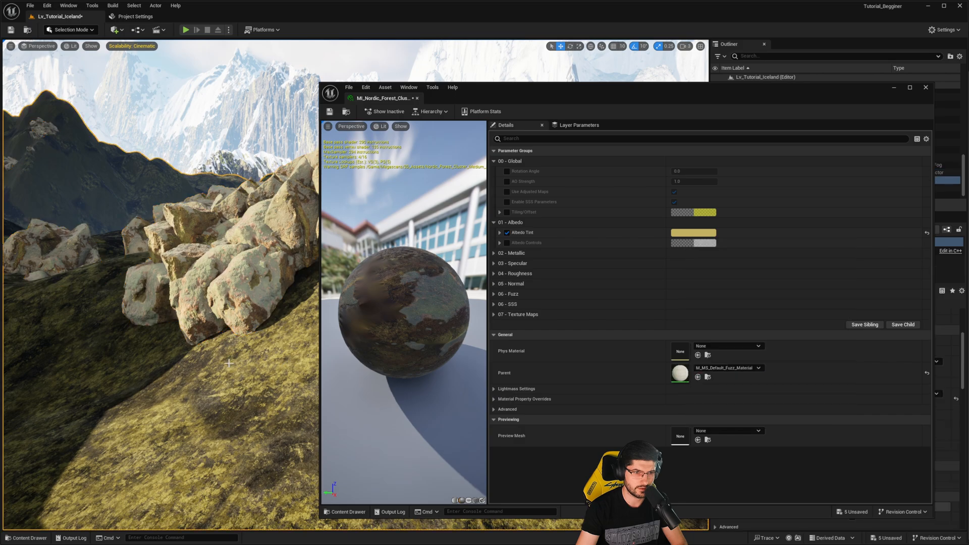
# - Enable Albedo Controls in the rock material instance, try a pale green colour, and set it to white with alpha 1.0
pyautogui.click(506, 242)
pyautogui.click(704, 243)
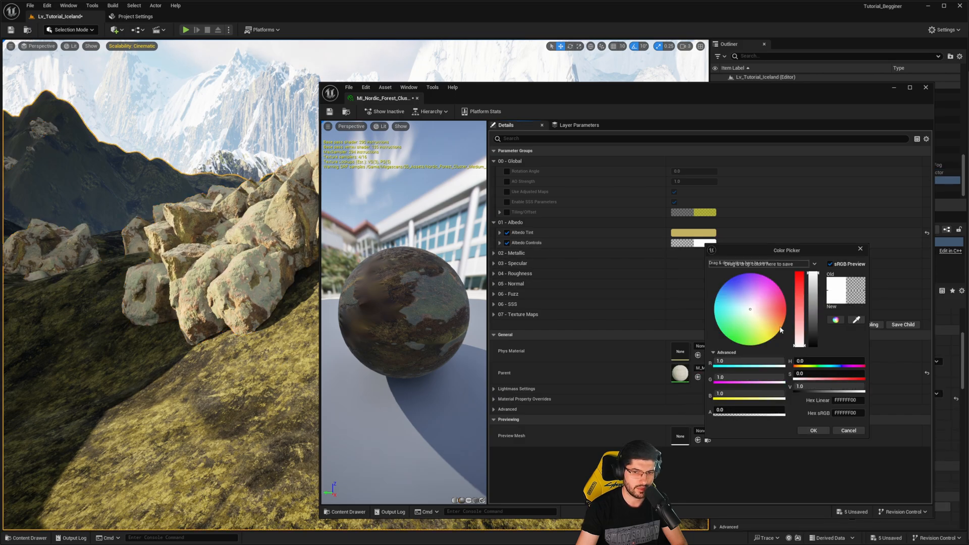
pyautogui.moveTo(781, 330); pyautogui.dragTo(743, 322)
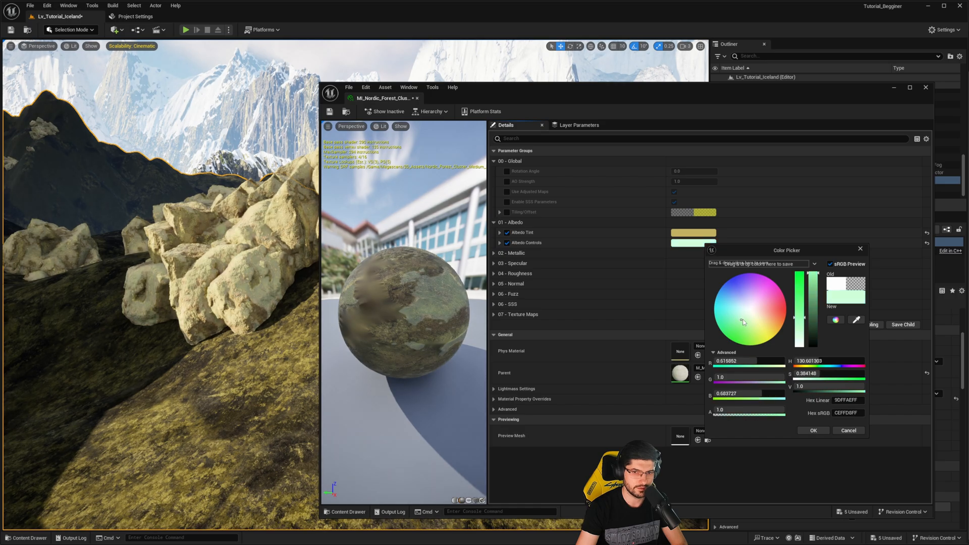
pyautogui.moveTo(809, 306); pyautogui.dragTo(815, 271)
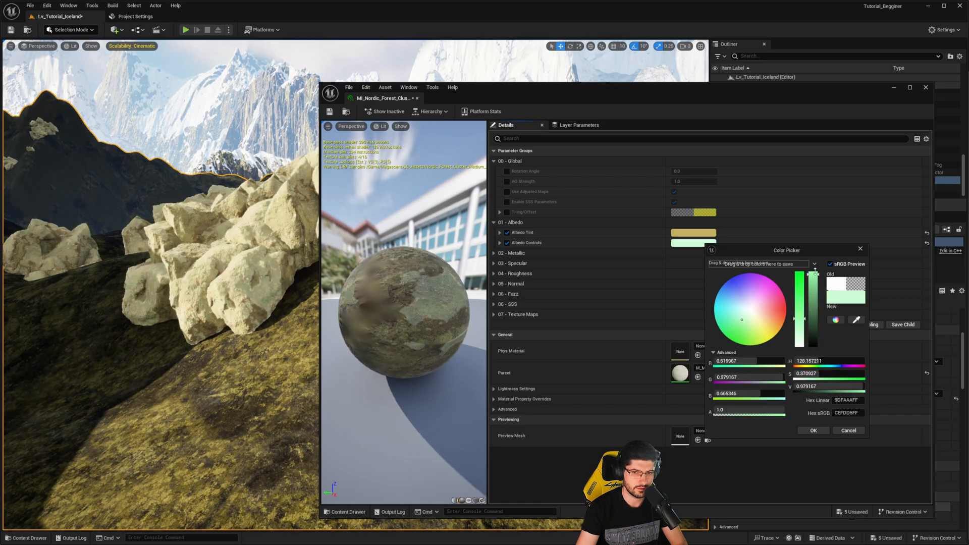
pyautogui.moveTo(801, 330); pyautogui.dragTo(812, 238)
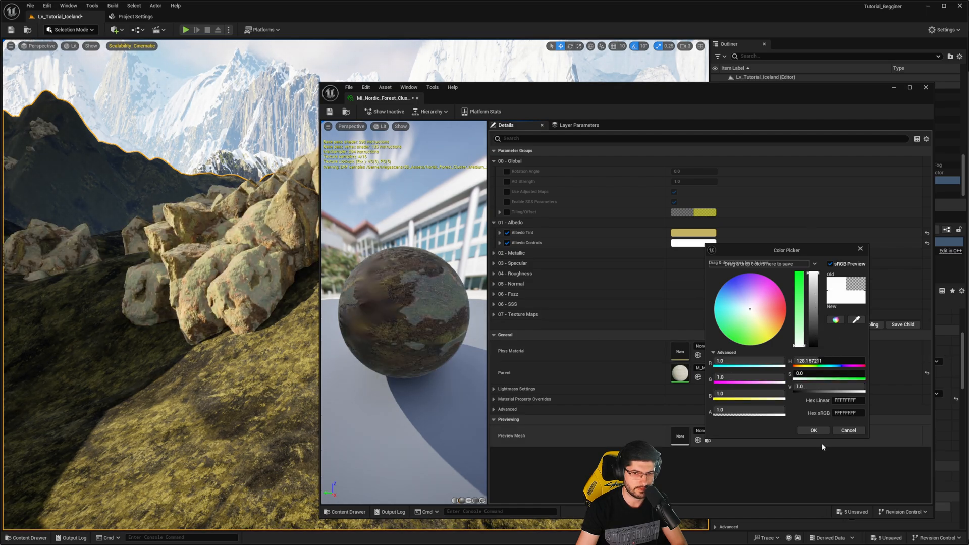
pyautogui.click(813, 430)
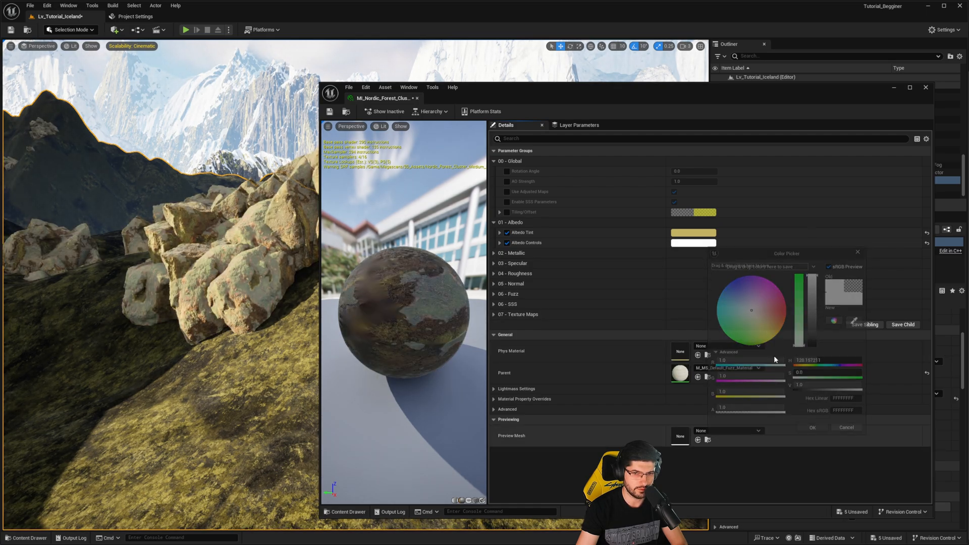
# - Adjust the brightness of the rock material's Albedo Tint to a value of about 0.58, keeping the sandy yellow hue
pyautogui.click(685, 235)
pyautogui.moveTo(802, 320); pyautogui.dragTo(805, 318)
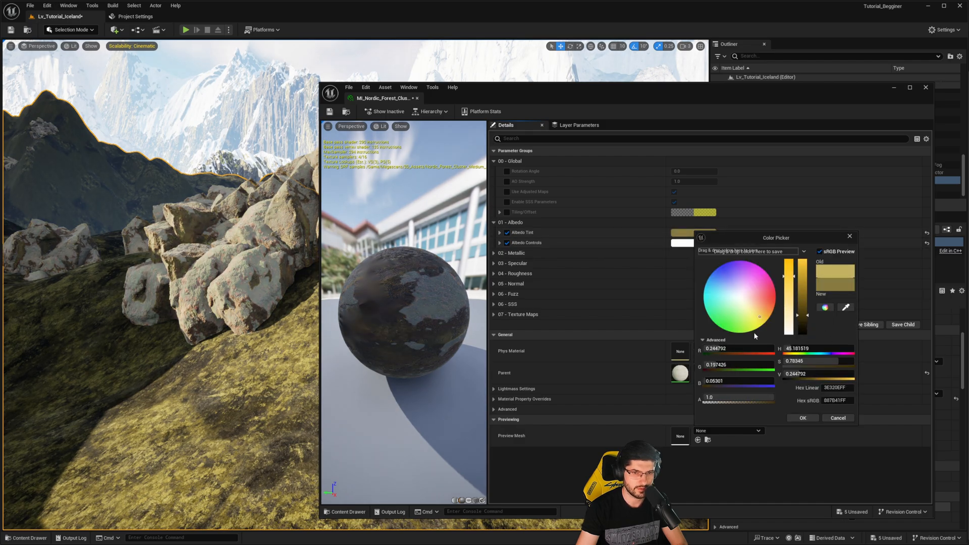
pyautogui.moveTo(803, 309)
pyautogui.mouseDown()
pyautogui.moveTo(807, 266)
pyautogui.moveTo(807, 291)
pyautogui.mouseUp()
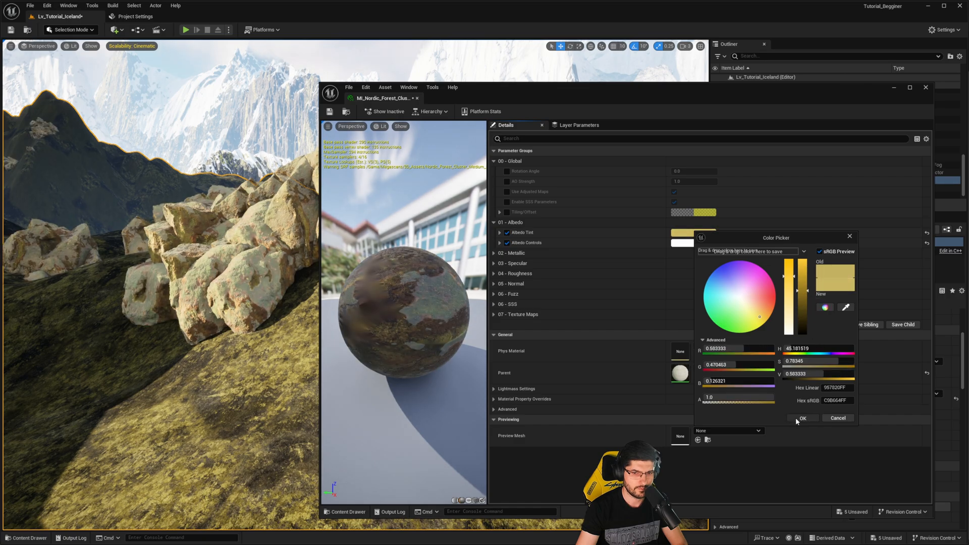
pyautogui.click(796, 421)
# - Check the tinted rocks in the scene, and close the material instance editor and the floating Content Browser
pyautogui.moveTo(169, 322); pyautogui.dragTo(145, 321, button='right')
pyautogui.press('s')
pyautogui.press('w')
pyautogui.click(926, 88)
pyautogui.moveTo(433, 181); pyautogui.dragTo(434, 188, button='right')
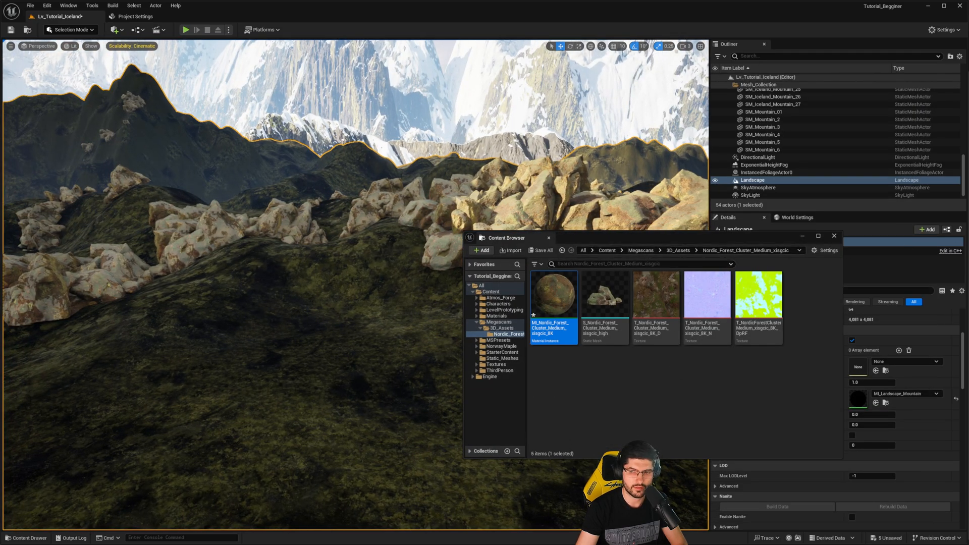
pyautogui.click(834, 236)
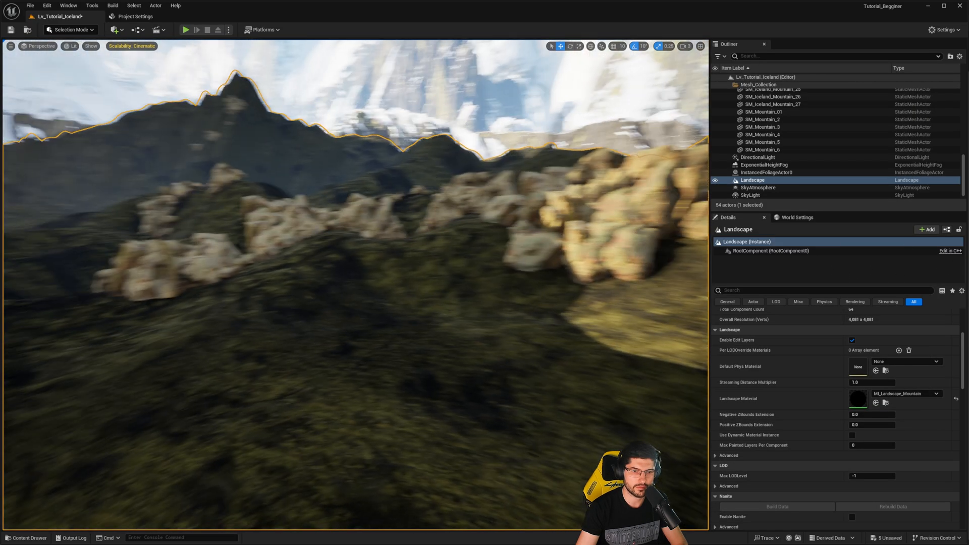
# - Switch to Quixel Bridge and start downloading the flat, stained Nordic Beach Rock Formation from the Nordic Stone results
pyautogui.hotkey('alt', 'Tab')
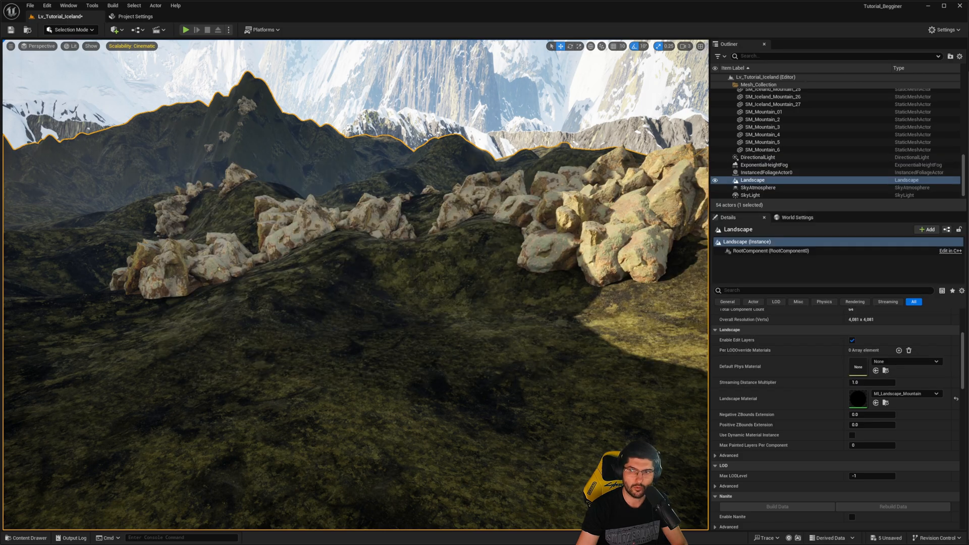
pyautogui.moveTo(968, 145); pyautogui.dragTo(340, 154)
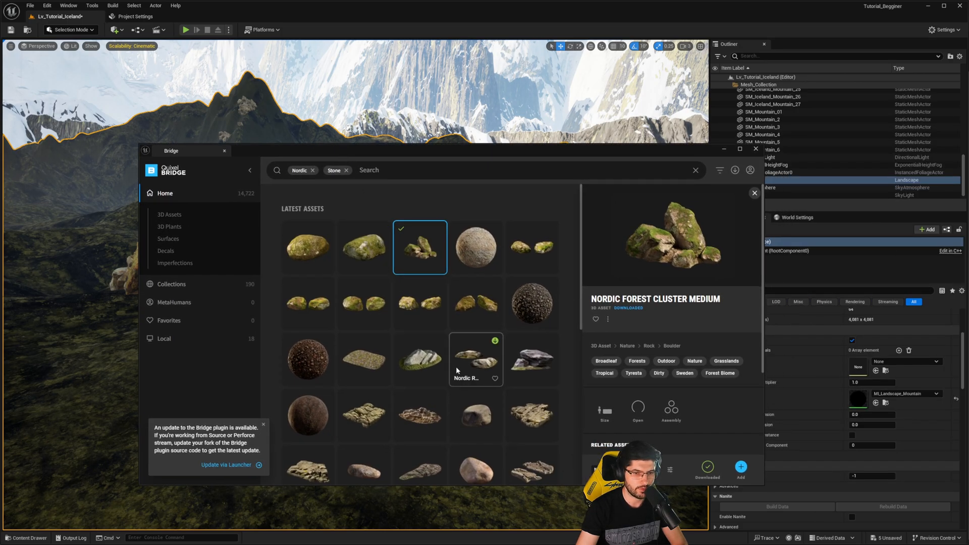
pyautogui.scroll(-2, 455, 366)
pyautogui.scroll(-1, 473, 357)
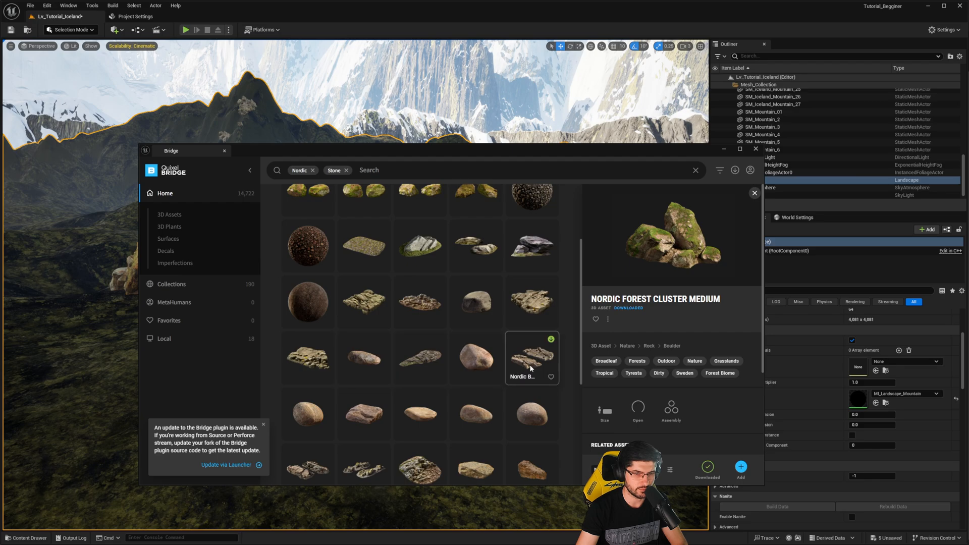
pyautogui.click(530, 362)
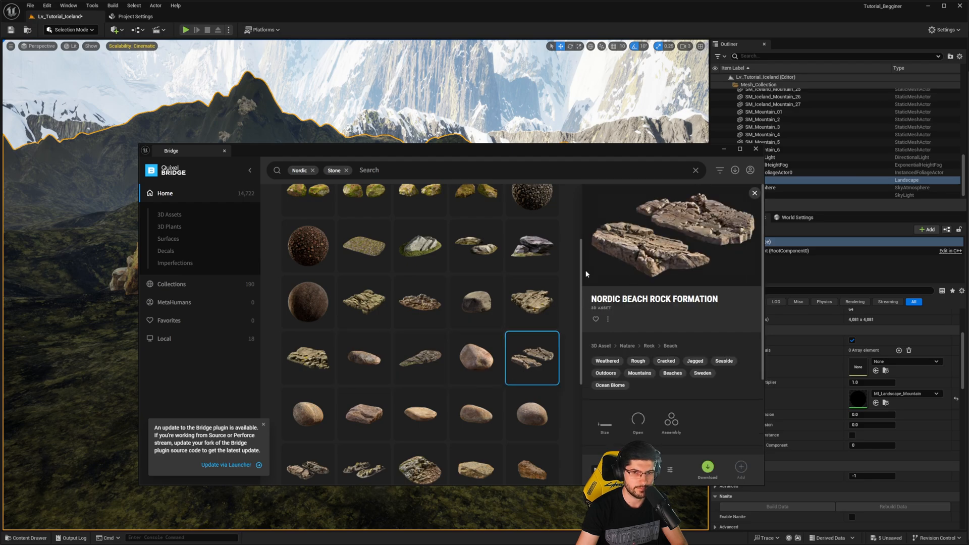
pyautogui.scroll(-1, 521, 347)
pyautogui.click(309, 317)
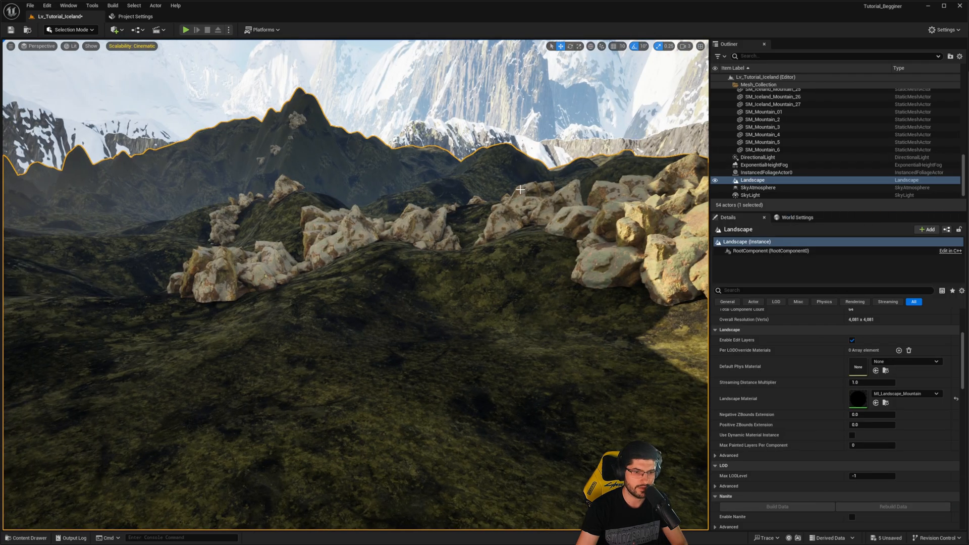
# - Browse the project content to the NorwayMaple Geometry folder and open its SimpleWind meshes
pyautogui.hotkey('ctrl', 'space')
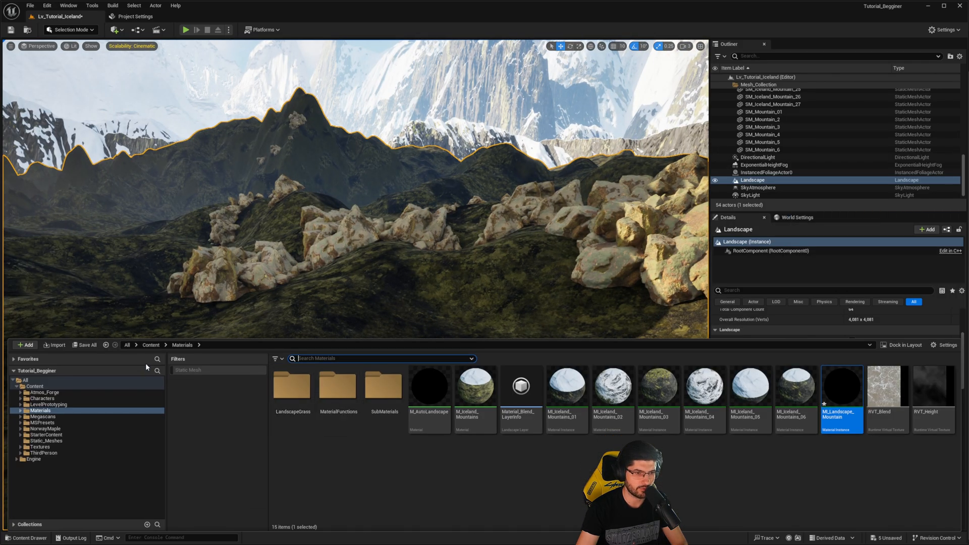
pyautogui.click(153, 345)
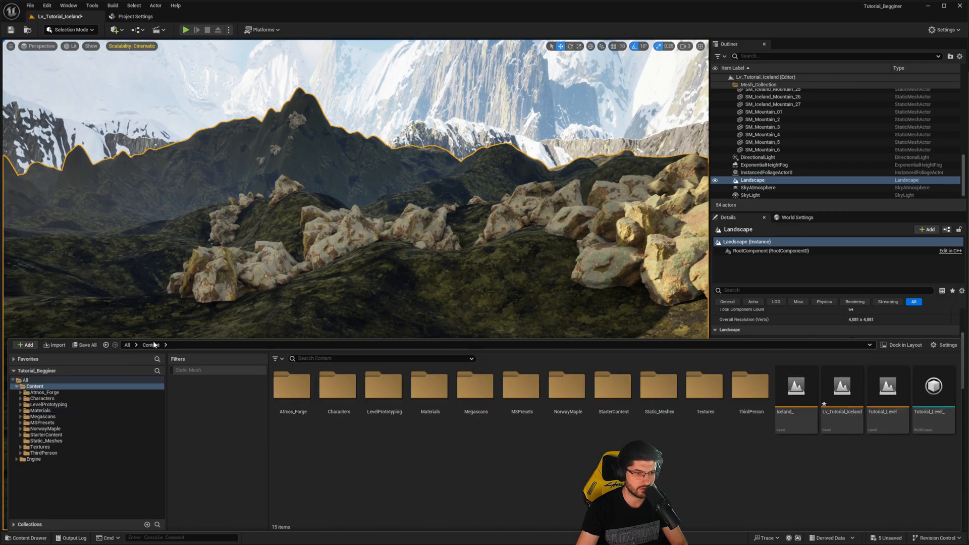
pyautogui.doubleClick(569, 421)
pyautogui.doubleClick(299, 427)
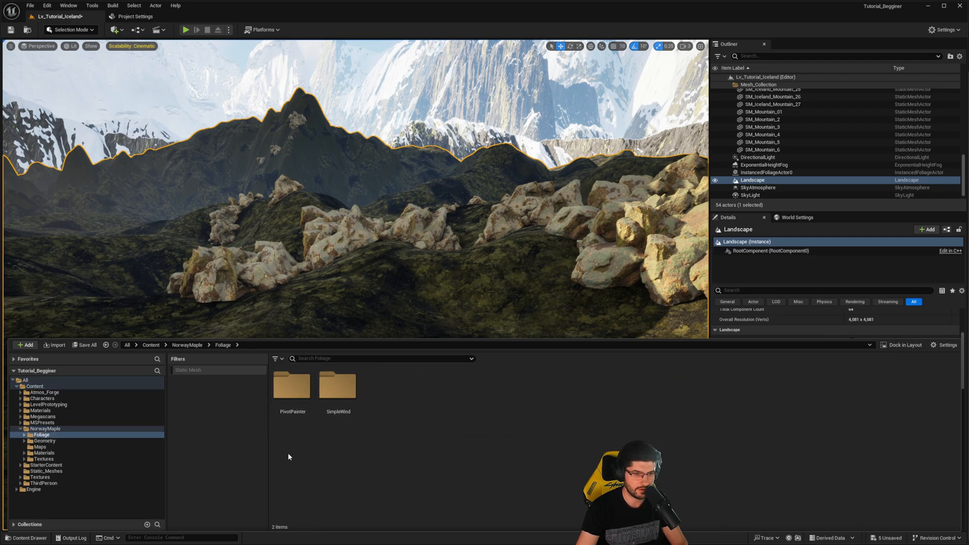
pyautogui.click(194, 345)
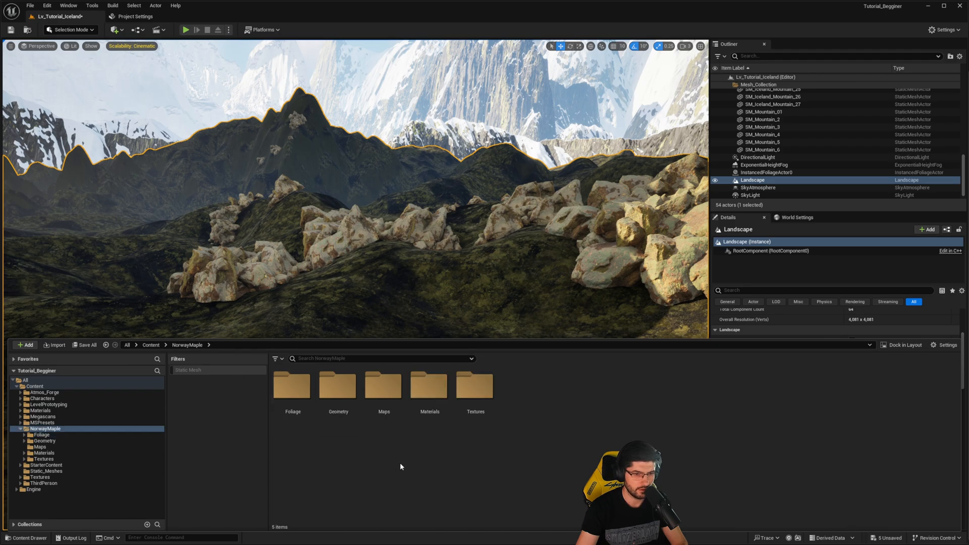
pyautogui.click(429, 393)
pyautogui.click(338, 399)
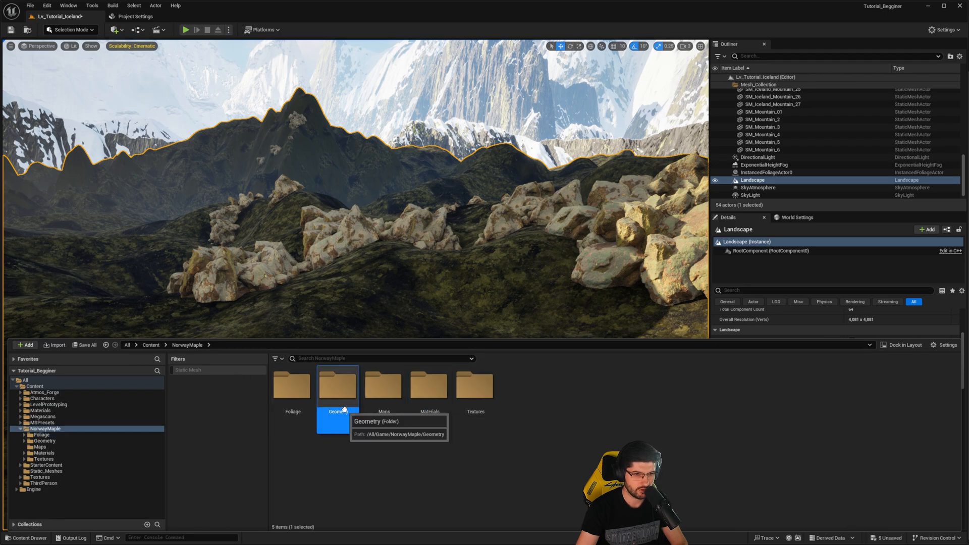
pyautogui.doubleClick(340, 403)
pyautogui.doubleClick(291, 424)
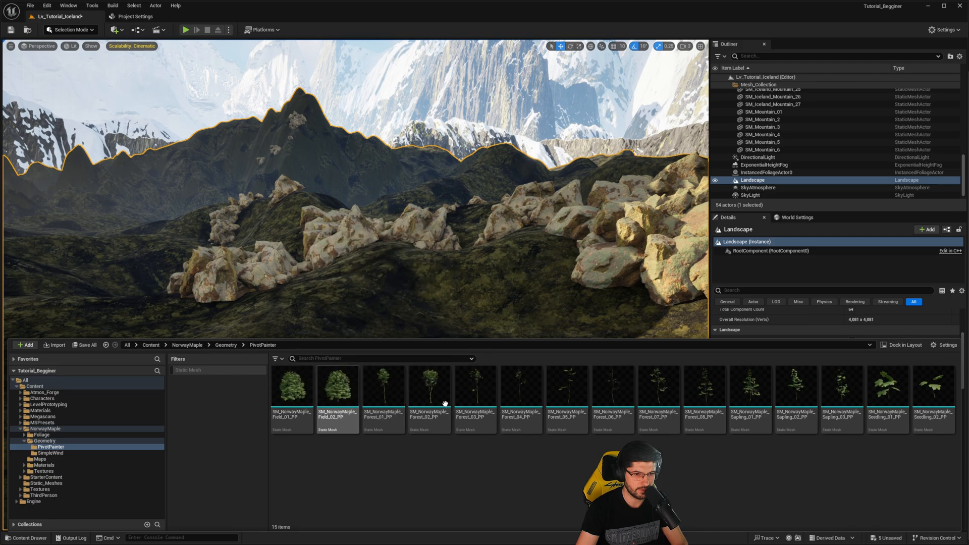
pyautogui.click(226, 345)
pyautogui.doubleClick(337, 391)
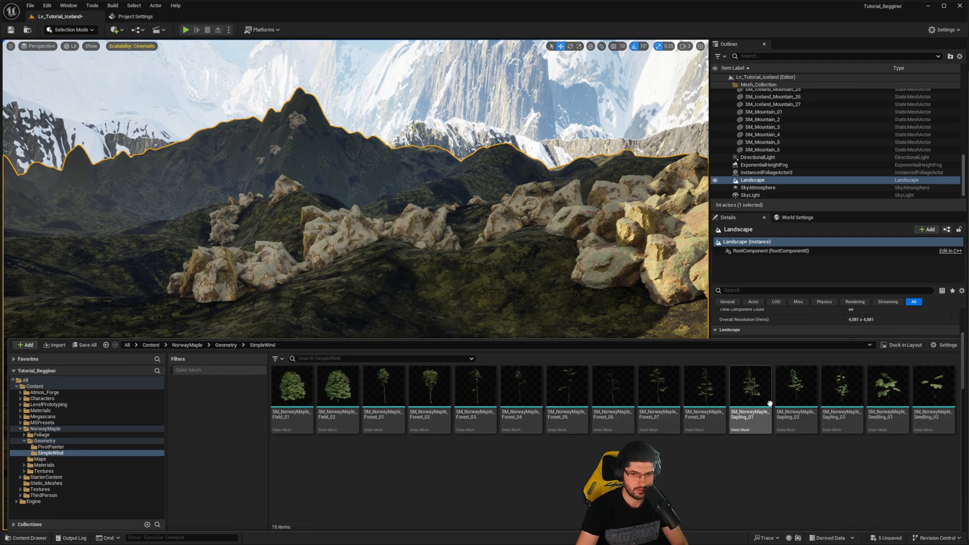
# - Place SM_NorwayMaple_Forest_08 on the dark ground in front of the rock clusters and focus on it
pyautogui.click(705, 388)
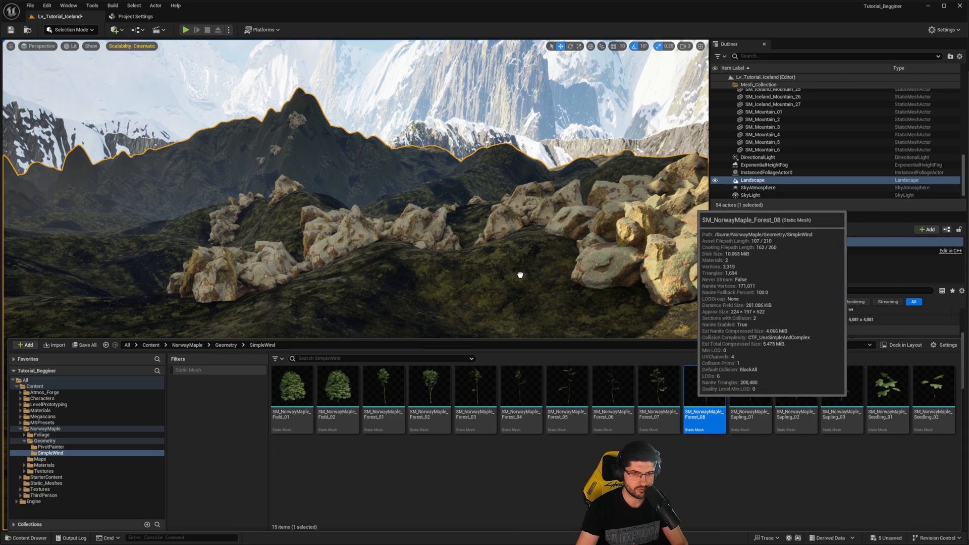
pyautogui.moveTo(444, 312); pyautogui.dragTo(436, 324)
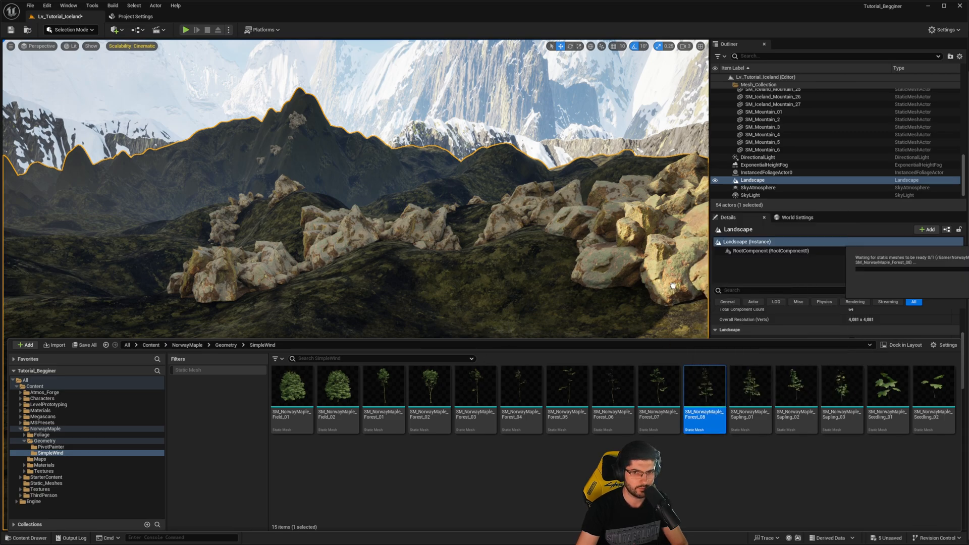
pyautogui.moveTo(899, 276); pyautogui.dragTo(874, 277)
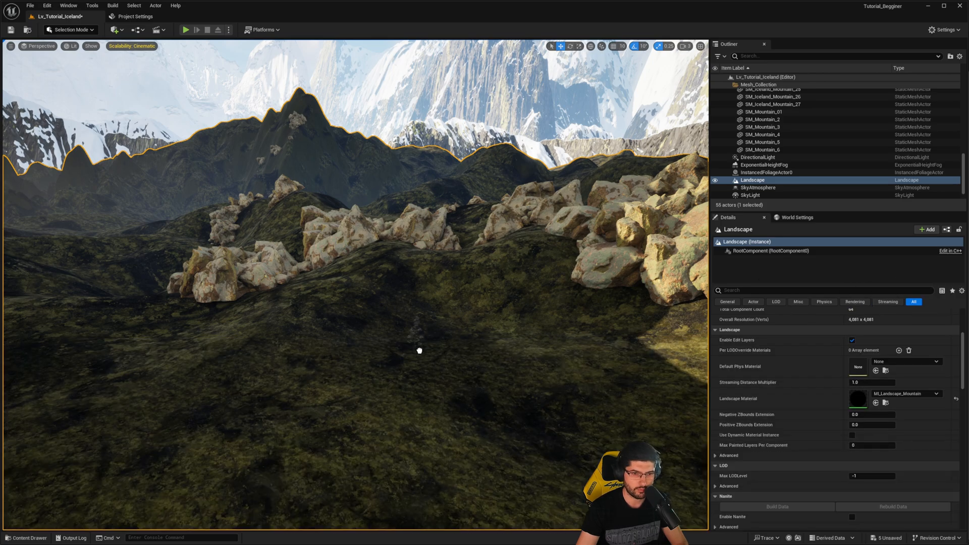
pyautogui.moveTo(419, 350); pyautogui.dragTo(421, 347)
pyautogui.press('f')
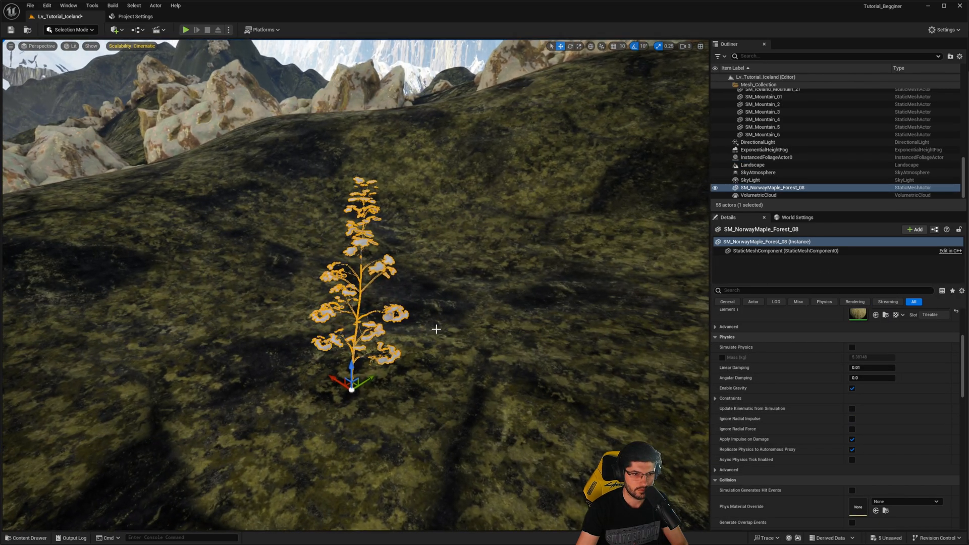
# - Inspect the placed Norway maple's size against the terrain and delete it from the level
pyautogui.rightClick(414, 320)
pyautogui.write('gg')
pyautogui.moveTo(413, 320); pyautogui.dragTo(333, 276, button='right')
pyautogui.press('w')
pyautogui.scroll(-3, 411, 323)
pyautogui.press('w')
pyautogui.press('s')
pyautogui.press('w')
pyautogui.press('s')
pyautogui.click(362, 271)
pyautogui.press('Delete')
# - Place SM_NorwayMaple_Field_01 on the sunlit grassy ground in front of the large rocks
pyautogui.hotkey('ctrl', 'space')
pyautogui.click(275, 382)
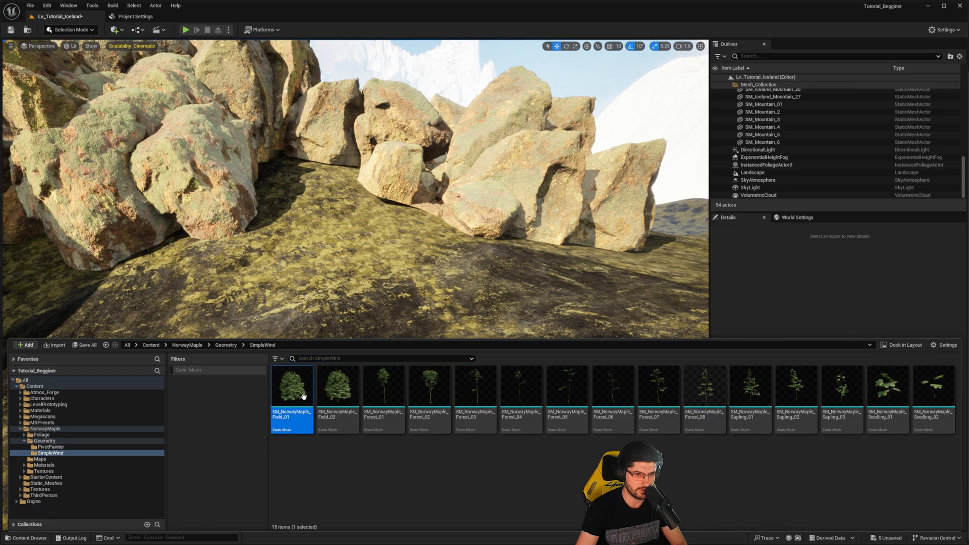
pyautogui.moveTo(275, 382); pyautogui.dragTo(330, 269)
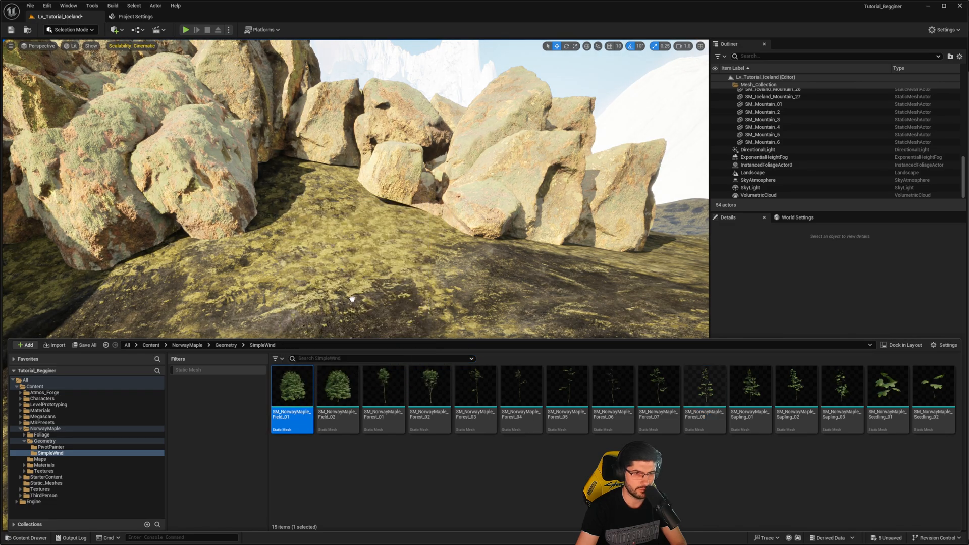
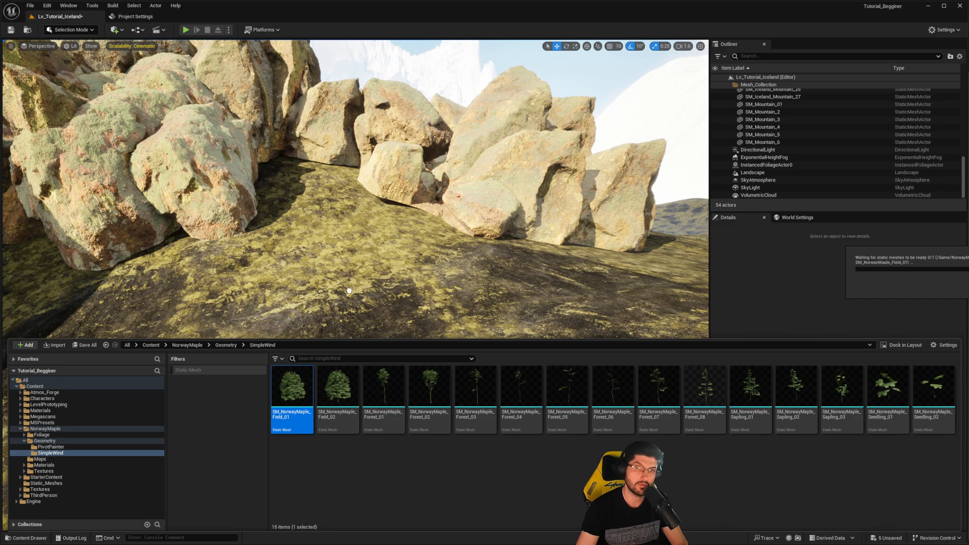
# - Select the DirectionalLight and set its intensity to 1.0 lux
pyautogui.moveTo(349, 291); pyautogui.dragTo(379, 305)
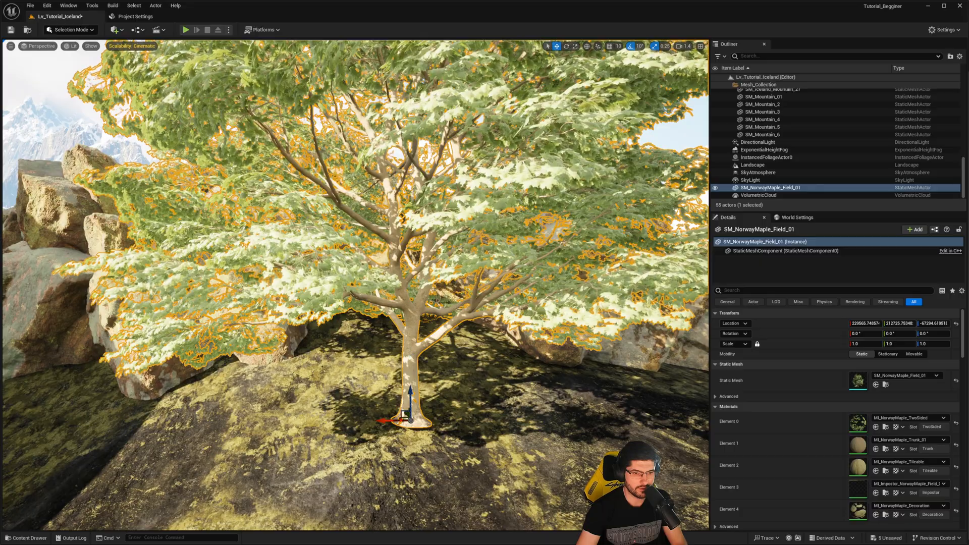
pyautogui.moveTo(561, 221)
pyautogui.mouseDown(button='right')
pyautogui.moveTo(580, 222)
pyautogui.moveTo(484, 210)
pyautogui.moveTo(562, 221)
pyautogui.mouseUp(button='right')
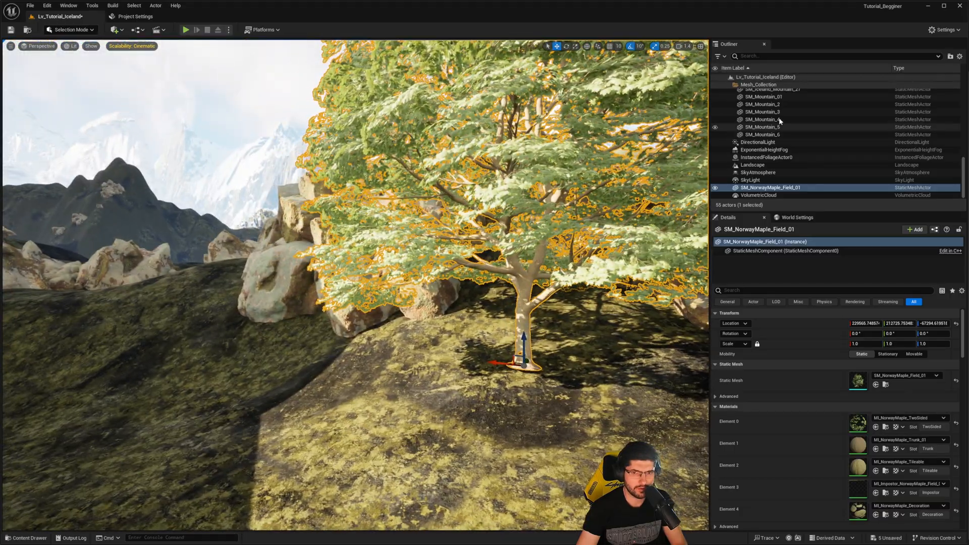
pyautogui.click(790, 146)
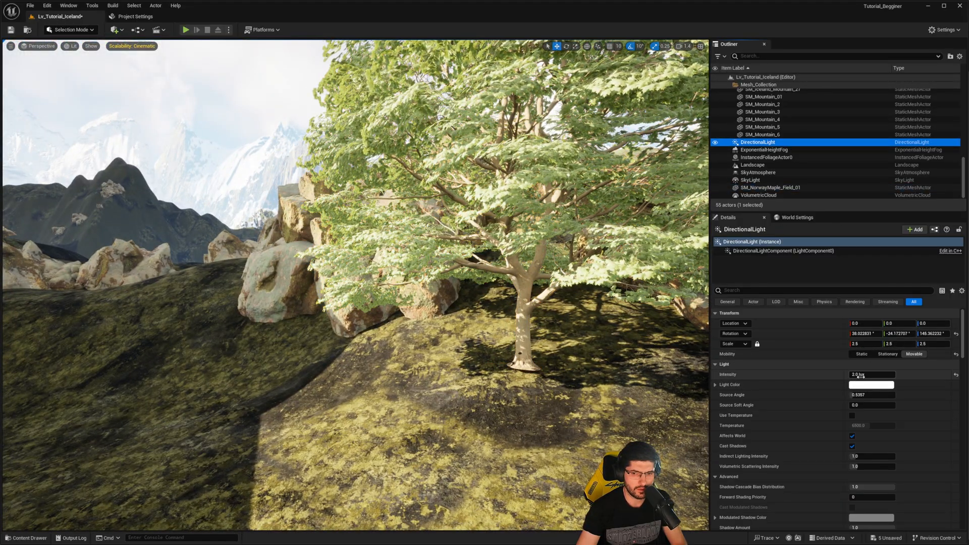
pyautogui.write('1')
pyautogui.press('Return')
# - Rotate the directional light so the sun comes from behind the maple and casts its shadow across the foreground
pyautogui.moveTo(376, 383); pyautogui.dragTo(414, 386, button='right')
pyautogui.hotkey('ctrl', 'l')
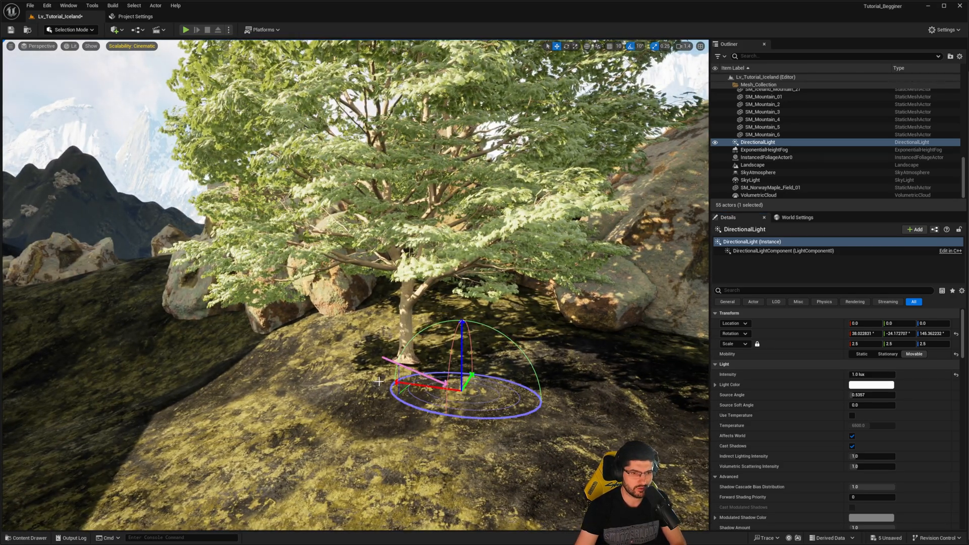
pyautogui.hotkey('ctrl', 'l')
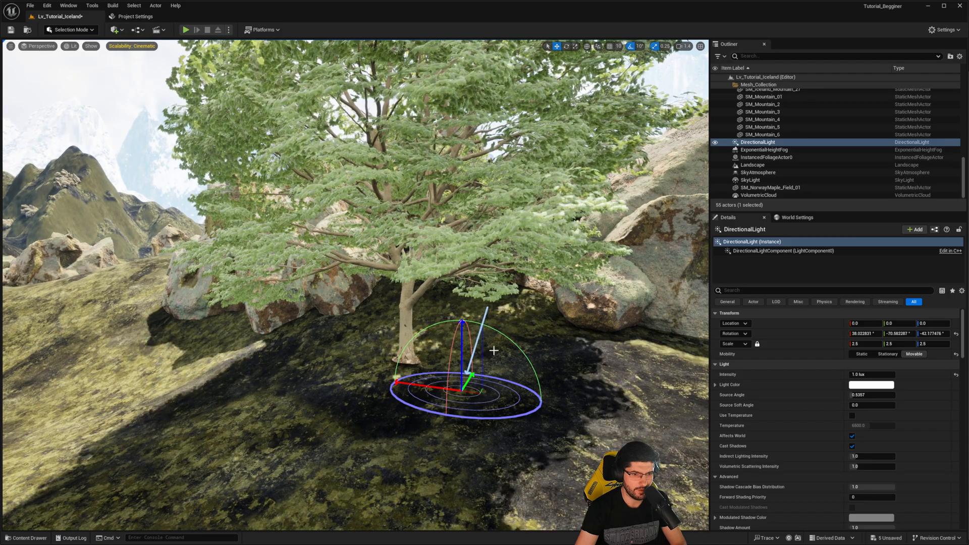
pyautogui.hotkey('ctrl', 'l')
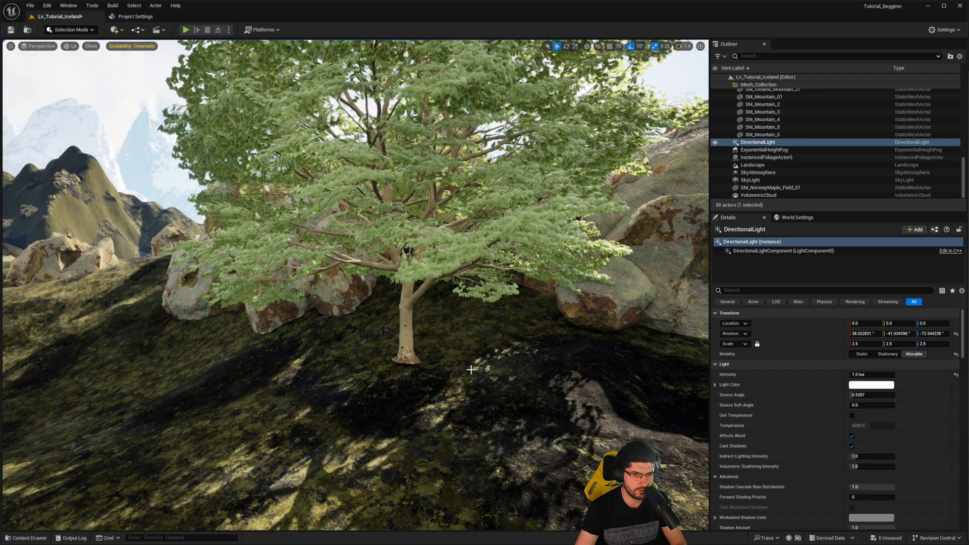
pyautogui.hotkey('ctrl', 'l')
# - Lower the placed Norway maple slightly into the ground, check it from several angles, and delete it from the level
pyautogui.click(406, 323)
pyautogui.moveTo(306, 334); pyautogui.dragTo(363, 334, button='right')
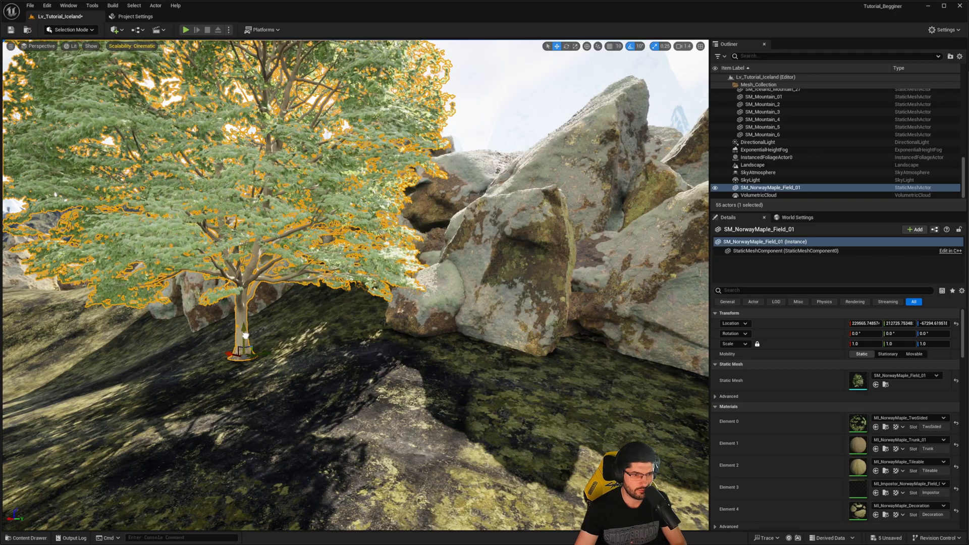
pyautogui.moveTo(245, 335); pyautogui.dragTo(246, 344)
pyautogui.moveTo(246, 344); pyautogui.dragTo(197, 319, button='right')
pyautogui.press('g')
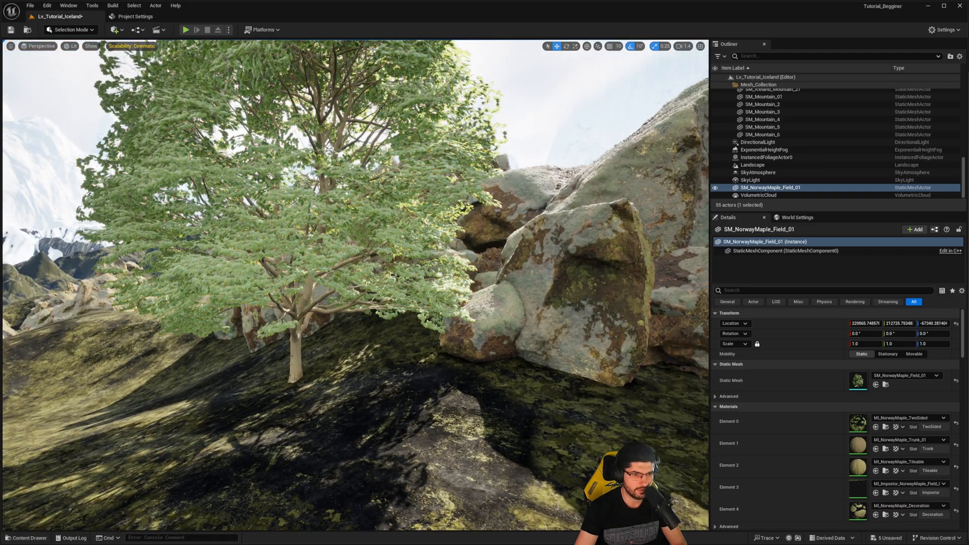
pyautogui.moveTo(333, 350); pyautogui.dragTo(272, 342, button='right')
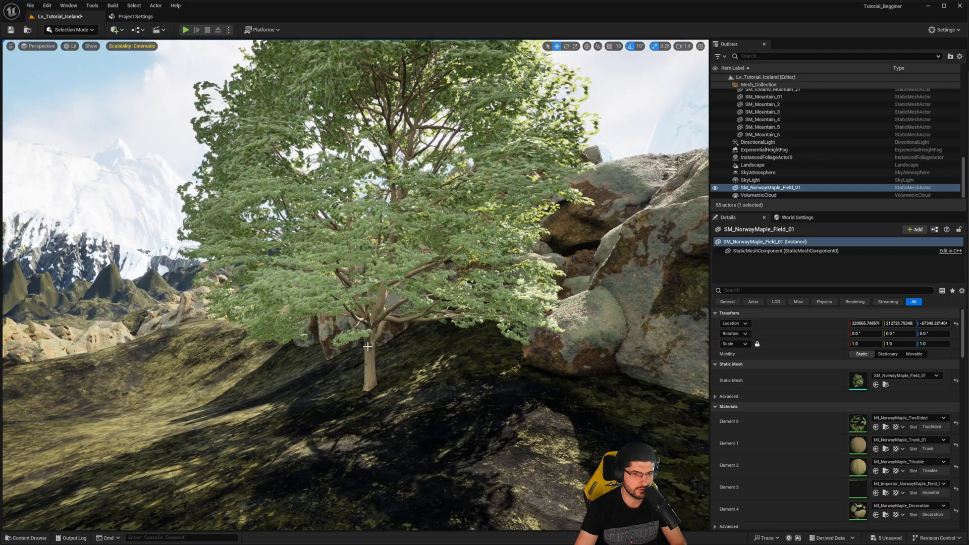
pyautogui.press('Delete')
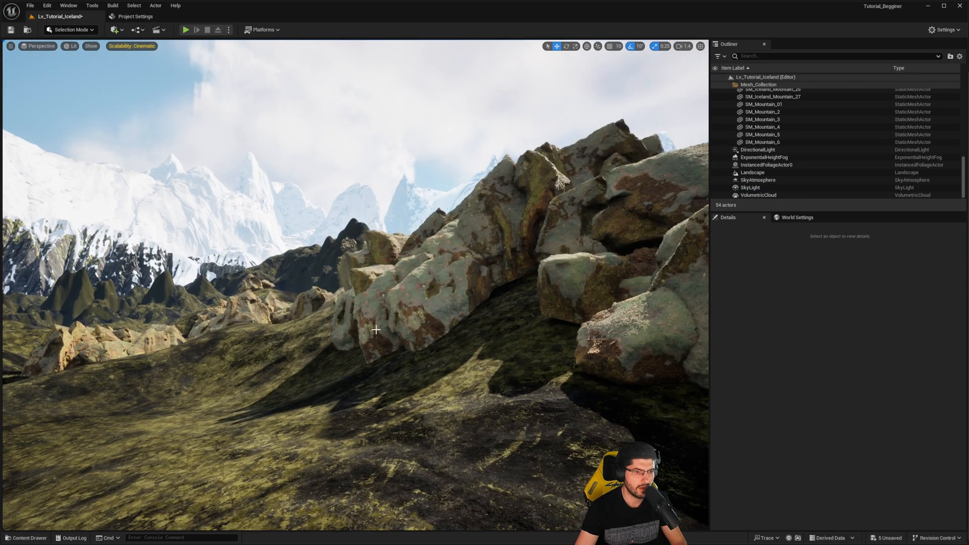
# - Switch to Foliage mode, add SM_NorwayMaple_Field_01 as a foliage type, and select it for editing
pyautogui.hotkey('shift', '3')
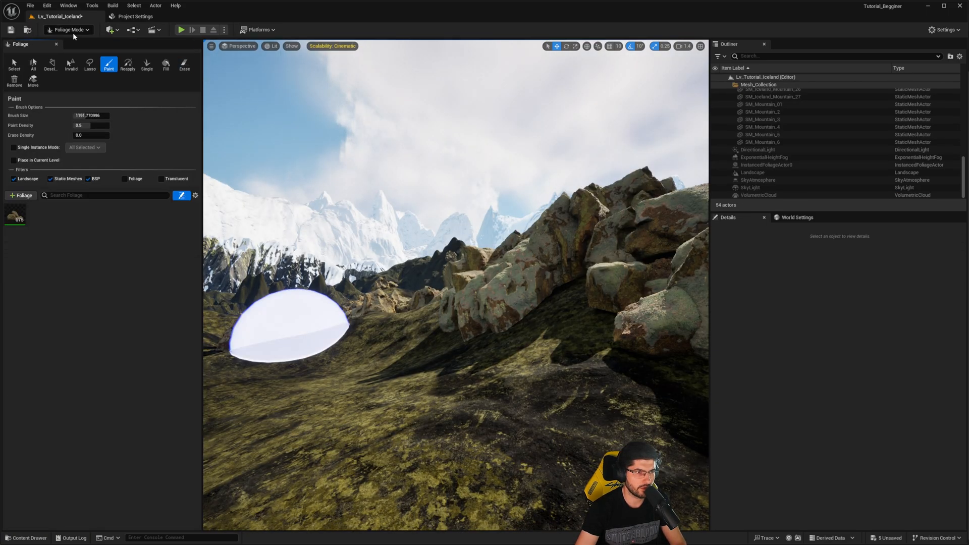
pyautogui.moveTo(381, 298); pyautogui.dragTo(432, 337, button='right')
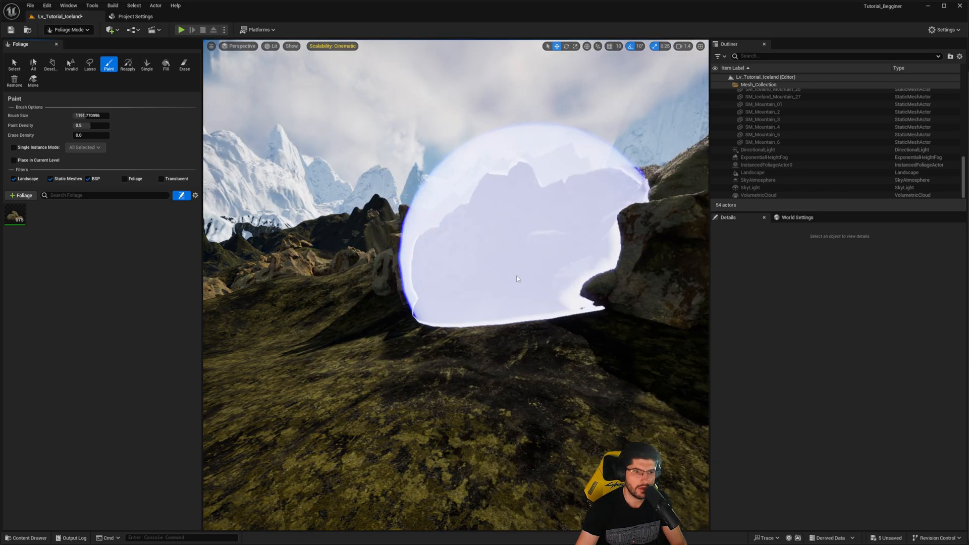
pyautogui.hotkey('ctrl', 'space')
pyautogui.moveTo(292, 386); pyautogui.dragTo(64, 215)
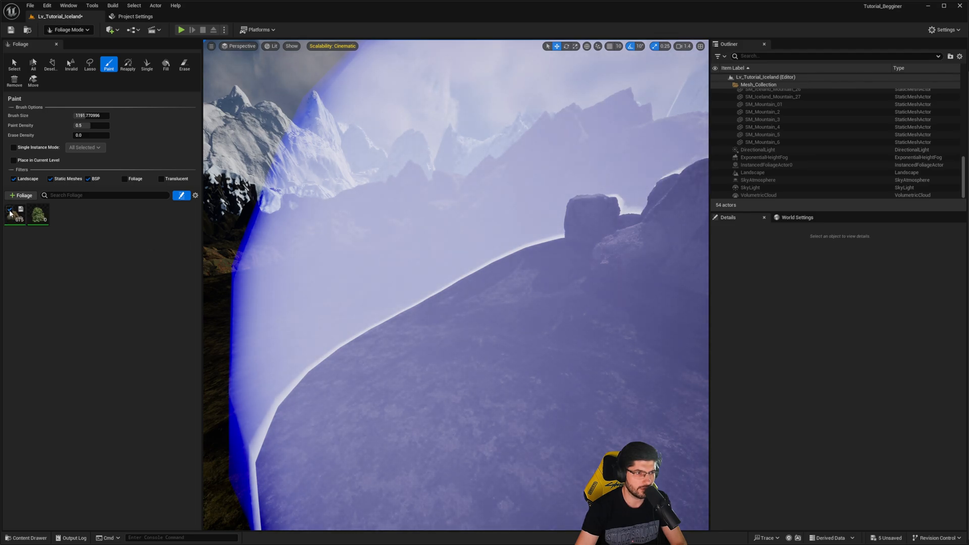
pyautogui.click(39, 216)
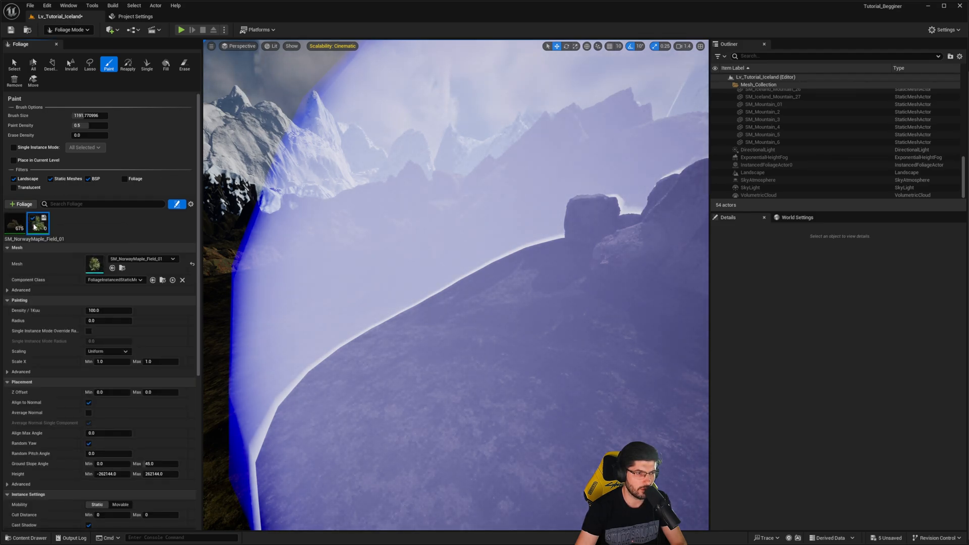
# - Set the maple foliage's density to 2.0 and maximum X scale to 3.0, and test-paint it on the ground by the rocks
pyautogui.click(109, 309)
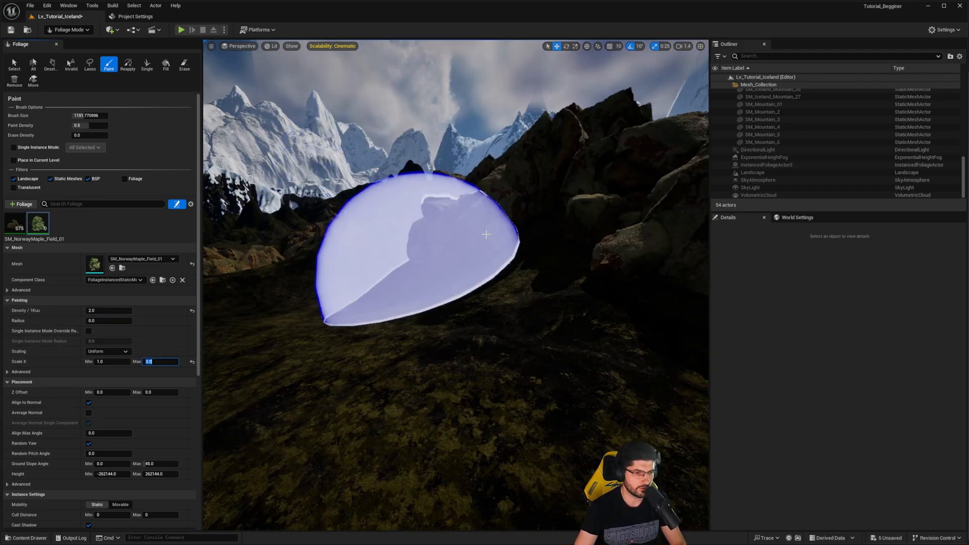
pyautogui.moveTo(379, 258)
pyautogui.mouseDown(button='right')
pyautogui.moveTo(399, 265)
pyautogui.moveTo(328, 238)
pyautogui.mouseUp(button='right')
pyautogui.click(379, 258)
pyautogui.moveTo(434, 181)
pyautogui.mouseDown(button='right')
pyautogui.moveTo(422, 194)
pyautogui.moveTo(429, 199)
pyautogui.moveTo(434, 182)
pyautogui.moveTo(423, 192)
pyautogui.mouseUp(button='right')
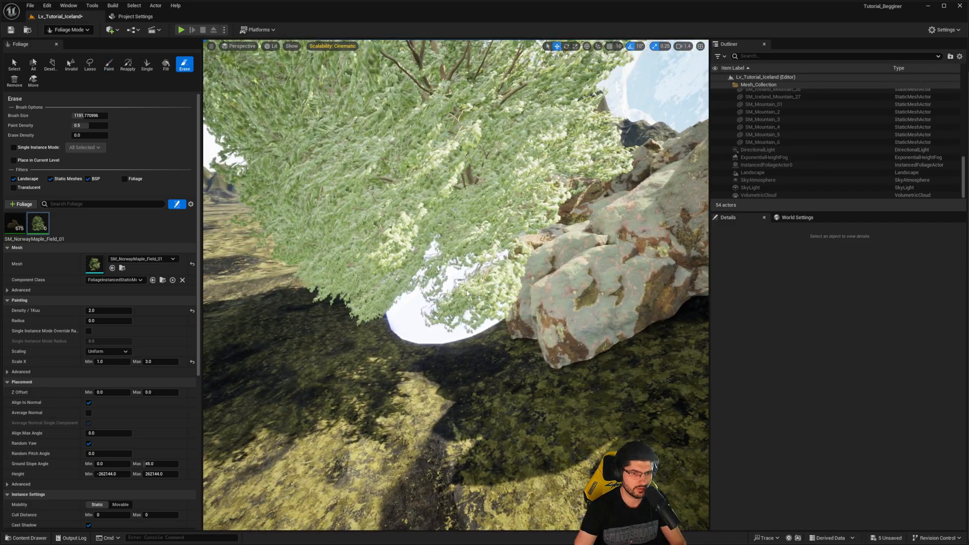
# - Try painting maples along the edge of the rock clusters, erase them, and move to the open grassy slope
pyautogui.keyDown('shift'); pyautogui.click(476, 285); pyautogui.keyUp('shift')
pyautogui.moveTo(476, 285); pyautogui.dragTo(497, 283, button='right')
pyautogui.click(402, 323)
pyautogui.moveTo(402, 324); pyautogui.dragTo(389, 312, button='right')
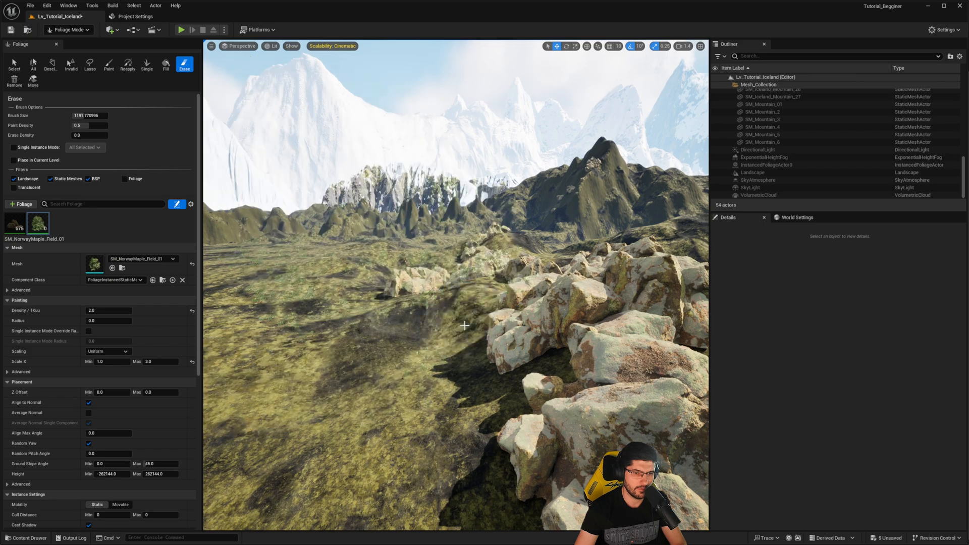
pyautogui.keyDown('shift'); pyautogui.moveTo(464, 326); pyautogui.dragTo(459, 327); pyautogui.keyUp('shift')
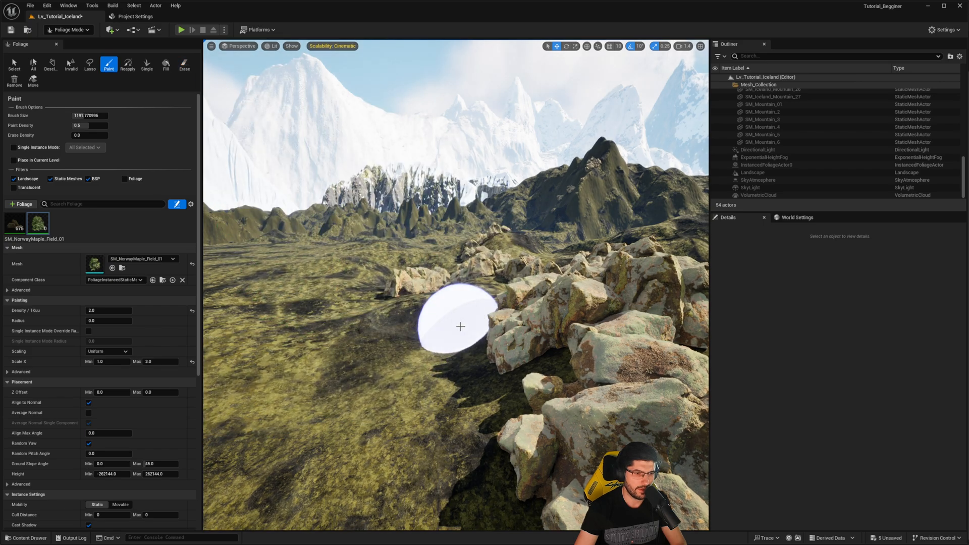
pyautogui.press('a')
pyautogui.moveTo(459, 327); pyautogui.dragTo(502, 343, button='right')
pyautogui.press('w')
pyautogui.moveTo(430, 371); pyautogui.dragTo(435, 373, button='right')
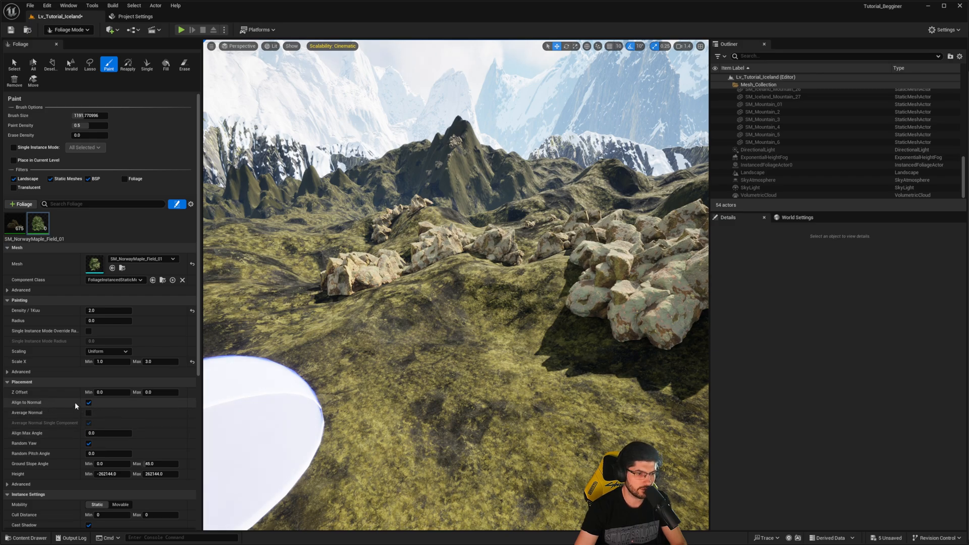
# - Turn off Align to Normal for the maple foliage and test-paint trees beside the rock pile
pyautogui.click(89, 403)
pyautogui.click(475, 308)
pyautogui.press('w')
pyautogui.moveTo(475, 308); pyautogui.dragTo(458, 303, button='right')
pyautogui.keyDown('shift'); pyautogui.click(395, 317); pyautogui.keyUp('shift')
pyautogui.click(397, 318)
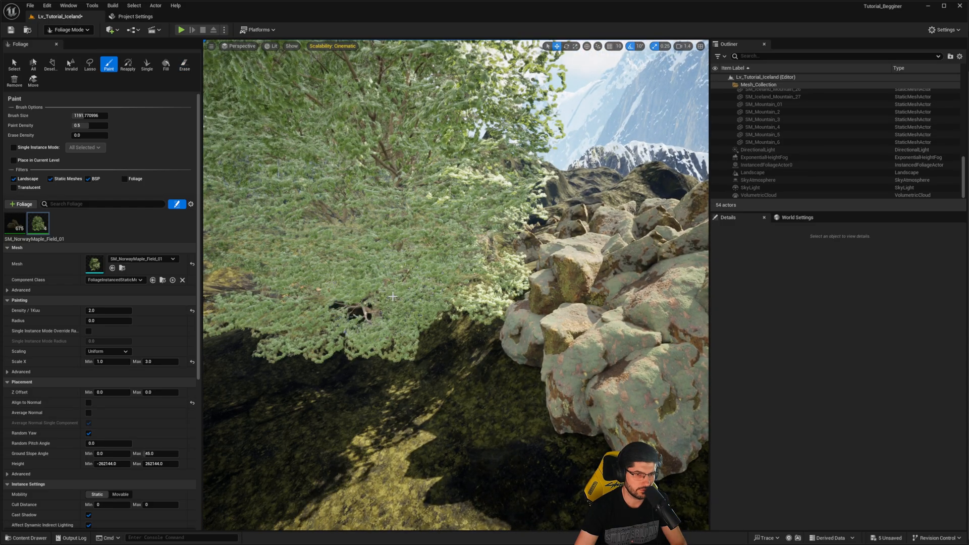
pyautogui.moveTo(396, 318)
pyautogui.mouseDown(button='right')
pyautogui.moveTo(338, 306)
pyautogui.moveTo(458, 281)
pyautogui.mouseUp(button='right')
pyautogui.press('w')
# - Reduce the maple foliage's density to 0.2, paint trees on the mossy slope, and check how their trunks meet the ground
pyautogui.keyDown('shift'); pyautogui.click(423, 287); pyautogui.keyUp('shift')
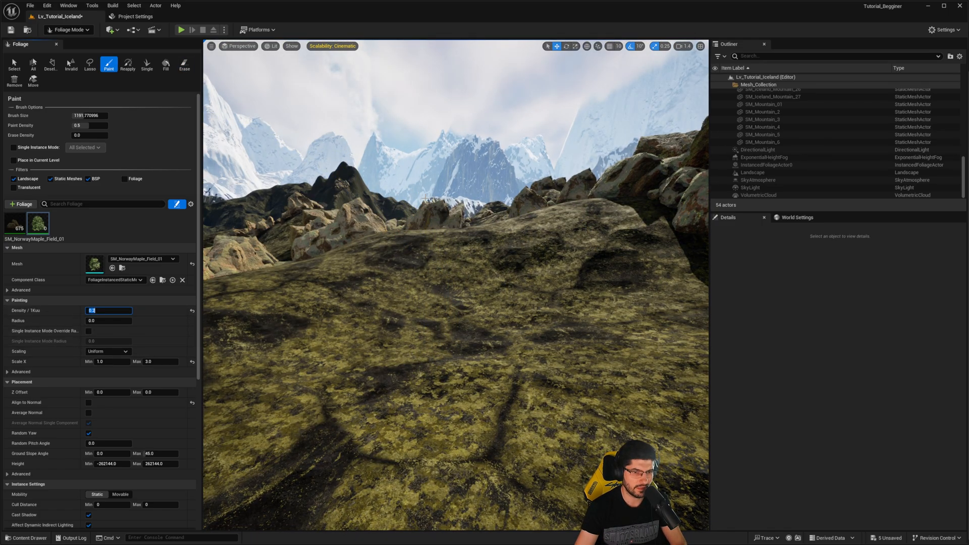
pyautogui.click(462, 237)
pyautogui.press('s')
pyautogui.moveTo(462, 237); pyautogui.dragTo(419, 248, button='right')
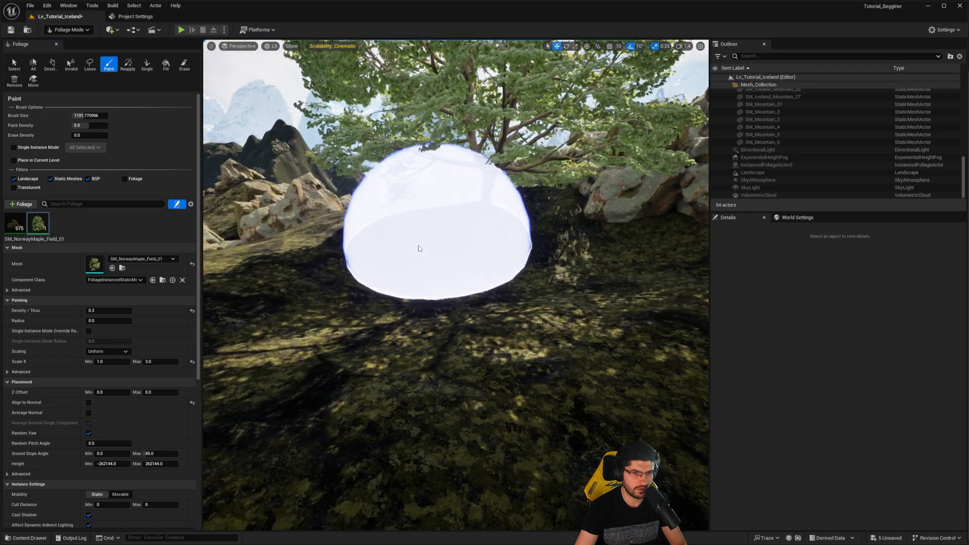
pyautogui.click(420, 249)
pyautogui.moveTo(517, 159)
pyautogui.mouseDown(button='right')
pyautogui.moveTo(484, 151)
pyautogui.moveTo(517, 118)
pyautogui.mouseUp(button='right')
pyautogui.press('w')
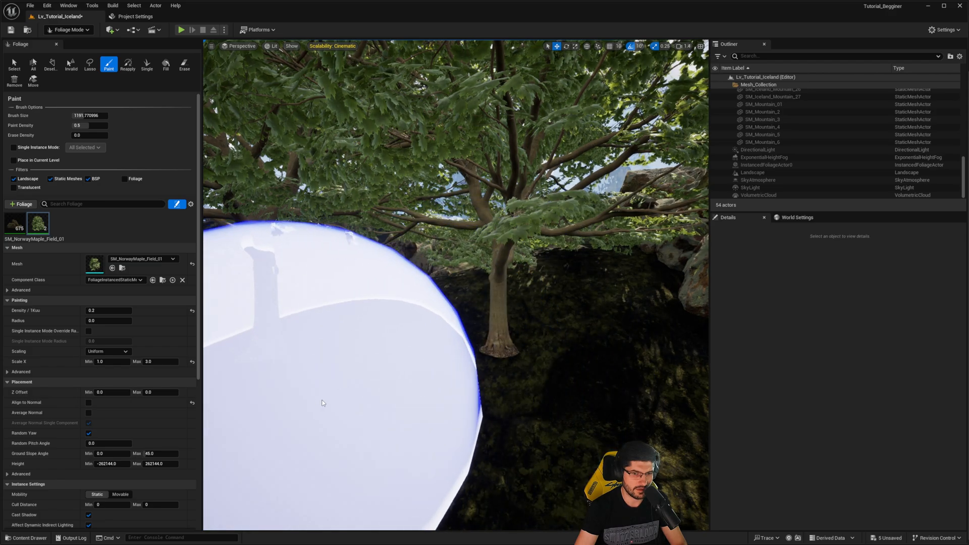
# - Clear the test maples, set the minimum Z offset to -2.0, and paint new trees around the rock clusters
pyautogui.moveTo(324, 405); pyautogui.dragTo(280, 413, button='right')
pyautogui.keyDown('shift'); pyautogui.moveTo(556, 326); pyautogui.dragTo(296, 335); pyautogui.keyUp('shift')
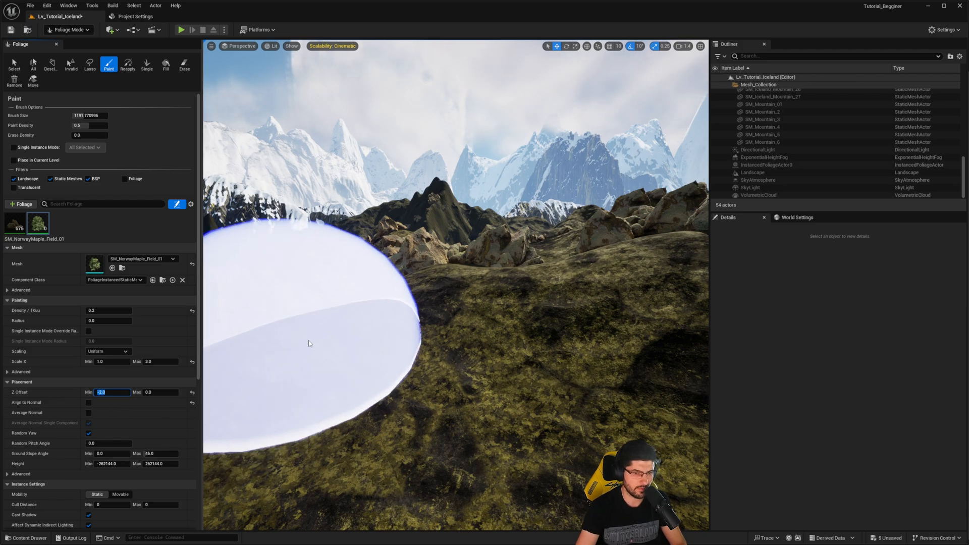
pyautogui.moveTo(309, 341)
pyautogui.mouseDown()
pyautogui.moveTo(424, 276)
pyautogui.moveTo(514, 258)
pyautogui.mouseUp()
pyautogui.moveTo(608, 271); pyautogui.dragTo(644, 258, button='right')
pyautogui.moveTo(551, 234); pyautogui.dragTo(588, 225, button='right')
pyautogui.click(494, 290)
pyautogui.moveTo(522, 277)
pyautogui.mouseDown(button='right')
pyautogui.moveTo(585, 275)
pyautogui.moveTo(522, 277)
pyautogui.mouseUp(button='right')
pyautogui.click(523, 275)
pyautogui.moveTo(607, 273); pyautogui.dragTo(613, 276, button='right')
pyautogui.click(532, 307)
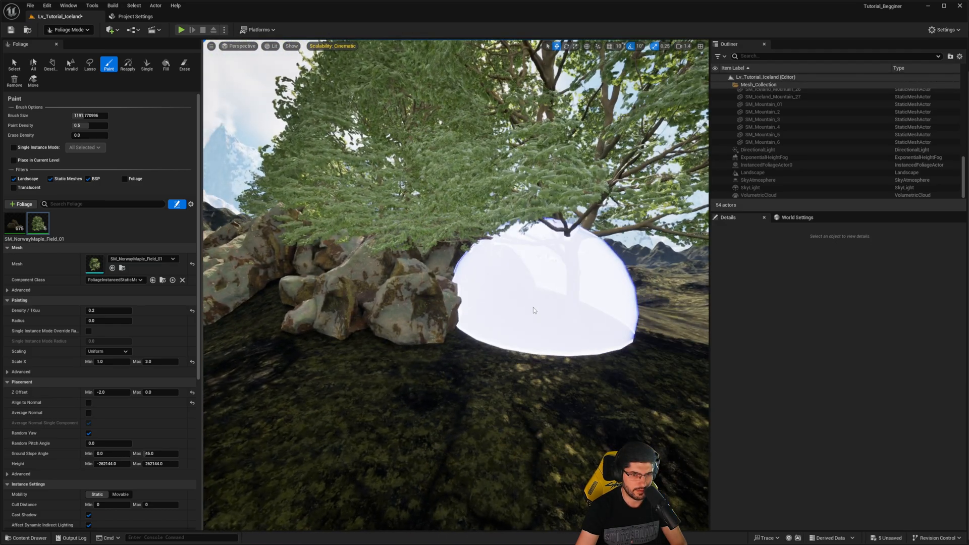
# - Paint more Norway maples on the mossy ground in front of the neighbouring rock formations
pyautogui.moveTo(532, 307)
pyautogui.mouseDown(button='right')
pyautogui.moveTo(404, 312)
pyautogui.moveTo(378, 284)
pyautogui.moveTo(335, 283)
pyautogui.moveTo(412, 298)
pyautogui.moveTo(323, 289)
pyautogui.mouseUp(button='right')
pyautogui.click(416, 282)
pyautogui.moveTo(469, 317)
pyautogui.mouseDown(button='right')
pyautogui.moveTo(435, 320)
pyautogui.moveTo(469, 308)
pyautogui.moveTo(433, 335)
pyautogui.mouseUp(button='right')
pyautogui.click(435, 320)
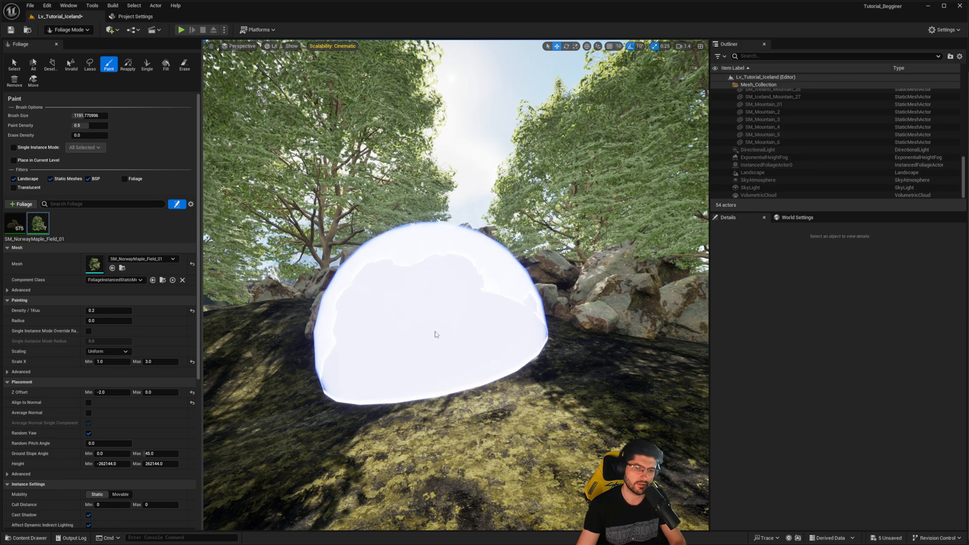
pyautogui.moveTo(438, 336); pyautogui.dragTo(419, 336, button='right')
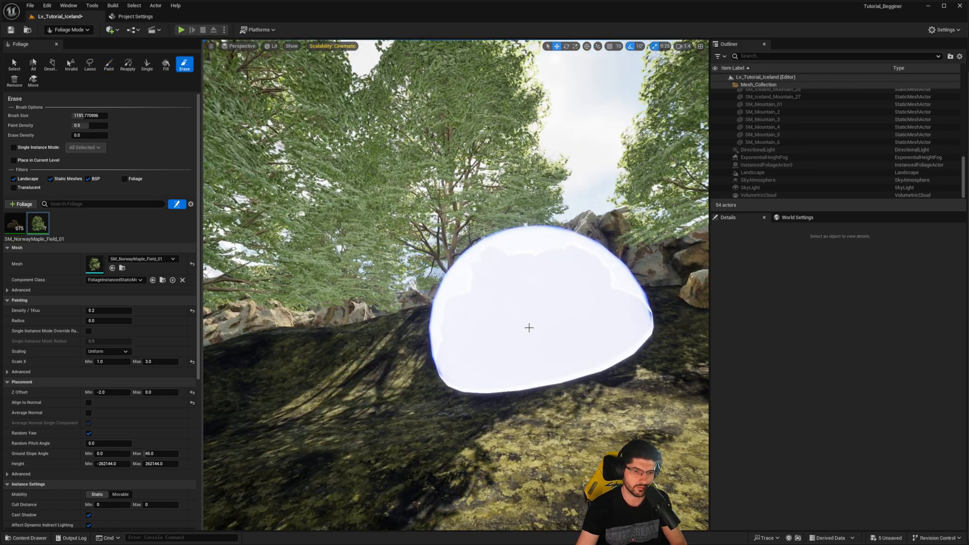
# - Return to Selection mode and bring the floating Content Browser with the Nordic_Beach_Rock_Formation assets beside the tree view
pyautogui.hotkey('shift', '1')
pyautogui.moveTo(527, 326); pyautogui.dragTo(507, 328, button='right')
pyautogui.moveTo(350, 329)
pyautogui.mouseDown(button='right')
pyautogui.moveTo(329, 336)
pyautogui.moveTo(339, 346)
pyautogui.moveTo(349, 330)
pyautogui.mouseUp(button='right')
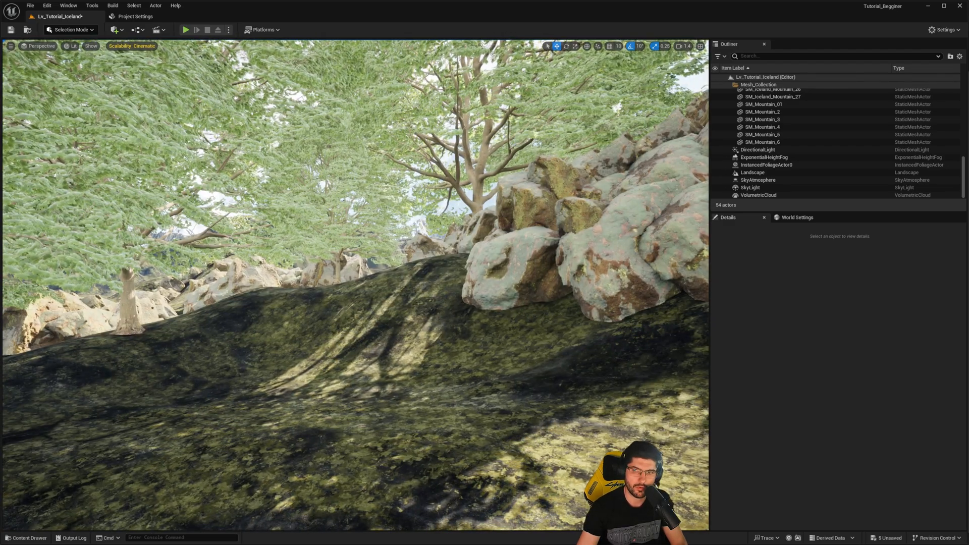
pyautogui.moveTo(968, 147); pyautogui.dragTo(569, 142)
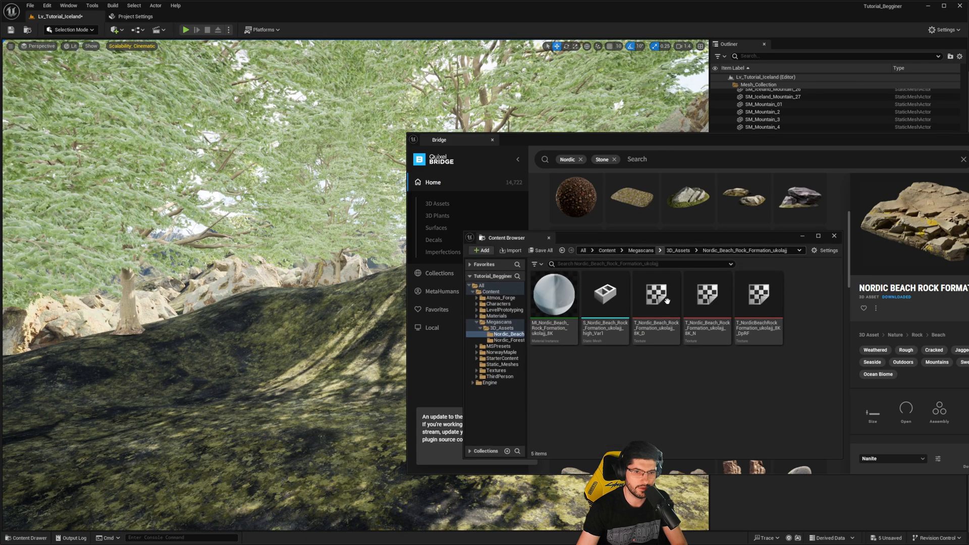
pyautogui.moveTo(780, 149); pyautogui.dragTo(968, 147)
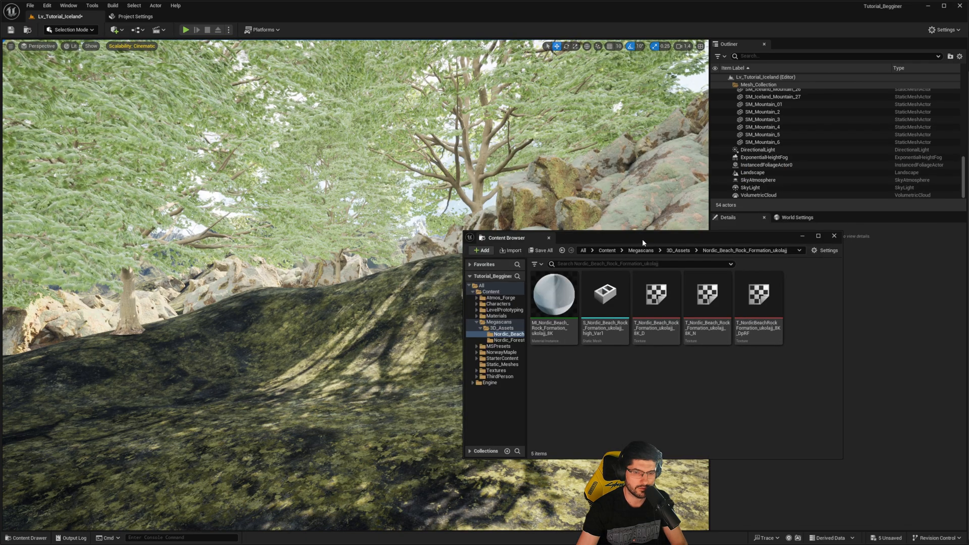
pyautogui.moveTo(642, 238); pyautogui.dragTo(777, 251)
pyautogui.hotkey('ctrl', 'space')
pyautogui.moveTo(241, 245); pyautogui.dragTo(257, 252, button='right')
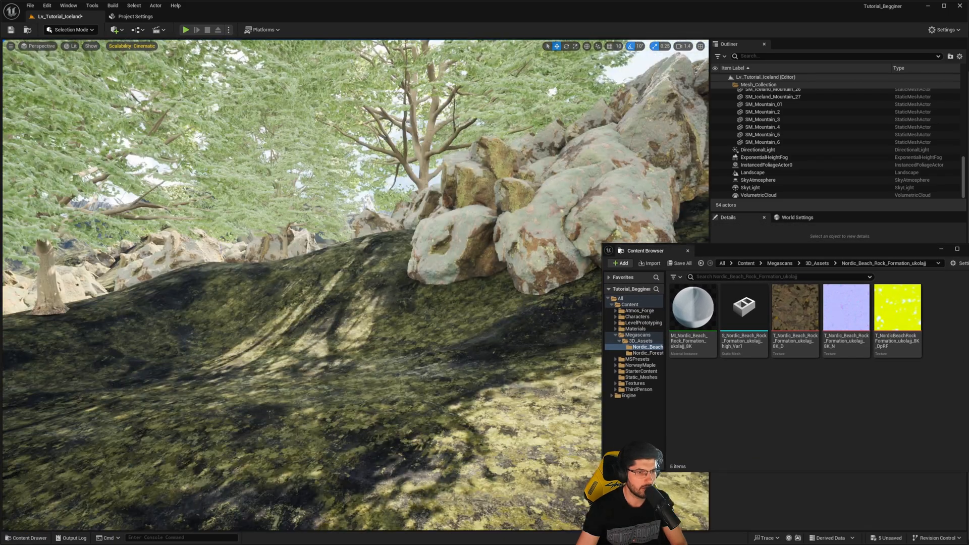
# - In Foliage mode, add the Nordic Beach Rock Formation high_Var1 mesh with density 1.0 and maximum X scale 4.0
pyautogui.hotkey('shift', '2')
pyautogui.hotkey('shift', '3')
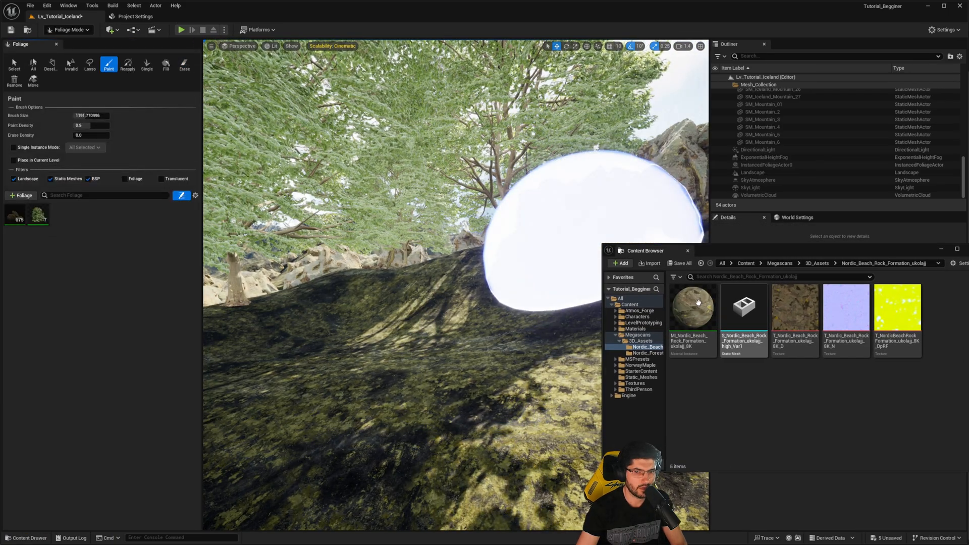
pyautogui.click(699, 318)
pyautogui.moveTo(734, 323); pyautogui.dragTo(78, 216)
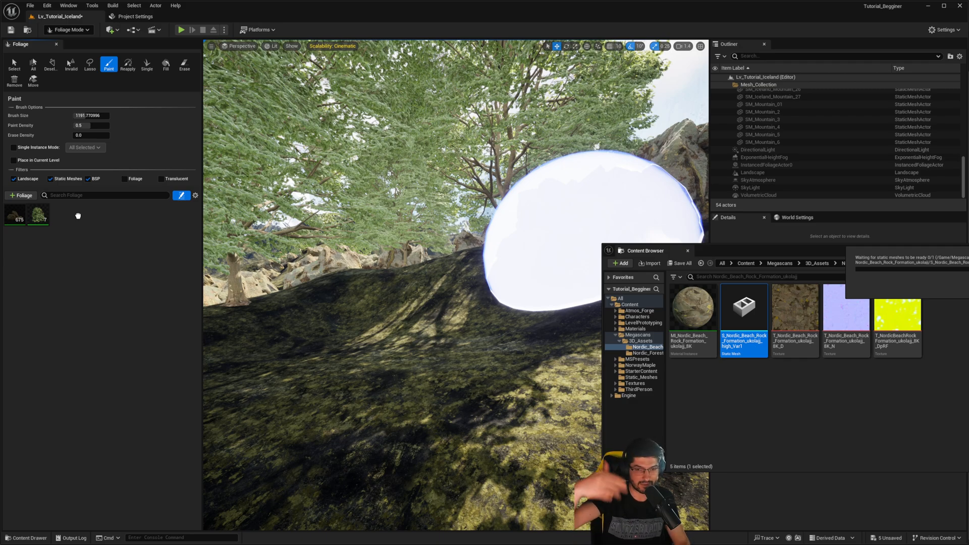
pyautogui.moveTo(77, 215); pyautogui.dragTo(77, 215)
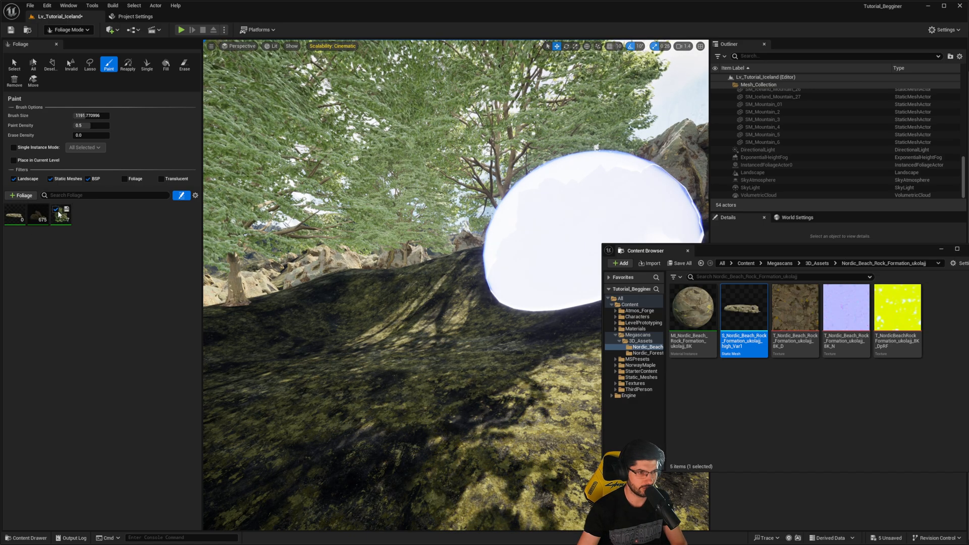
pyautogui.click(11, 212)
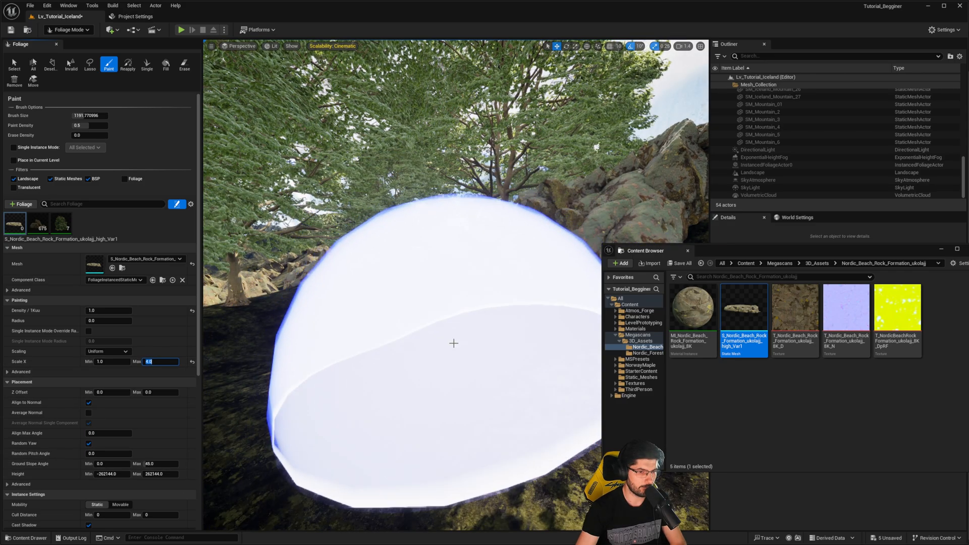
# - Paint large Nordic beach rocks on the mossy ground around the rock formations and beneath the maples
pyautogui.moveTo(452, 341)
pyautogui.mouseDown(button='right')
pyautogui.moveTo(424, 259)
pyautogui.moveTo(496, 207)
pyautogui.mouseUp(button='right')
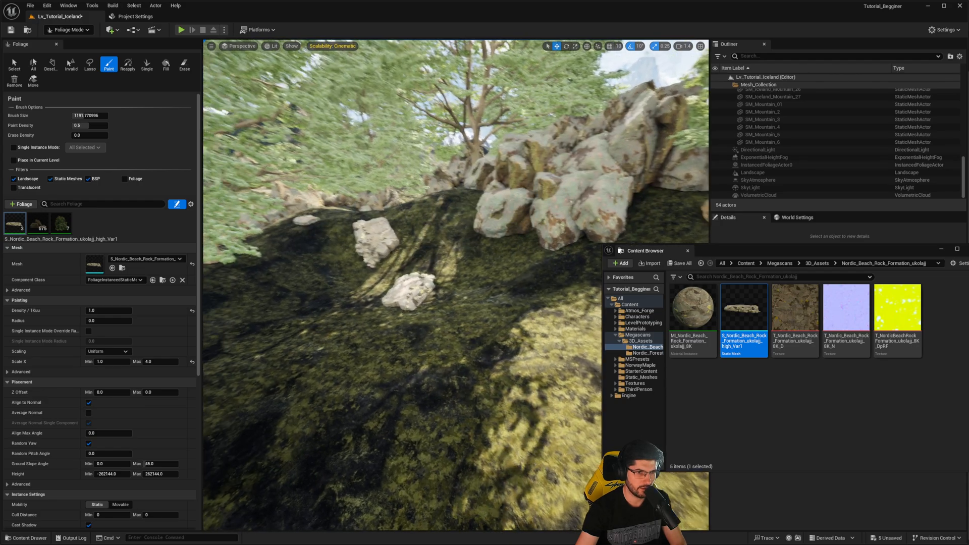
pyautogui.moveTo(609, 193)
pyautogui.mouseDown(button='right')
pyautogui.moveTo(555, 205)
pyautogui.moveTo(671, 208)
pyautogui.mouseUp(button='right')
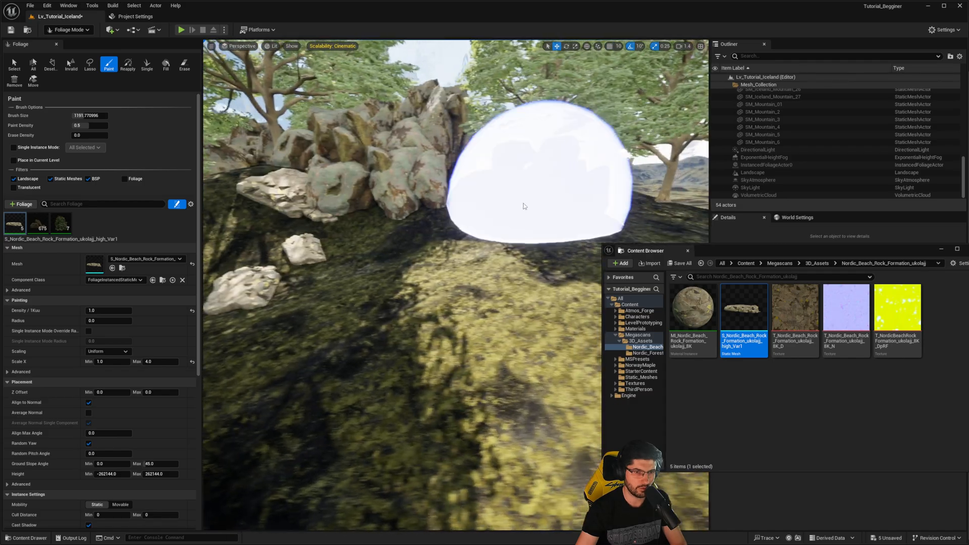
pyautogui.moveTo(560, 169)
pyautogui.mouseDown(button='right')
pyautogui.moveTo(530, 214)
pyautogui.moveTo(545, 202)
pyautogui.moveTo(484, 242)
pyautogui.moveTo(415, 256)
pyautogui.moveTo(364, 247)
pyautogui.mouseUp(button='right')
pyautogui.click(529, 214)
pyautogui.click(510, 238)
pyautogui.click(415, 256)
pyautogui.click(537, 238)
pyautogui.moveTo(536, 238); pyautogui.dragTo(485, 242, button='right')
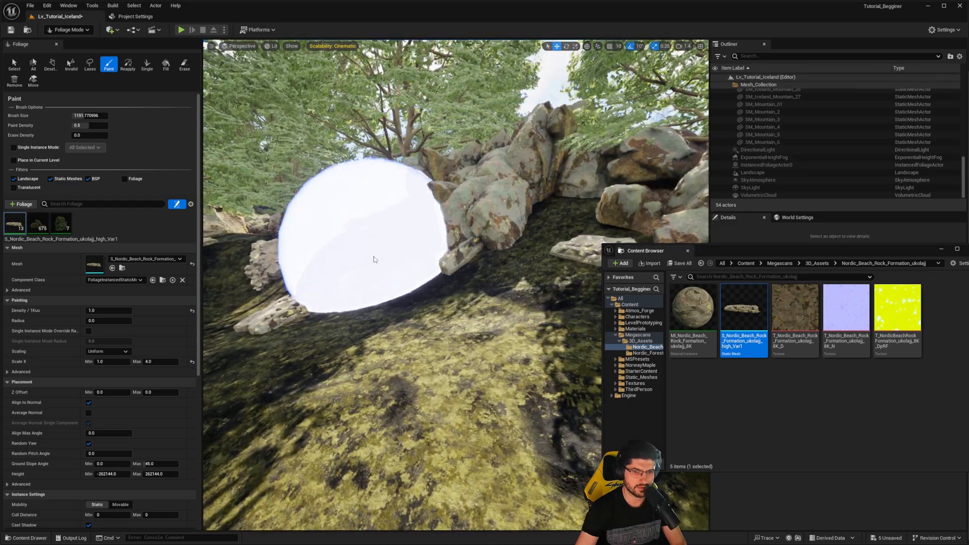
pyautogui.click(374, 259)
pyautogui.moveTo(374, 260); pyautogui.dragTo(353, 257, button='right')
pyautogui.moveTo(485, 236); pyautogui.dragTo(439, 241, button='right')
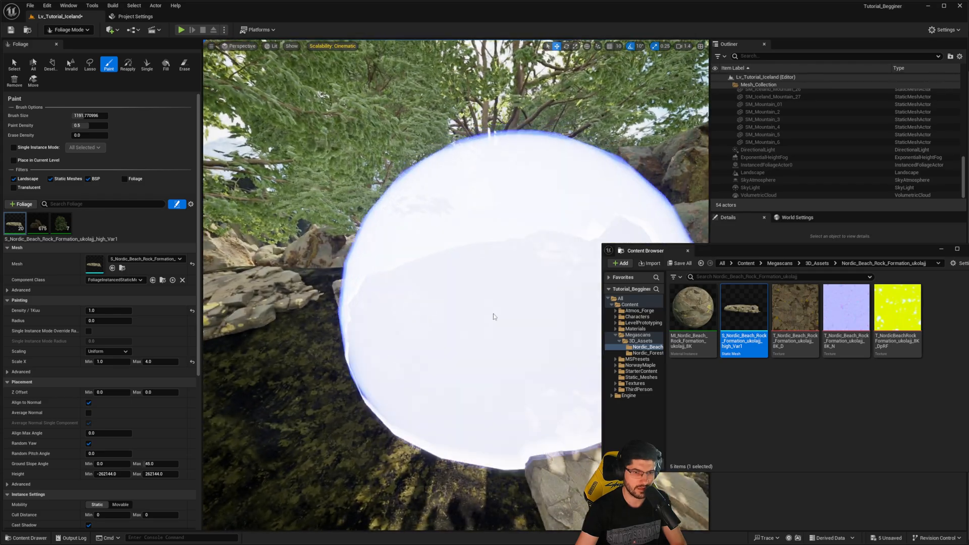
pyautogui.moveTo(493, 318)
pyautogui.mouseDown(button='right')
pyautogui.moveTo(429, 276)
pyautogui.moveTo(444, 258)
pyautogui.moveTo(434, 259)
pyautogui.mouseUp(button='right')
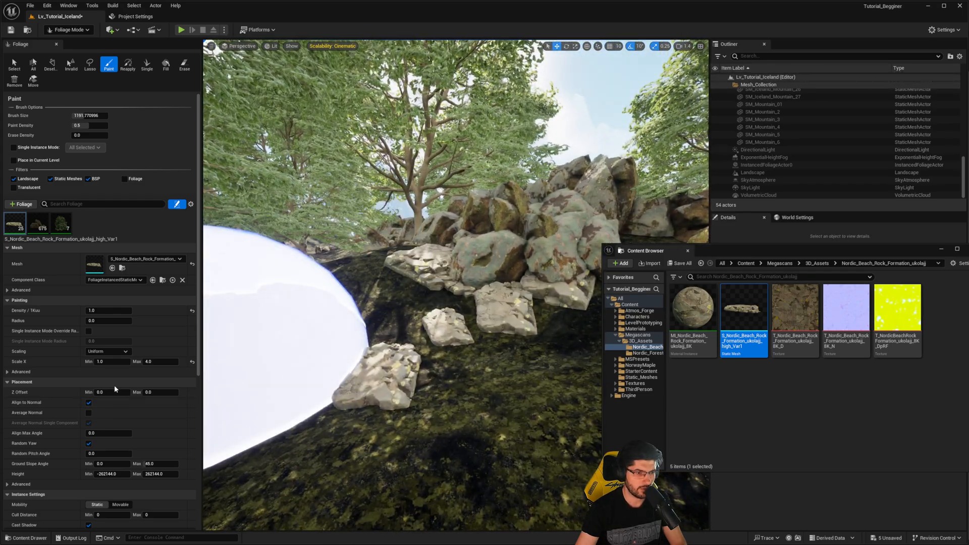
# - Set the beach rock's X scale range to 0.2–1.0 and density to 50.0, and paint small rocks over the ground
pyautogui.click(115, 363)
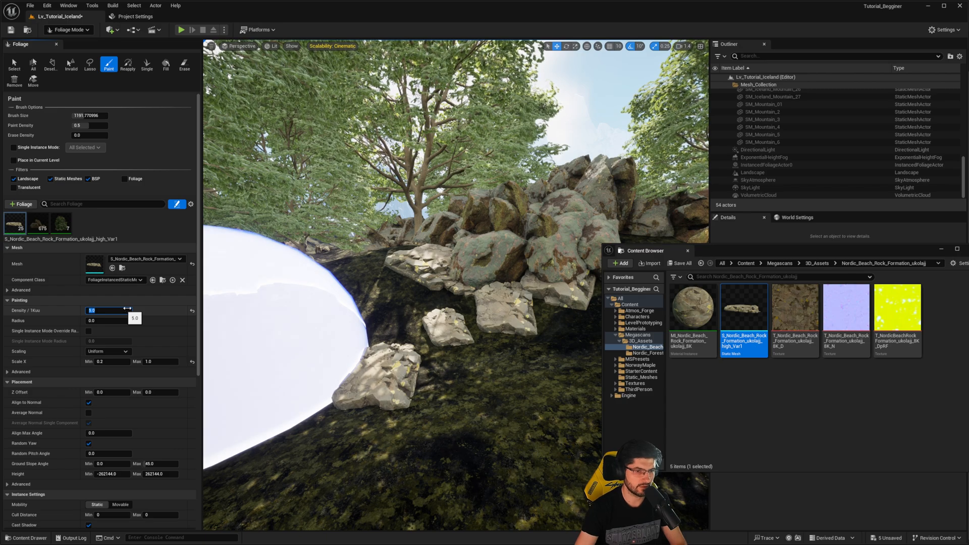
pyautogui.click(330, 290)
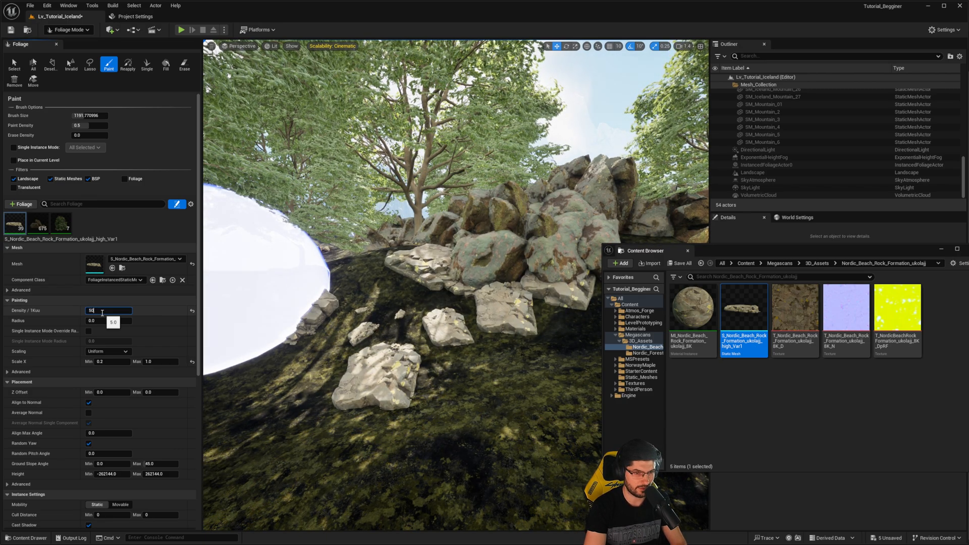
pyautogui.moveTo(523, 240); pyautogui.dragTo(434, 244, button='right')
pyautogui.click(346, 281)
pyautogui.moveTo(346, 281); pyautogui.dragTo(288, 283, button='right')
pyautogui.moveTo(423, 255); pyautogui.dragTo(626, 225, button='right')
pyautogui.click(626, 226)
# - Extend the dense scatter of small beach rocks across the ground toward the rock formations
pyautogui.moveTo(381, 196)
pyautogui.mouseDown(button='right')
pyautogui.moveTo(530, 201)
pyautogui.moveTo(568, 234)
pyautogui.moveTo(661, 247)
pyautogui.moveTo(641, 252)
pyautogui.mouseUp(button='right')
pyautogui.click(539, 234)
pyautogui.click(517, 318)
pyautogui.moveTo(517, 318)
pyautogui.mouseDown(button='right')
pyautogui.moveTo(403, 272)
pyautogui.moveTo(489, 231)
pyautogui.moveTo(404, 283)
pyautogui.moveTo(308, 383)
pyautogui.mouseUp(button='right')
pyautogui.click(403, 272)
pyautogui.click(489, 231)
pyautogui.moveTo(308, 382)
pyautogui.mouseDown()
pyautogui.moveTo(489, 298)
pyautogui.moveTo(514, 245)
pyautogui.mouseUp()
pyautogui.press('w')
pyautogui.moveTo(514, 244)
pyautogui.mouseDown(button='right')
pyautogui.moveTo(512, 315)
pyautogui.moveTo(507, 253)
pyautogui.moveTo(479, 235)
pyautogui.moveTo(503, 253)
pyautogui.mouseUp(button='right')
pyautogui.press('w')
pyautogui.press('s')
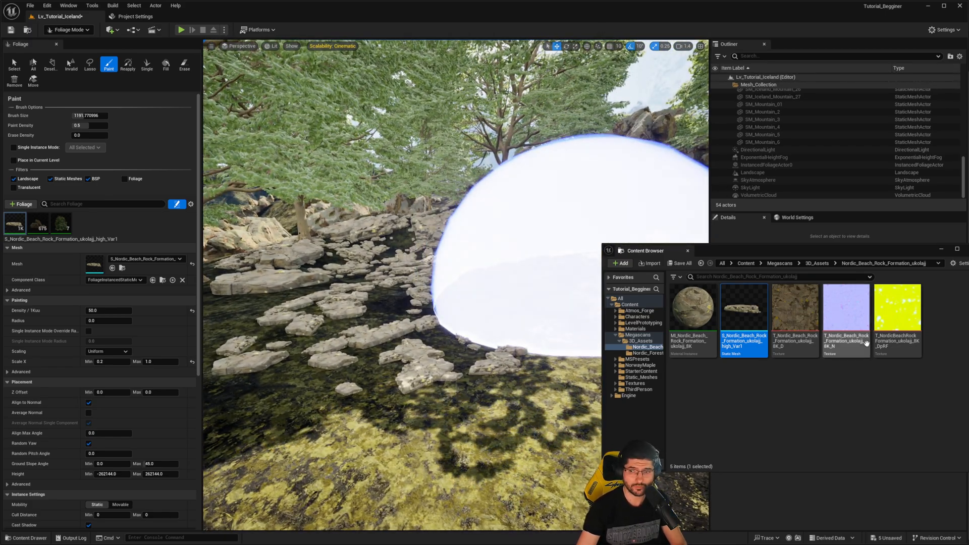
# - Examine the NorwayMaple PivotPainter geometry meshes for sapling and seedling plants suited to ground cover
pyautogui.click(744, 263)
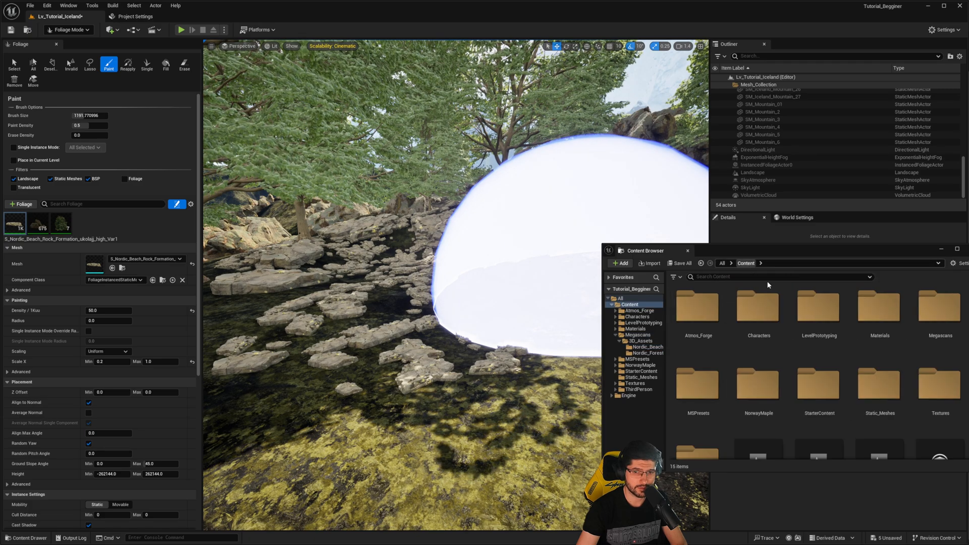
pyautogui.doubleClick(767, 398)
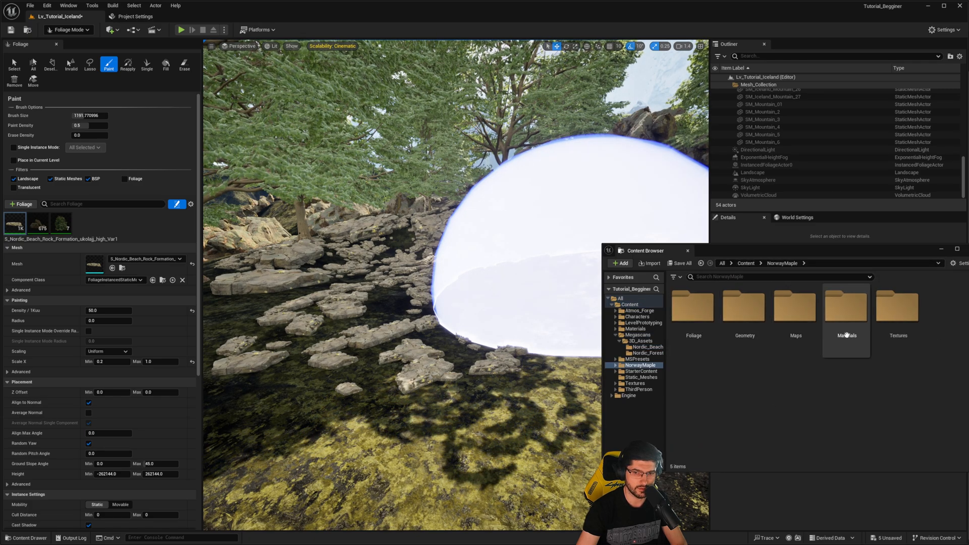
pyautogui.doubleClick(744, 328)
pyautogui.doubleClick(686, 318)
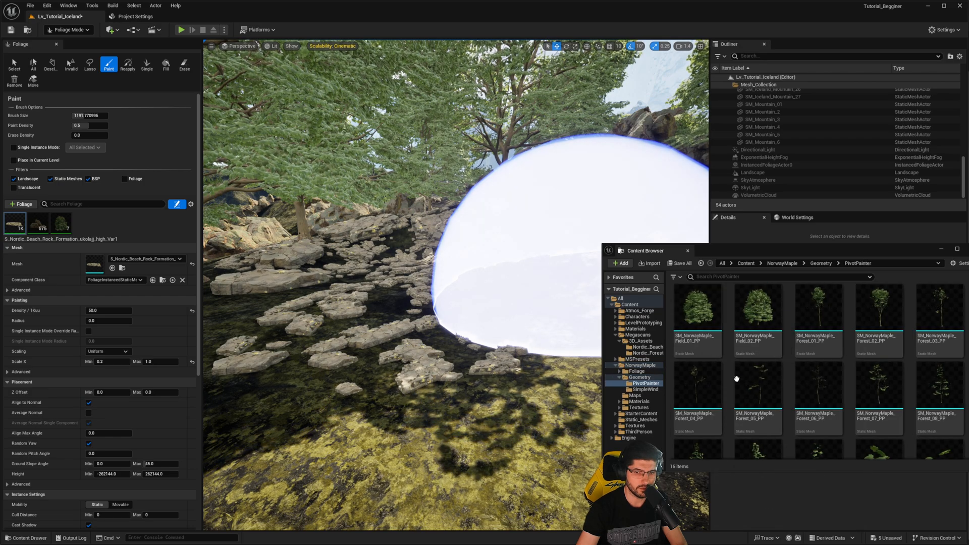
pyautogui.scroll(-2, 807, 403)
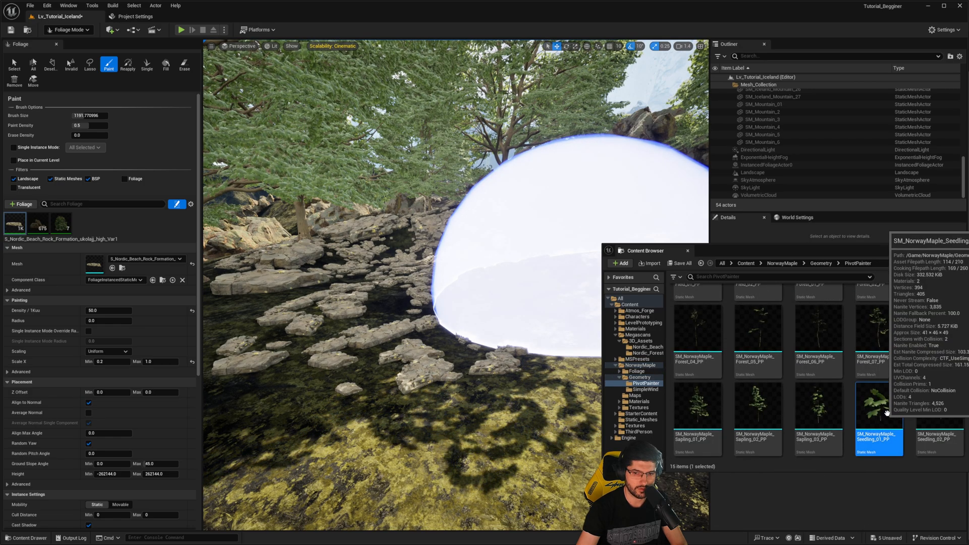
pyautogui.click(917, 406)
pyautogui.scroll(3, 929, 368)
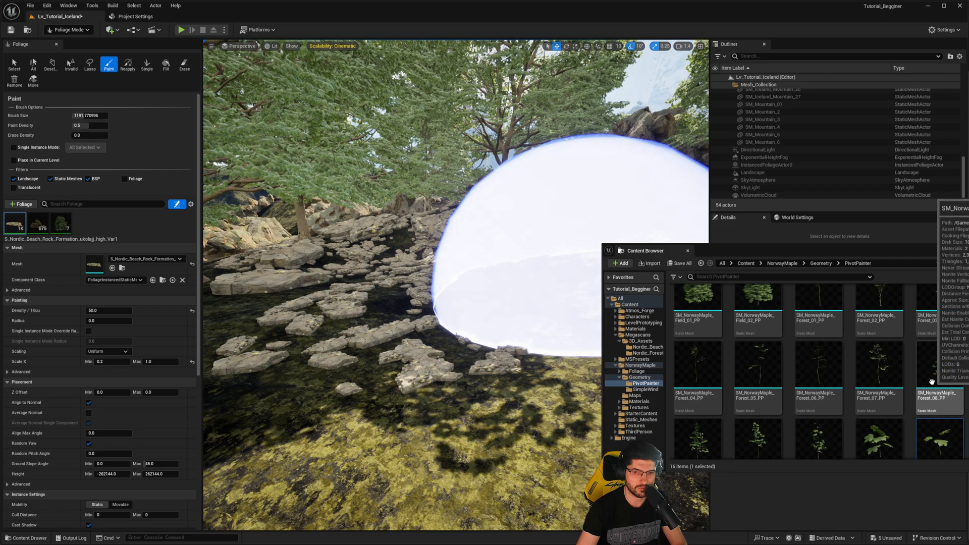
# - Switch to Quixel Bridge, clear the Nordic and Stone search terms, and search for "nordic plant"
pyautogui.moveTo(815, 255); pyautogui.dragTo(0, 217)
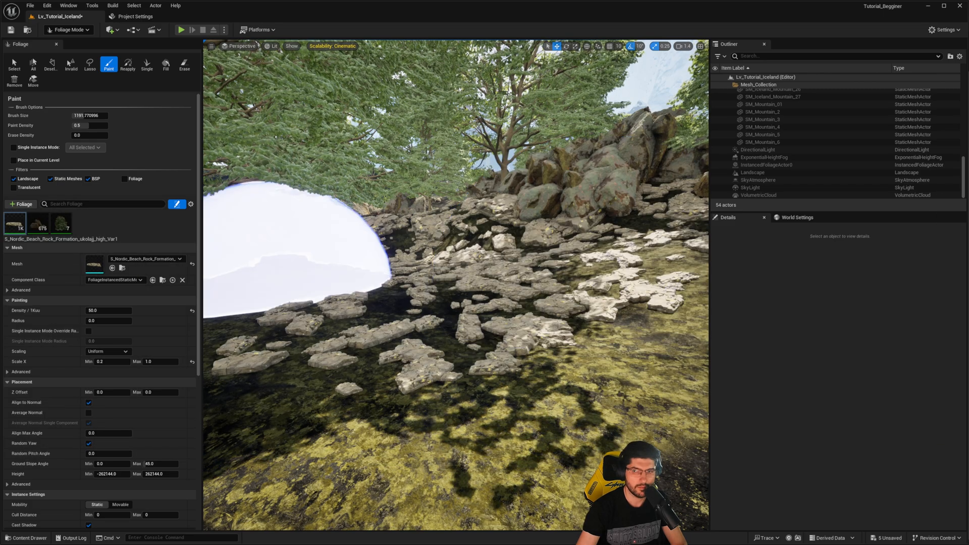
pyautogui.moveTo(968, 151); pyautogui.dragTo(473, 132)
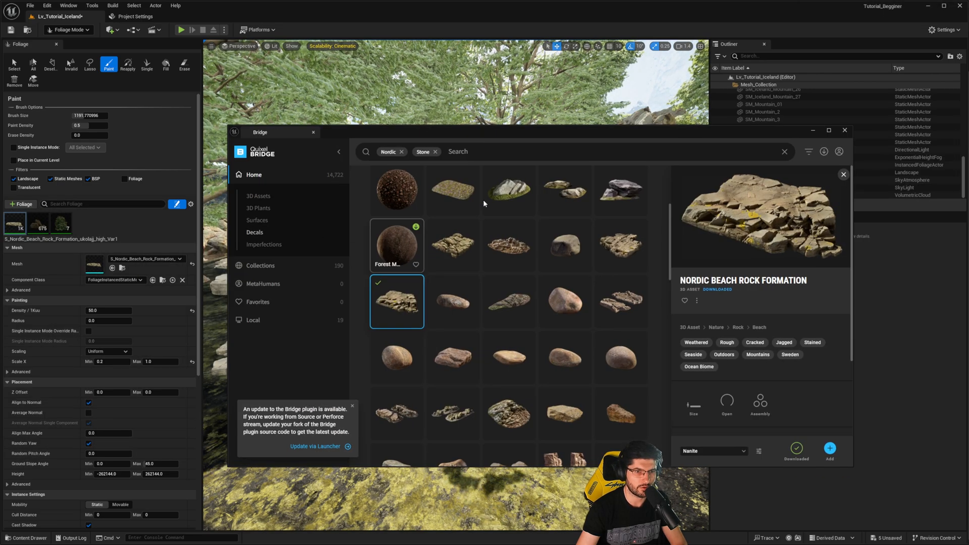
pyautogui.click(402, 152)
pyautogui.click(399, 152)
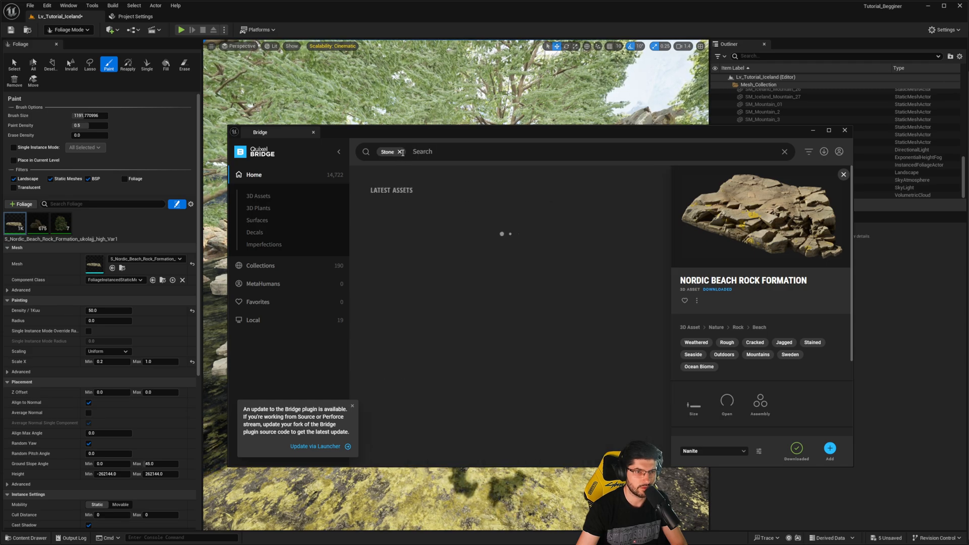
pyautogui.write('nordic ')
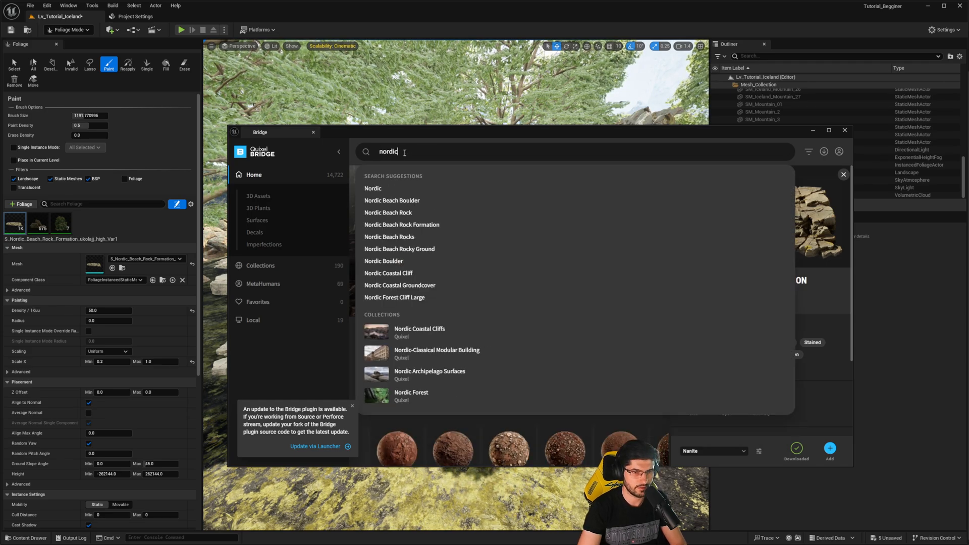
pyautogui.write('plant')
pyautogui.press('Return')
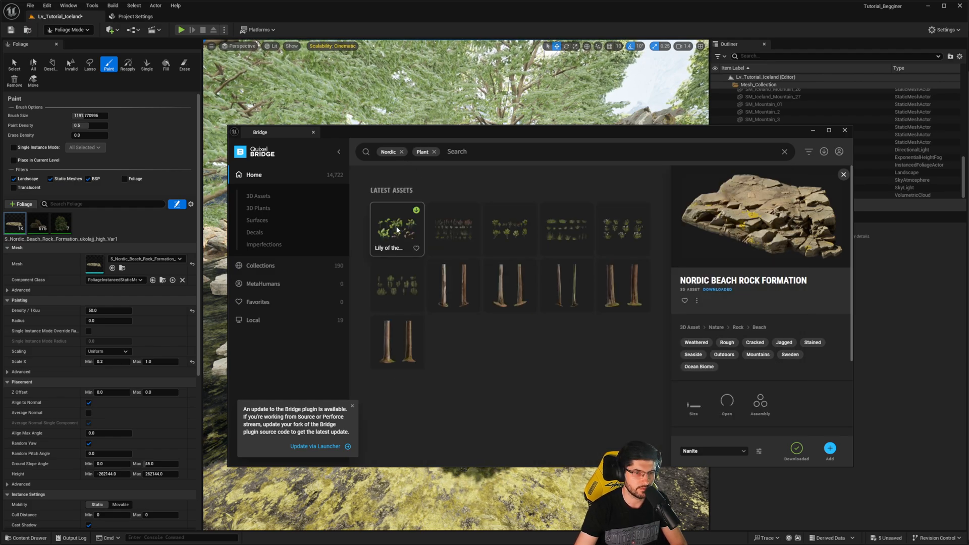
# - Download the Lily of the Valley plant at Highest Quality and add it to the project
pyautogui.click(396, 230)
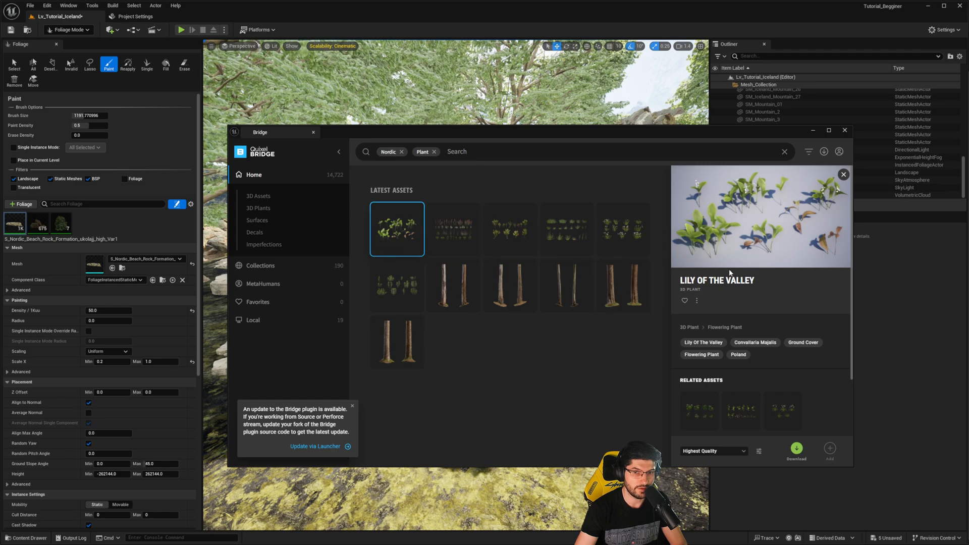
pyautogui.click(713, 453)
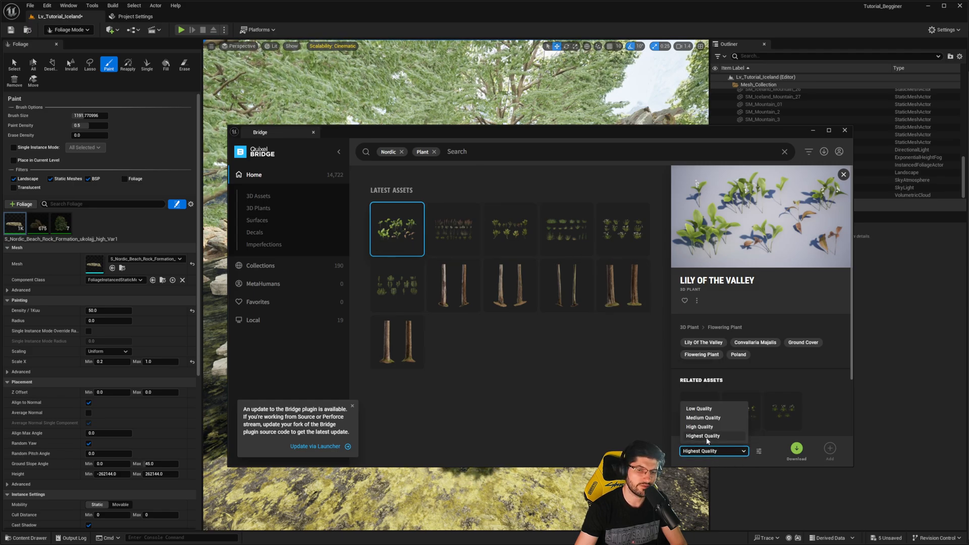
pyautogui.click(707, 437)
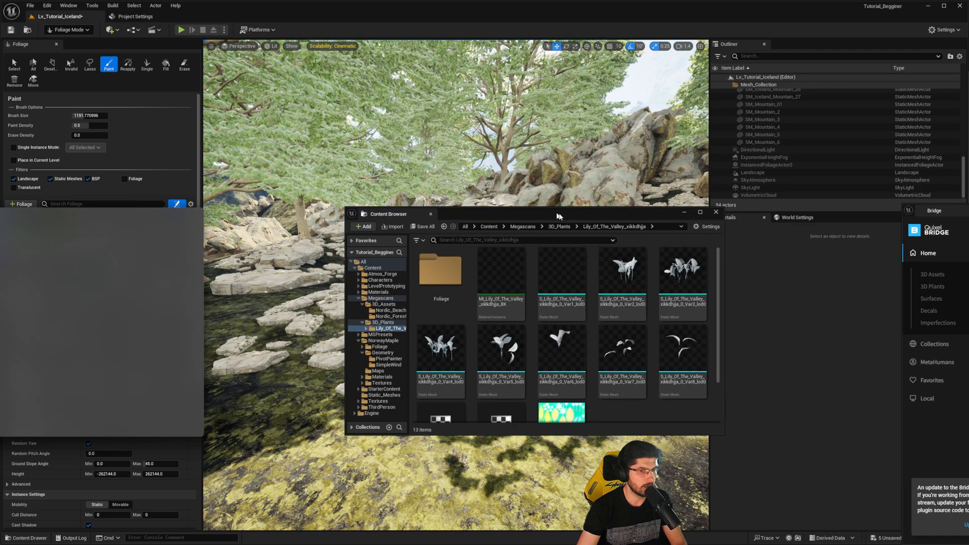
pyautogui.moveTo(558, 216); pyautogui.dragTo(601, 220)
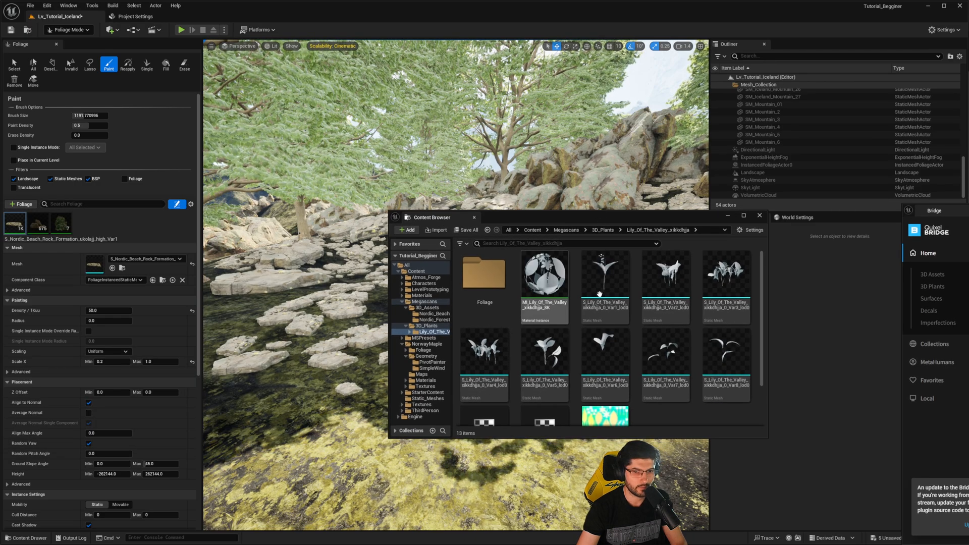
# - Add the Lily of the Valley Var2 through Var8 static meshes to the foliage types
pyautogui.click(564, 288)
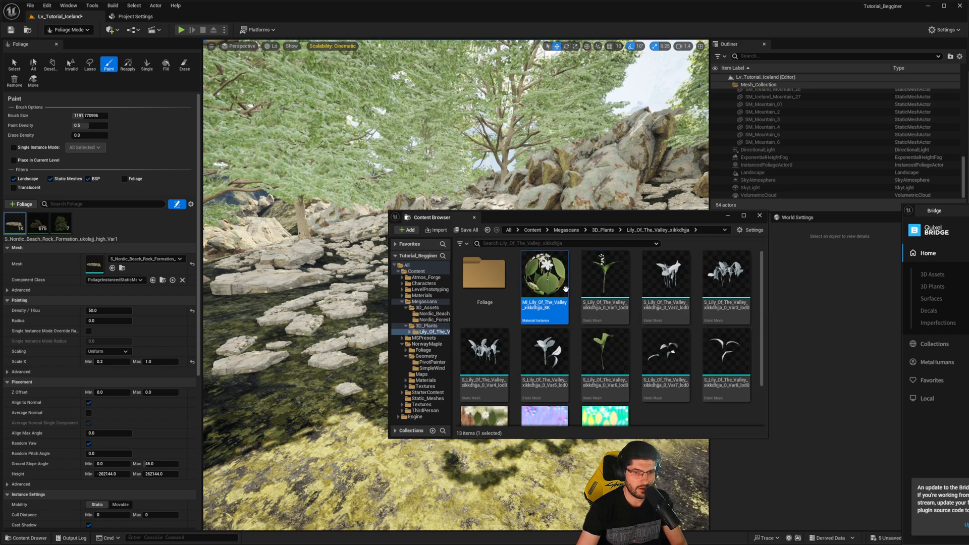
pyautogui.scroll(-1, 627, 336)
pyautogui.scroll(1, 704, 280)
pyautogui.click(660, 276)
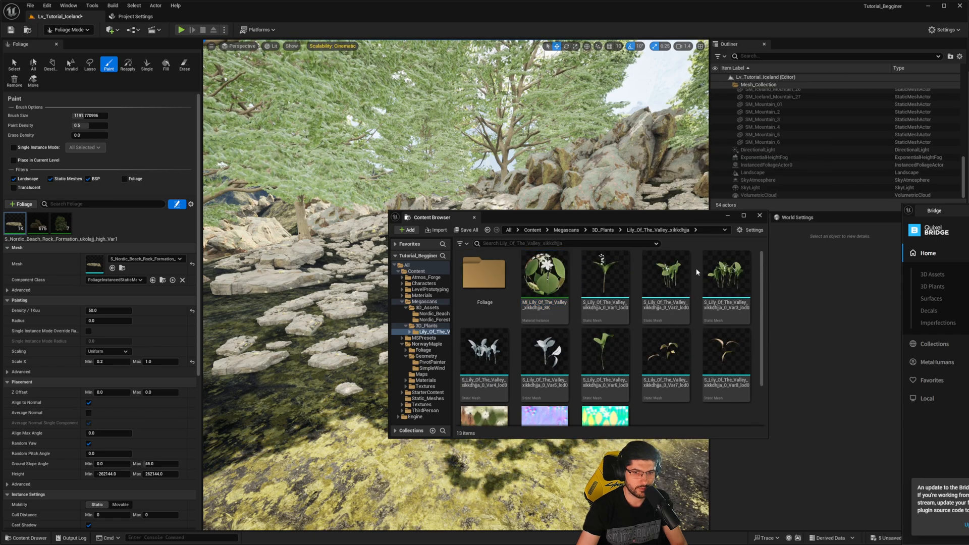
pyautogui.keyDown('shift'); pyautogui.click(731, 358); pyautogui.keyUp('shift')
pyautogui.scroll(-3, 651, 312)
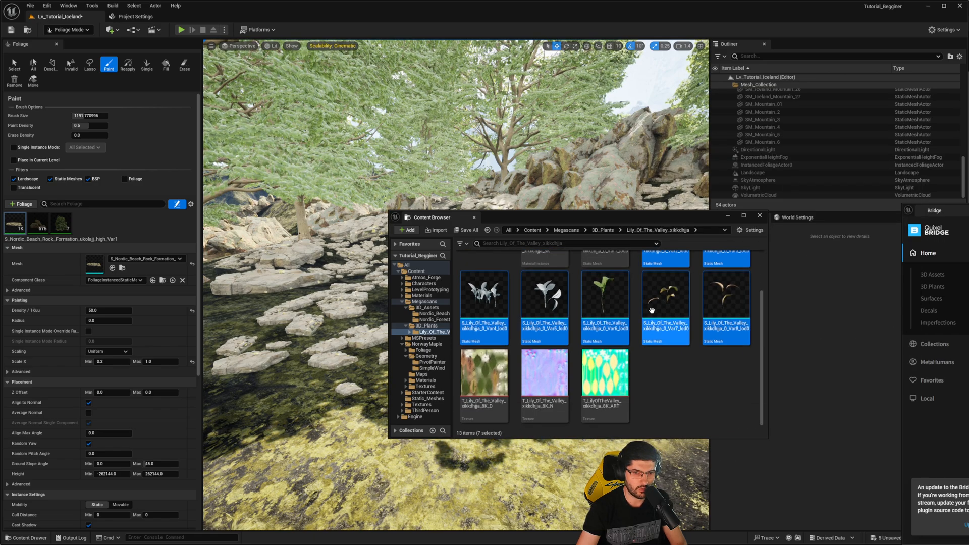
pyautogui.scroll(3, 618, 320)
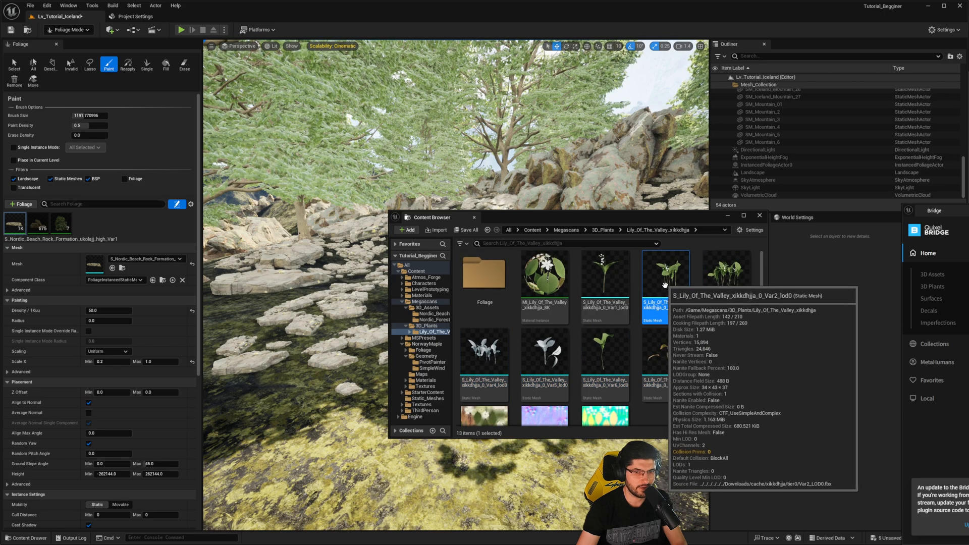
pyautogui.moveTo(670, 321); pyautogui.dragTo(124, 240)
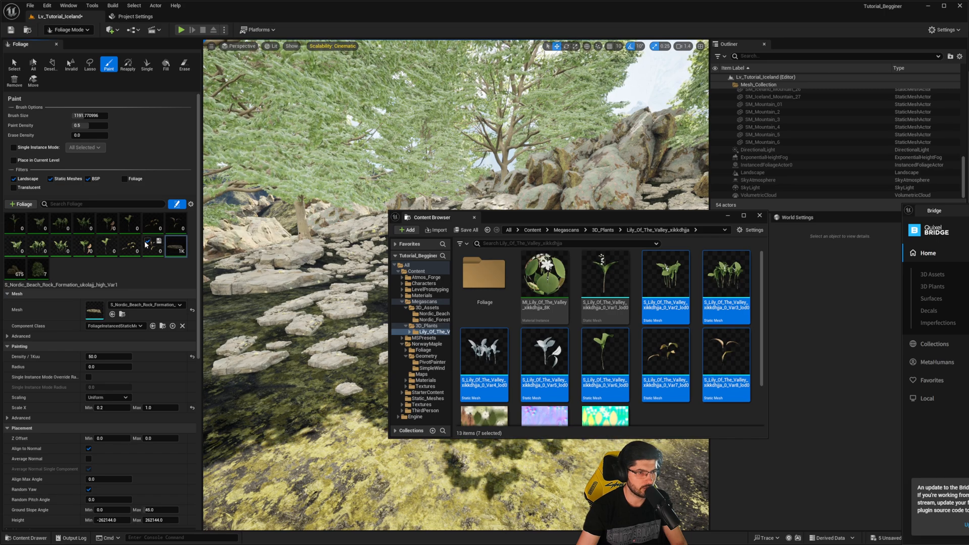
# - Select the seven added Lily of the Valley foliage types together and minimize the Content Browser
pyautogui.click(14, 253)
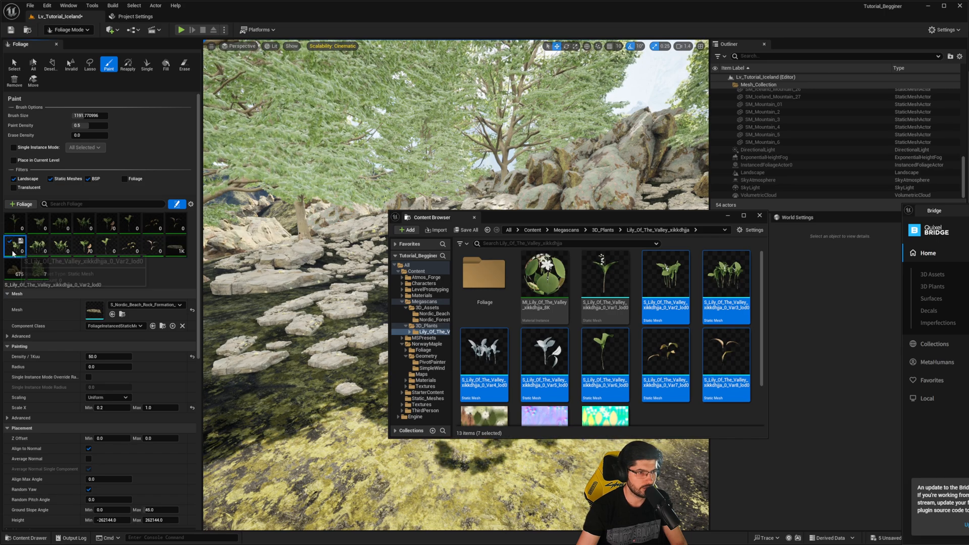
pyautogui.keyDown('shift'); pyautogui.click(152, 247); pyautogui.keyUp('shift')
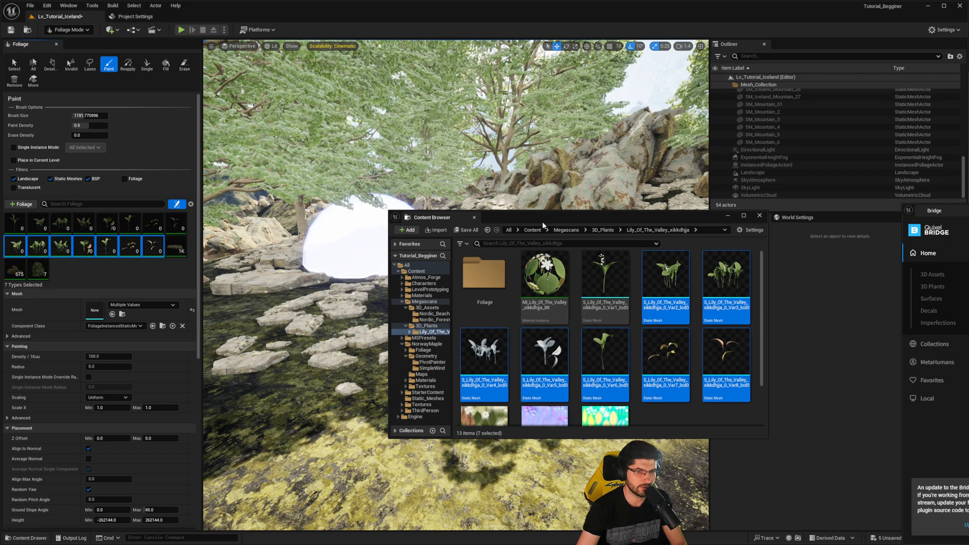
pyautogui.click(728, 215)
# - Paint Lily of the Valley plants at density 100.0 among the scattered rocks and inspect them up close
pyautogui.press('s')
pyautogui.moveTo(429, 283)
pyautogui.mouseDown(button='right')
pyautogui.moveTo(447, 318)
pyautogui.moveTo(446, 305)
pyautogui.mouseUp(button='right')
pyautogui.click(107, 355)
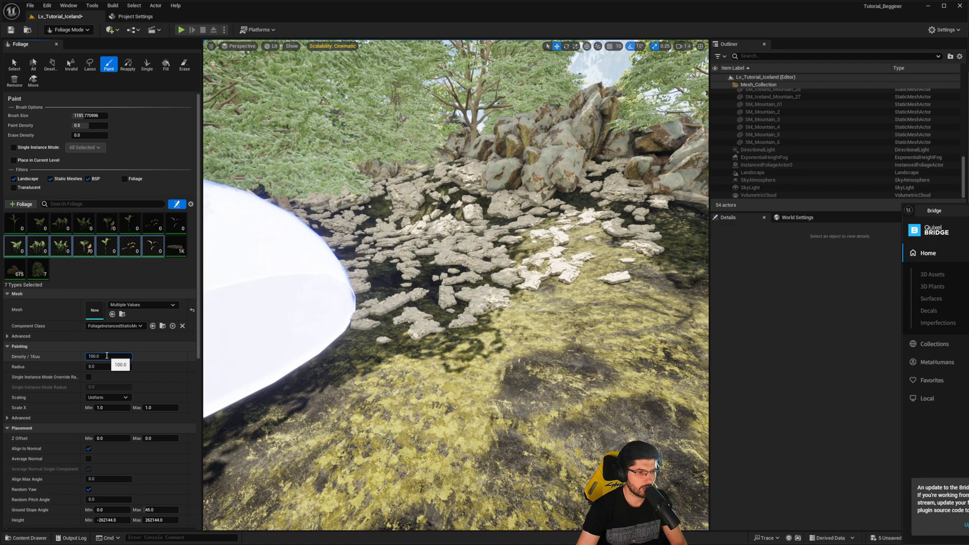
pyautogui.click(426, 255)
pyautogui.press('w')
pyautogui.moveTo(514, 200)
pyautogui.mouseDown(button='right')
pyautogui.moveTo(497, 201)
pyautogui.moveTo(492, 227)
pyautogui.mouseUp(button='right')
pyautogui.press('w')
pyautogui.press('s')
pyautogui.keyDown('shift'); pyautogui.moveTo(486, 343); pyautogui.dragTo(406, 284); pyautogui.keyUp('shift')
pyautogui.press('w')
pyautogui.moveTo(407, 283); pyautogui.dragTo(406, 278, button='right')
pyautogui.press('s')
# - Set the lily types' density to 200.0 and maximum X scale to 5.0, and paint over the rocky ground
pyautogui.click(101, 358)
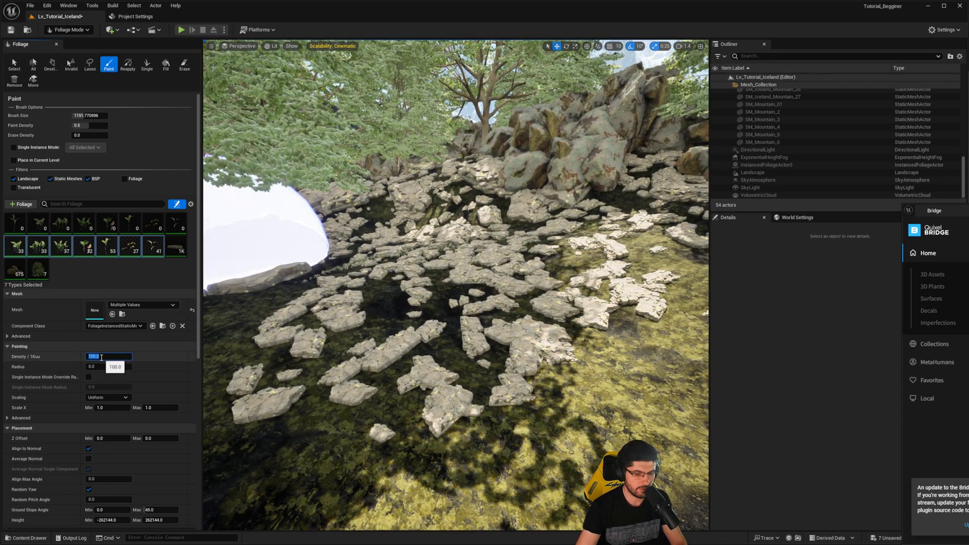
pyautogui.click(153, 408)
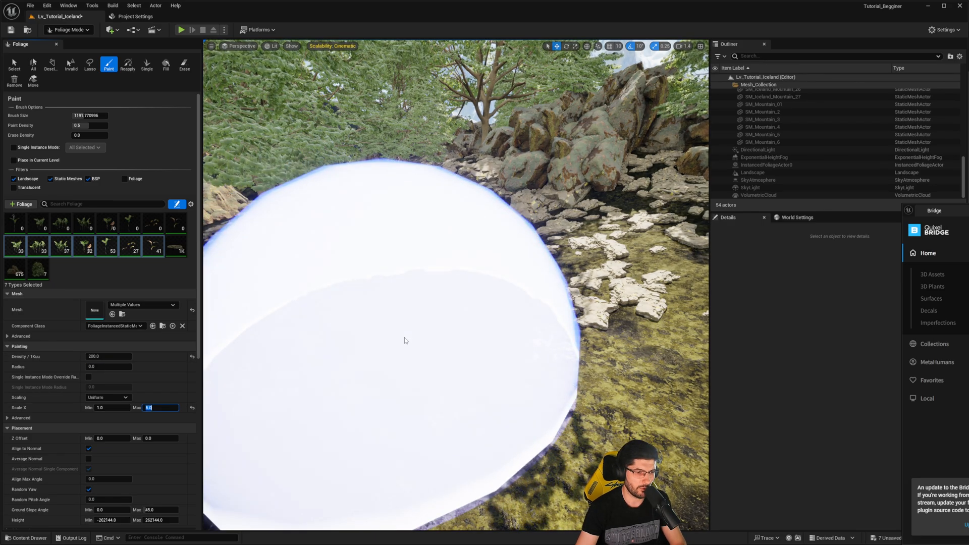
pyautogui.press('s')
pyautogui.moveTo(404, 340); pyautogui.dragTo(423, 334, button='right')
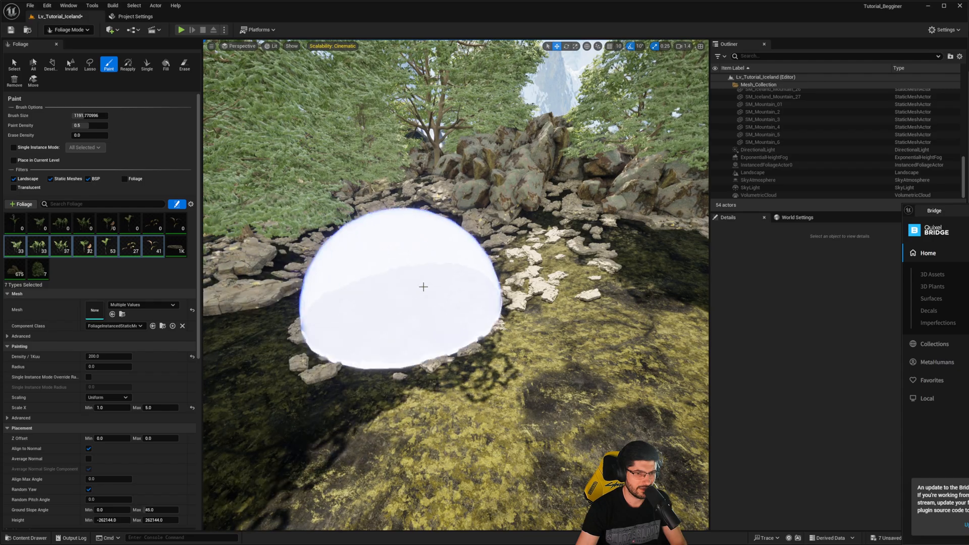
pyautogui.click(422, 281)
pyautogui.press('w')
pyautogui.moveTo(487, 259)
pyautogui.mouseDown(button='right')
pyautogui.moveTo(475, 255)
pyautogui.moveTo(461, 281)
pyautogui.mouseUp(button='right')
pyautogui.press('s')
pyautogui.keyDown('shift'); pyautogui.click(461, 283); pyautogui.keyUp('shift')
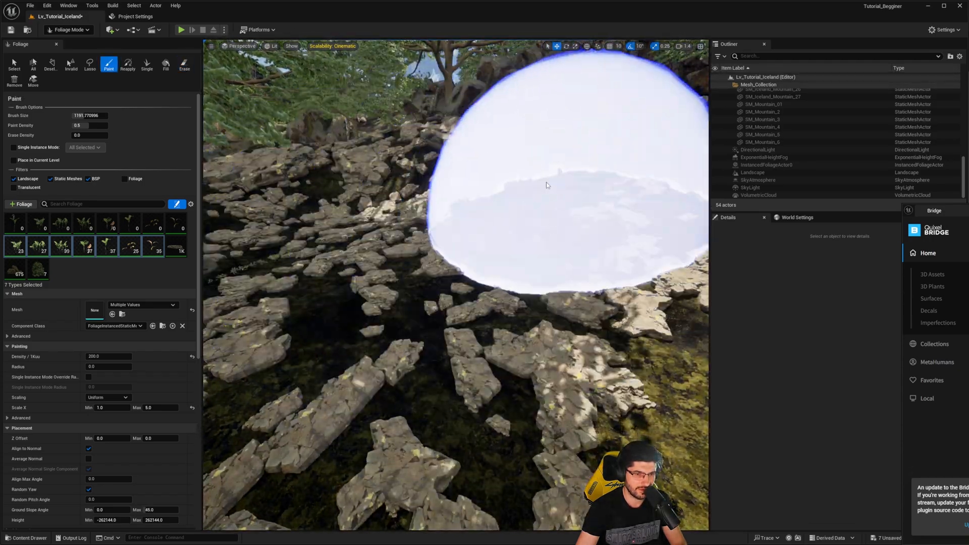
# - Erase most of the painted lily plants, reduce their minimum X scale, and set the maximum to 2.0
pyautogui.press('s')
pyautogui.moveTo(572, 188); pyautogui.dragTo(535, 217, button='right')
pyautogui.keyDown('shift'); pyautogui.moveTo(499, 232); pyautogui.dragTo(345, 288); pyautogui.keyUp('shift')
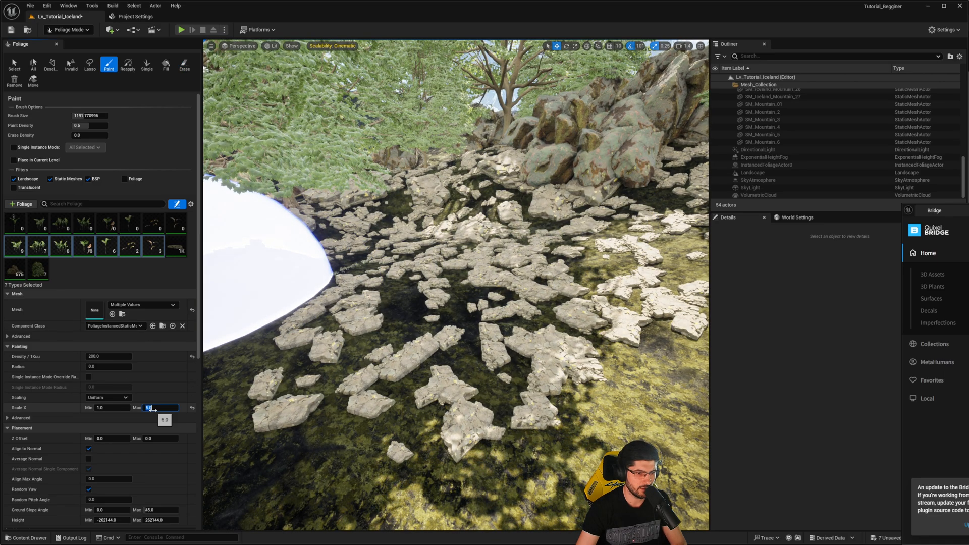
pyautogui.click(122, 407)
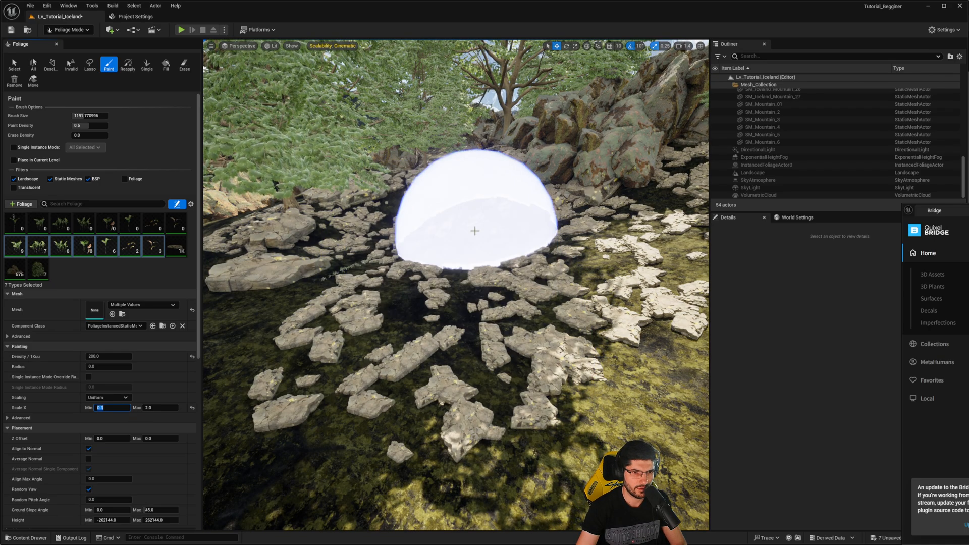
# - Paint Lily of the Valley plants with minimum X scale 0.3 over the scattered rocks in front of the boulders and trees
pyautogui.moveTo(441, 226); pyautogui.dragTo(456, 218, button='right')
pyautogui.moveTo(456, 219); pyautogui.dragTo(558, 199)
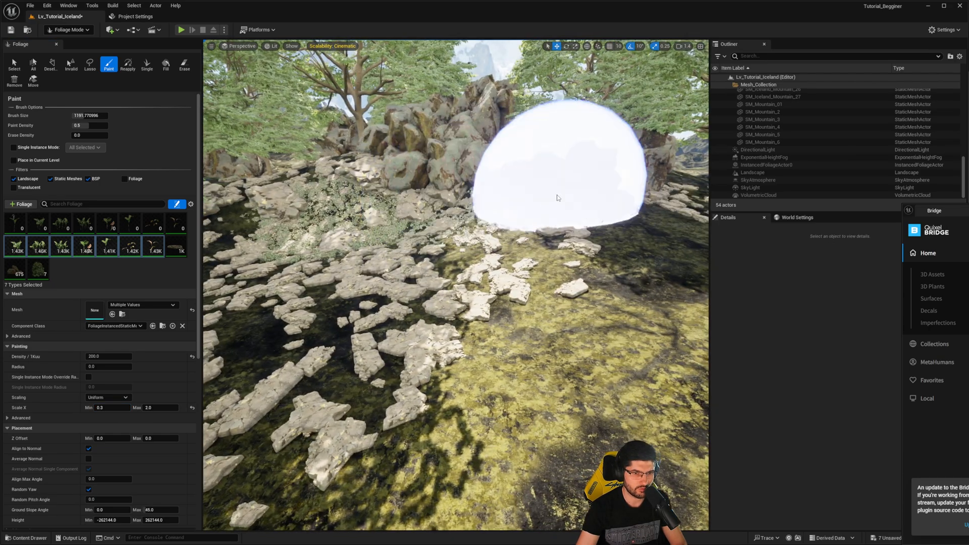
pyautogui.moveTo(558, 199); pyautogui.dragTo(590, 214, button='right')
pyautogui.moveTo(525, 258); pyautogui.dragTo(403, 288)
pyautogui.moveTo(403, 288); pyautogui.dragTo(358, 293, button='right')
pyautogui.moveTo(358, 292); pyautogui.dragTo(341, 295)
pyautogui.moveTo(340, 295); pyautogui.dragTo(364, 299, button='right')
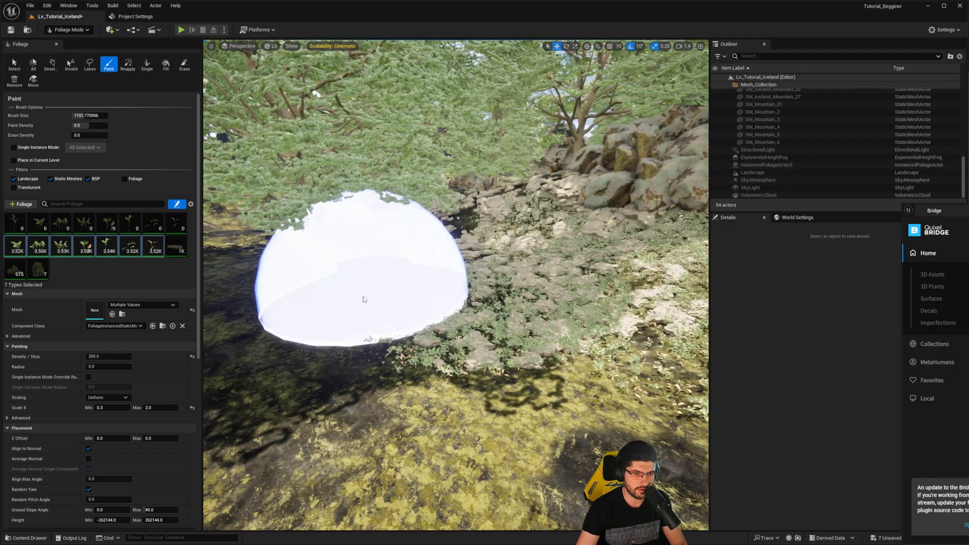
# - Extend the painted lily cover across the mossy slope in the foreground
pyautogui.moveTo(426, 261)
pyautogui.mouseDown(button='right')
pyautogui.moveTo(371, 294)
pyautogui.moveTo(433, 283)
pyautogui.moveTo(464, 297)
pyautogui.moveTo(508, 345)
pyautogui.moveTo(502, 389)
pyautogui.moveTo(532, 357)
pyautogui.mouseUp(button='right')
pyautogui.press('w')
pyautogui.press('s')
pyautogui.click(503, 389)
pyautogui.moveTo(532, 357); pyautogui.dragTo(625, 264)
pyautogui.moveTo(625, 263); pyautogui.dragTo(534, 283, button='right')
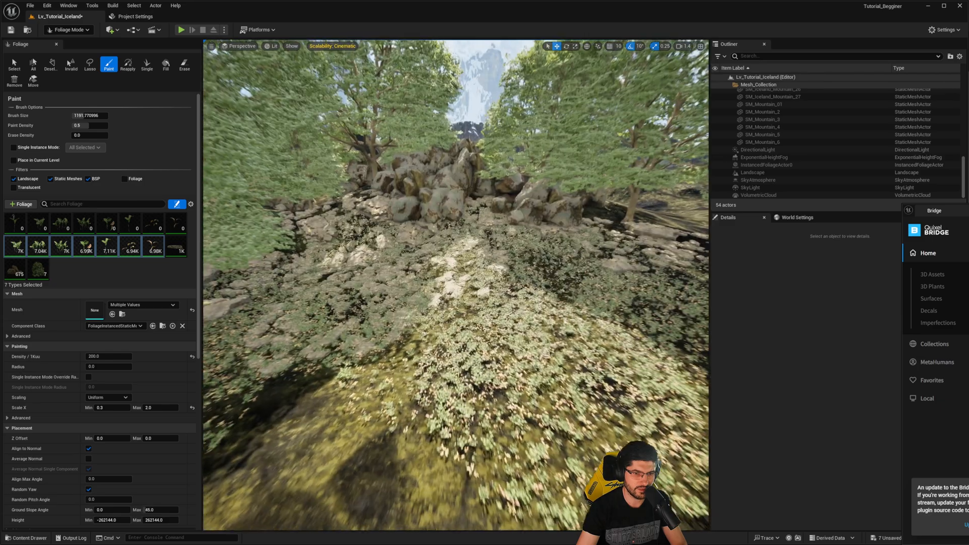
pyautogui.click(354, 407)
pyautogui.press('w')
pyautogui.moveTo(353, 407); pyautogui.dragTo(328, 383, button='right')
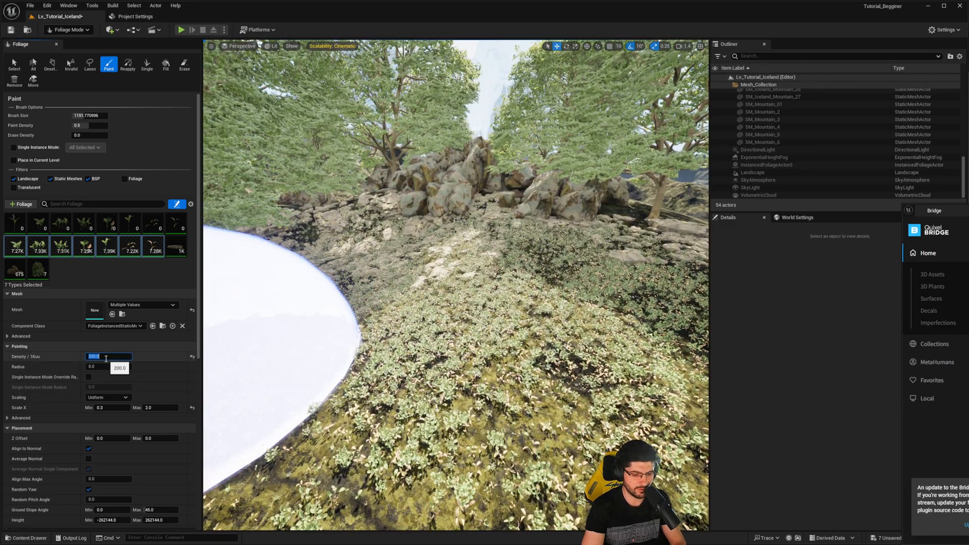
# - Set the lily types' density to 500.0, shrink the brush to about 611, and paint the rocky ground at the slope's far edges
pyautogui.moveTo(454, 199); pyautogui.dragTo(465, 218, button='right')
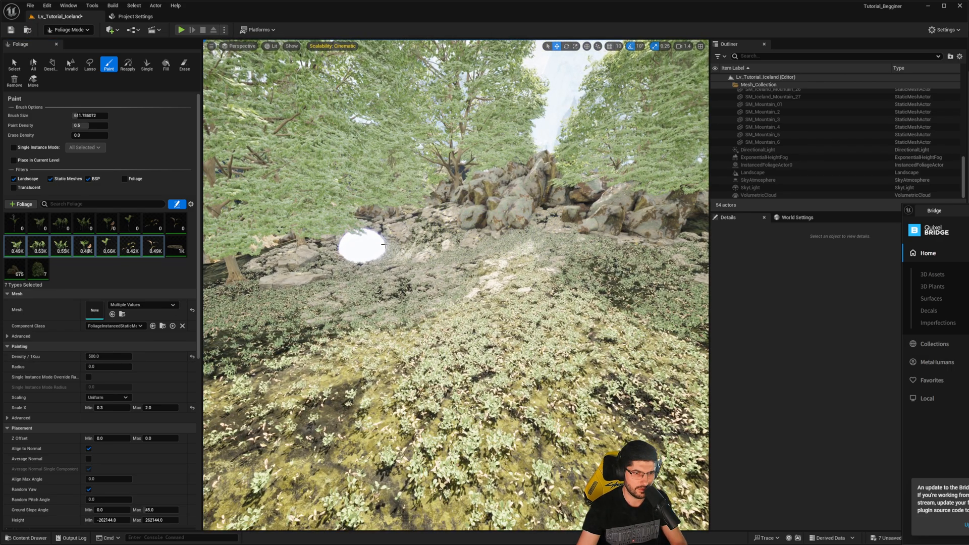
pyautogui.moveTo(276, 273); pyautogui.dragTo(454, 225)
pyautogui.moveTo(463, 221); pyautogui.dragTo(514, 221, button='right')
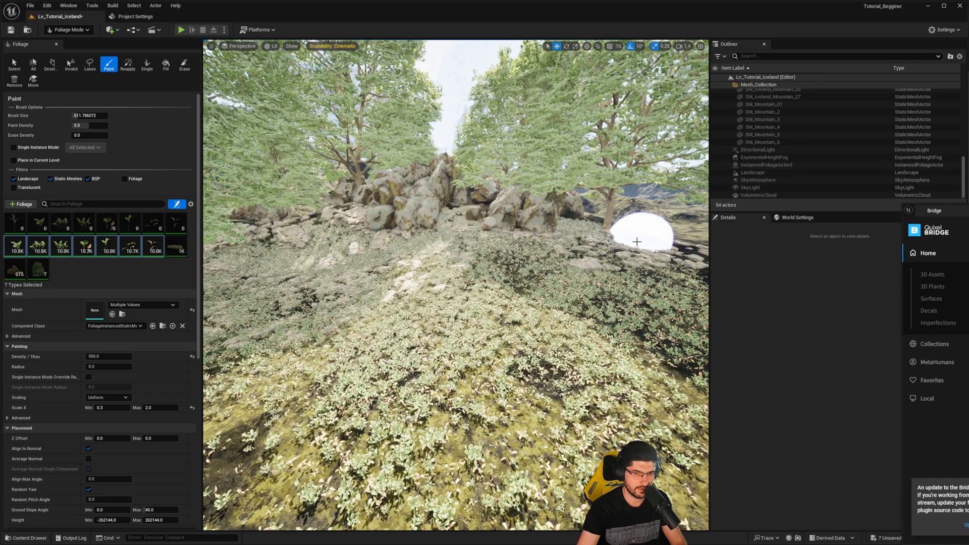
pyautogui.moveTo(637, 242); pyautogui.dragTo(324, 254, button='right')
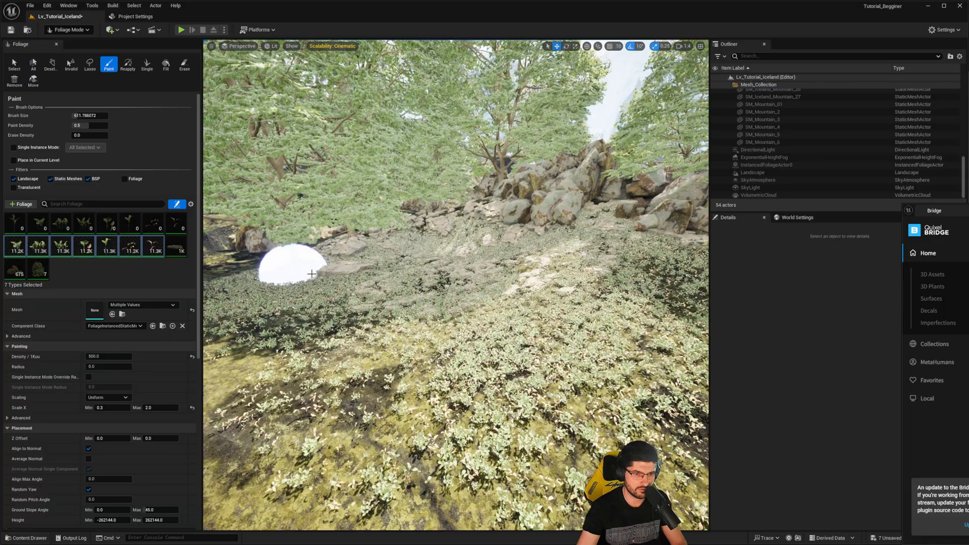
pyautogui.moveTo(383, 262); pyautogui.dragTo(429, 263)
pyautogui.moveTo(429, 263)
pyautogui.mouseDown(button='right')
pyautogui.moveTo(500, 263)
pyautogui.moveTo(403, 242)
pyautogui.mouseUp(button='right')
pyautogui.press('w')
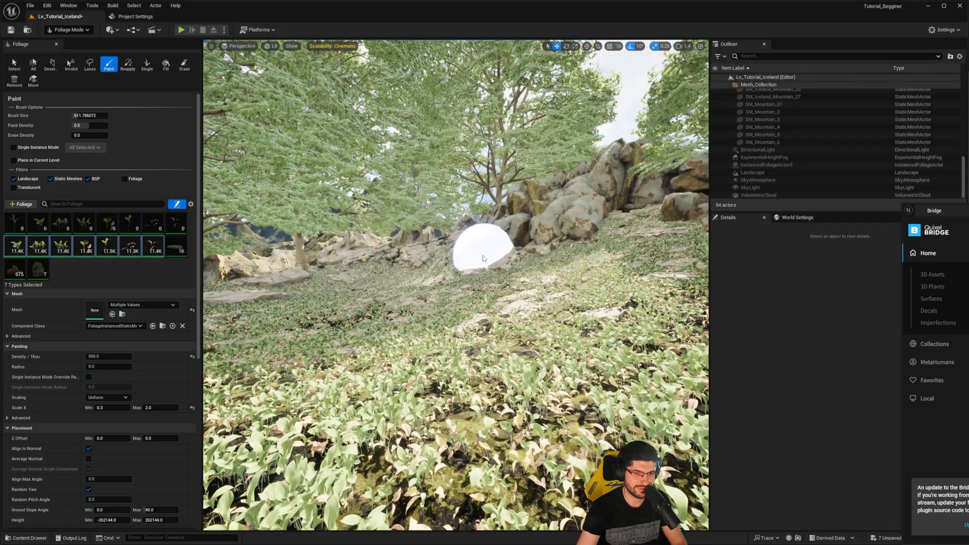
# - Touch up the lily cover on the near slope, filling in the sparse patches between the existing plants
pyautogui.moveTo(483, 258); pyautogui.dragTo(534, 282, button='right')
pyautogui.keyDown('shift'); pyautogui.moveTo(455, 328); pyautogui.dragTo(508, 319); pyautogui.keyUp('shift')
pyautogui.moveTo(508, 320); pyautogui.dragTo(514, 337, button='right')
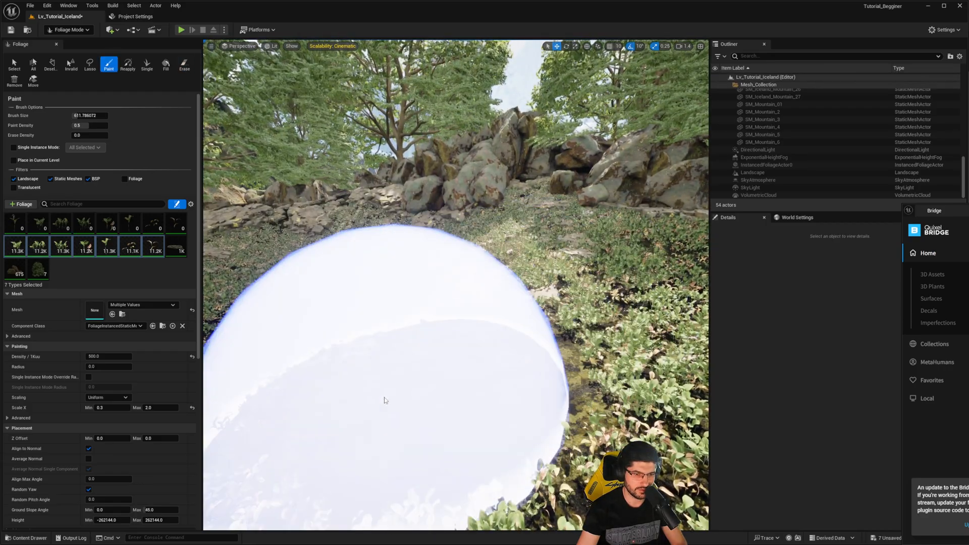
pyautogui.moveTo(386, 400)
pyautogui.mouseDown()
pyautogui.moveTo(471, 347)
pyautogui.moveTo(415, 385)
pyautogui.moveTo(565, 234)
pyautogui.mouseUp()
pyautogui.press('d')
pyautogui.moveTo(565, 234)
pyautogui.mouseDown(button='right')
pyautogui.moveTo(555, 232)
pyautogui.moveTo(559, 298)
pyautogui.moveTo(558, 282)
pyautogui.mouseUp(button='right')
pyautogui.press('s')
pyautogui.moveTo(558, 307); pyautogui.dragTo(536, 307)
pyautogui.moveTo(536, 307)
pyautogui.mouseDown(button='right')
pyautogui.moveTo(536, 267)
pyautogui.moveTo(534, 282)
pyautogui.mouseUp(button='right')
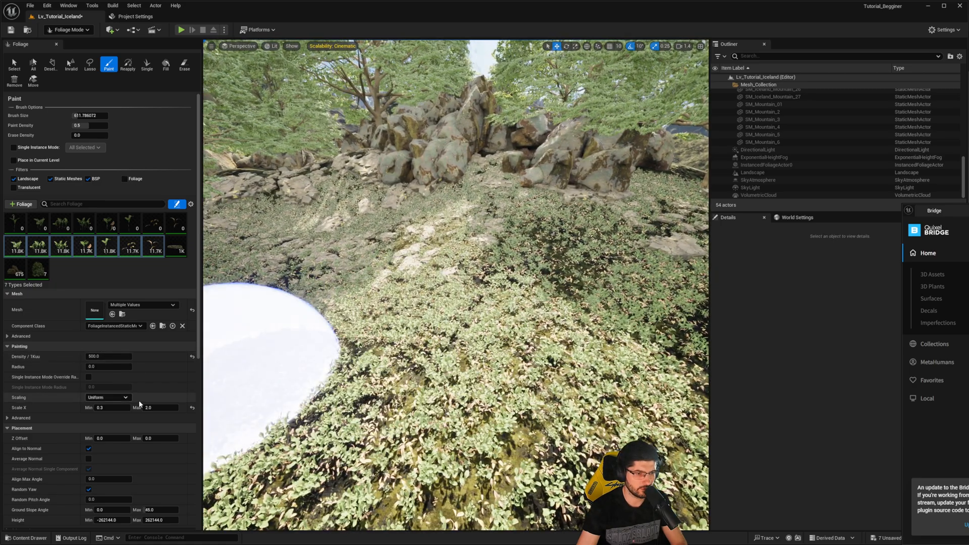
# - Set the lily types' maximum X scale to 5.0, paint a patch of larger plants on the slope, and return to Selection Mode
pyautogui.click(160, 408)
pyautogui.moveTo(499, 344)
pyautogui.mouseDown()
pyautogui.moveTo(340, 360)
pyautogui.moveTo(409, 351)
pyautogui.mouseUp()
pyautogui.moveTo(409, 351)
pyautogui.mouseDown(button='right')
pyautogui.moveTo(381, 298)
pyautogui.moveTo(423, 315)
pyautogui.mouseUp(button='right')
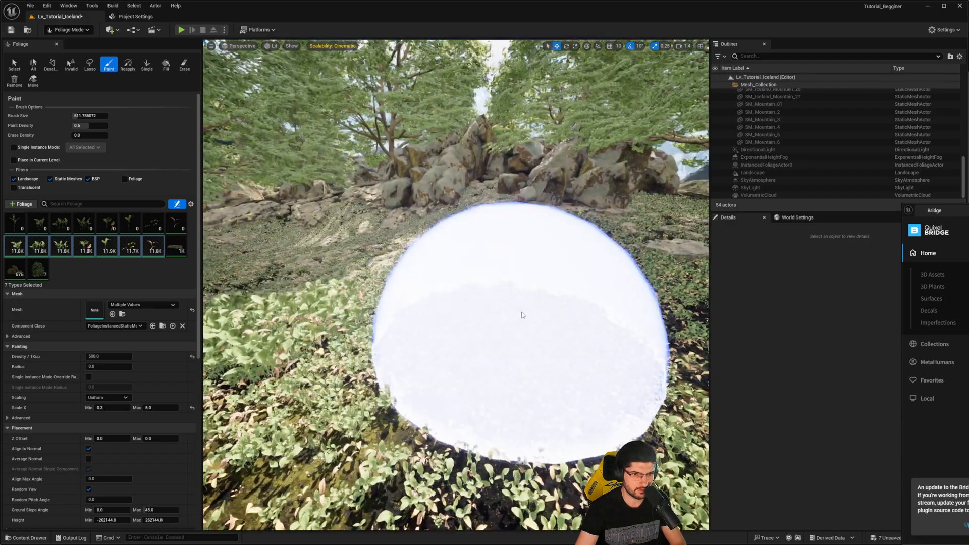
pyautogui.click(513, 267)
pyautogui.keyDown('shift'); pyautogui.click(498, 316); pyautogui.keyUp('shift')
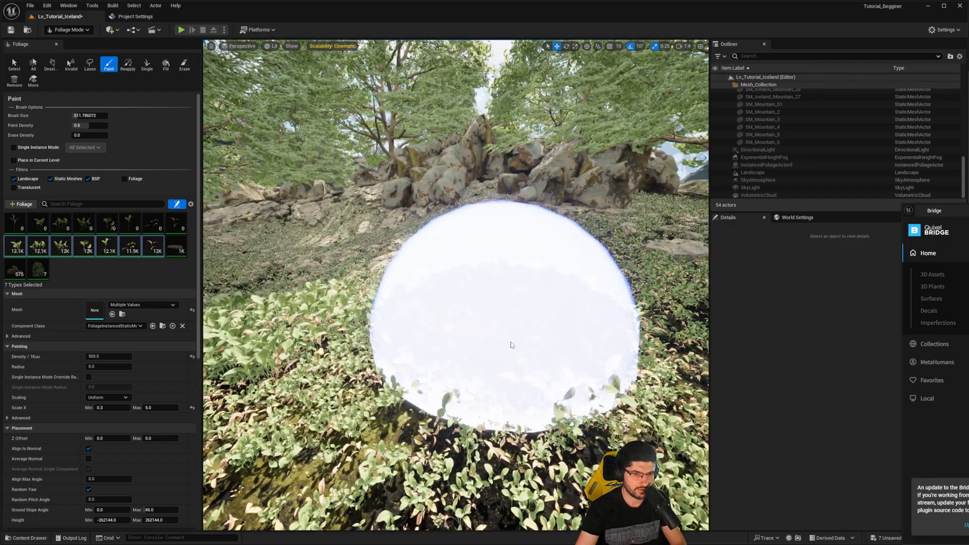
pyautogui.click(513, 346)
pyautogui.moveTo(439, 261); pyautogui.dragTo(456, 223, button='right')
pyautogui.hotkey('shift', '1')
pyautogui.press('s')
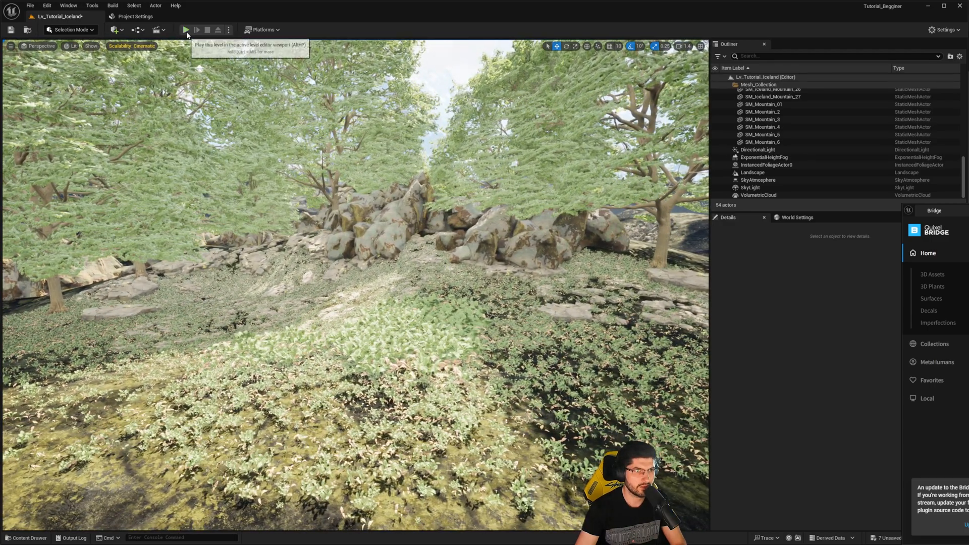
# - Play the level in the viewport, walk the character toward the lily plants, and stop the session
pyautogui.click(186, 30)
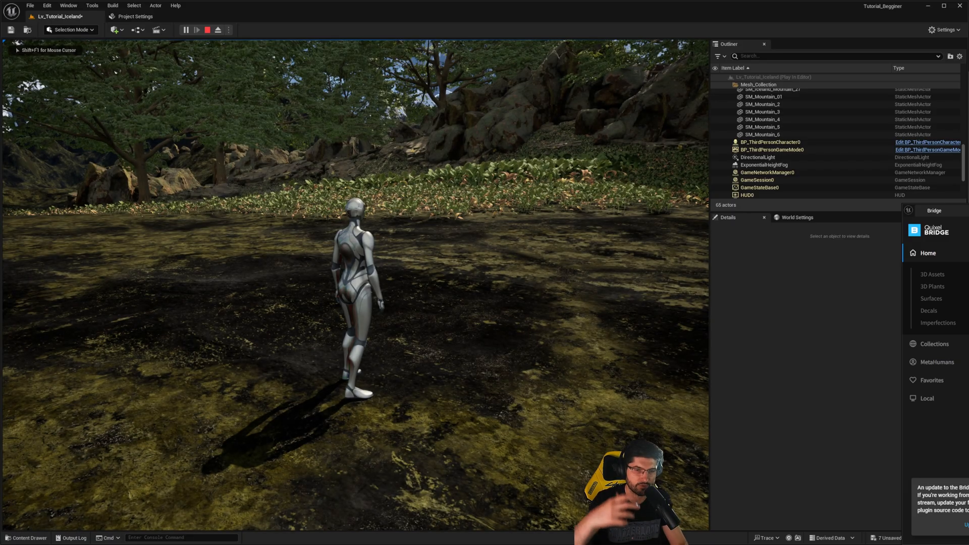
pyautogui.press('w')
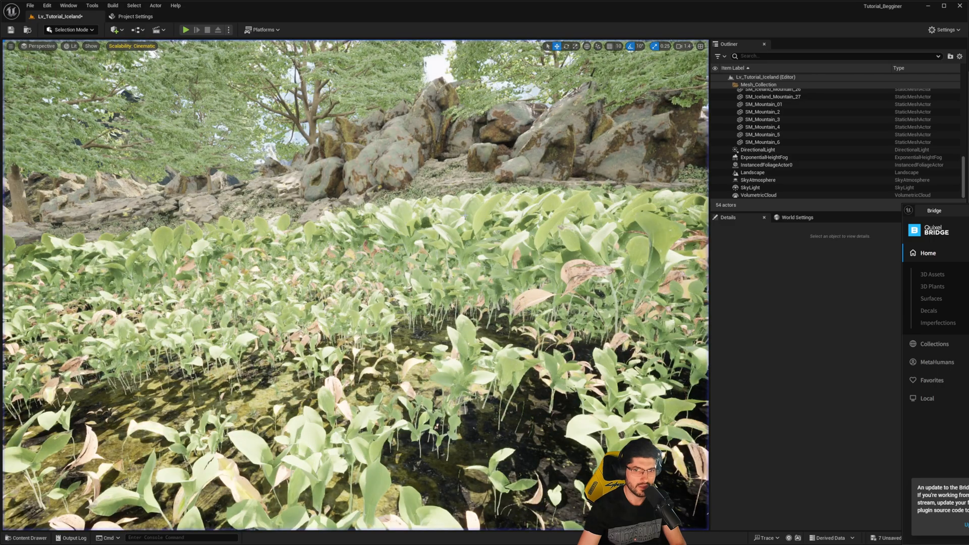
pyautogui.press('Escape')
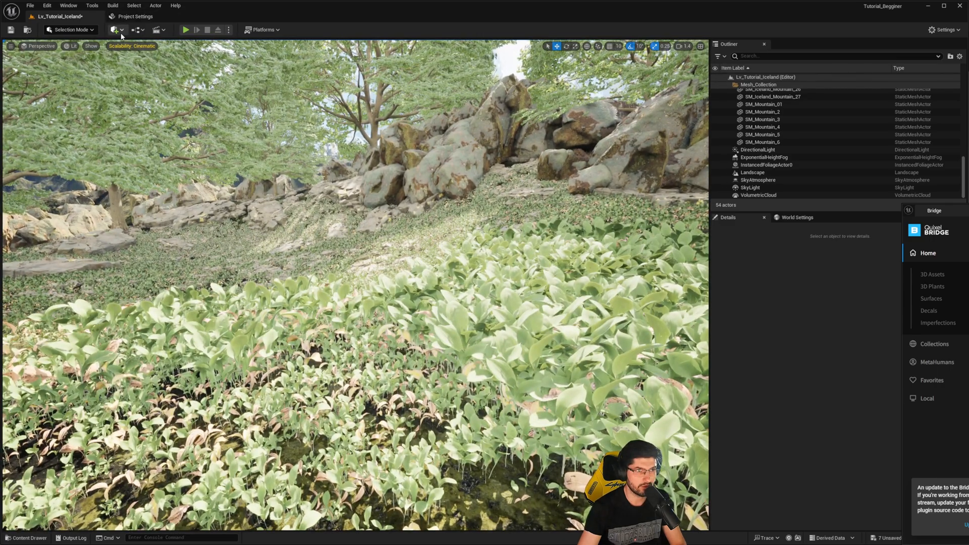
# - Clear the Bridge window away from the Details panel and add a Post Process Volume to the level
pyautogui.click(758, 150)
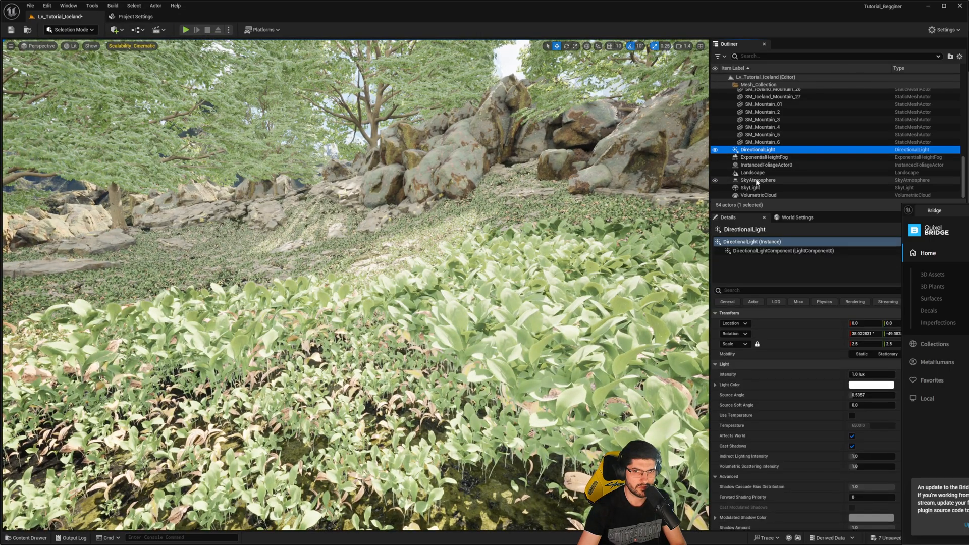
pyautogui.moveTo(956, 210); pyautogui.dragTo(968, 204)
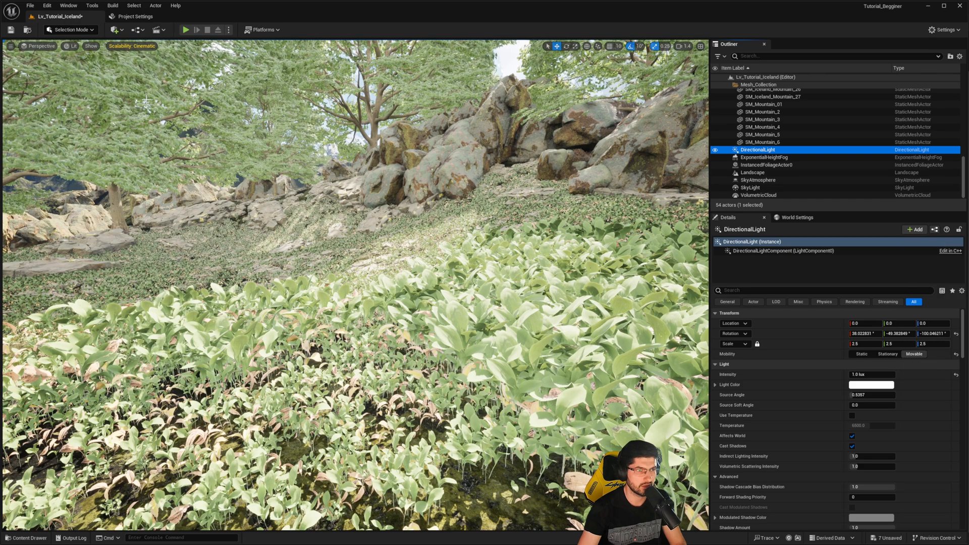
pyautogui.click(115, 30)
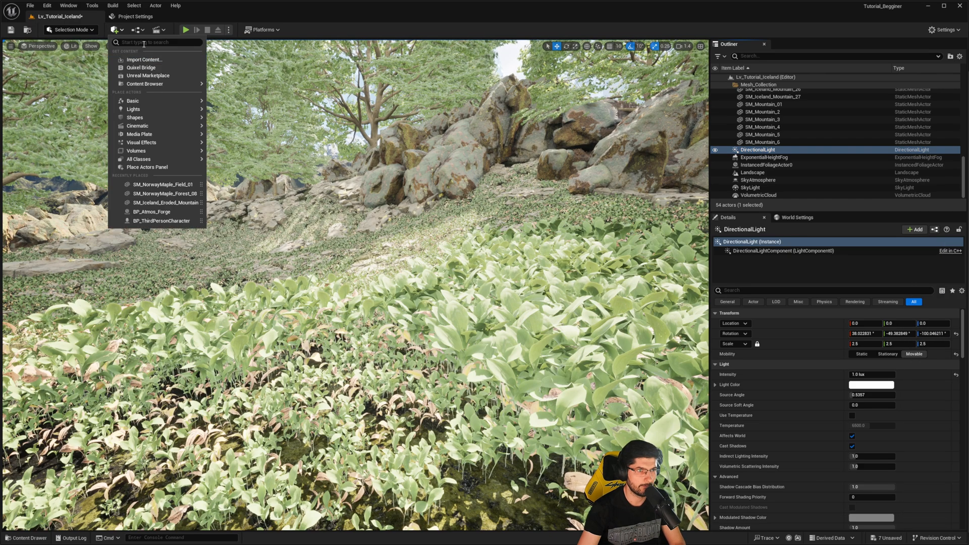
pyautogui.write('postp')
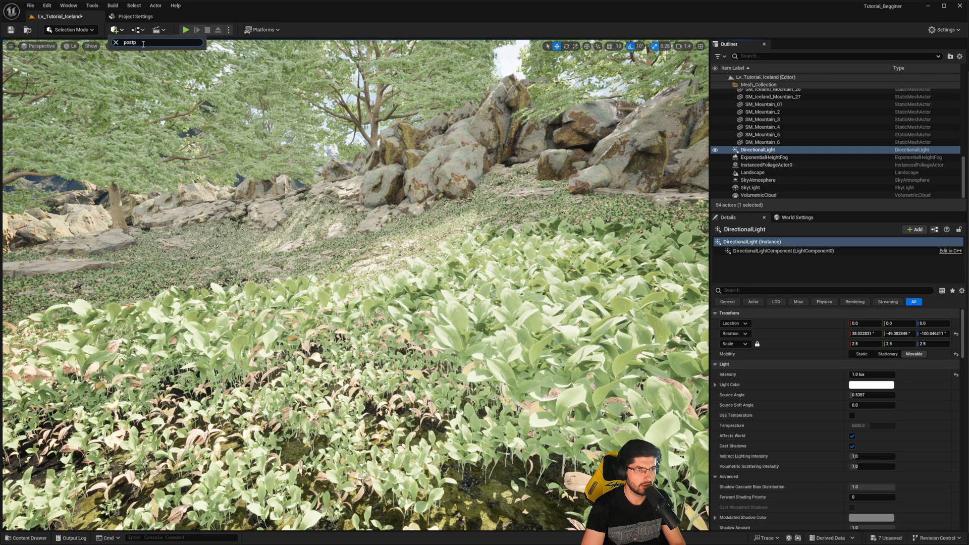
pyautogui.press('BackSpace')
pyautogui.click(151, 54)
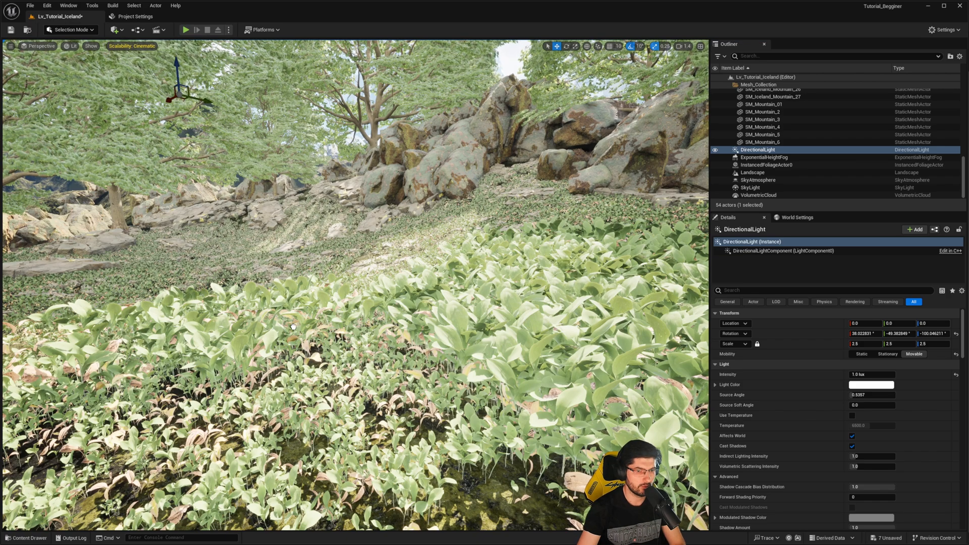
pyautogui.moveTo(963, 346)
pyautogui.mouseDown()
pyautogui.moveTo(961, 449)
pyautogui.moveTo(951, 463)
pyautogui.moveTo(961, 344)
pyautogui.mouseUp()
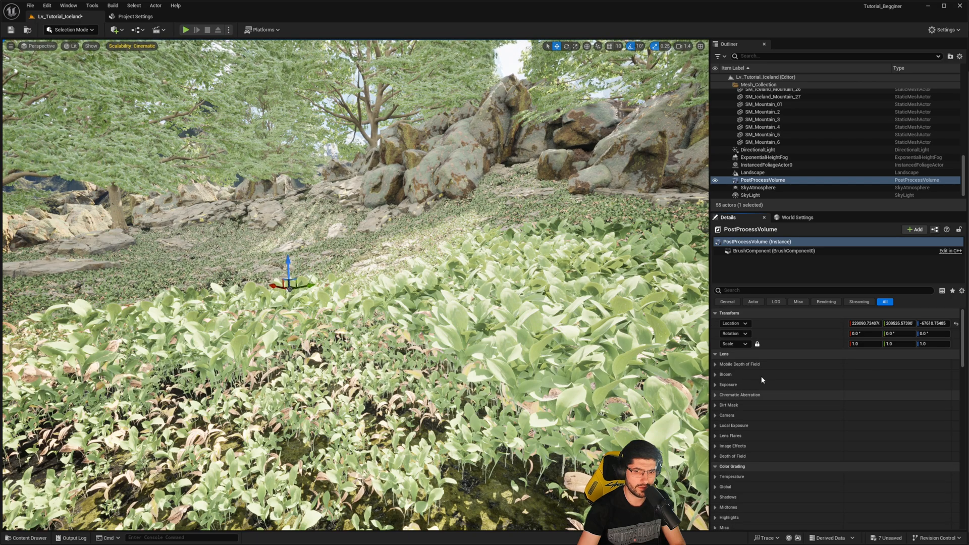
# - Override the Post Process Volume's exposure with Manual metering mode and an exposure compensation of 11.0
pyautogui.click(715, 384)
pyautogui.click(728, 394)
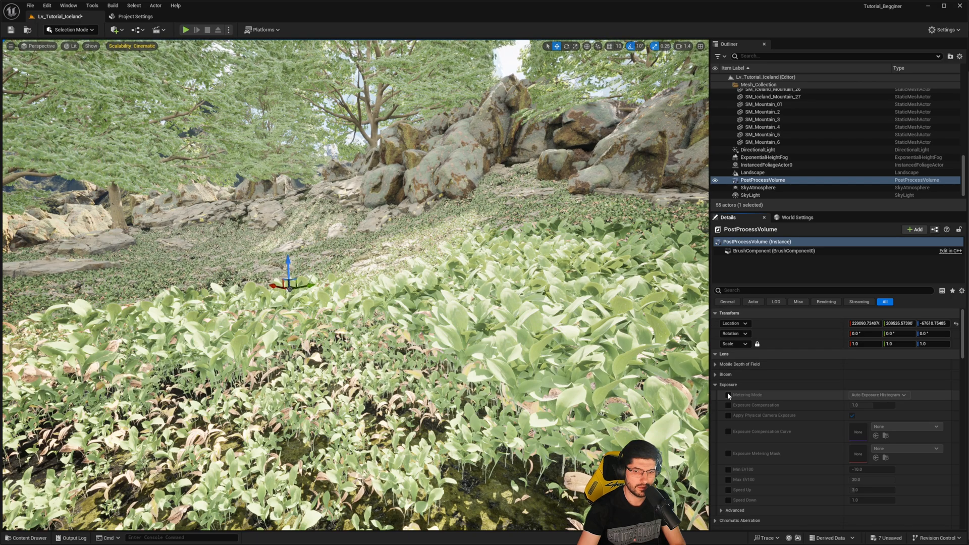
pyautogui.click(880, 394)
pyautogui.click(873, 417)
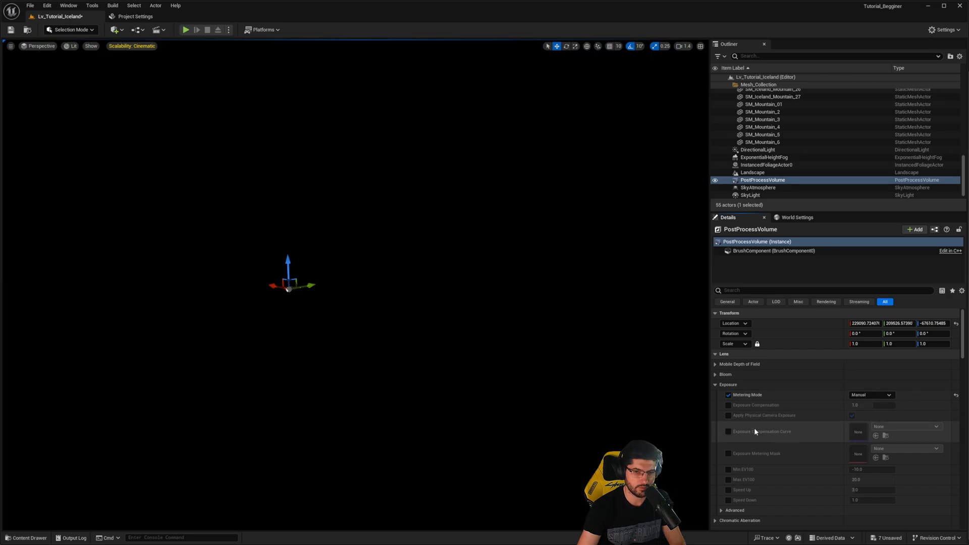
pyautogui.click(728, 405)
pyautogui.click(863, 404)
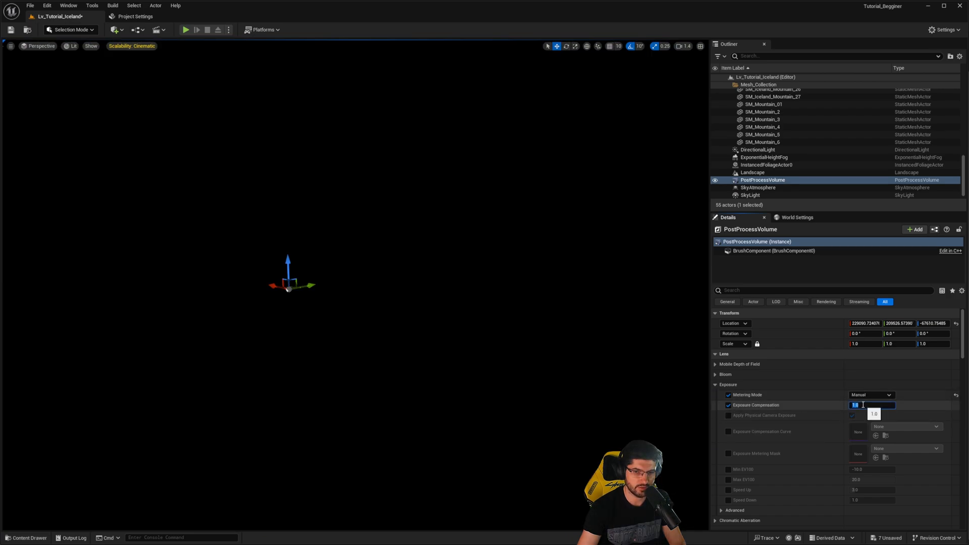
pyautogui.write('11')
pyautogui.press('Return')
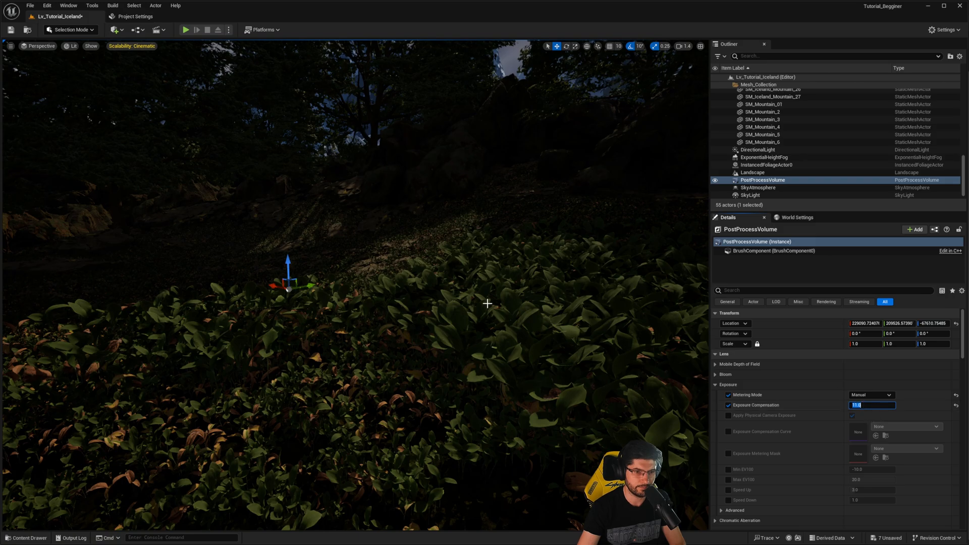
pyautogui.moveTo(487, 303); pyautogui.dragTo(457, 288, button='right')
pyautogui.moveTo(610, 223)
pyautogui.mouseDown(button='right')
pyautogui.moveTo(596, 211)
pyautogui.moveTo(595, 166)
pyautogui.moveTo(605, 224)
pyautogui.moveTo(598, 221)
pyautogui.mouseUp(button='right')
# - Try DirectionalLight intensities of 3 and 5 lux, and settle on 10.0 lux
pyautogui.click(757, 150)
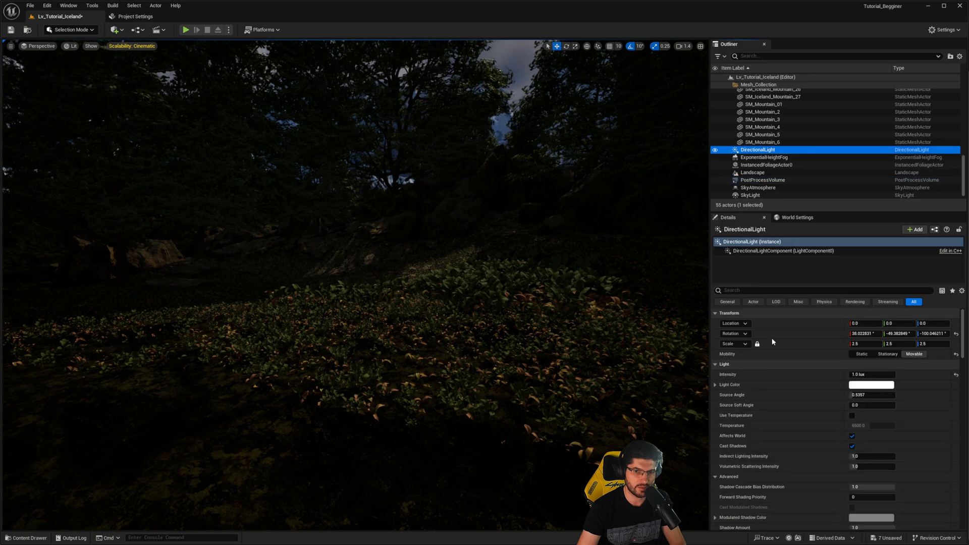
pyautogui.click(859, 375)
pyautogui.write('3')
pyautogui.press('Return')
pyautogui.write('5')
pyautogui.press('Return')
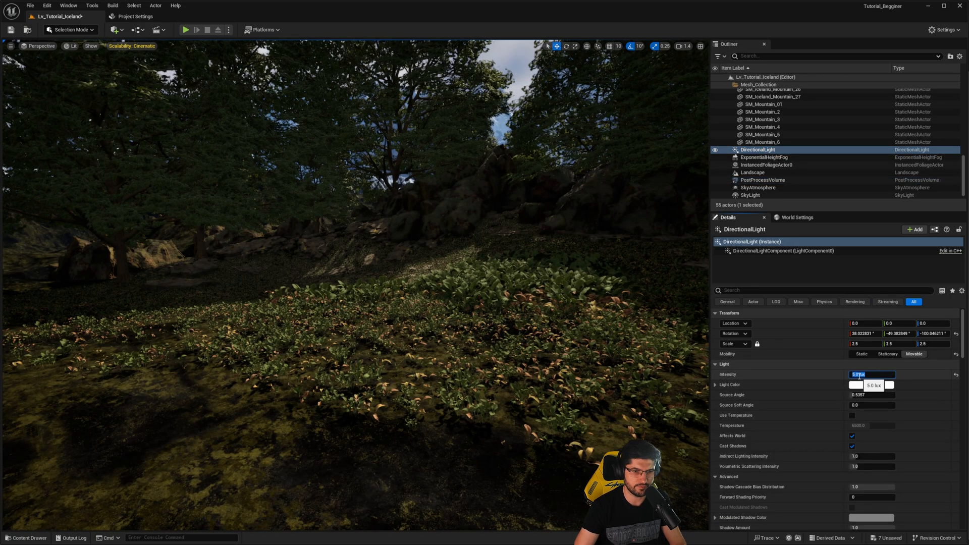
pyautogui.write('10')
pyautogui.press('Return')
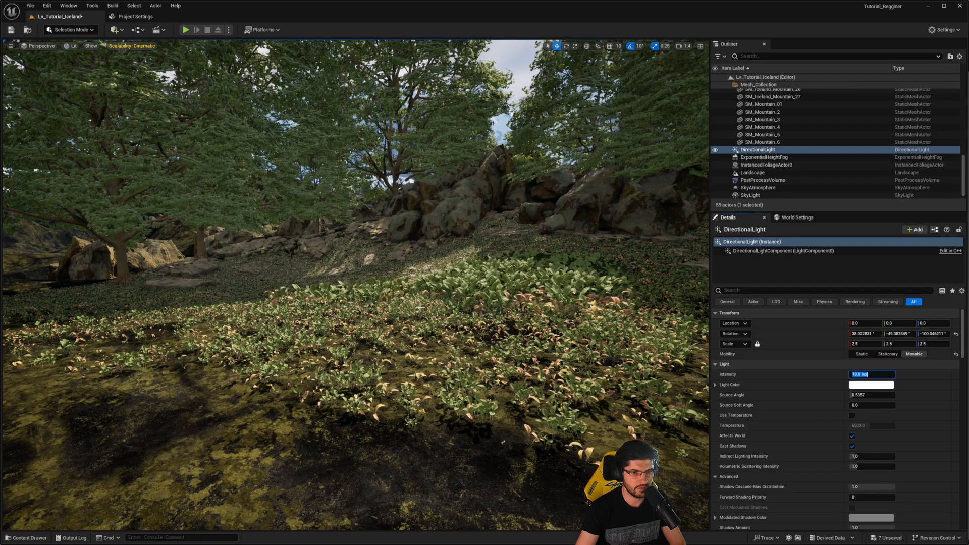
pyautogui.moveTo(419, 307); pyautogui.dragTo(403, 290, button='right')
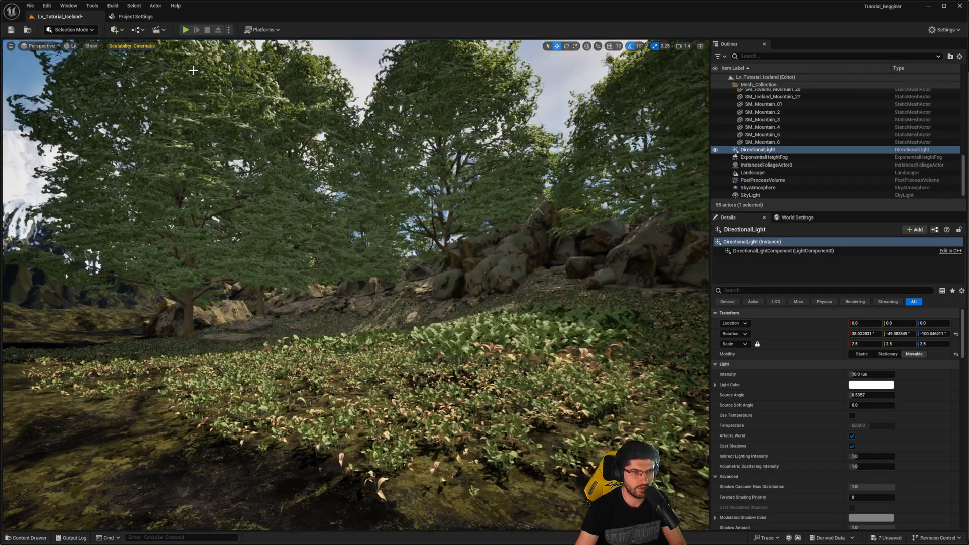
# - Play the level, run the character through the lily plants and up onto the rocks, and stop the session
pyautogui.click(185, 30)
pyautogui.press('w')
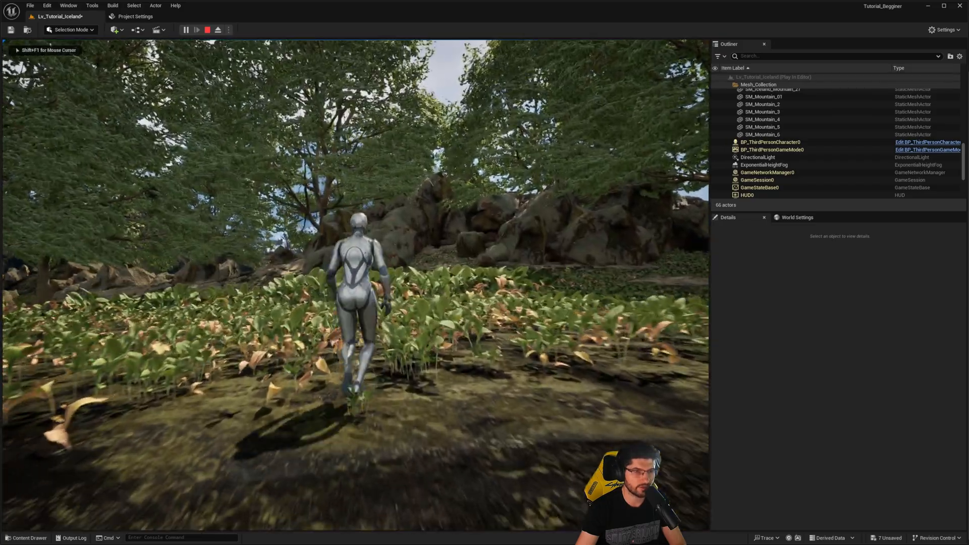
pyautogui.press('w')
pyautogui.press('d')
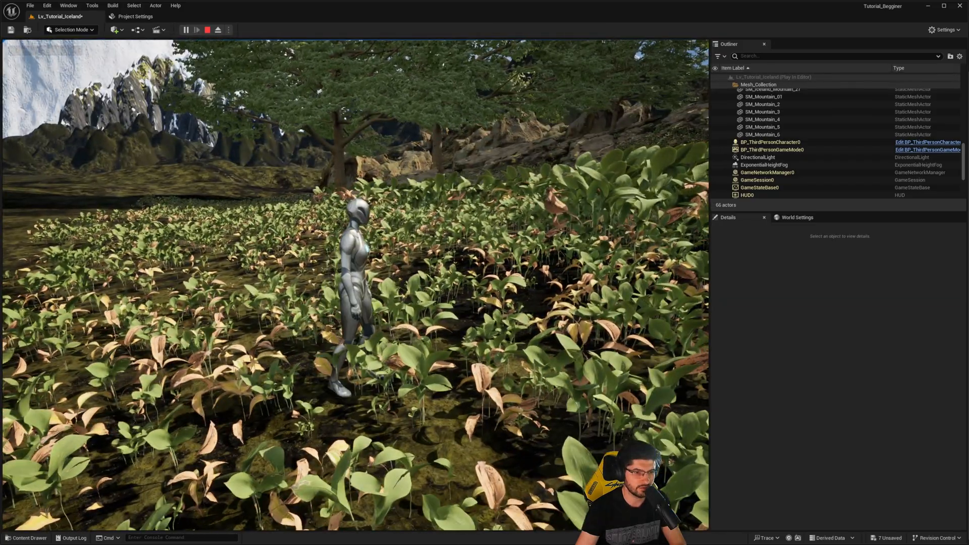
pyautogui.press('w')
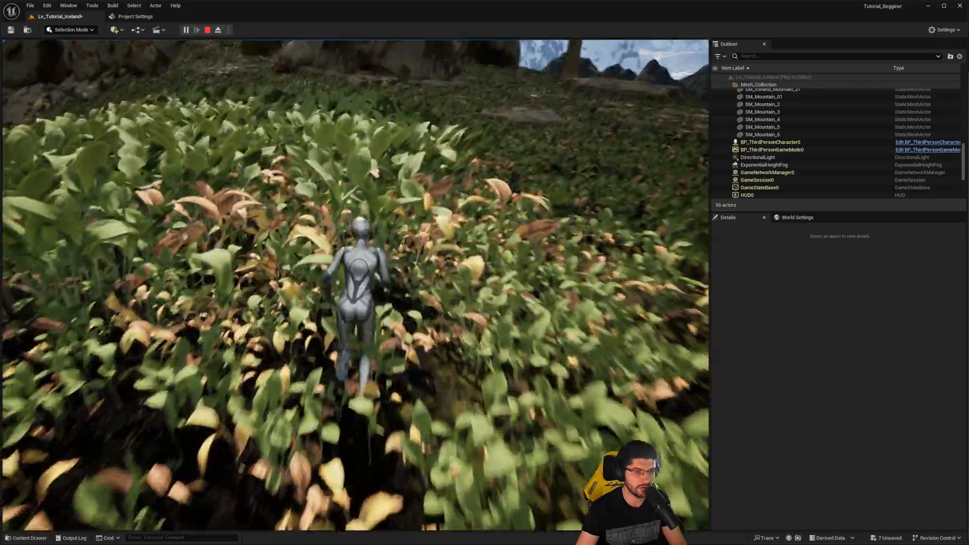
pyautogui.press('w')
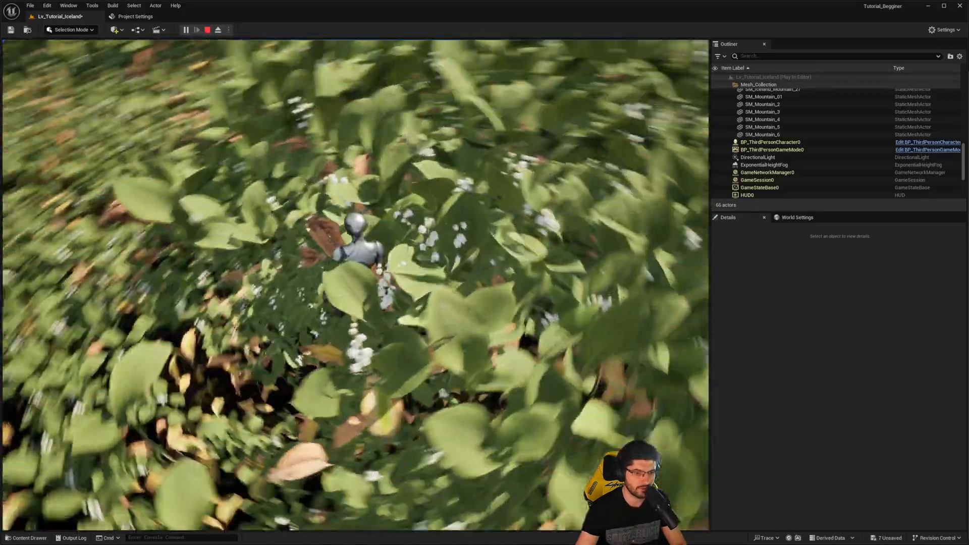
pyautogui.press('w')
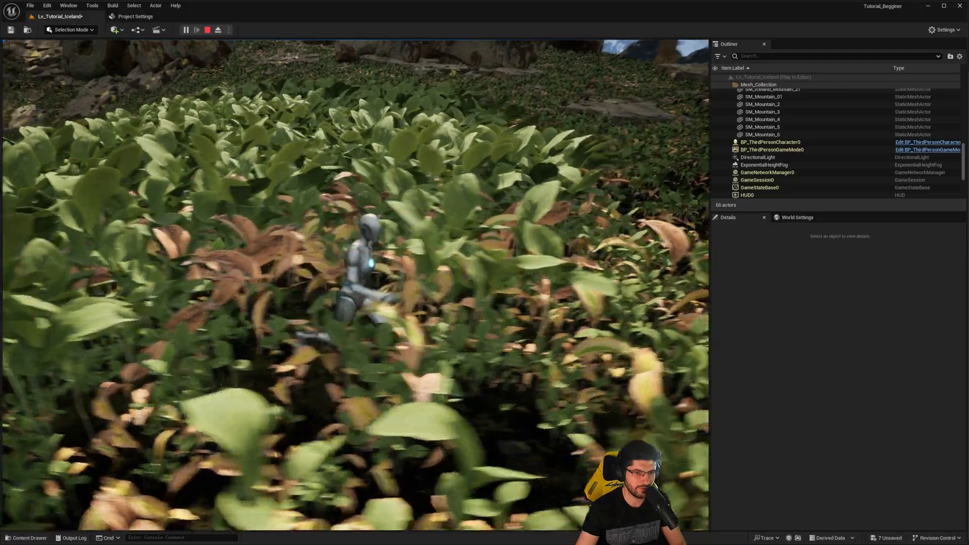
pyautogui.press('w')
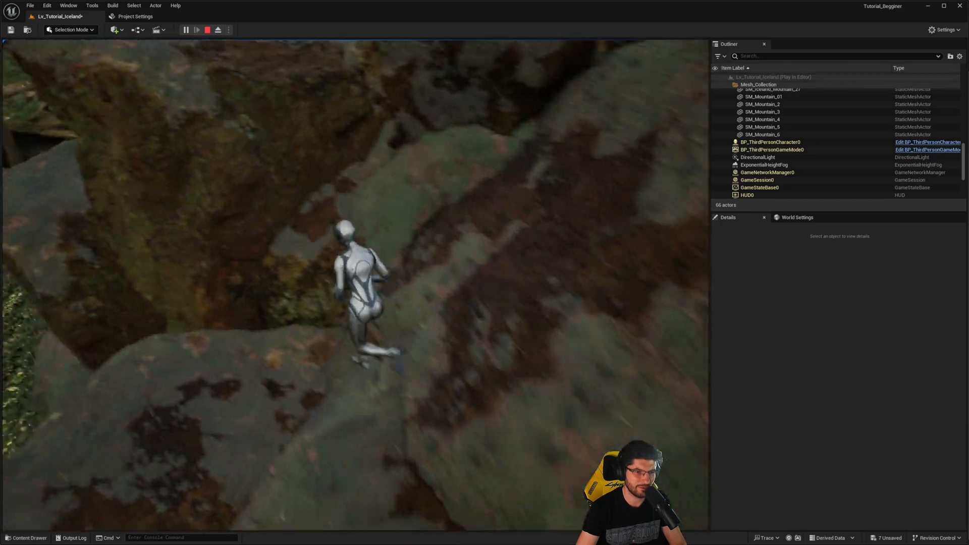
pyautogui.press('Escape')
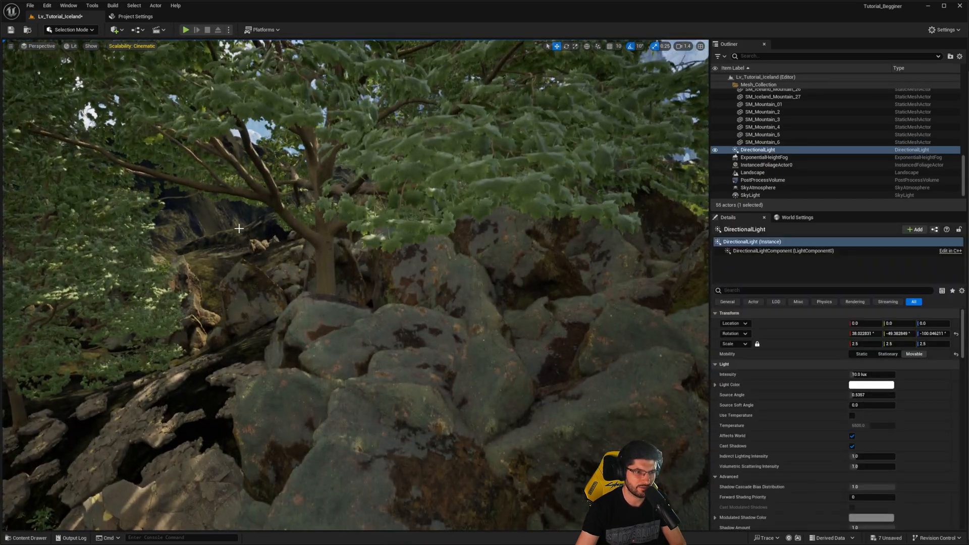
# - Open the SM_Iceland_Mountain_02 static mesh of the SM_Iceland_Mountain_6 actor and examine its collision preset
pyautogui.click(213, 214)
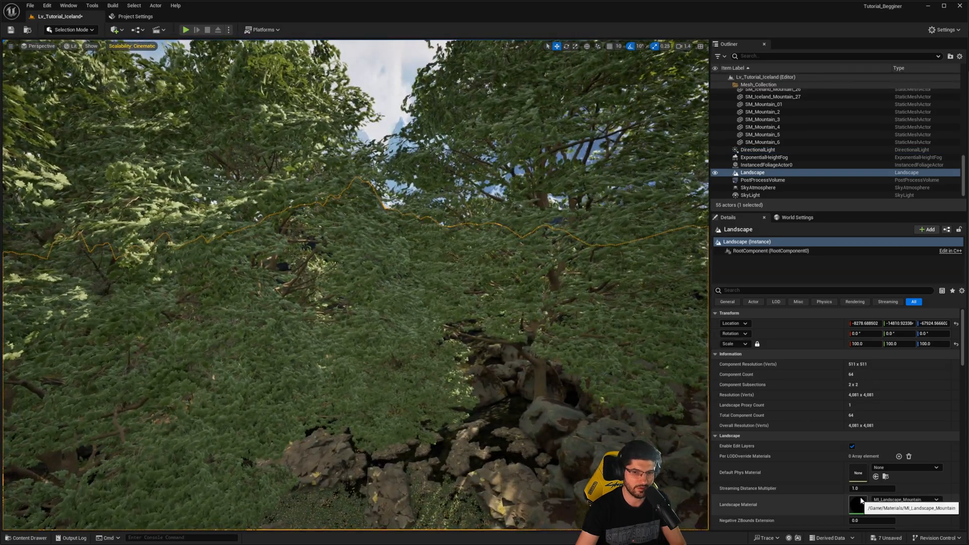
pyautogui.moveTo(570, 282); pyautogui.dragTo(547, 303, button='right')
pyautogui.moveTo(356, 285)
pyautogui.mouseDown(button='right')
pyautogui.moveTo(386, 316)
pyautogui.moveTo(374, 323)
pyautogui.moveTo(361, 297)
pyautogui.mouseUp(button='right')
pyautogui.scroll(2, 356, 285)
pyautogui.click(368, 300)
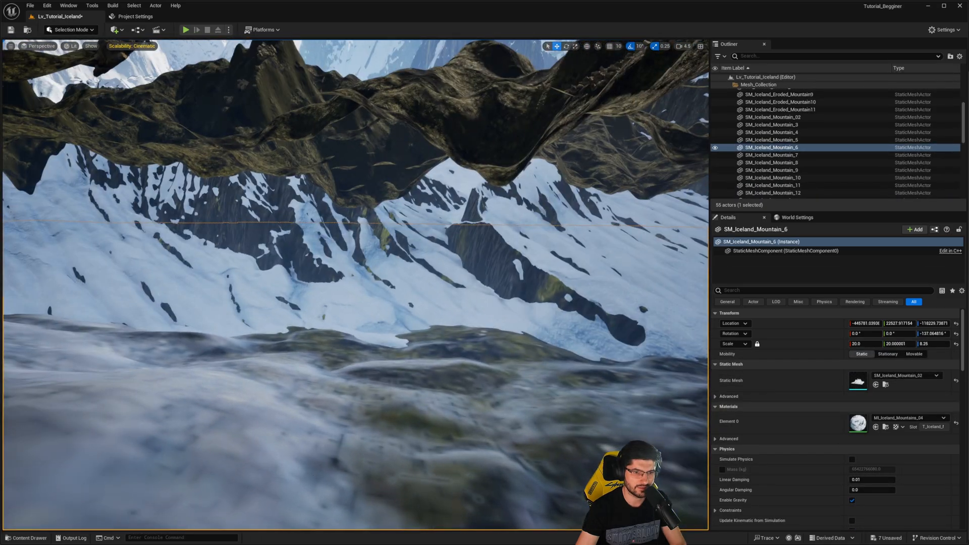
pyautogui.doubleClick(857, 381)
pyautogui.scroll(-5, 776, 374)
pyautogui.scroll(-5, 780, 376)
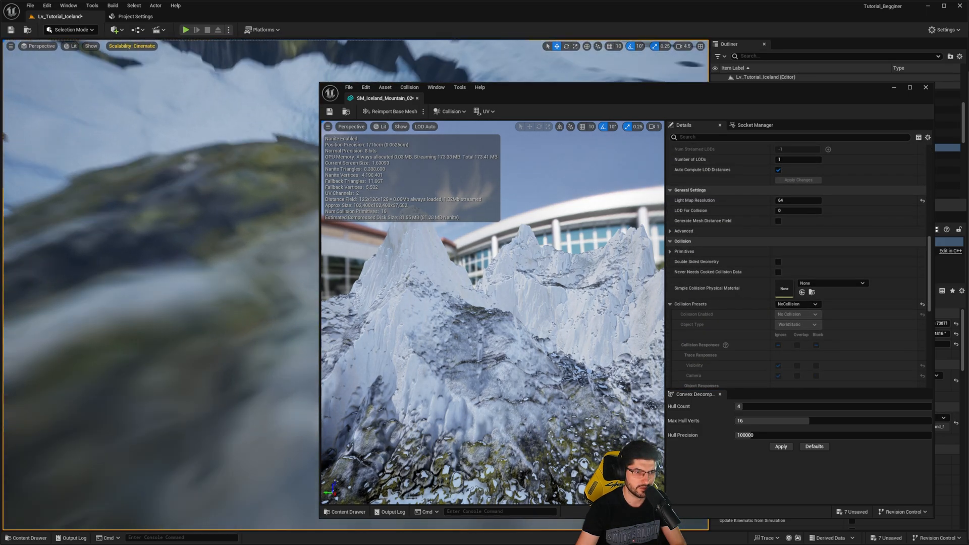
# - Select the SM_Iceland_Eroded_Mountain6 actor in the level and open its static mesh for editing
pyautogui.moveTo(173, 191); pyautogui.dragTo(174, 192, button='right')
pyautogui.click(173, 191)
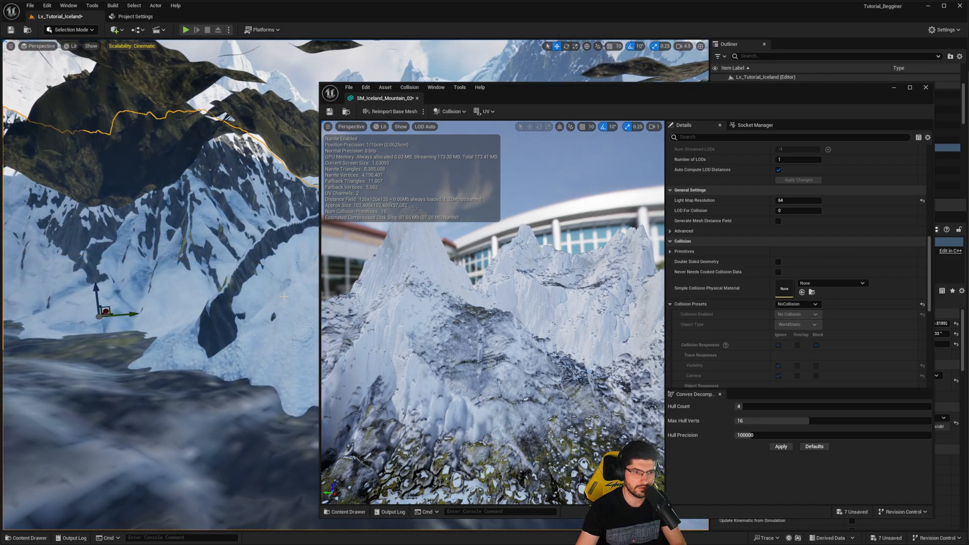
pyautogui.moveTo(674, 91); pyautogui.dragTo(458, 89)
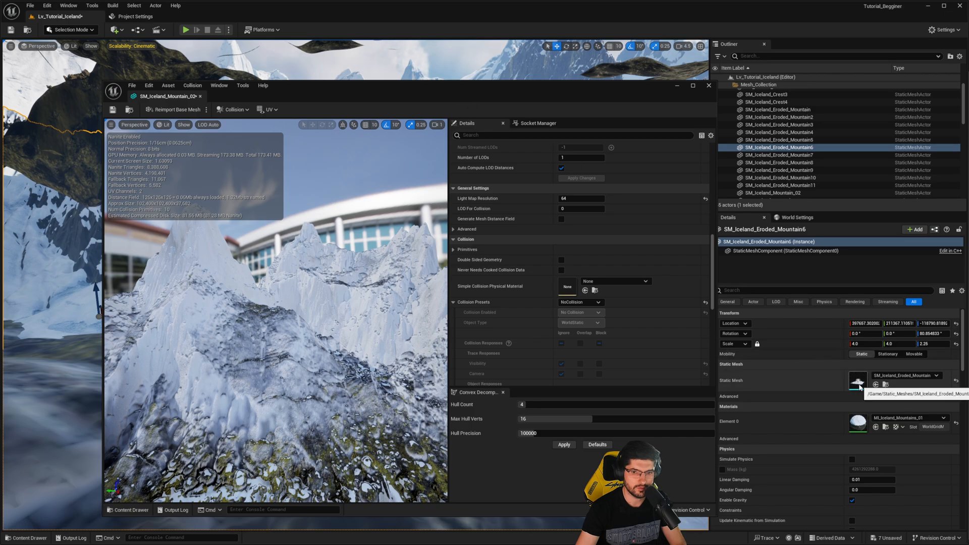
pyautogui.doubleClick(858, 382)
# - Set the collision preset of the SM_Iceland_Eroded_Mountain mesh to NoCollision and save it, closing the mesh editor
pyautogui.scroll(-10, 606, 326)
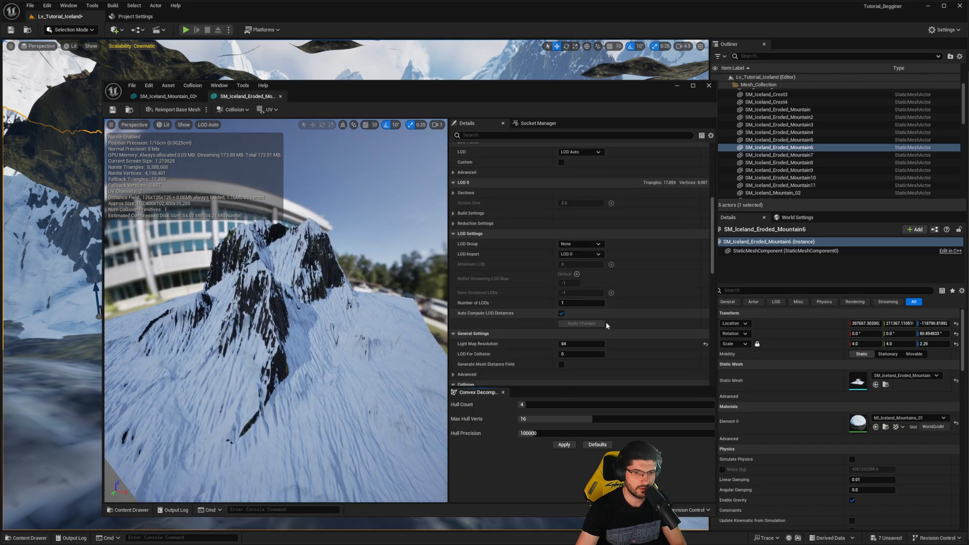
pyautogui.click(586, 266)
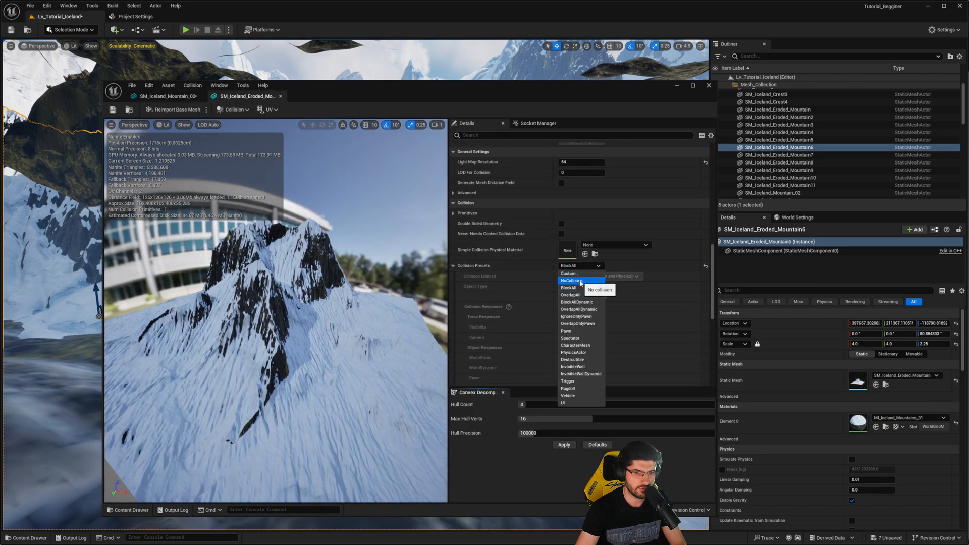
pyautogui.click(575, 281)
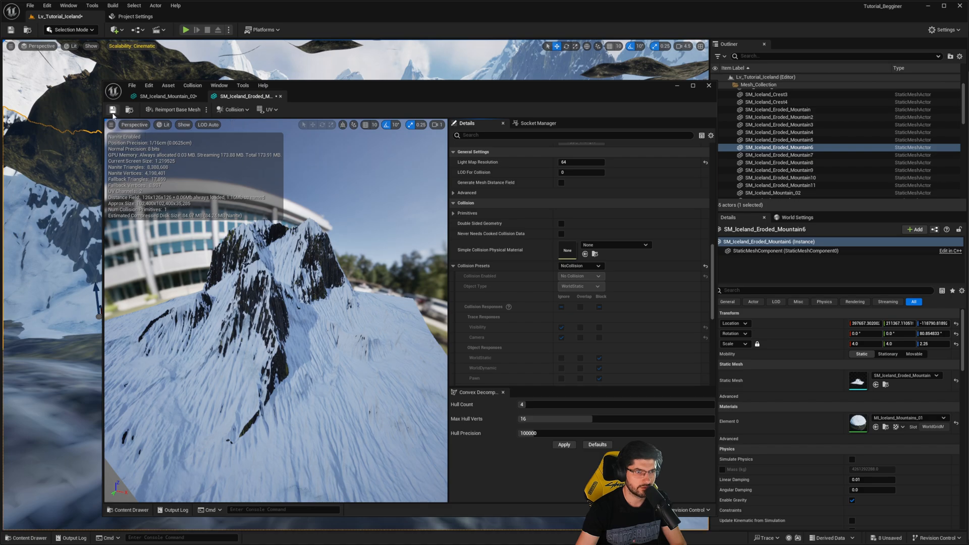
pyautogui.click(112, 111)
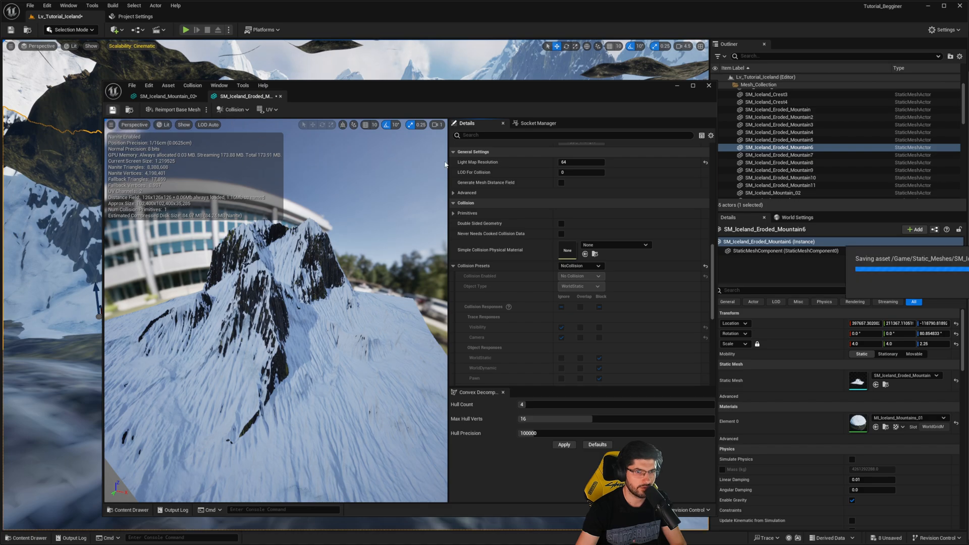
pyautogui.click(709, 86)
# - Return to the lily area, play the level again, and walk the character among the plants beside the rocks
pyautogui.moveTo(480, 153); pyautogui.dragTo(361, 209, button='right')
pyautogui.scroll(-1, 369, 225)
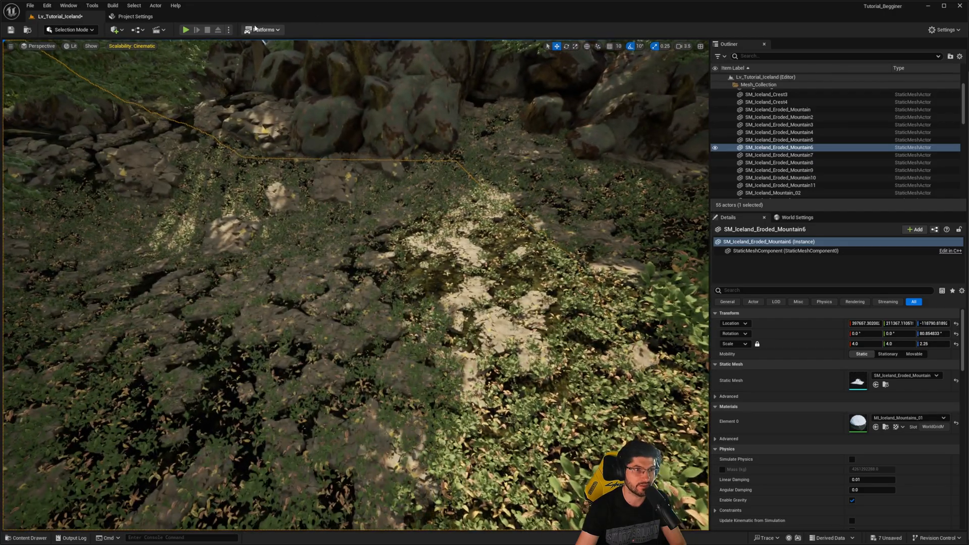
pyautogui.hotkey('alt', 'p')
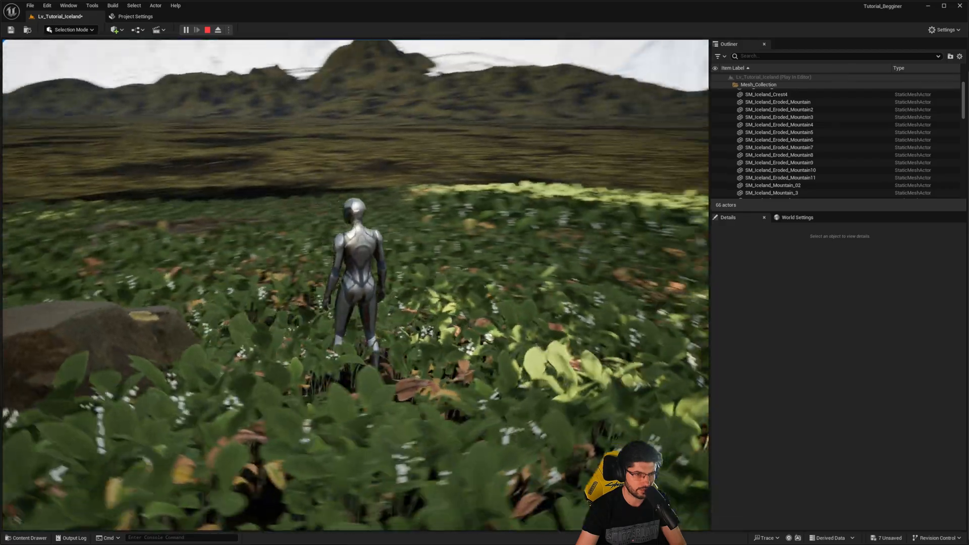
pyautogui.press('w')
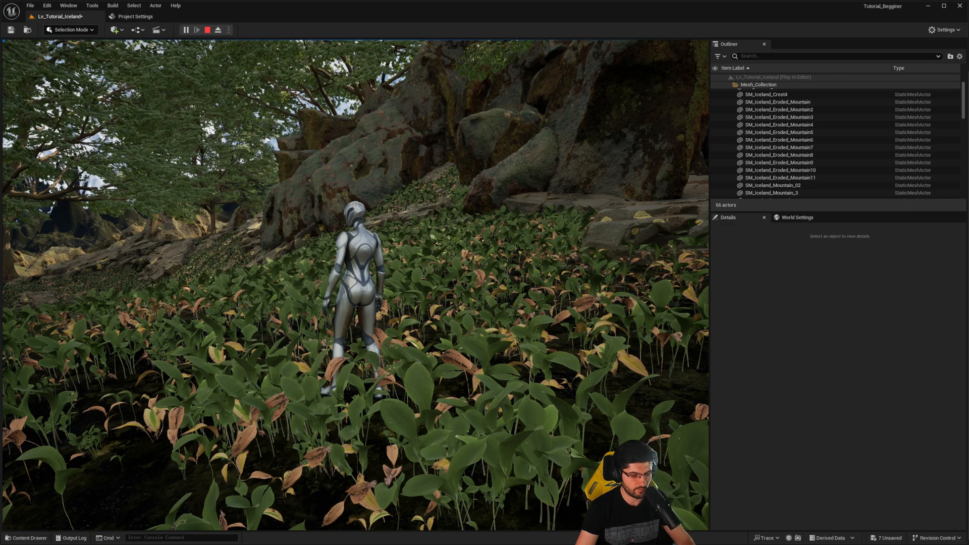
# - Find the DirectionalLight while the level is playing and rotate it to -23, -128 and -100 degrees so sunlight falls on the rocks and lilies
pyautogui.scroll(2, 821, 107)
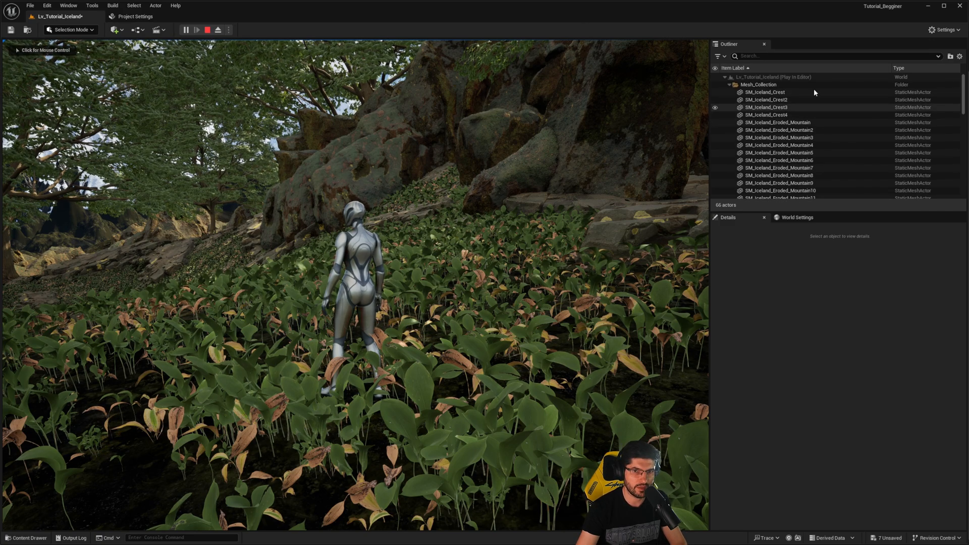
pyautogui.click(762, 55)
pyautogui.write('dire')
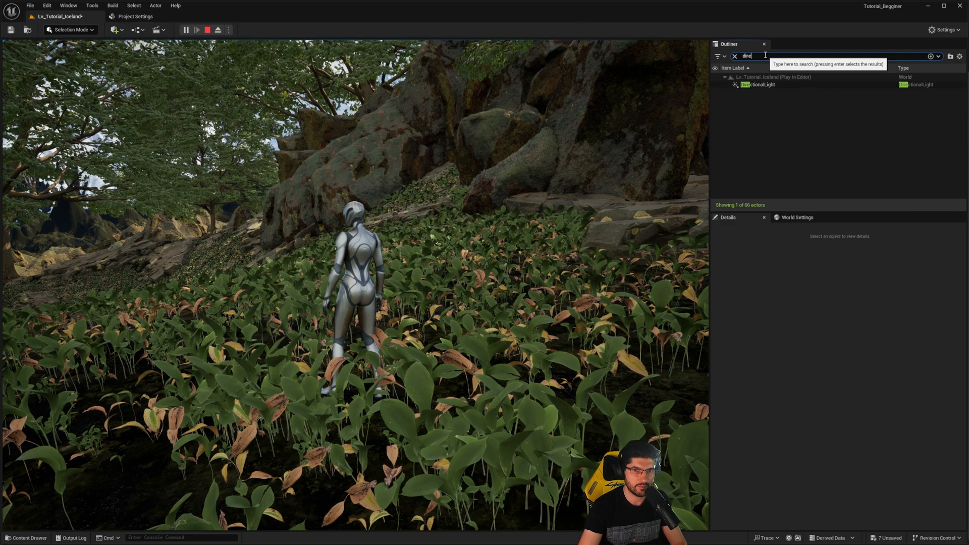
pyautogui.click(760, 85)
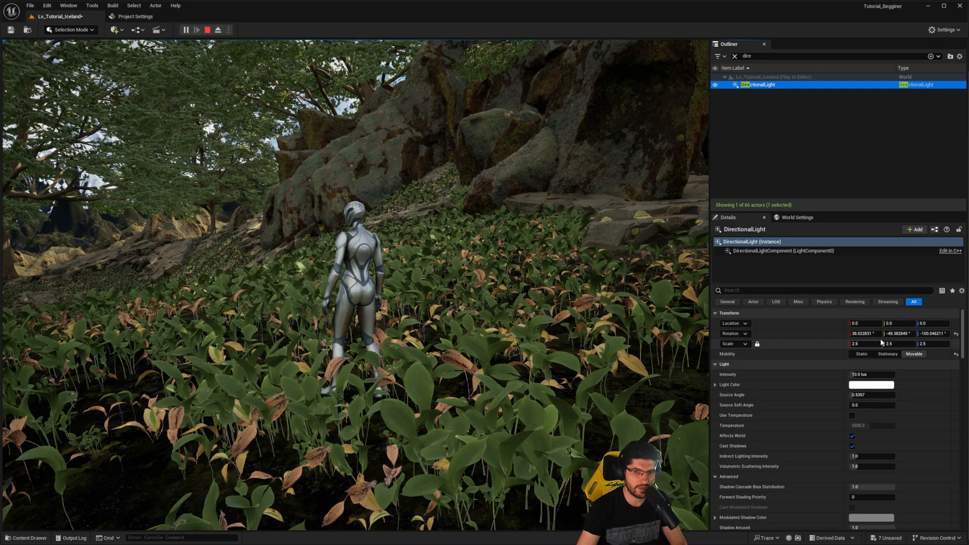
pyautogui.moveTo(908, 336); pyautogui.dragTo(866, 333)
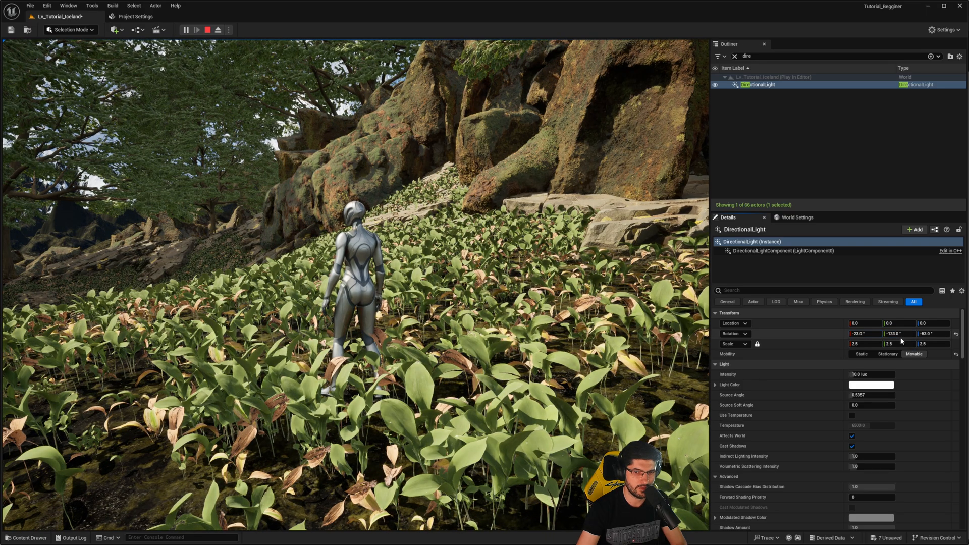
pyautogui.moveTo(934, 334); pyautogui.dragTo(878, 333)
# - Resume controlling the character and run and jump through the lily field to inspect the new sunlight
pyautogui.click(681, 281)
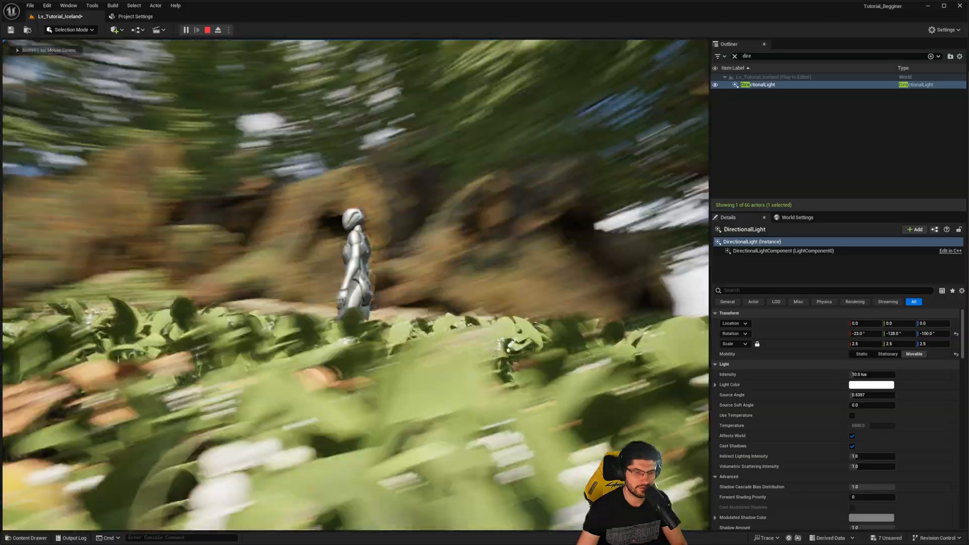
pyautogui.press('w')
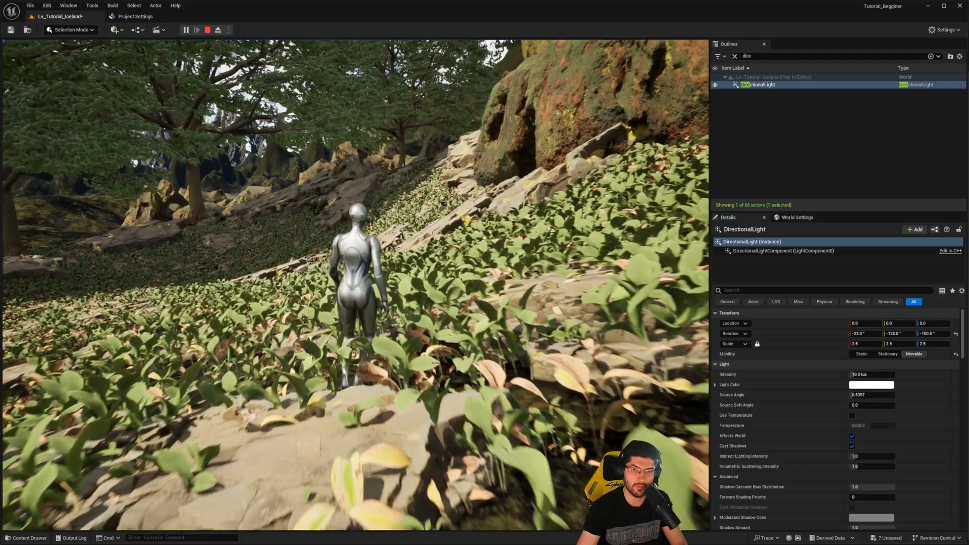
pyautogui.press('a')
pyautogui.press('space')
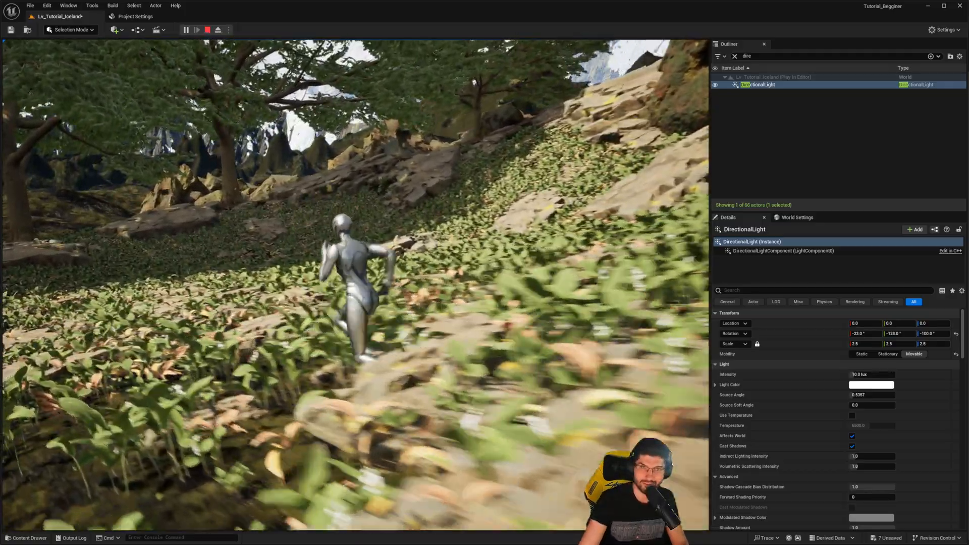